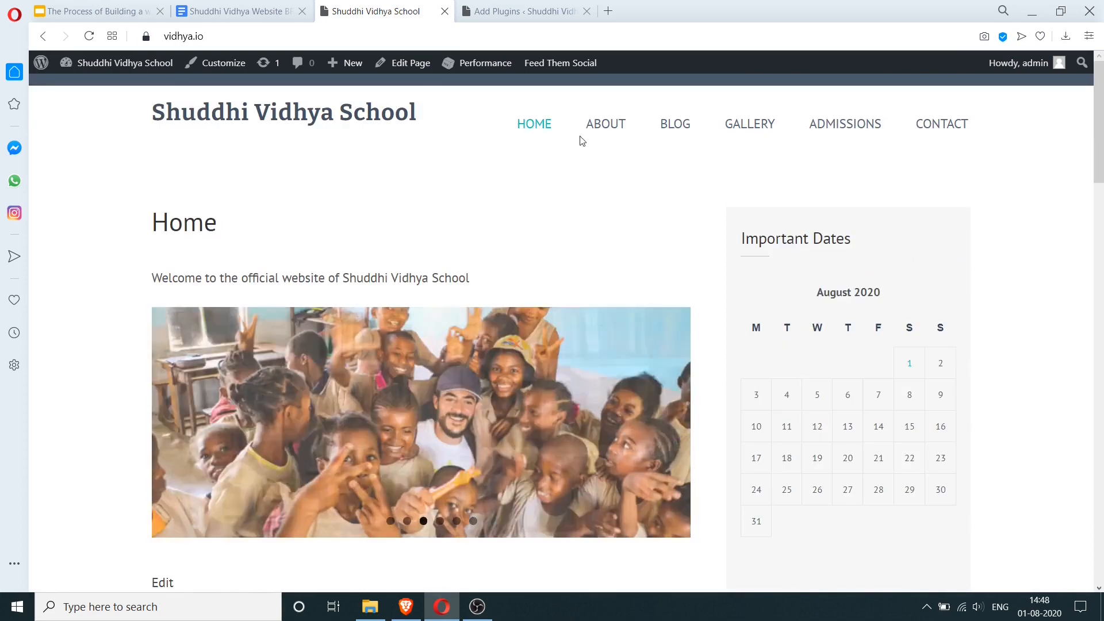
- Look over the Important Dates calendar on the school home page, then go to the Shuddhi Vidhya Website BRD
scroll(406, 198, "down", 5)
scroll(297, 266, "up", 5)
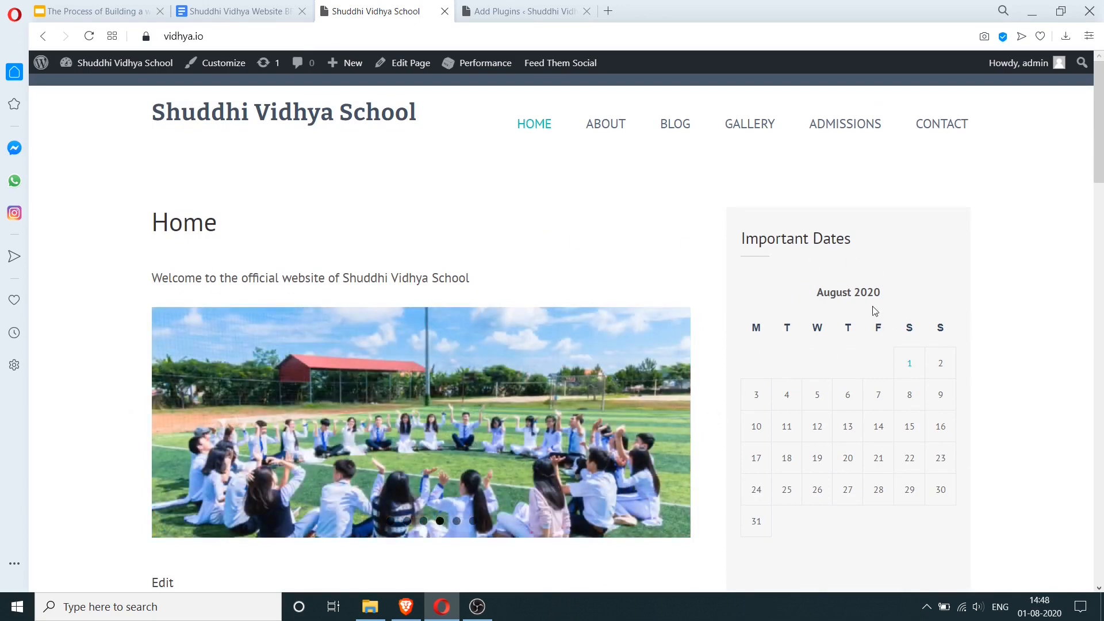
left_click_drag(742, 240, 867, 244)
left_click(875, 257)
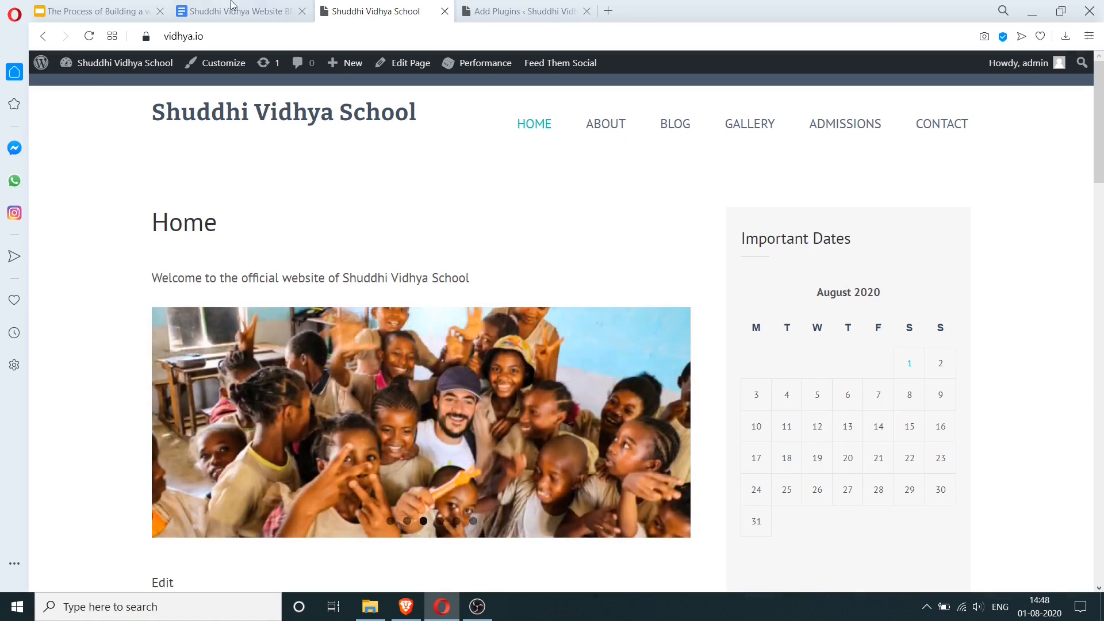
left_click(215, 10)
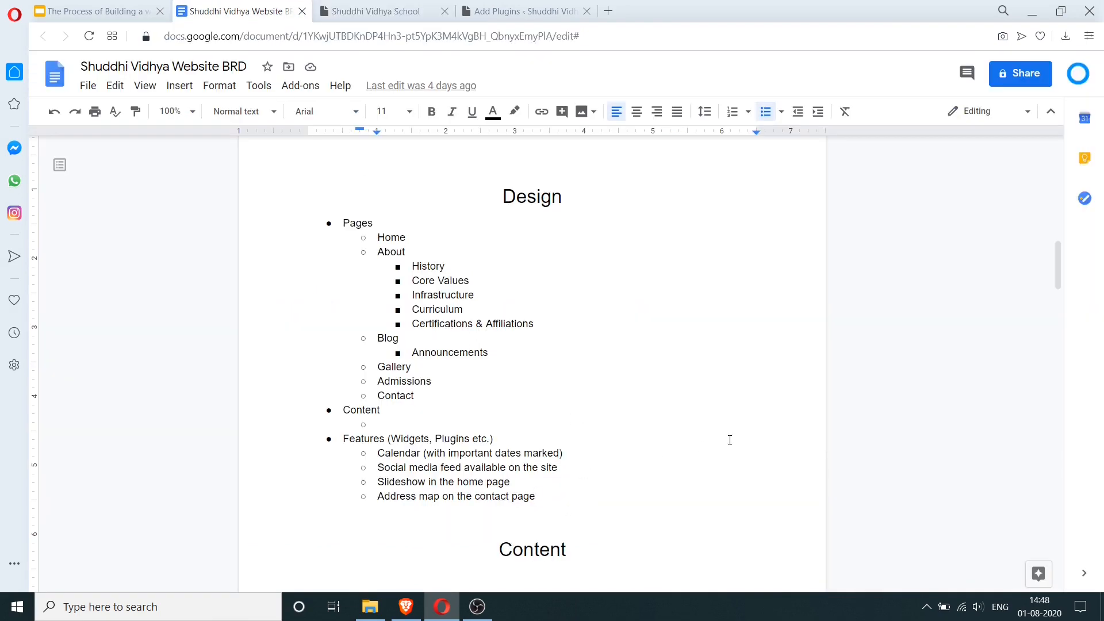
- Add a 'Review' heading at the end of the BRD with a 'Calendar' bullet beneath it
key("ctrl+End")
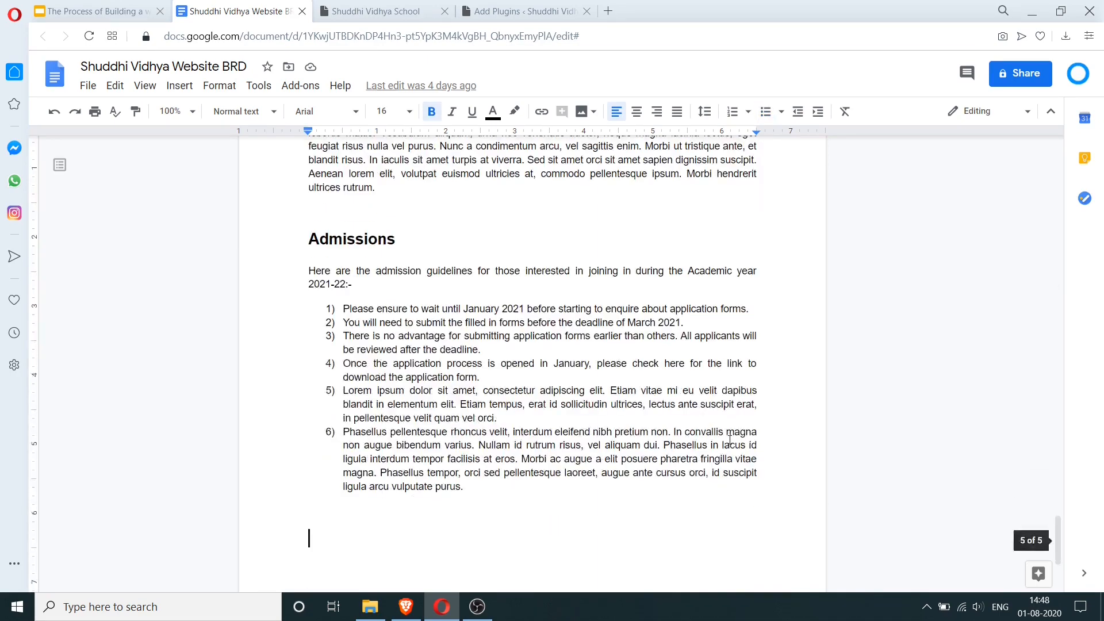
type("Rebvie")
key("BackSpace")
key("BackSpace")
key("BackSpace")
key("BackSpace")
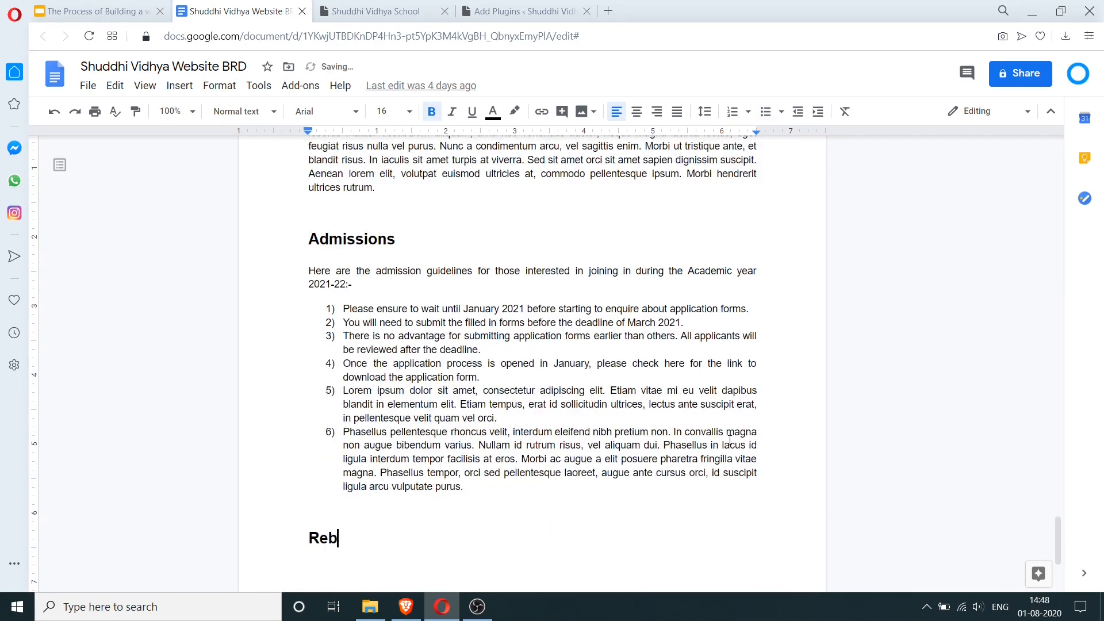
type("view")
key("Return")
type("* ")
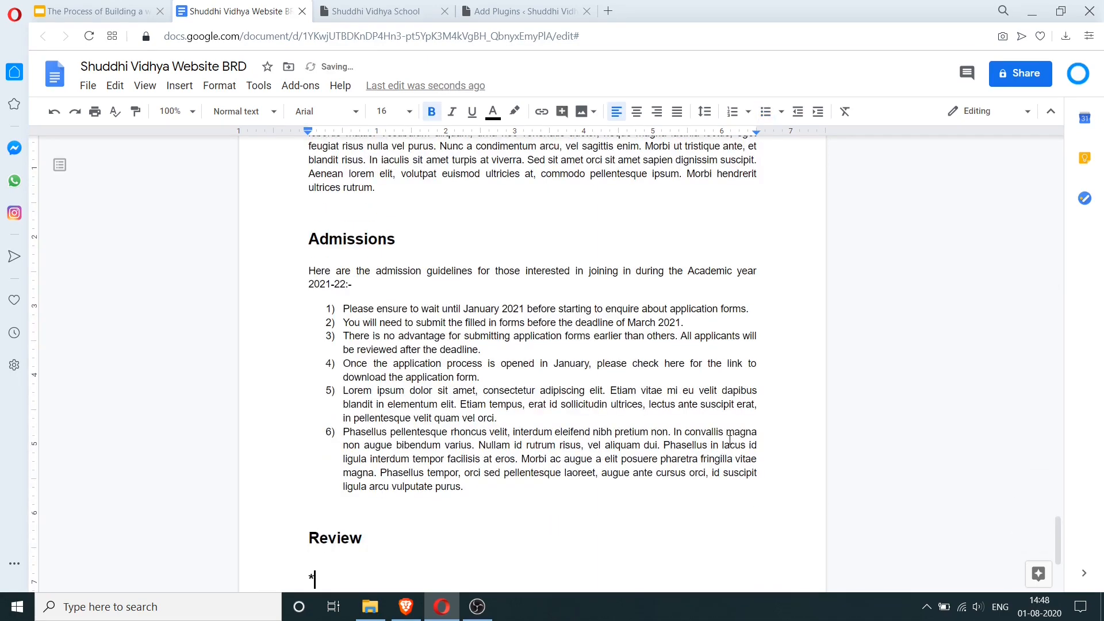
type("Calendar")
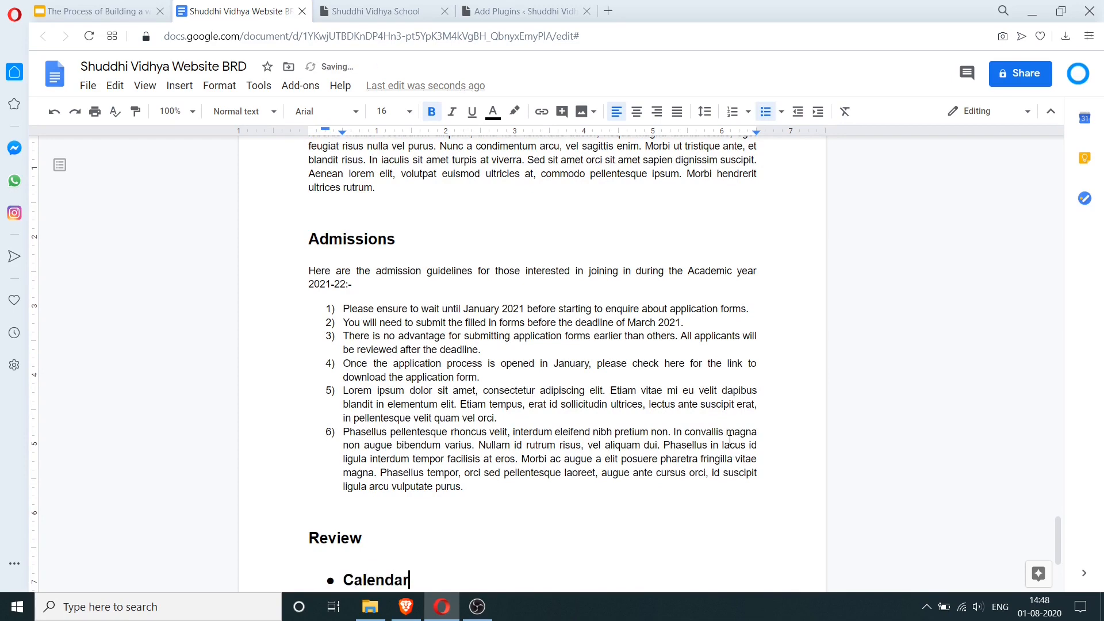
- Apply item 6's text formatting to the Calendar line with Paint format
key("ctrl+a")
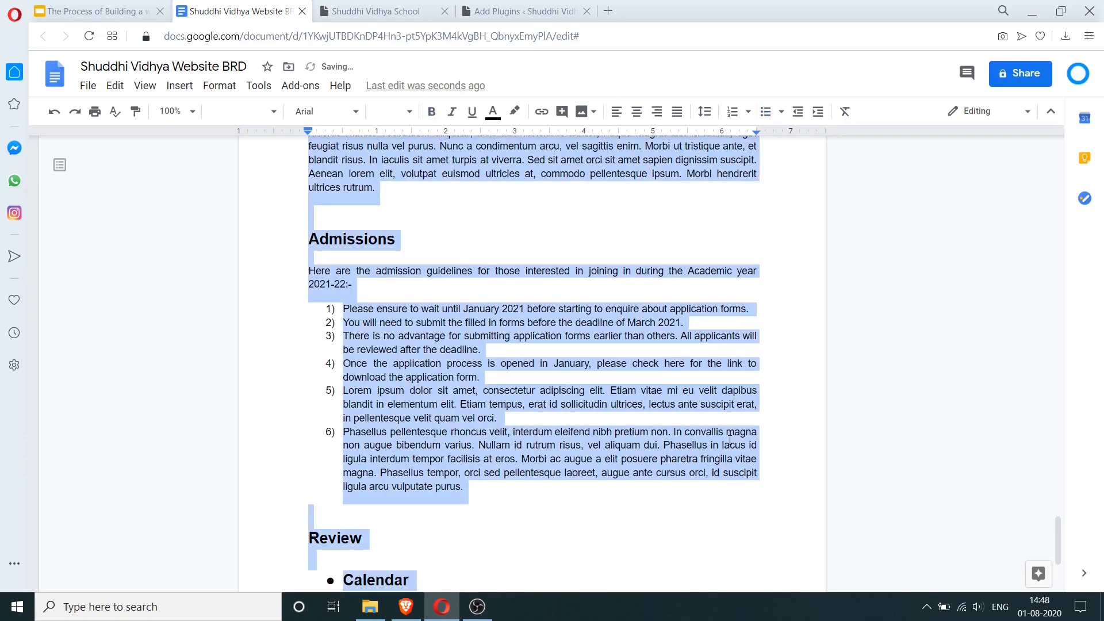
scroll(407, 511, "down", 3)
left_click_drag(466, 443, 304, 434)
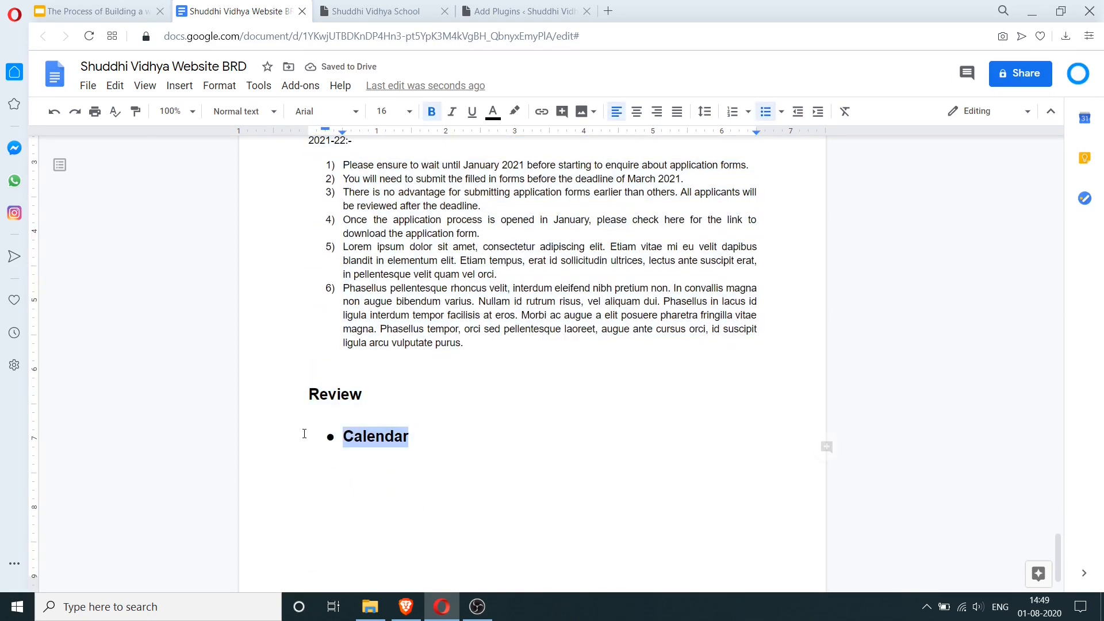
left_click_drag(397, 290, 447, 315)
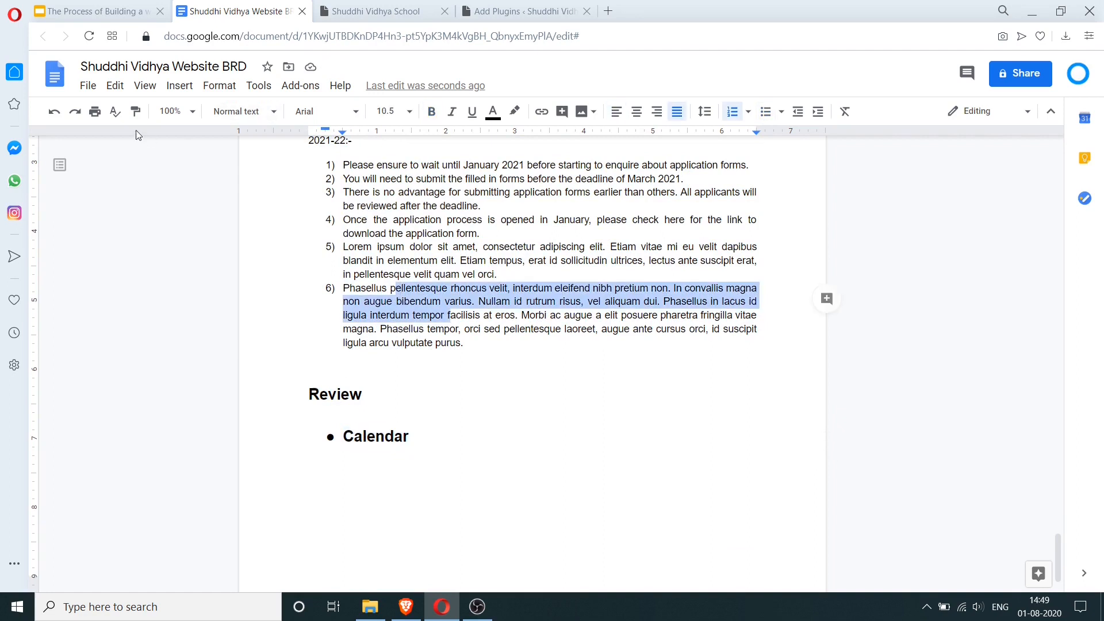
left_click(136, 111)
left_click_drag(430, 447, 301, 451)
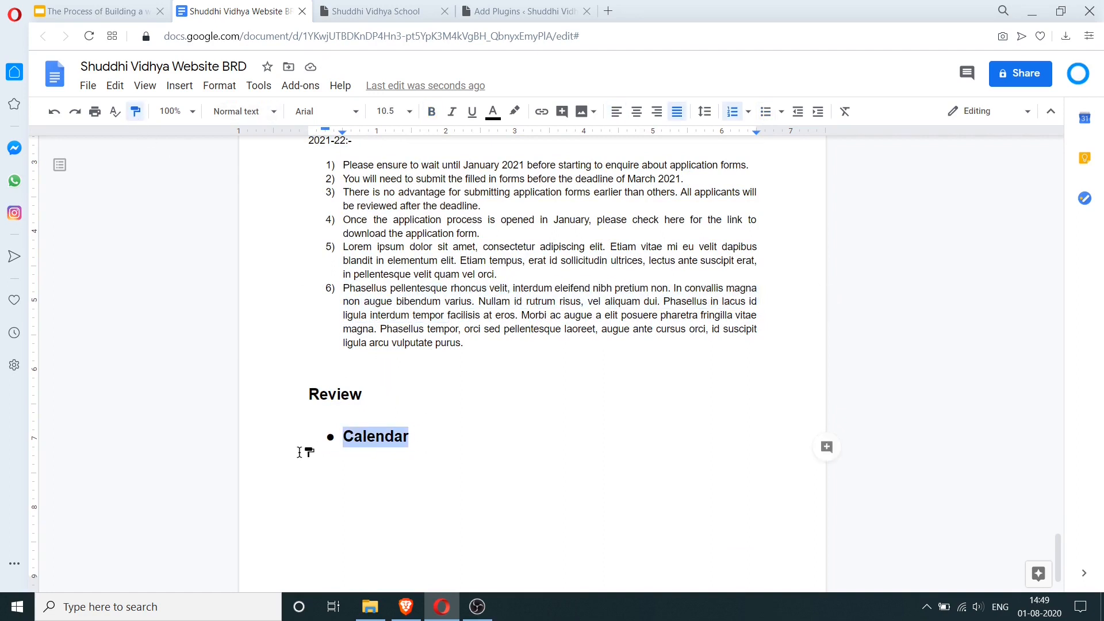
left_click(440, 440)
- Complete the bullet as 'Calendar needs to show important dates' and start another bullet
left_click(341, 440)
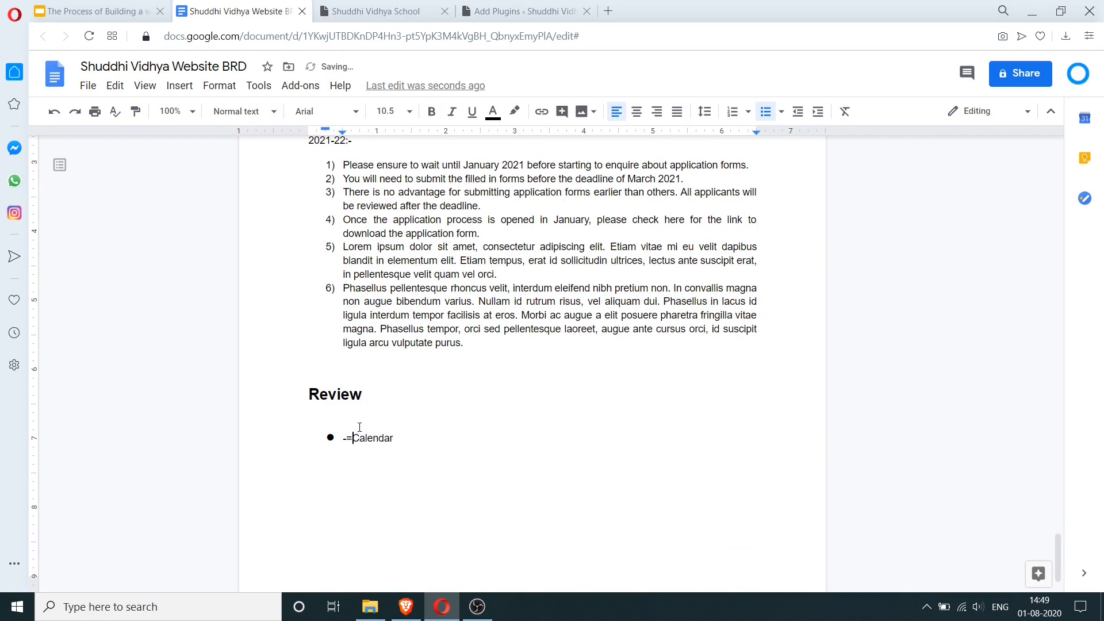
key("BackSpace")
key("BackSpace")
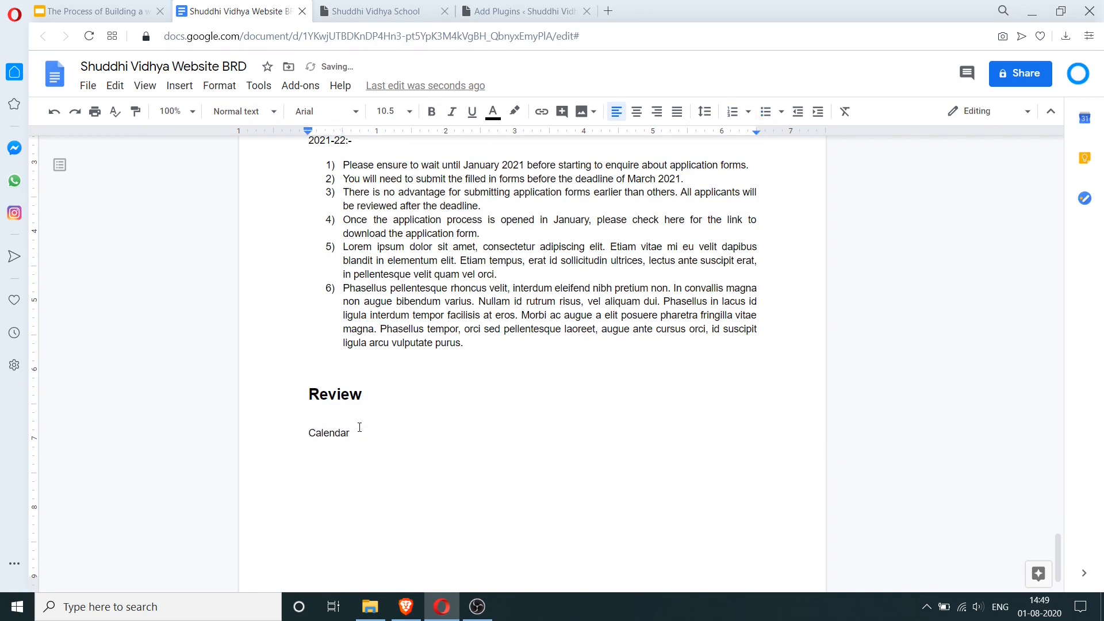
type("*  newe")
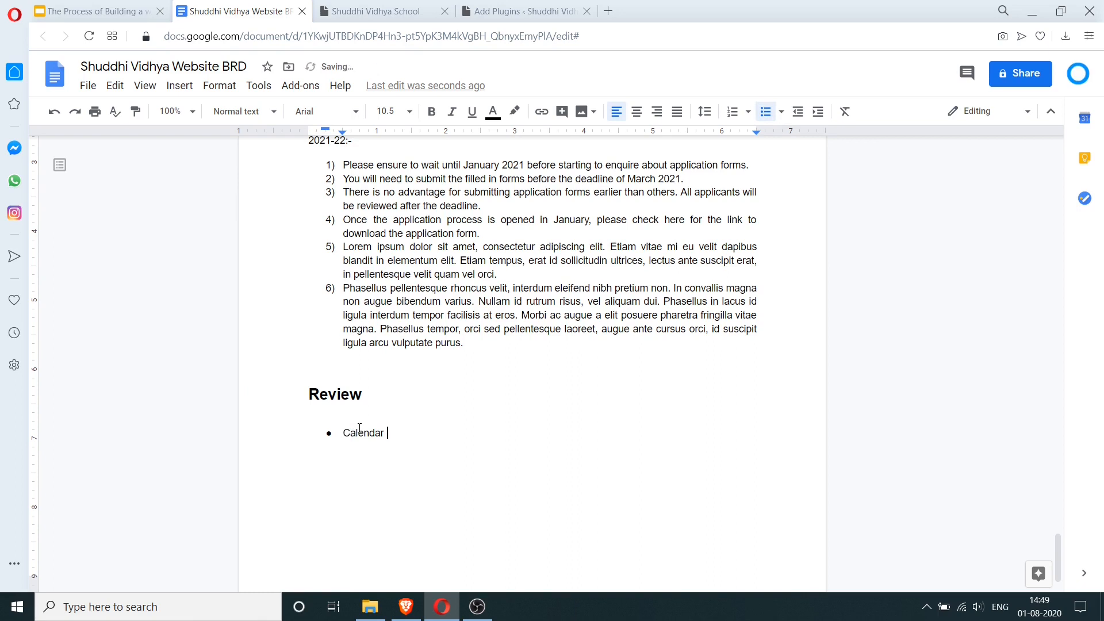
type("ds to show important dates")
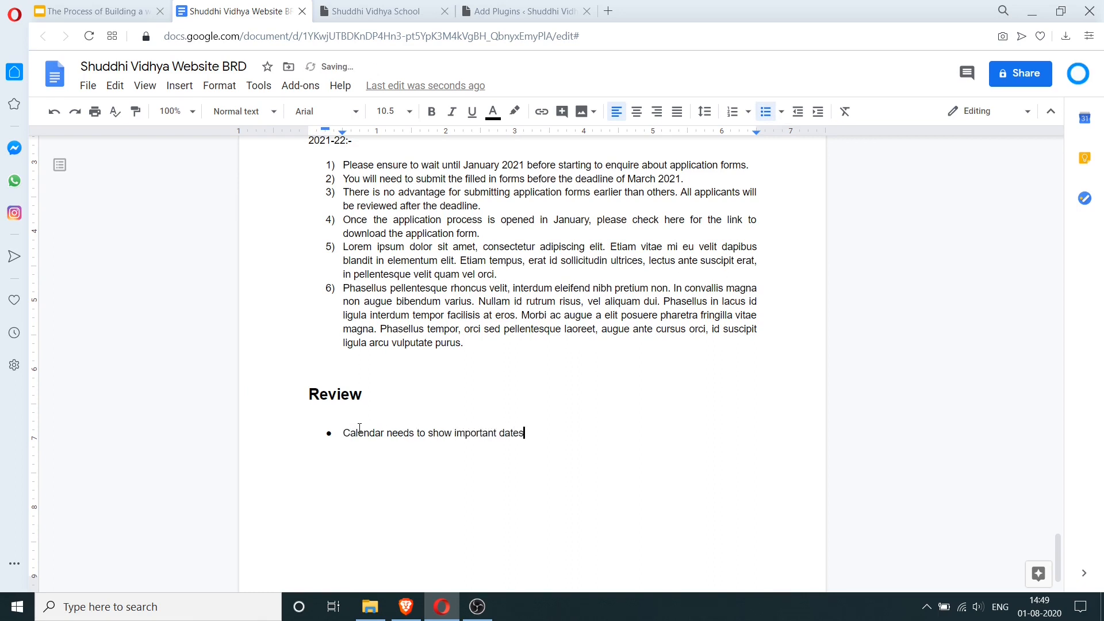
key("Return")
left_click(374, 11)
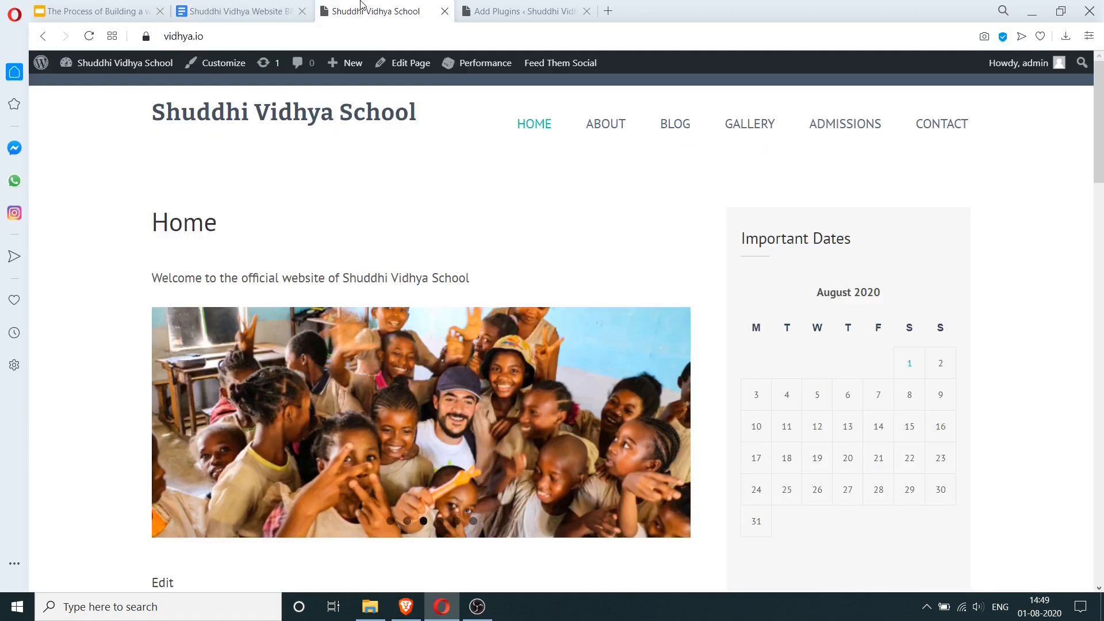
- Check the copyright line in the home page footer, then go back to the BRD
scroll(931, 283, "down", 20)
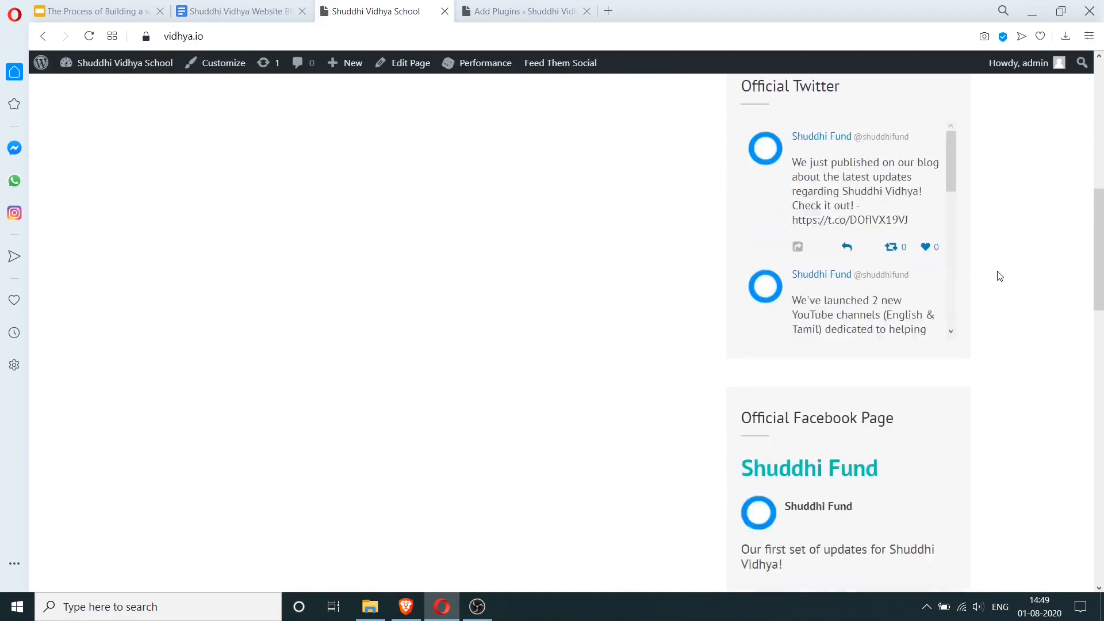
scroll(1000, 276, "down", 10)
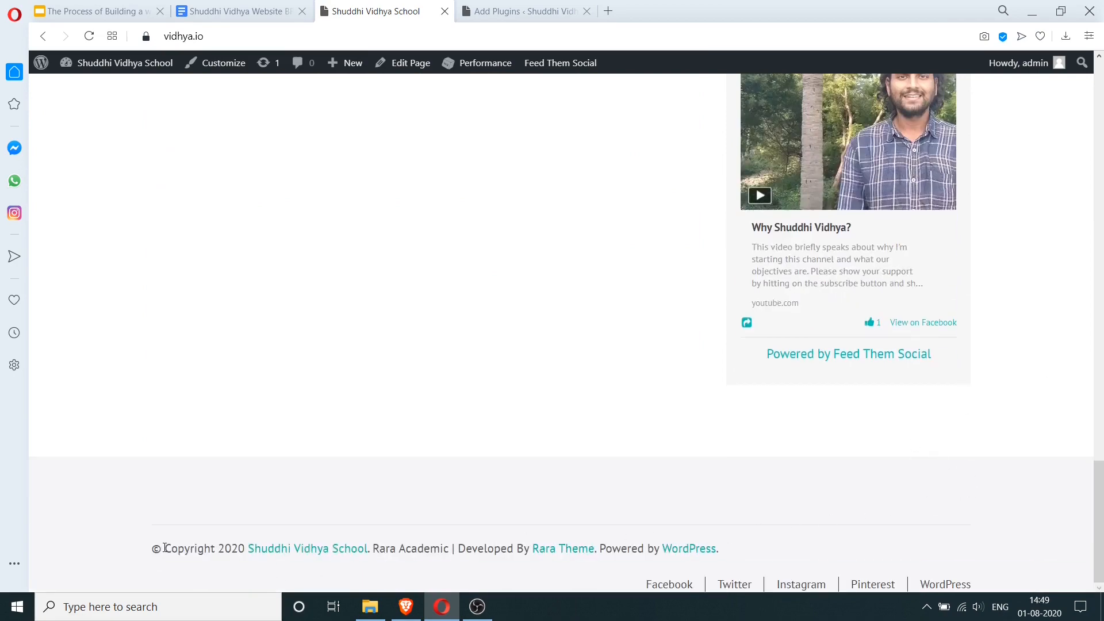
left_click_drag(165, 548, 747, 550)
left_click(765, 545)
left_click(236, 11)
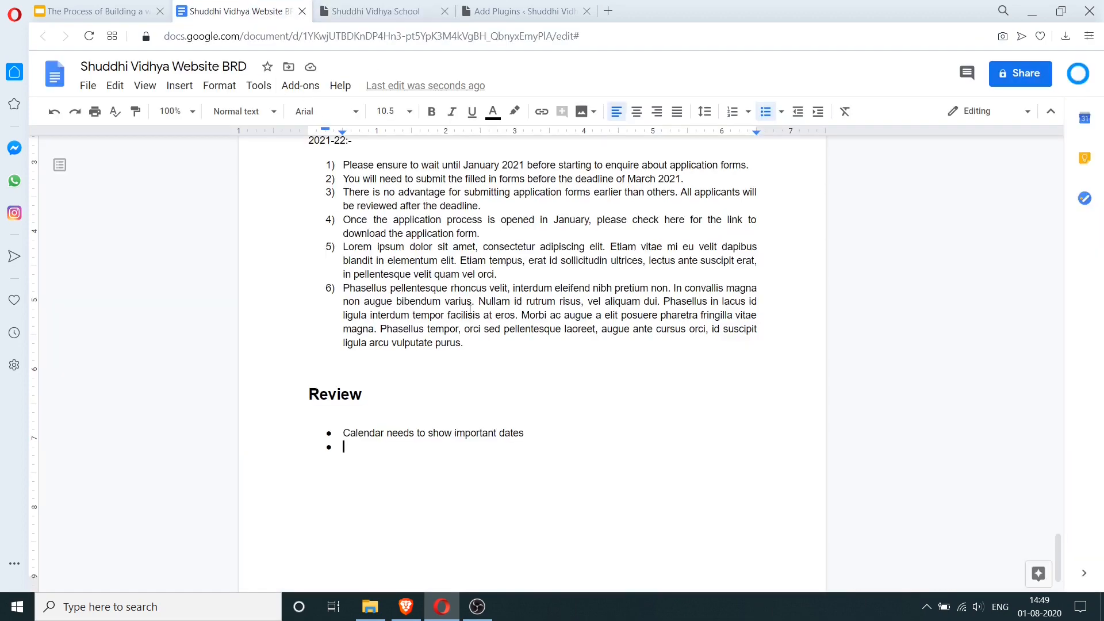
- Add Review bullets 'Copyright text in the footer' and 'Modify social menu items to be more relevant'
type("Copyright t")
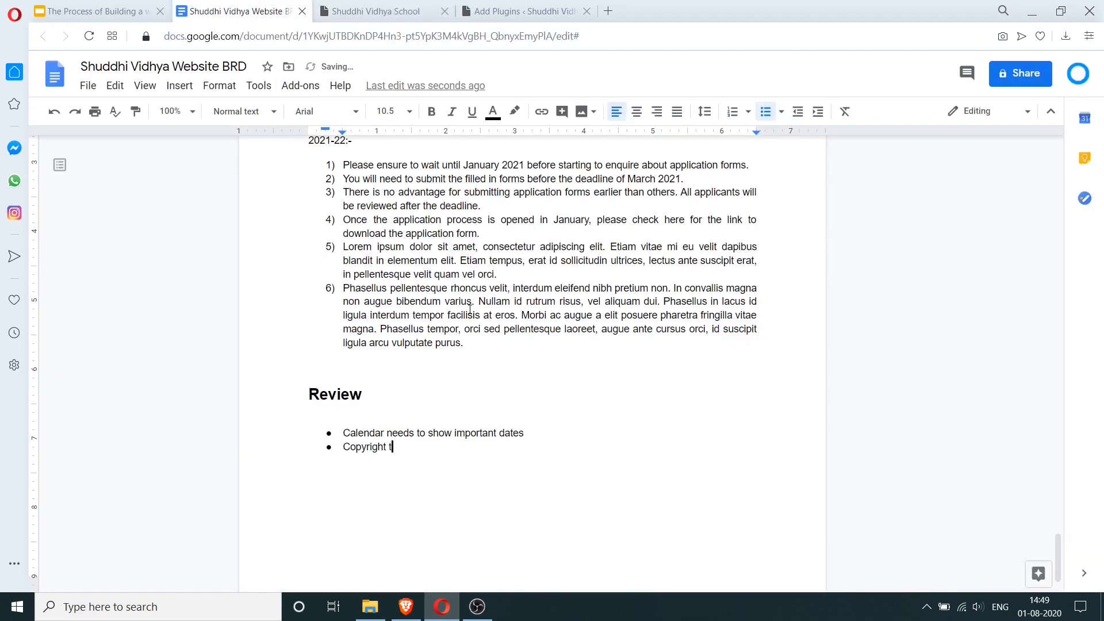
type("ext in the footer")
key("Return")
type("Modify social menu")
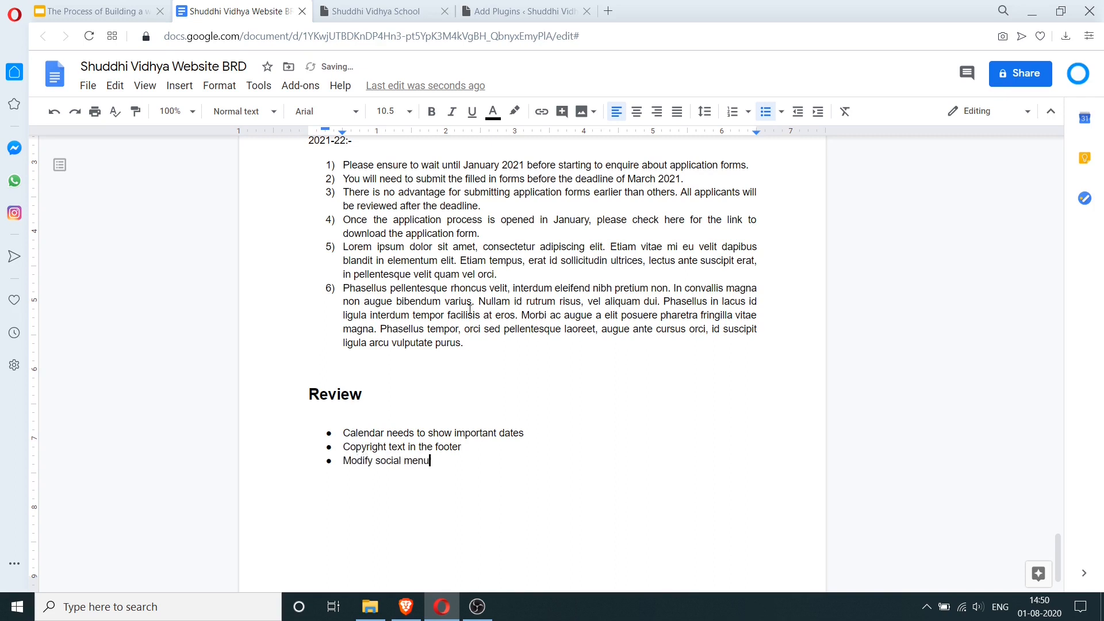
type(" items to be more relevant")
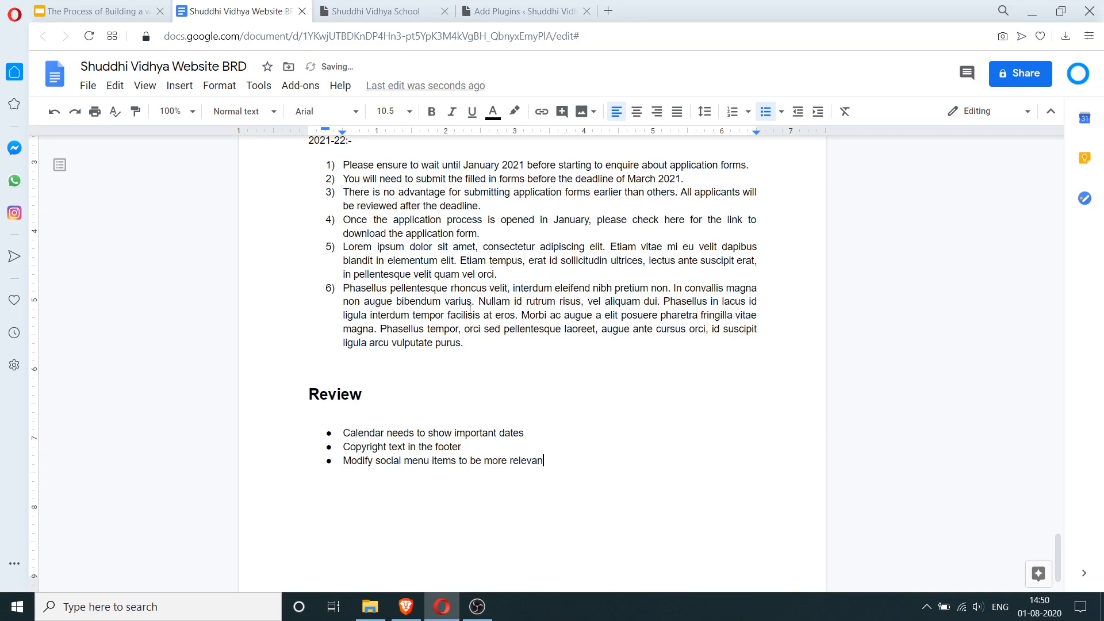
key("Return")
left_click(388, 6)
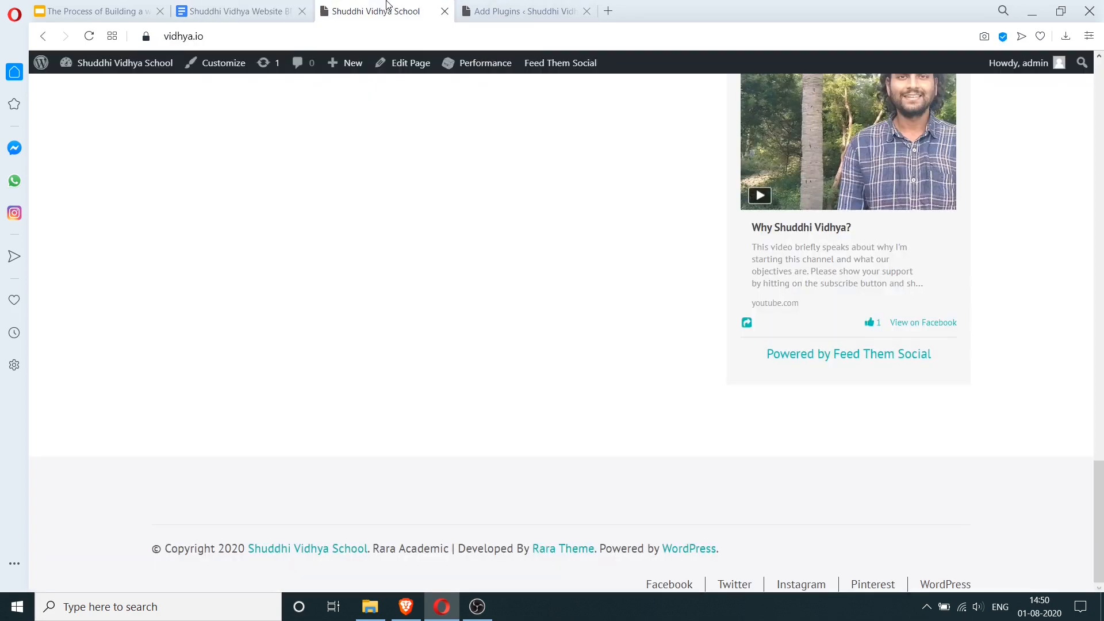
- Visit the About page and then its Core Values subpage from the top navigation
scroll(715, 360, "up", 15)
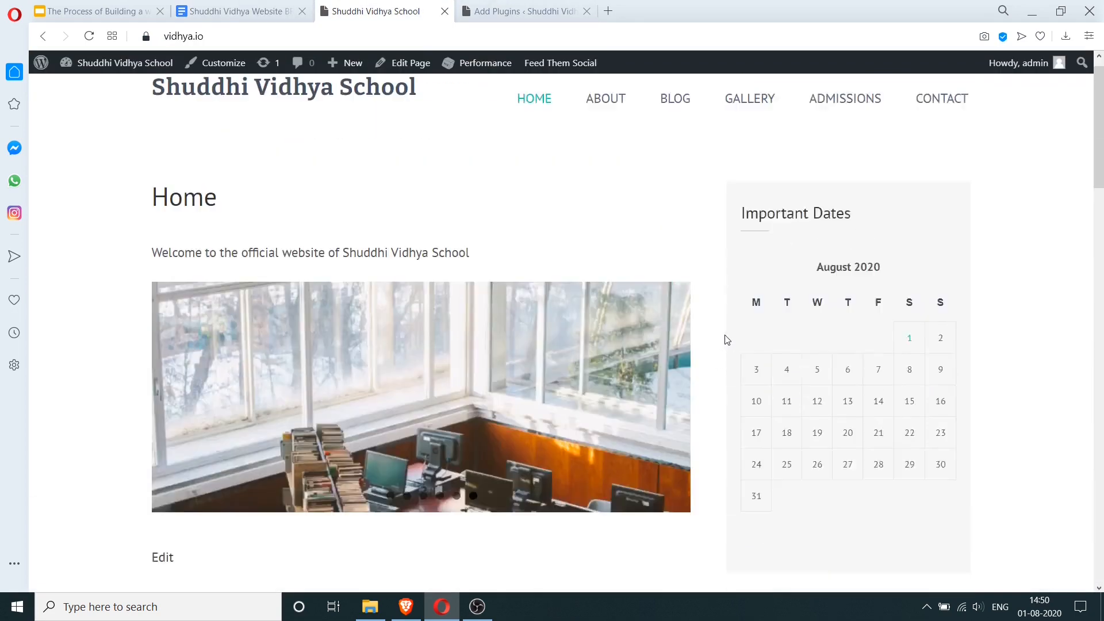
mouse_move(610, 126)
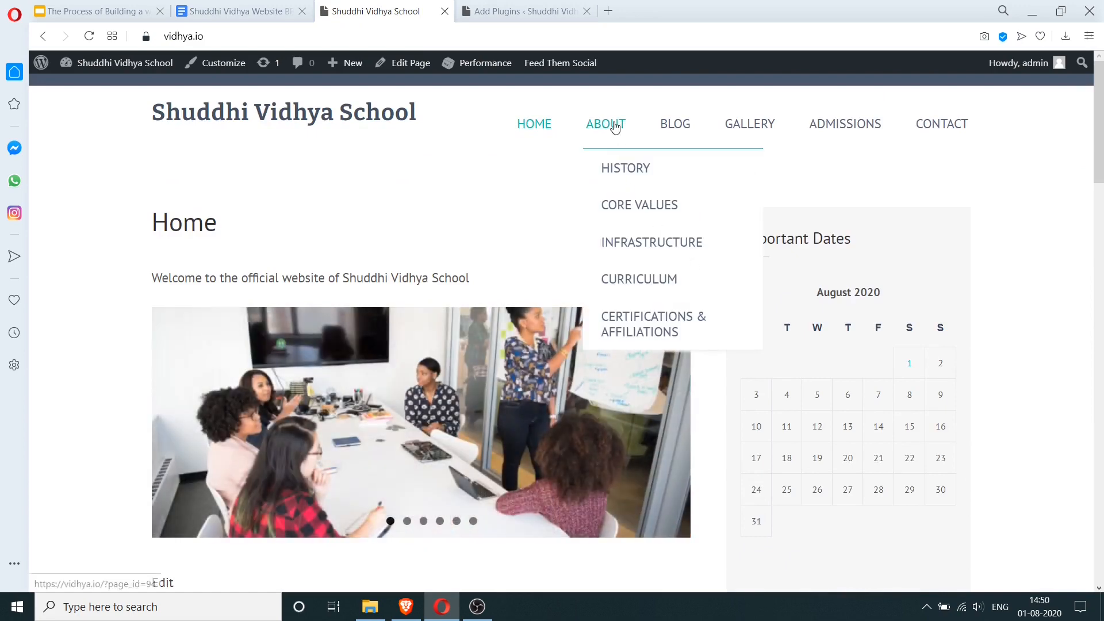
left_click(611, 167)
scroll(607, 193, "down", 4)
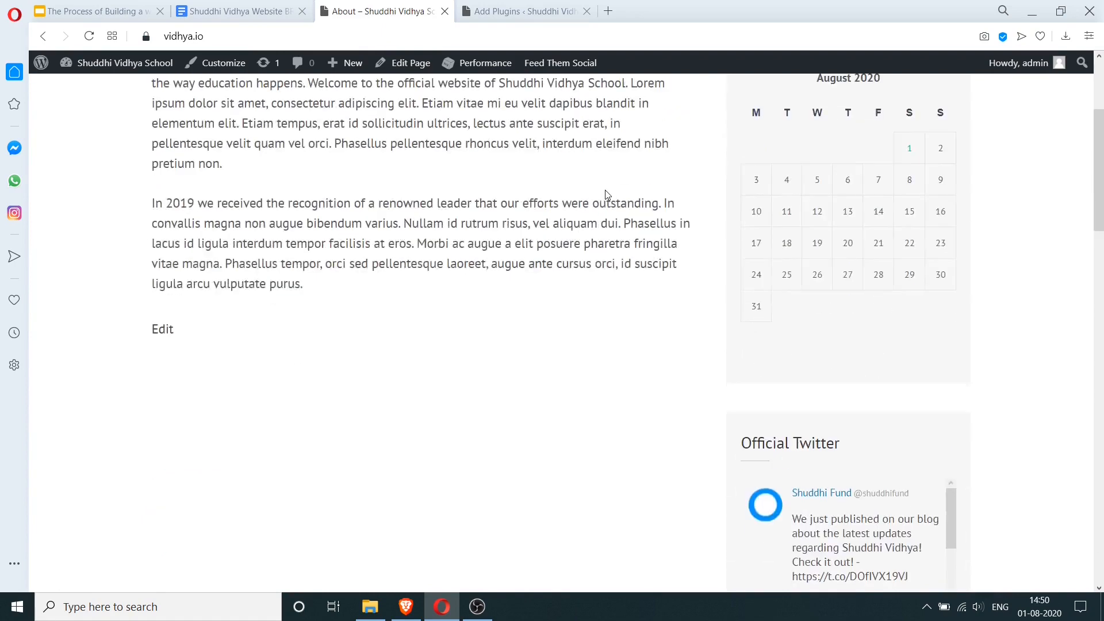
scroll(608, 193, "up", 4)
mouse_move(624, 138)
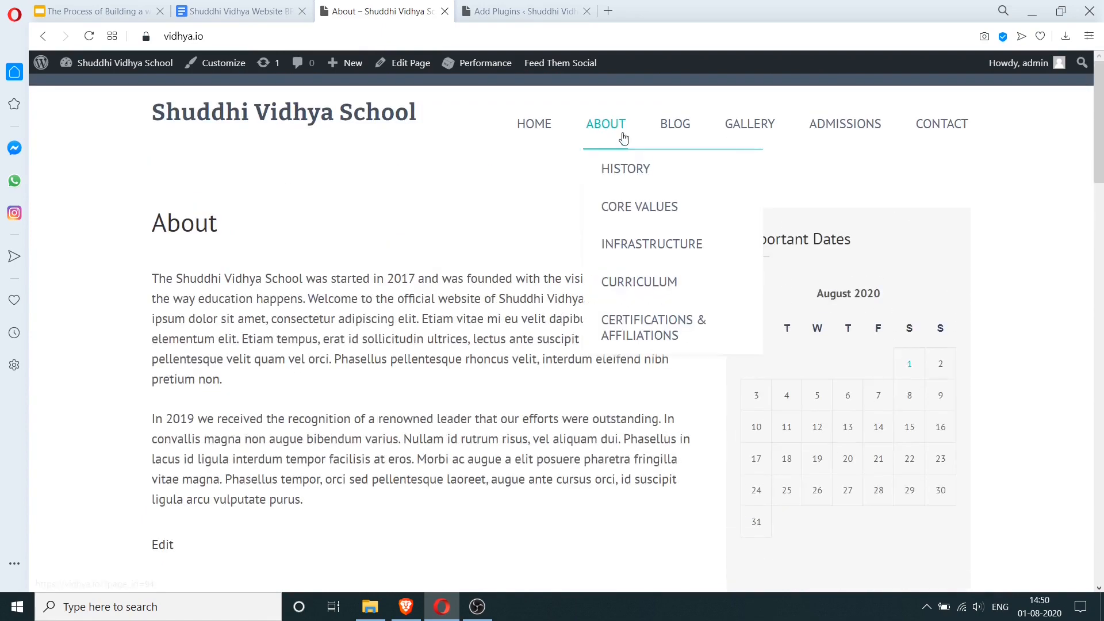
left_click(624, 218)
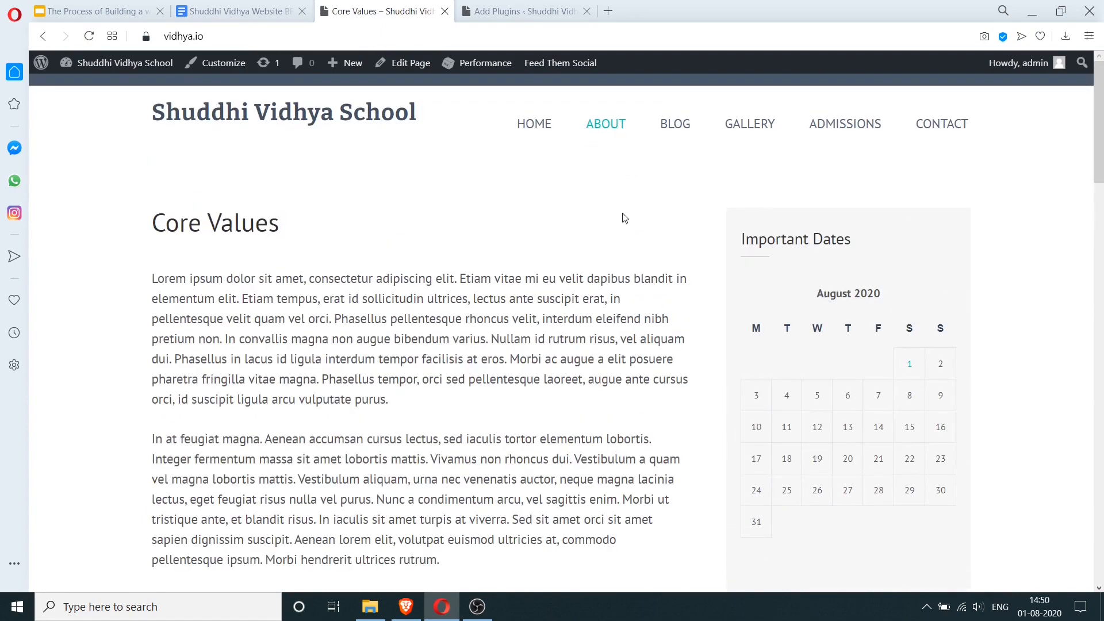
- Visit the Infrastructure subpage, then end on the Curriculum page under About
scroll(605, 236, "down", 2)
scroll(521, 259, "up", 2)
mouse_move(621, 128)
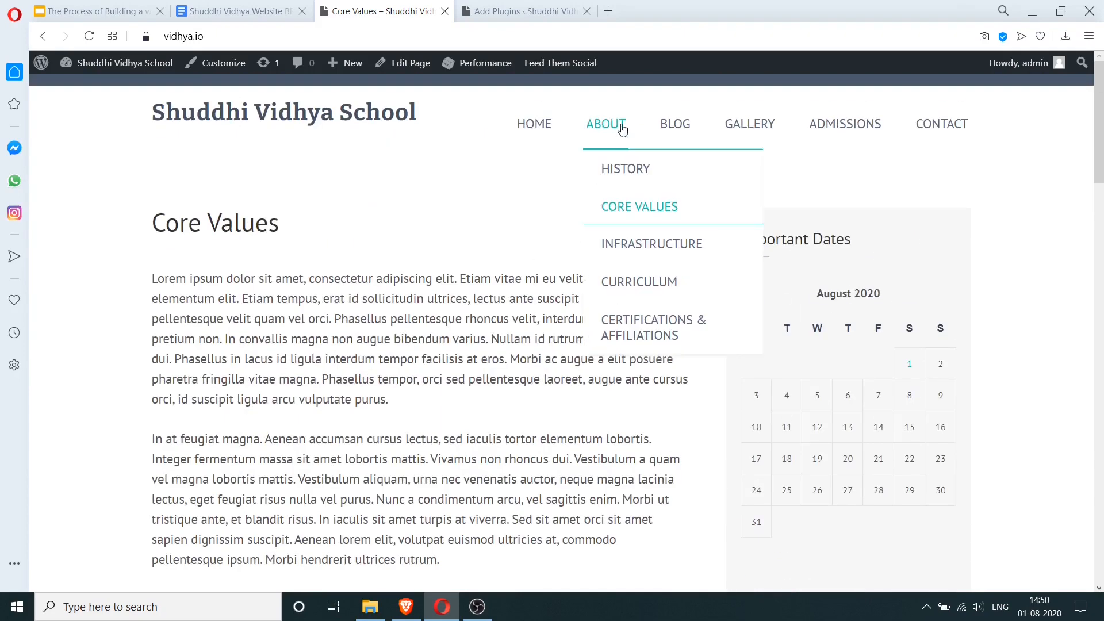
left_click(633, 249)
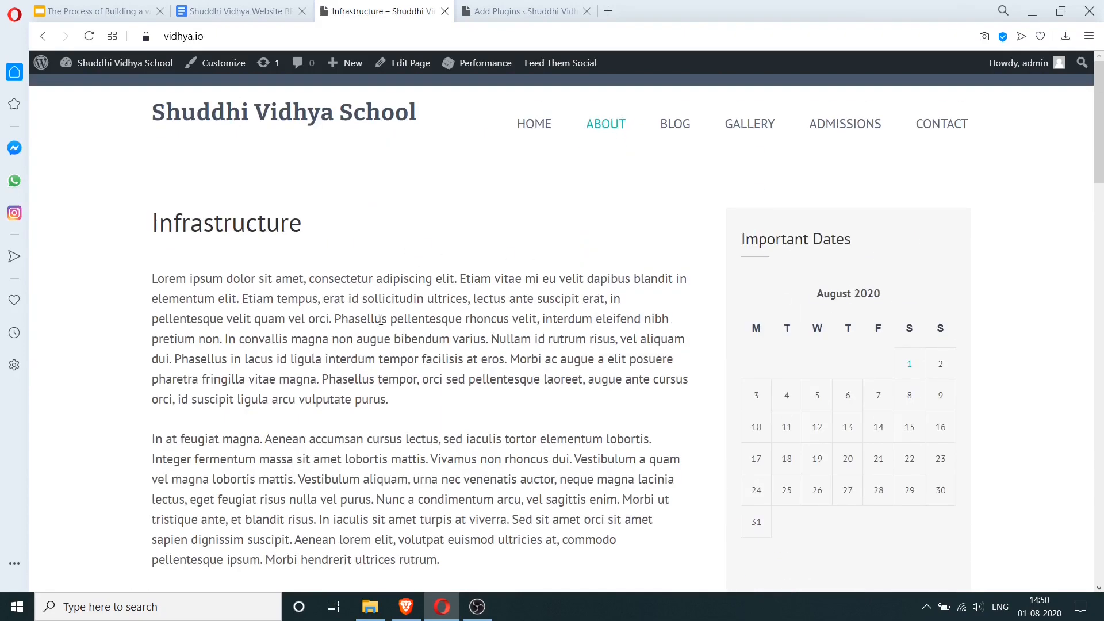
scroll(412, 276, "down", 4)
scroll(417, 313, "up", 4)
mouse_move(606, 126)
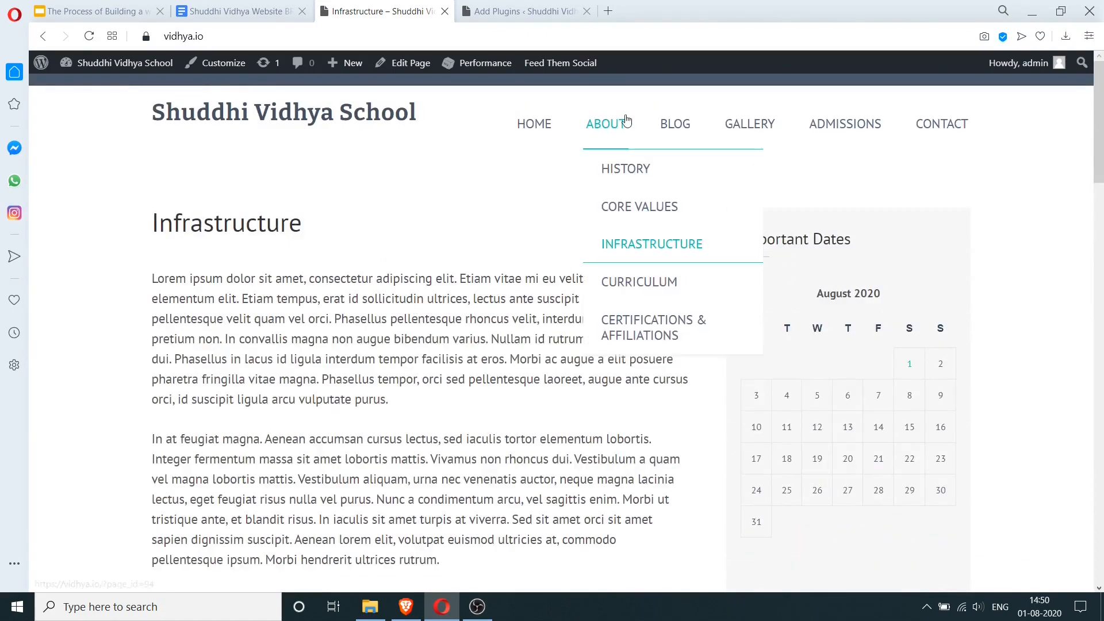
left_click(638, 289)
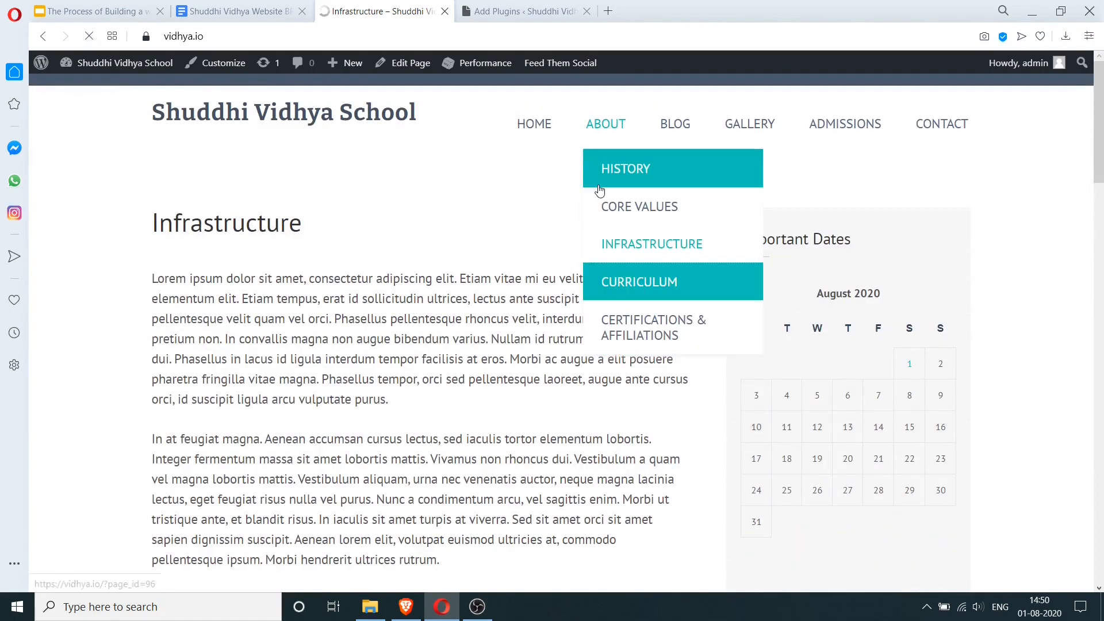
mouse_move(664, 124)
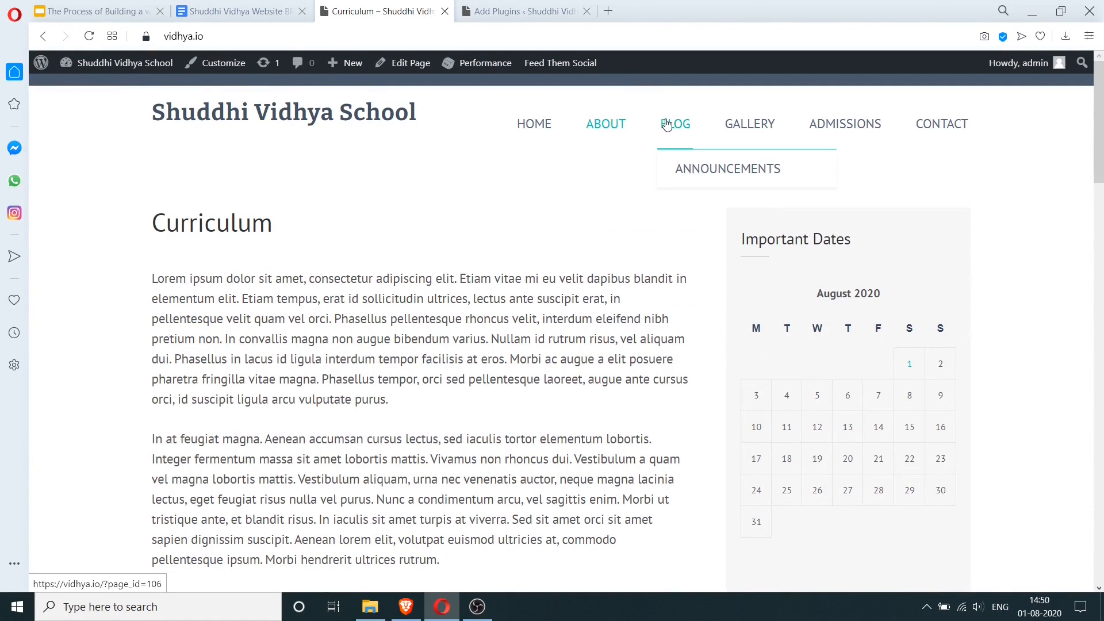
- Browse the Announcements, Blog, Gallery and Admissions pages of the live site
left_click(691, 174)
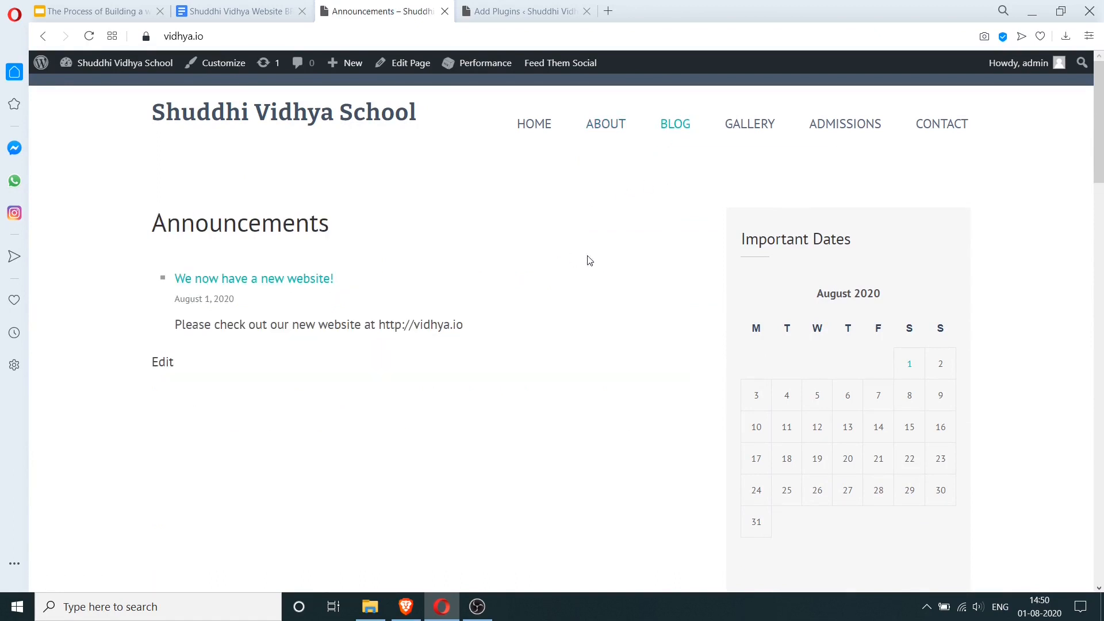
left_click(673, 126)
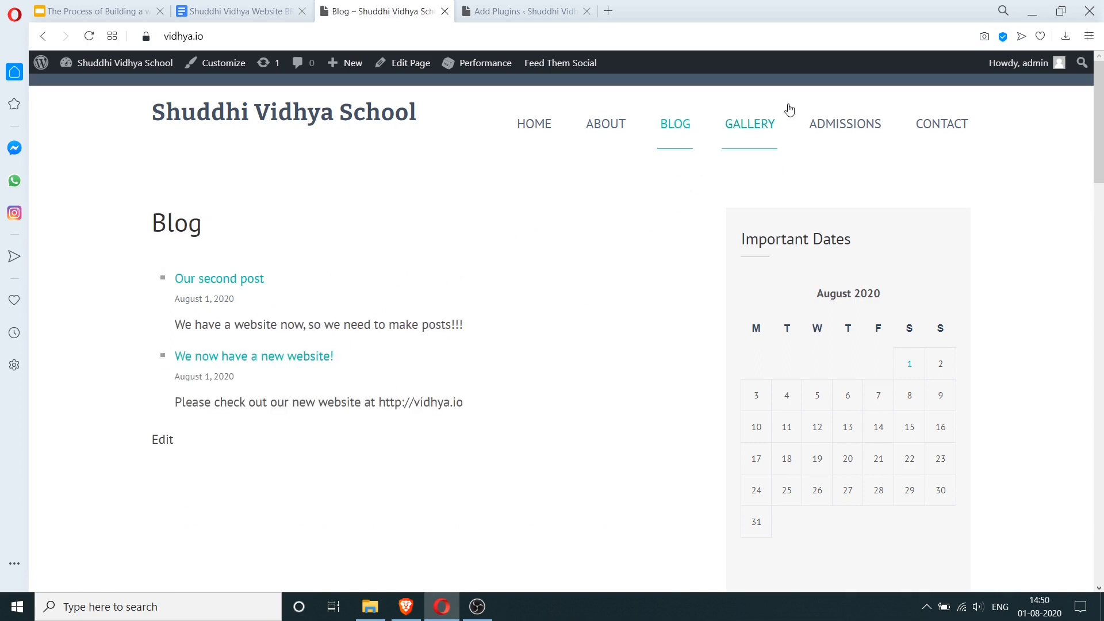
left_click(766, 127)
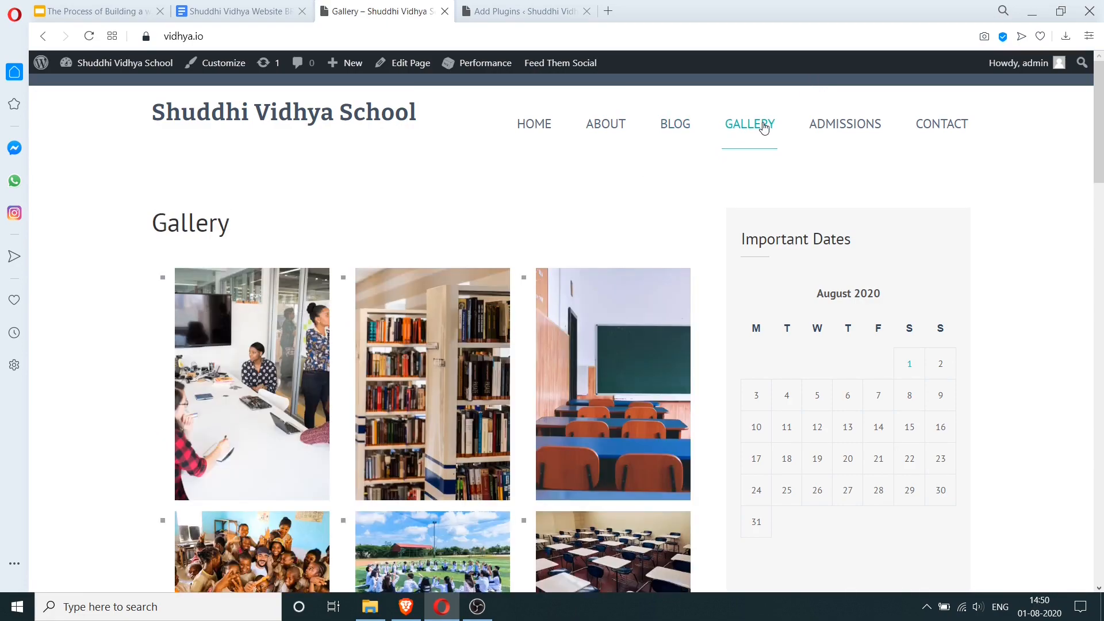
scroll(767, 189, "down", 10)
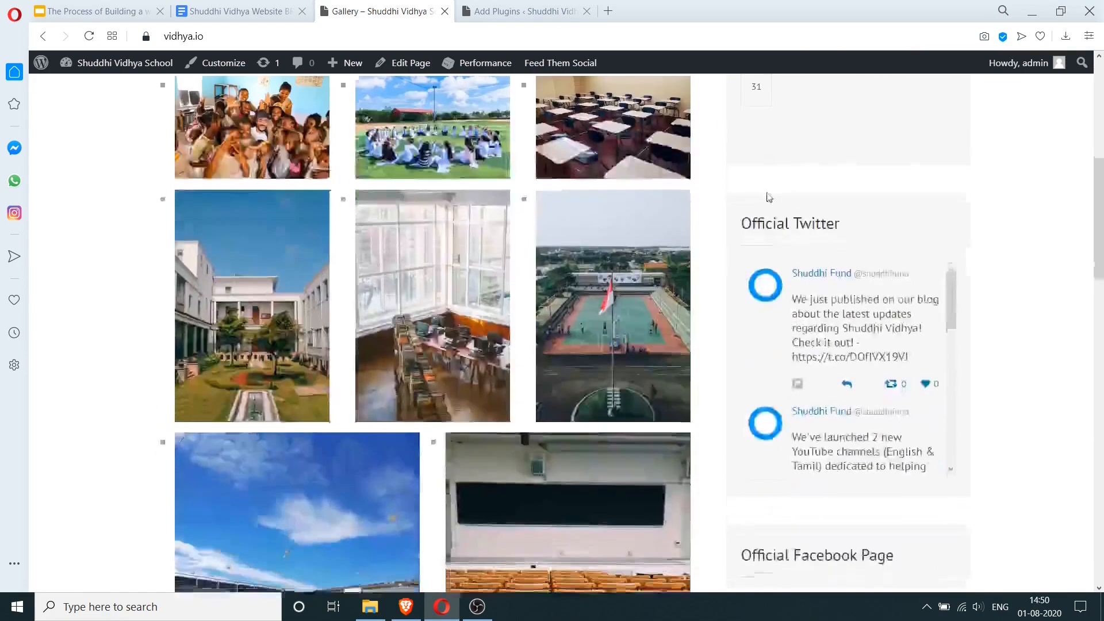
scroll(804, 173, "up", 10)
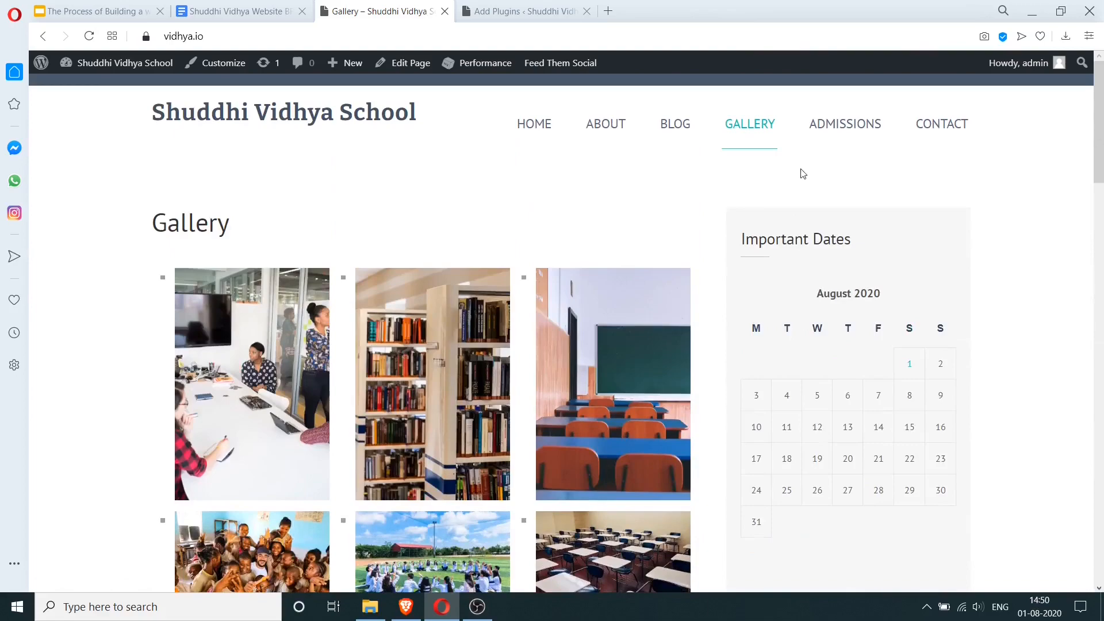
left_click(829, 127)
scroll(841, 185, "down", 5)
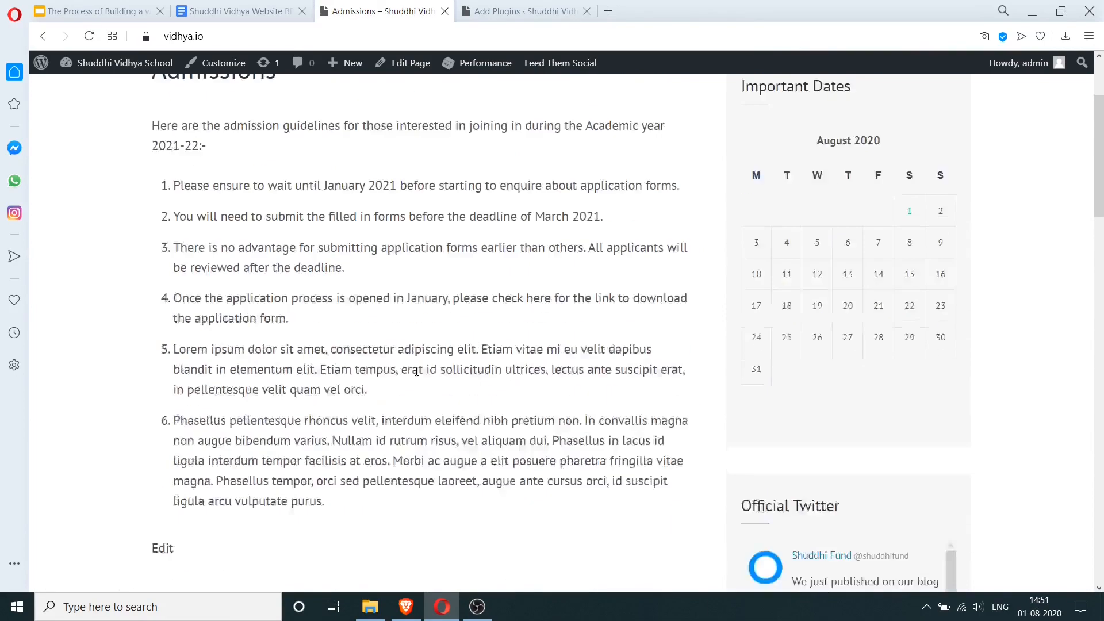
scroll(479, 305, "up", 5)
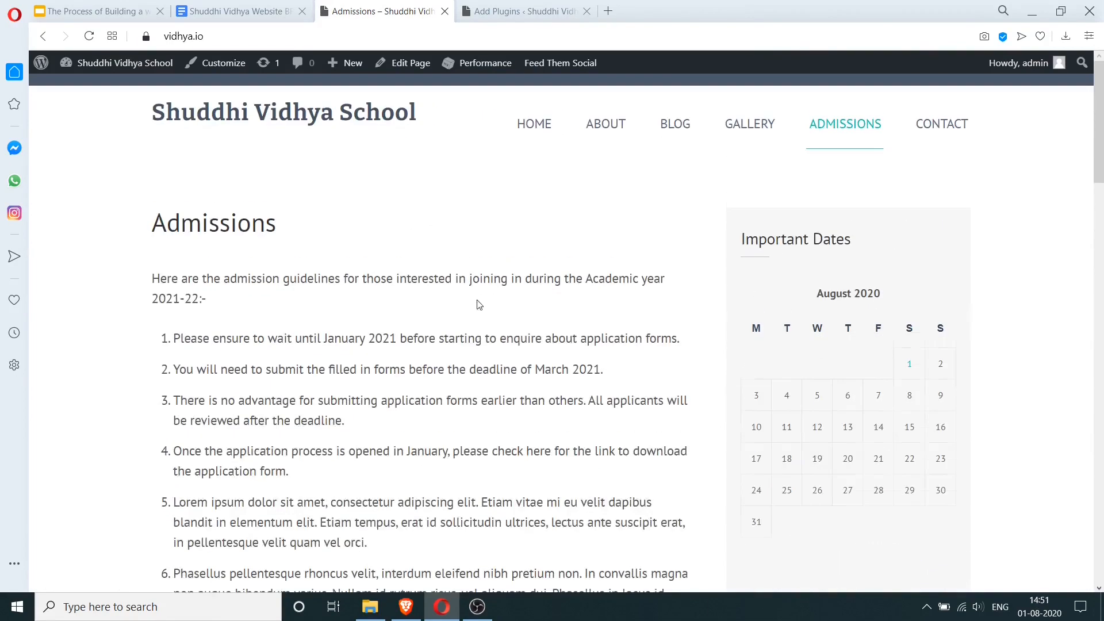
- Review the Contact page's form, address map and Twitter and Facebook widgets
left_click(950, 124)
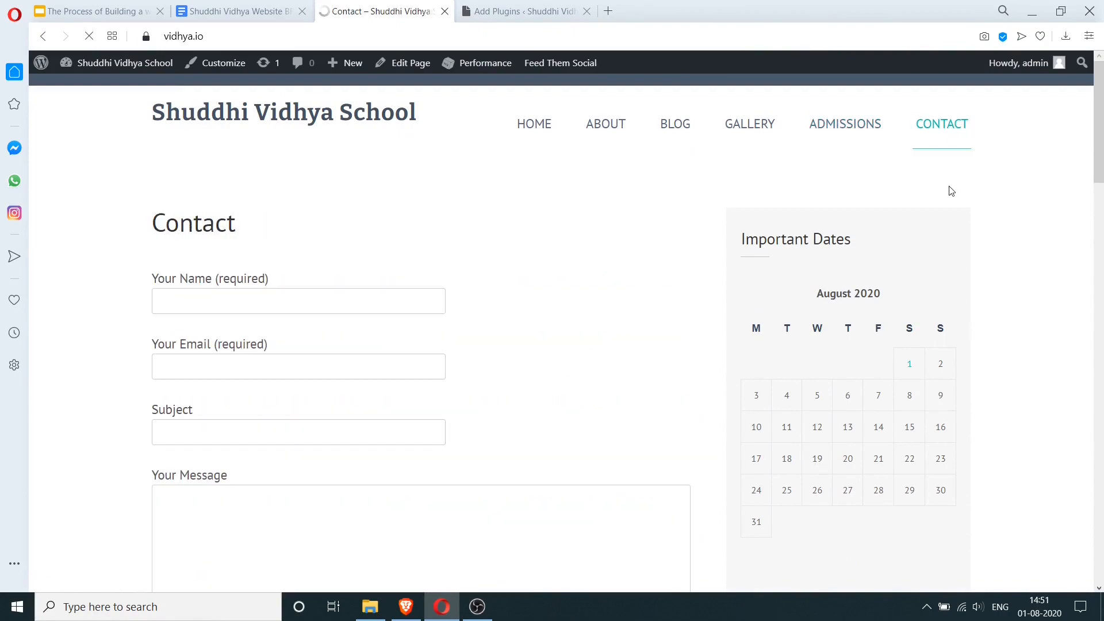
scroll(630, 257, "down", 10)
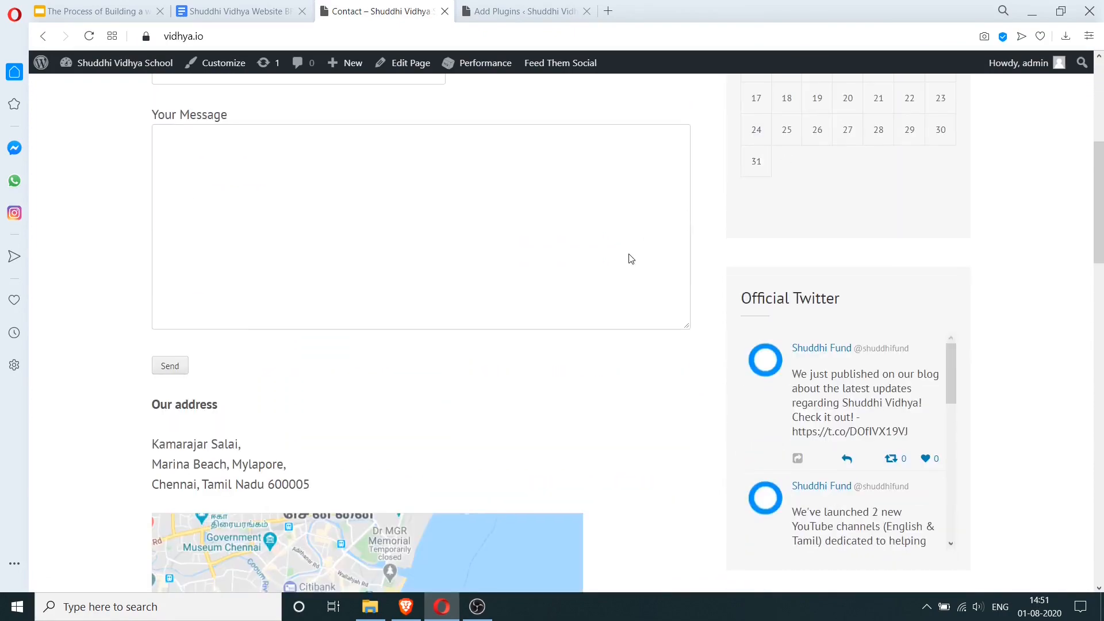
scroll(632, 259, "down", 4)
scroll(656, 262, "up", 13)
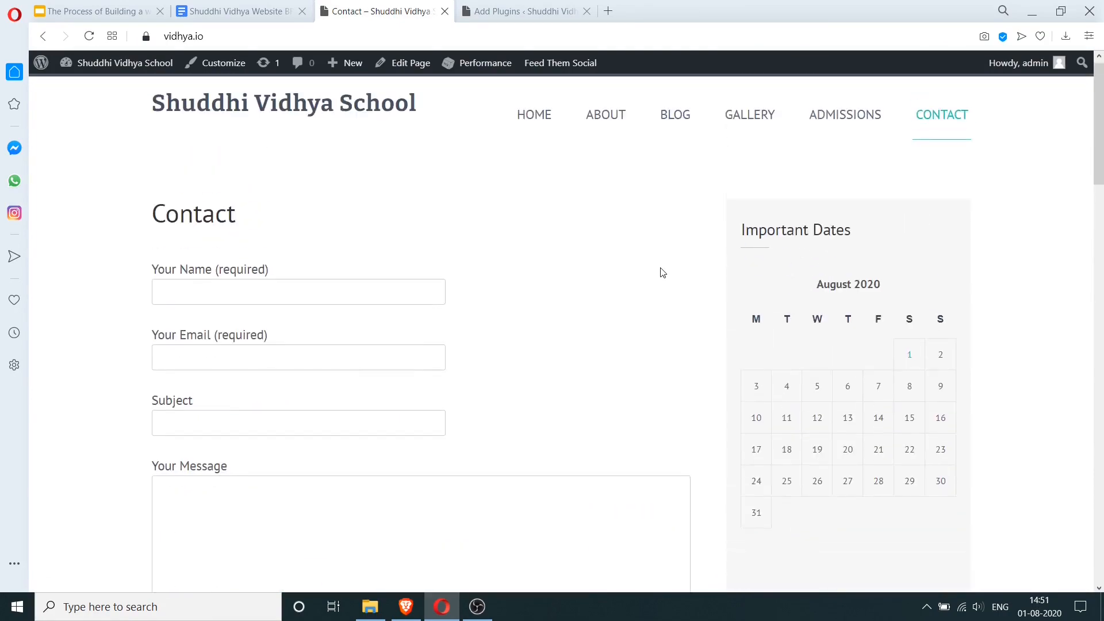
scroll(632, 276, "down", 8)
scroll(631, 276, "up", 8)
scroll(409, 439, "down", 10)
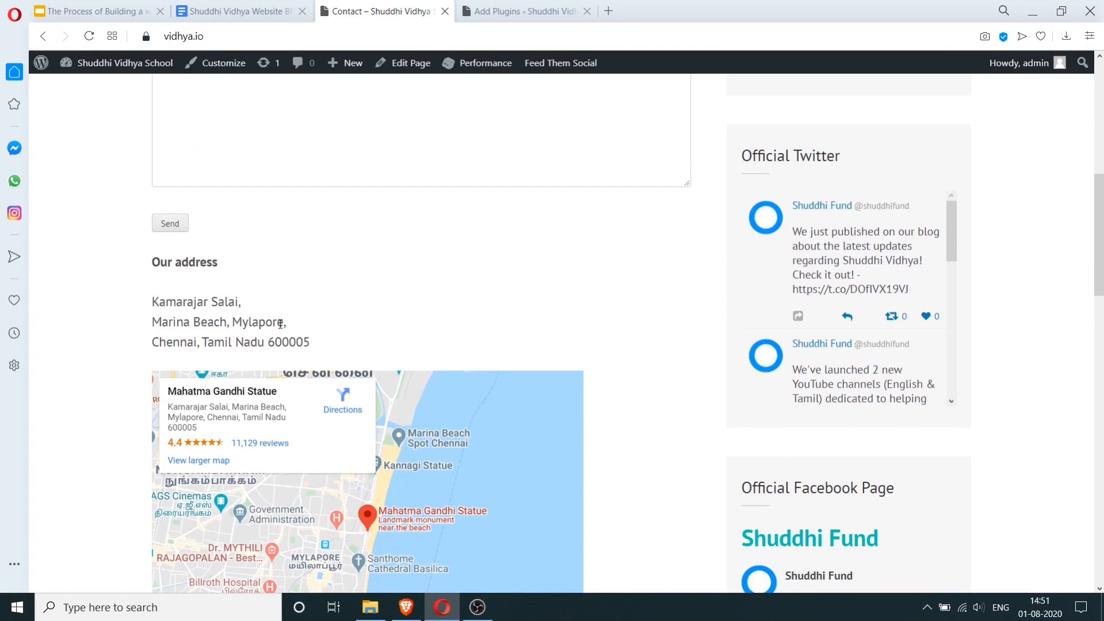
scroll(629, 273, "up", 4)
scroll(629, 279, "down", 4)
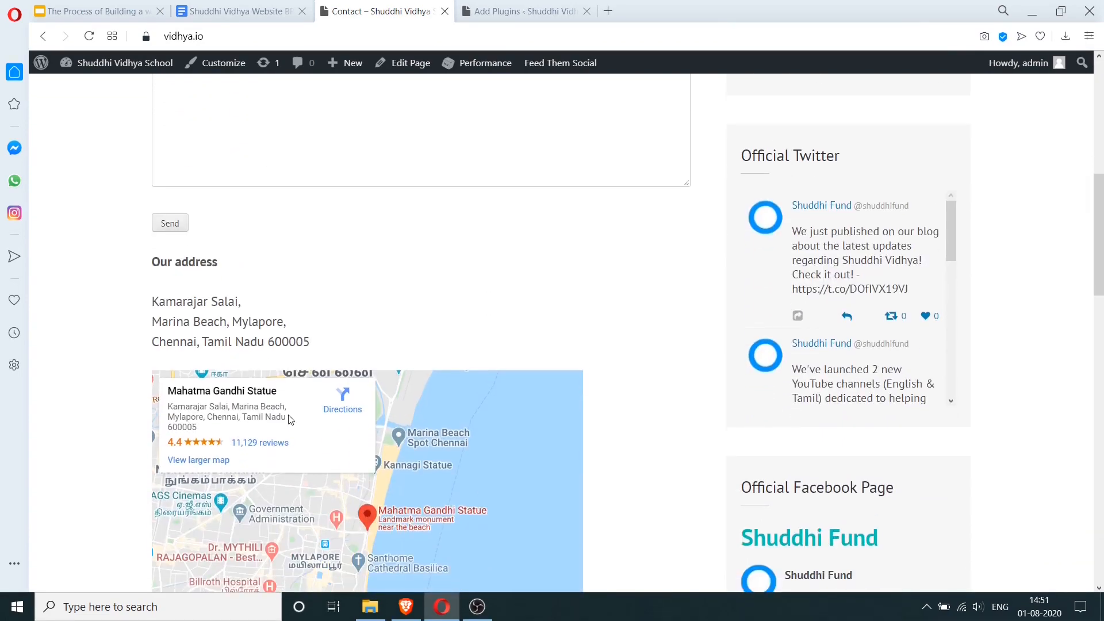
scroll(683, 271, "up", 2)
scroll(683, 271, "down", 6)
scroll(397, 316, "up", 5)
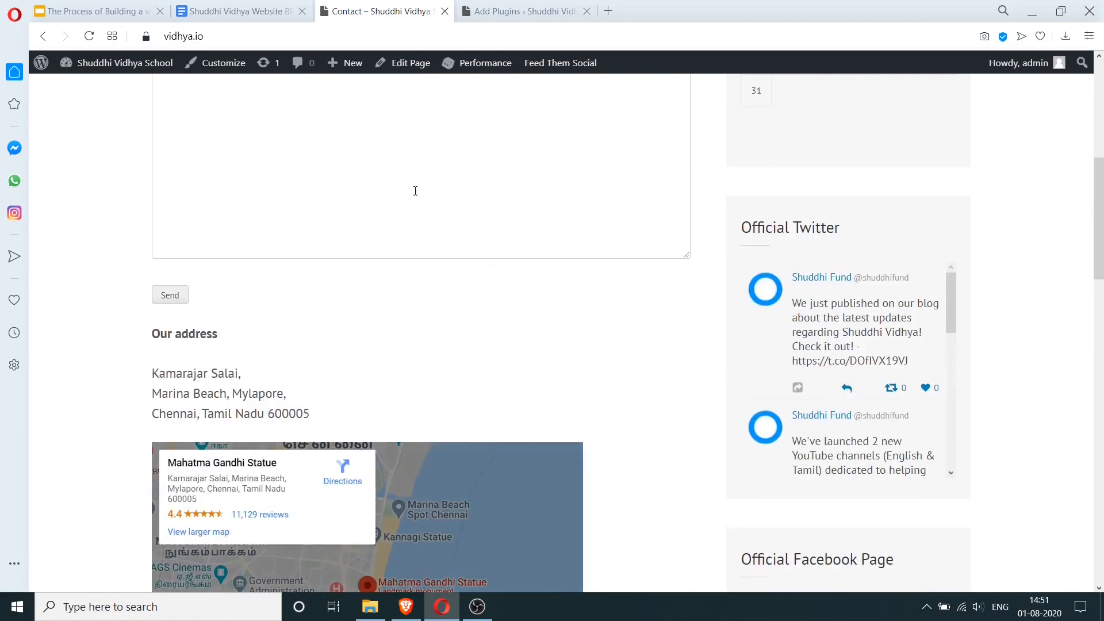
scroll(421, 202, "up", 8)
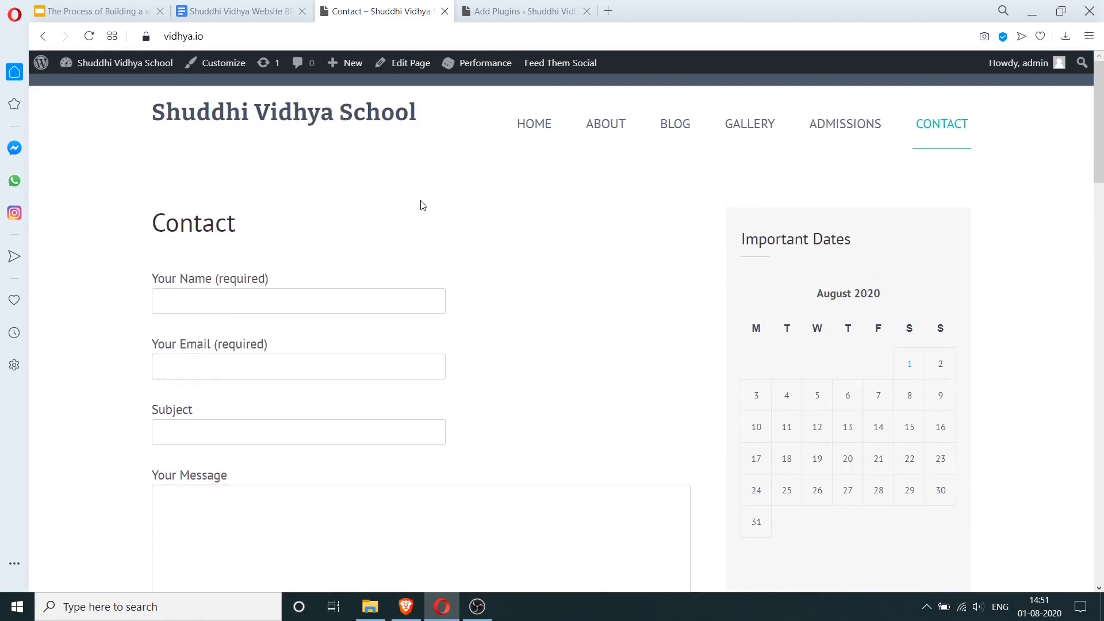
- Add Review bullets 'Add photos to pages' and 'Modify the layout of the contact page so that everything is visible'
left_click(253, 11)
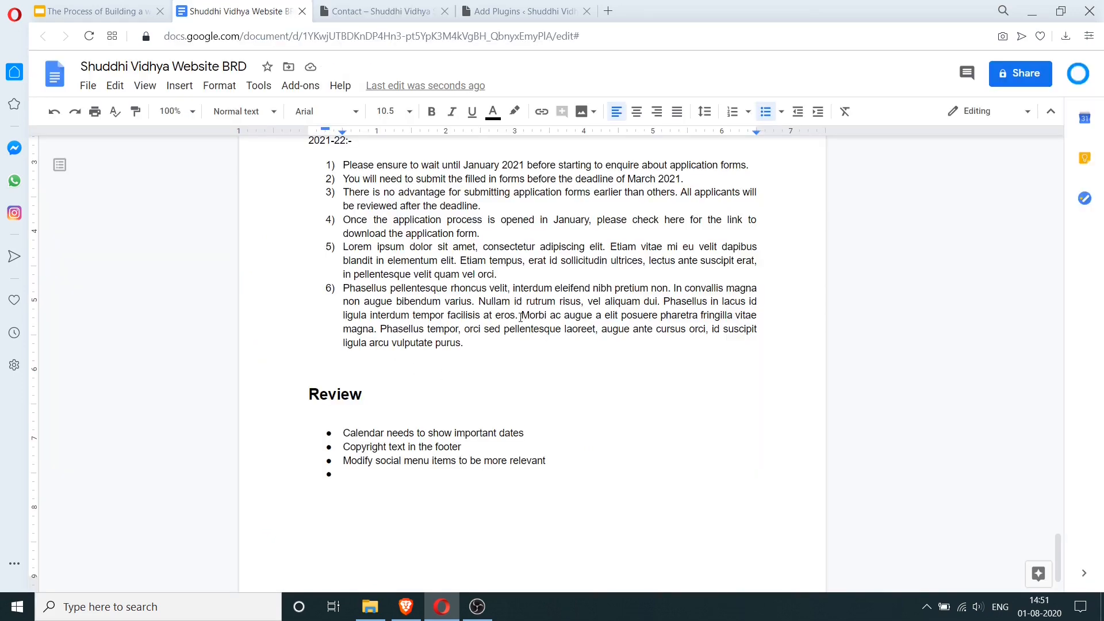
type("Add photos to paqg")
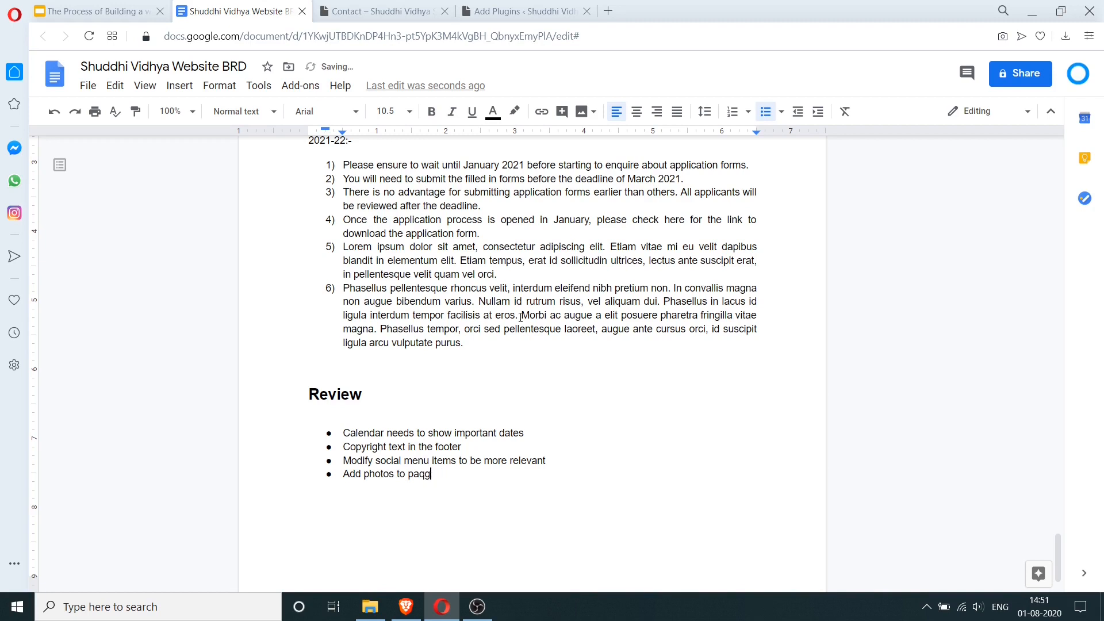
type("eses")
key("Return")
type("Modify the layout of the contact pag")
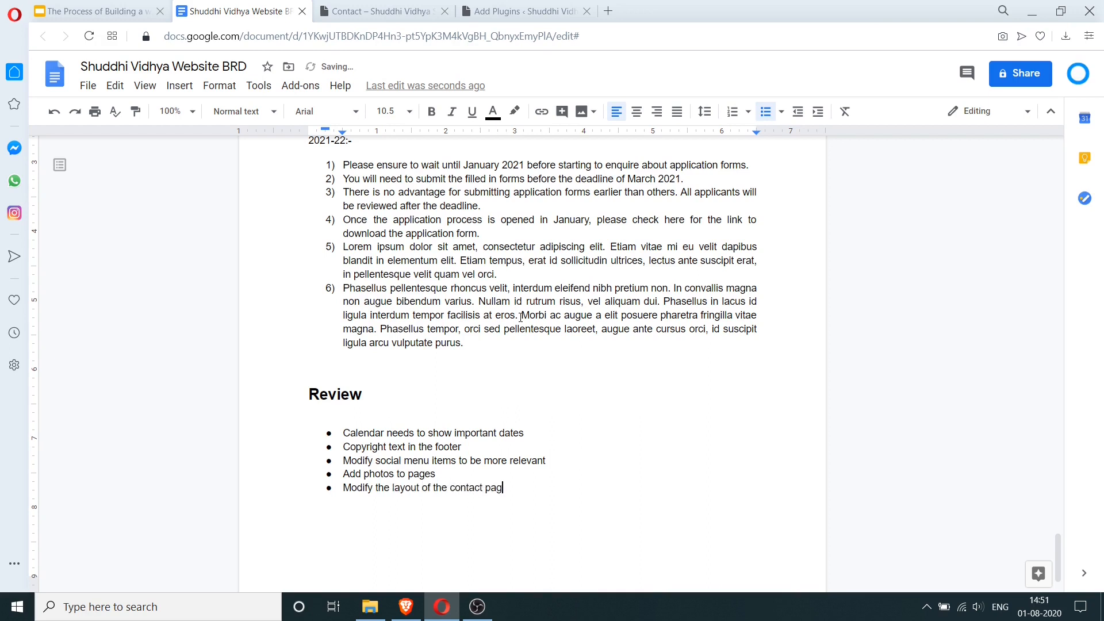
type("e so that everything is visible")
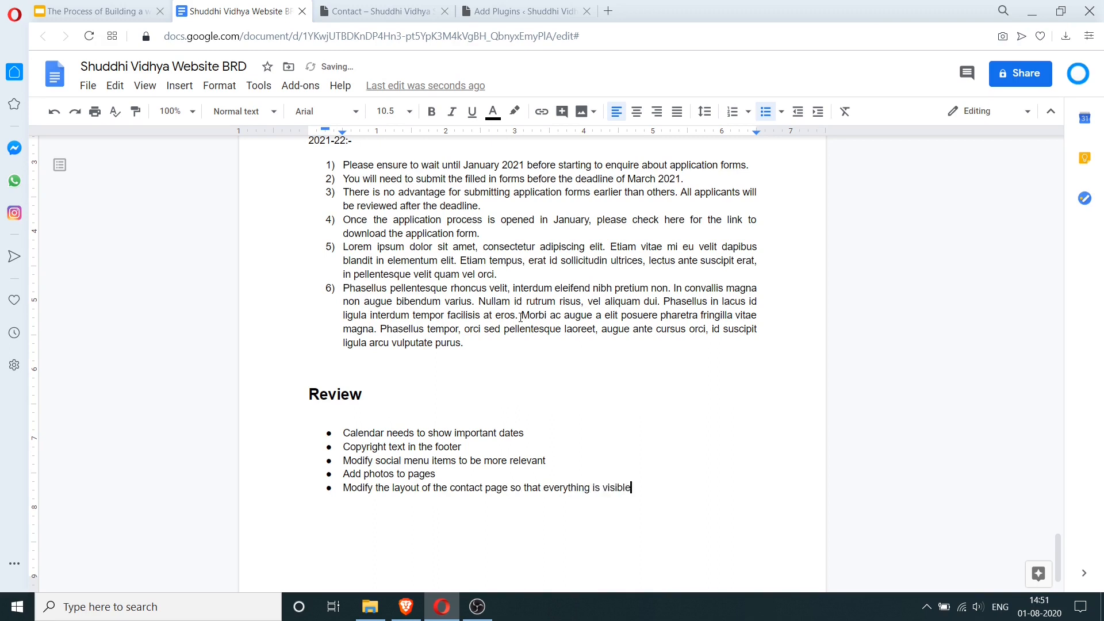
left_click(347, 7)
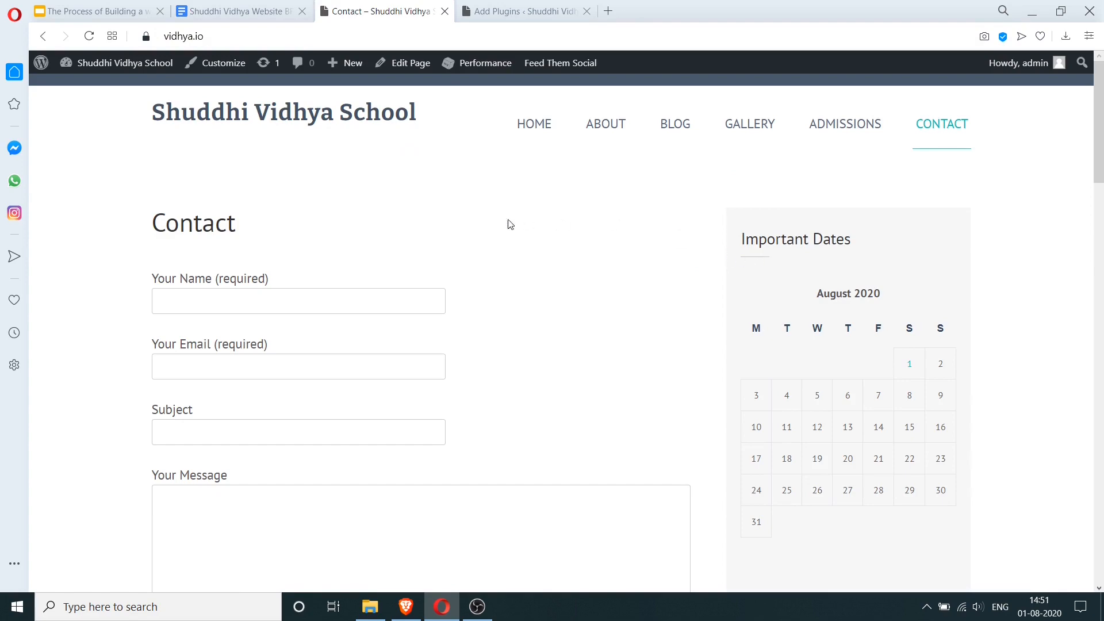
scroll(540, 230, "down", 15)
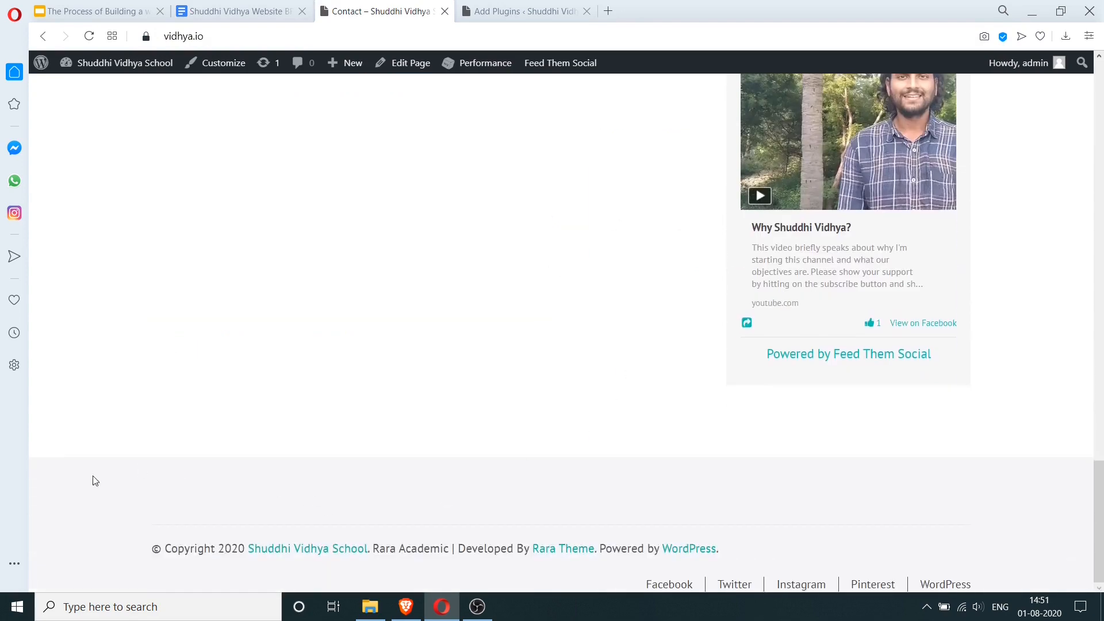
scroll(357, 493, "up", 10)
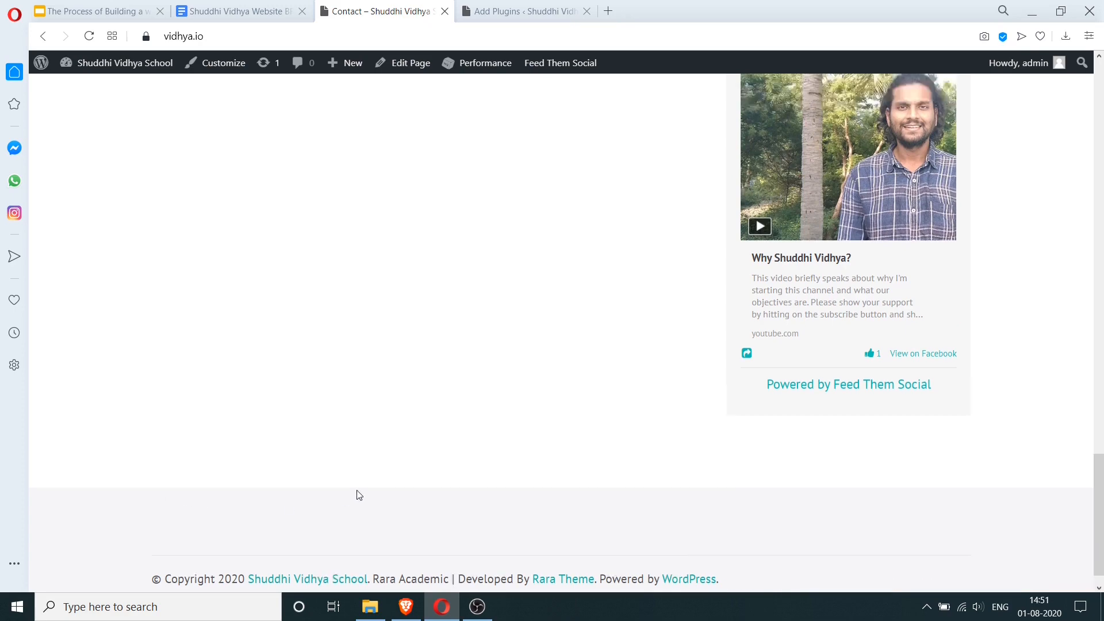
scroll(884, 295, "up", 10)
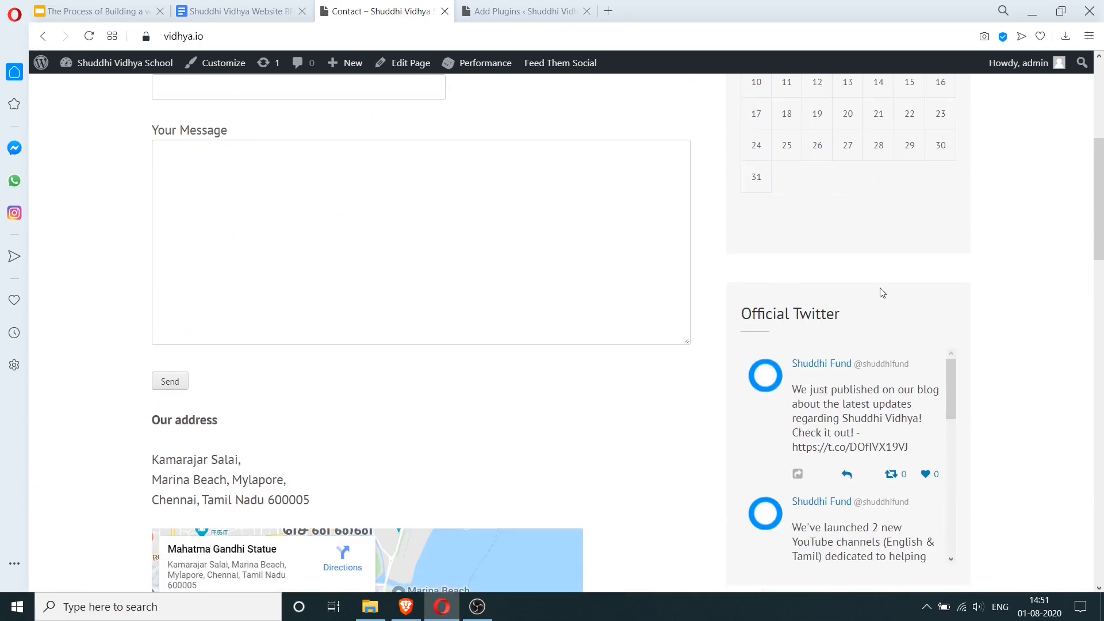
scroll(883, 293, "down", 10)
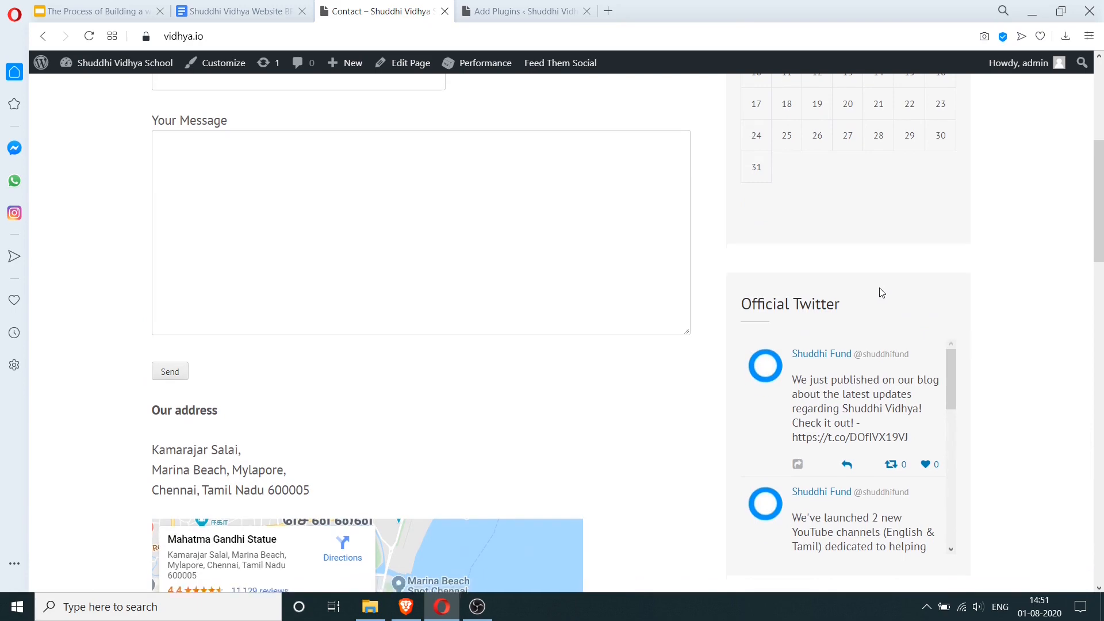
scroll(878, 292, "down", 10)
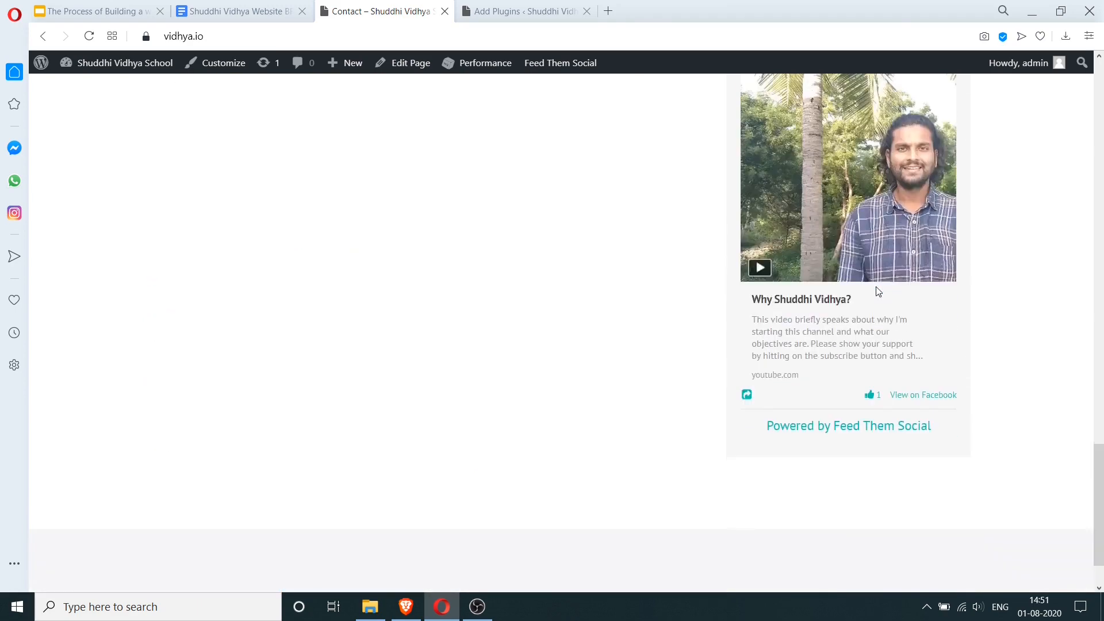
scroll(876, 288, "up", 12)
- Append the Review bullet 'Make use of the footer space and minimize the sidebar' to the BRD
left_click(246, 12)
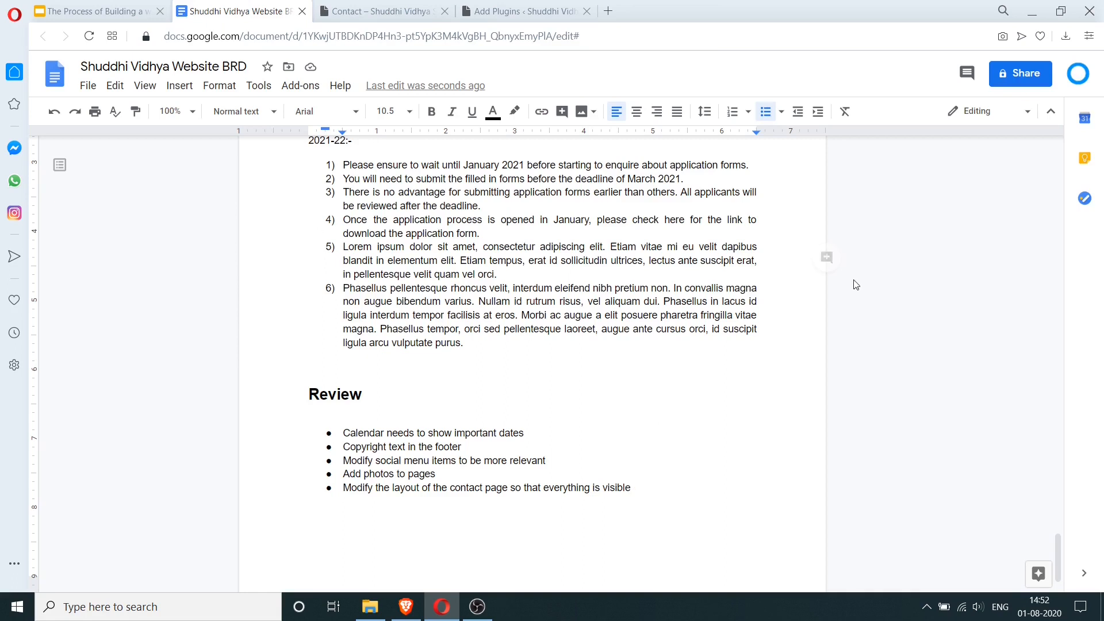
key("Return")
type("Make use of the footer s")
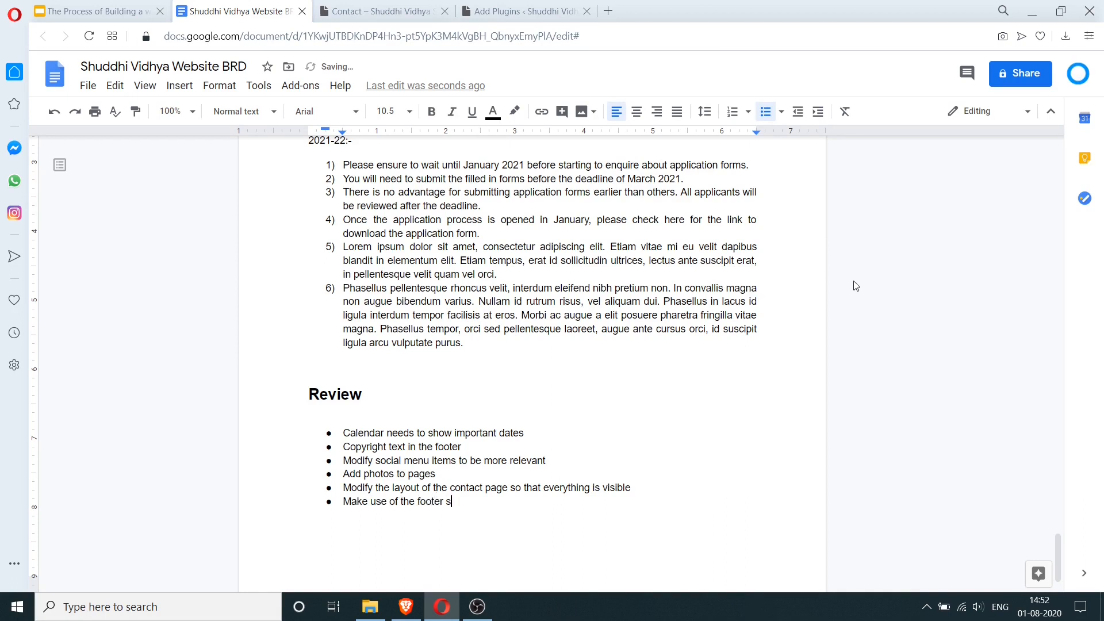
type("pace and minimize the sidebar")
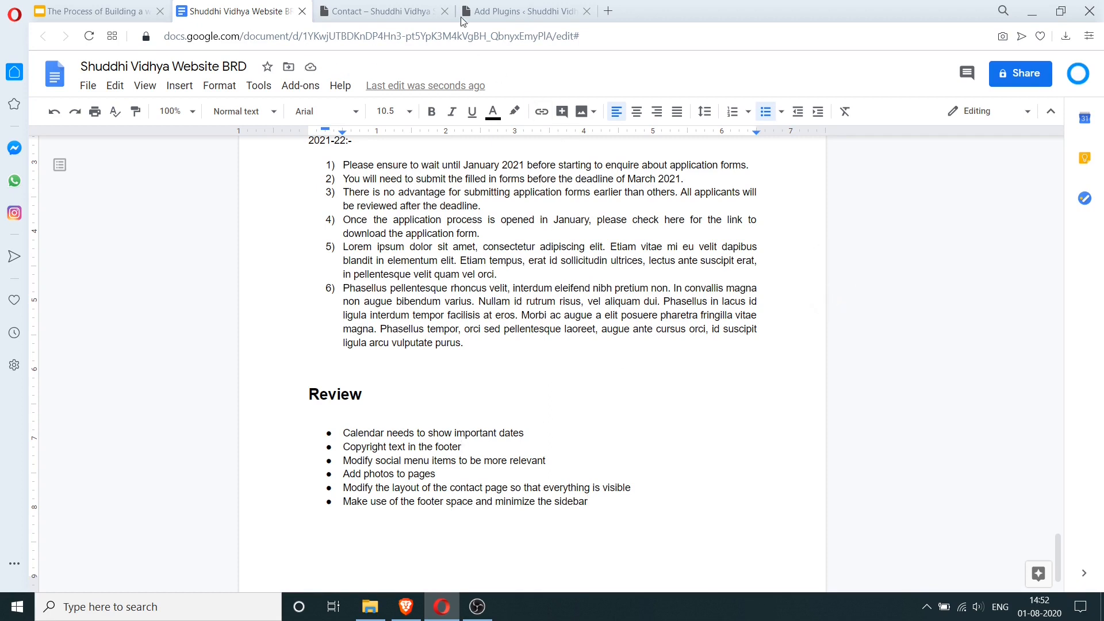
key("ctrl+Tab")
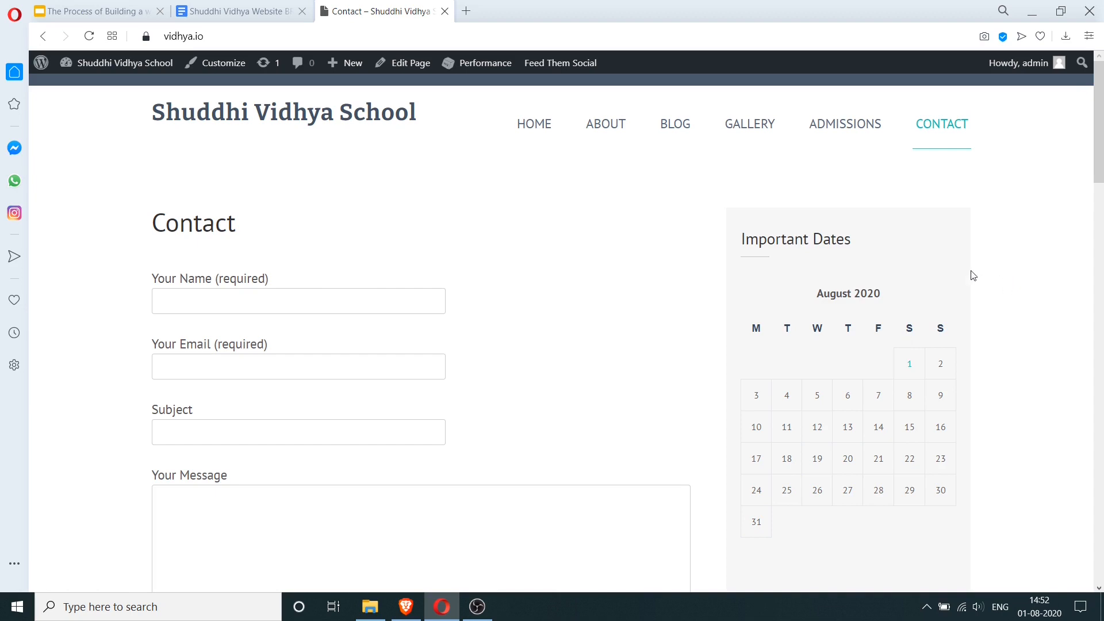
- Show the posts dated August 1, 2020, then open the admin Dashboard in a new tab
left_click(911, 366)
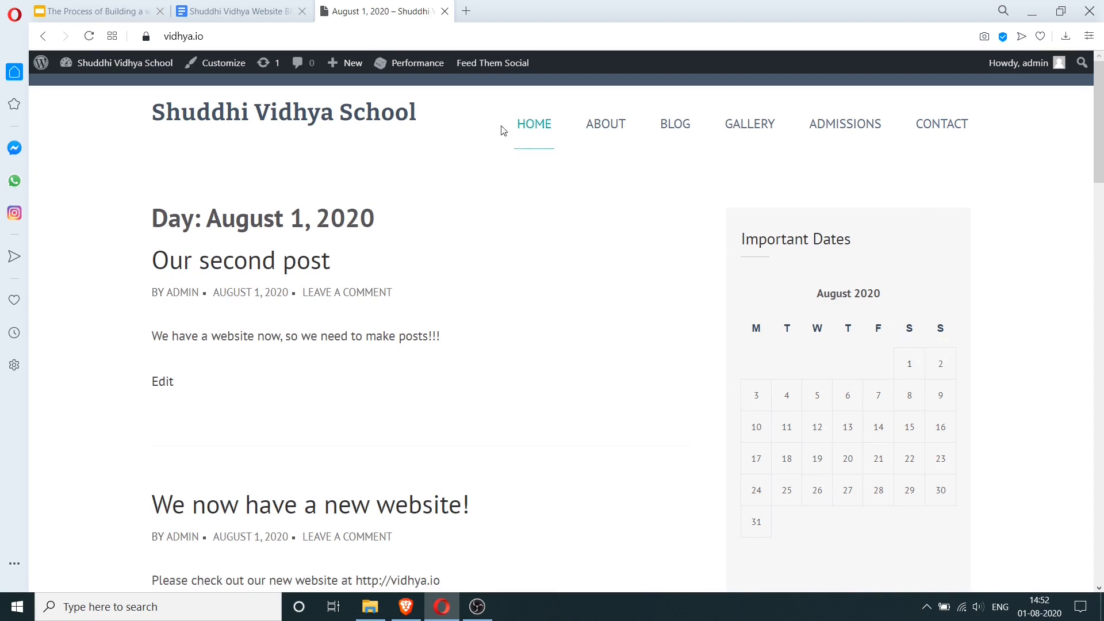
mouse_move(156, 63)
right_click(102, 87)
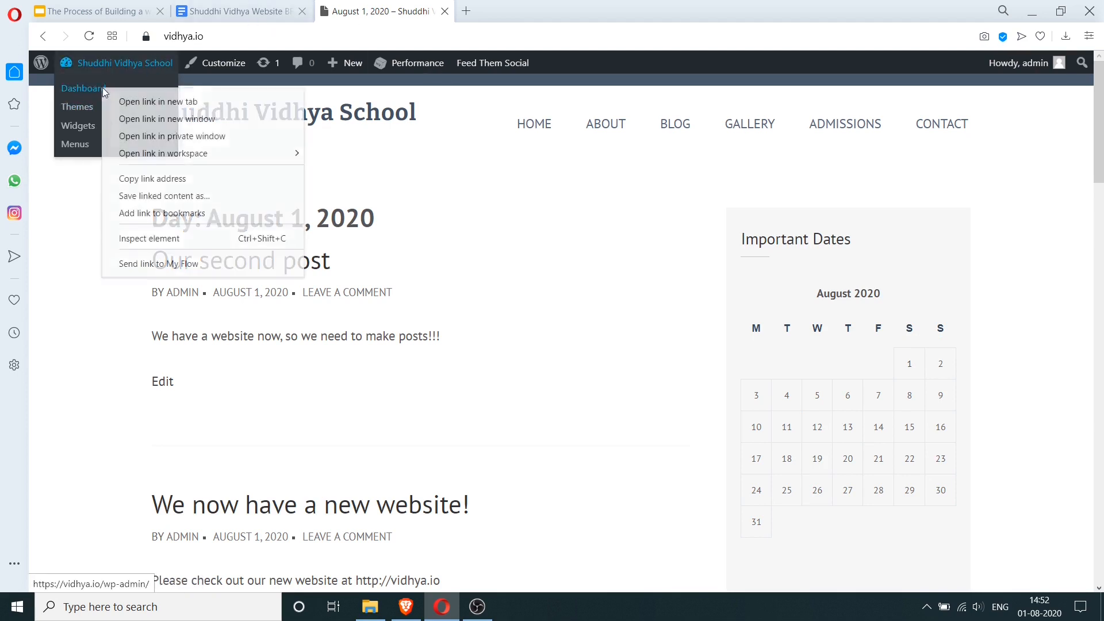
left_click(149, 98)
left_click(501, 7)
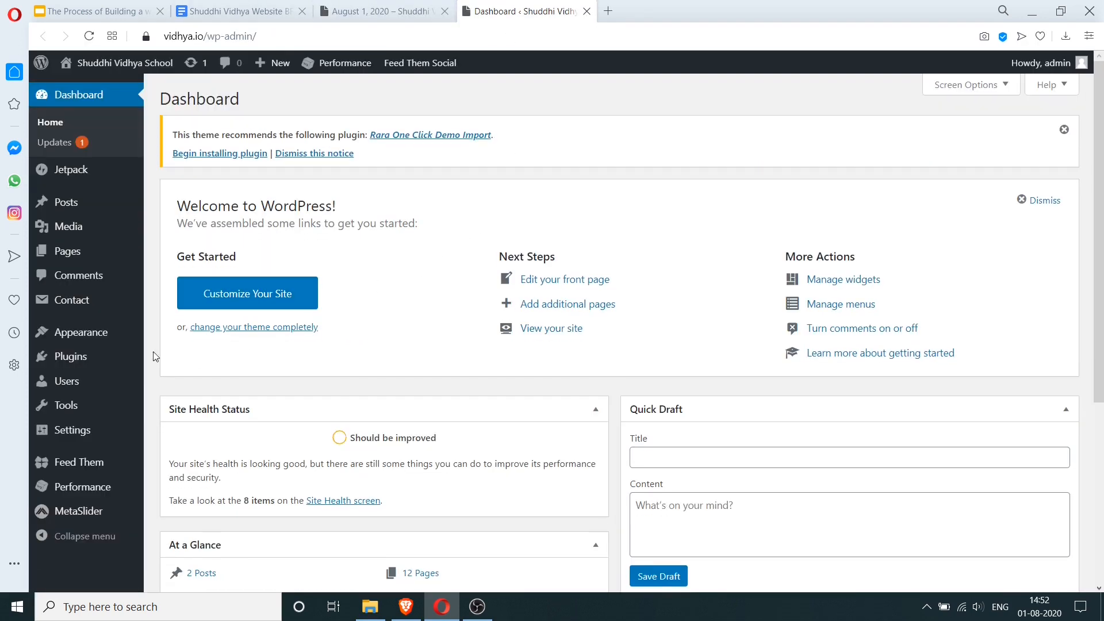
- Search Plugins > Add New for 'important dates' and scroll down to WP School Calendar
mouse_move(138, 361)
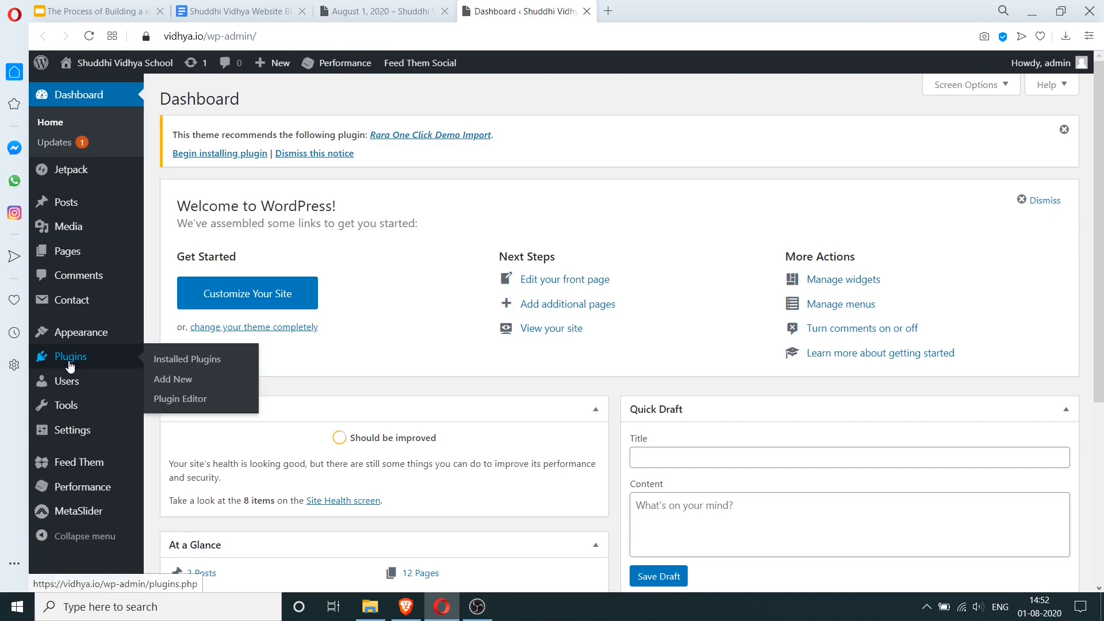
left_click(187, 384)
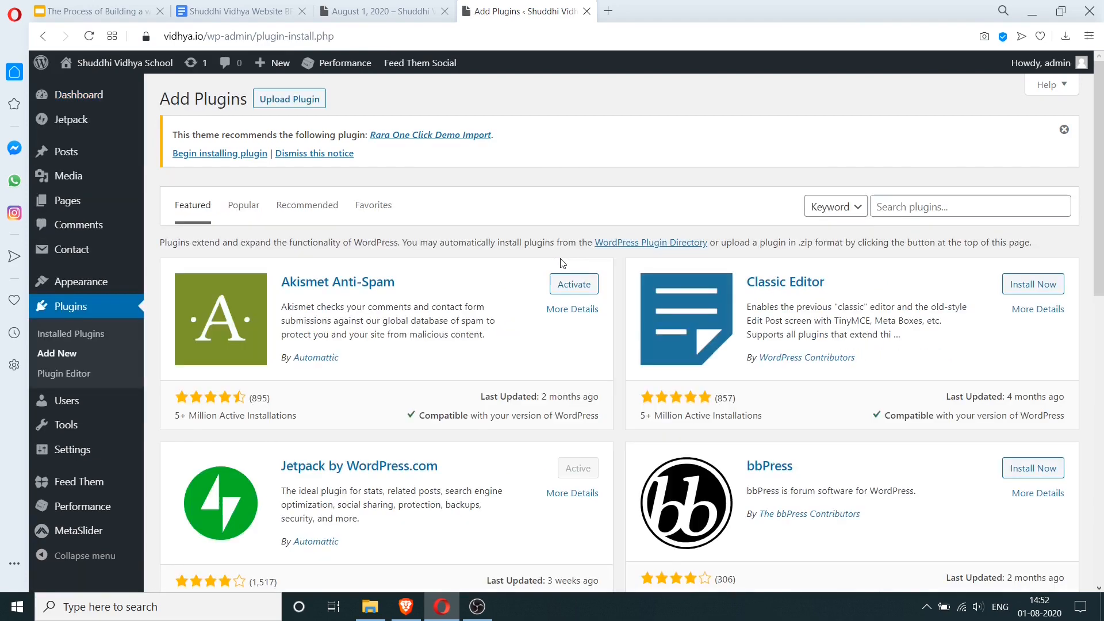
left_click(931, 207)
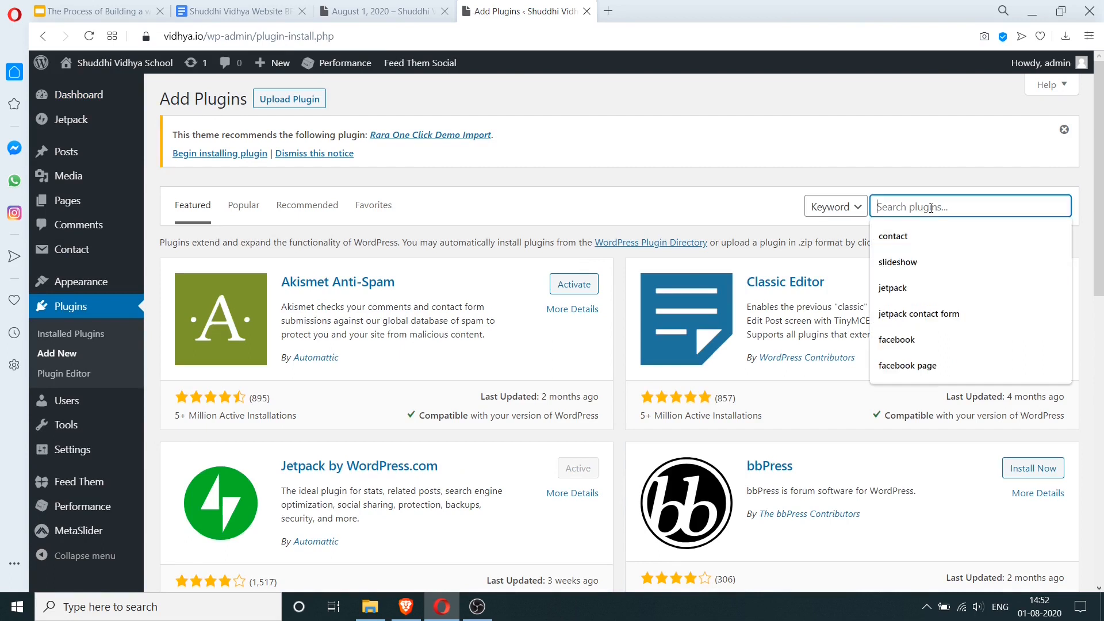
type("important dates")
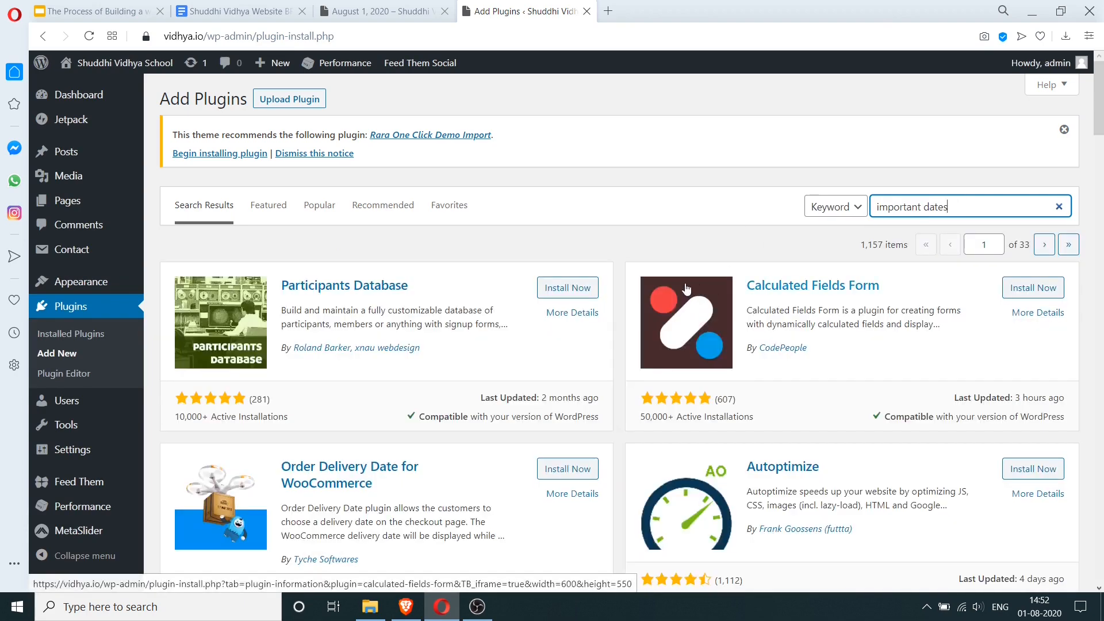
scroll(684, 287, "down", 5)
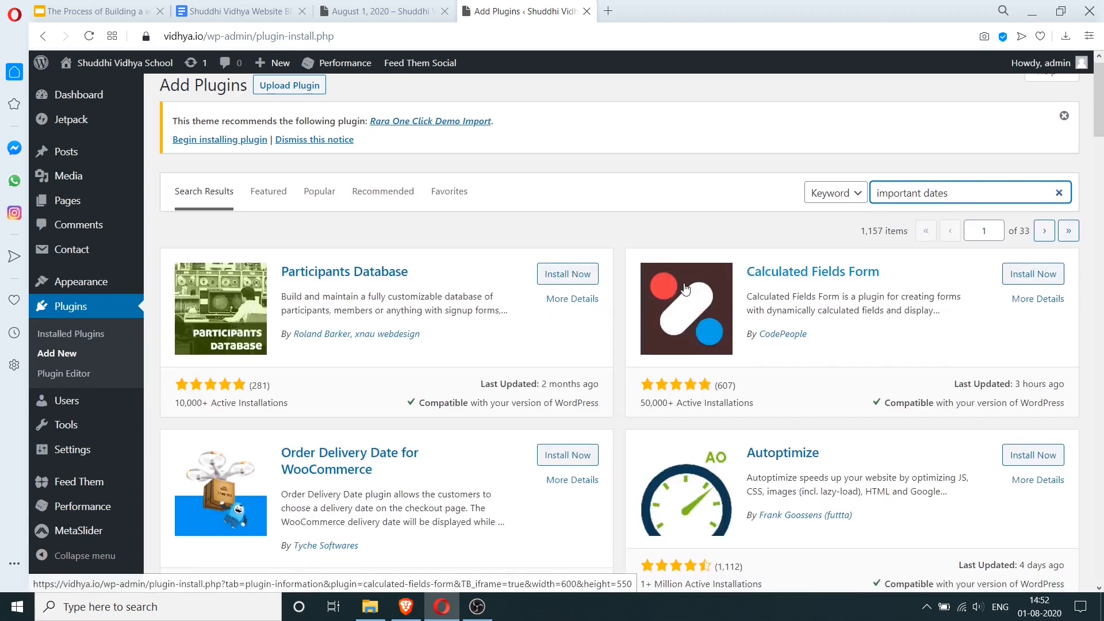
scroll(685, 288, "down", 1)
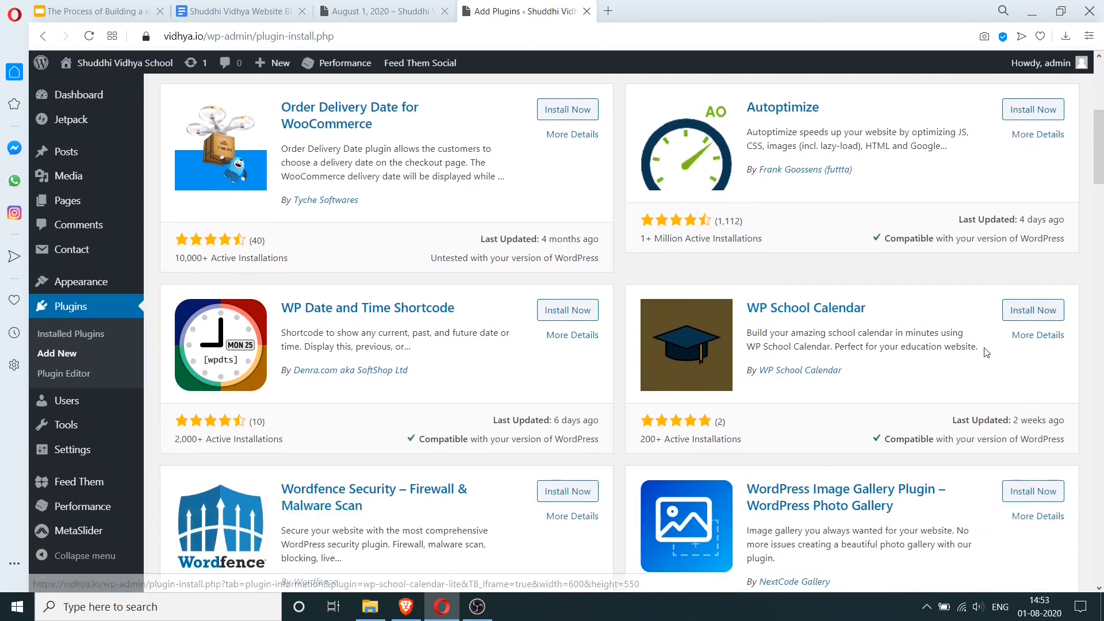
- Install and activate the WP School Calendar plugin, allowing it to continue
left_click(1030, 335)
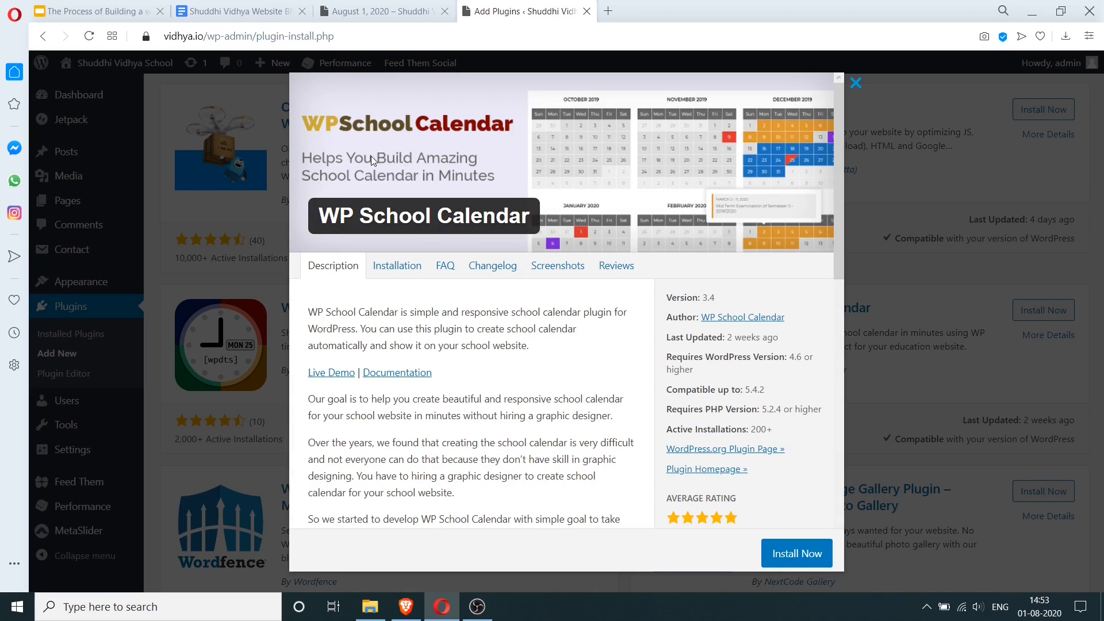
scroll(506, 304, "down", 6)
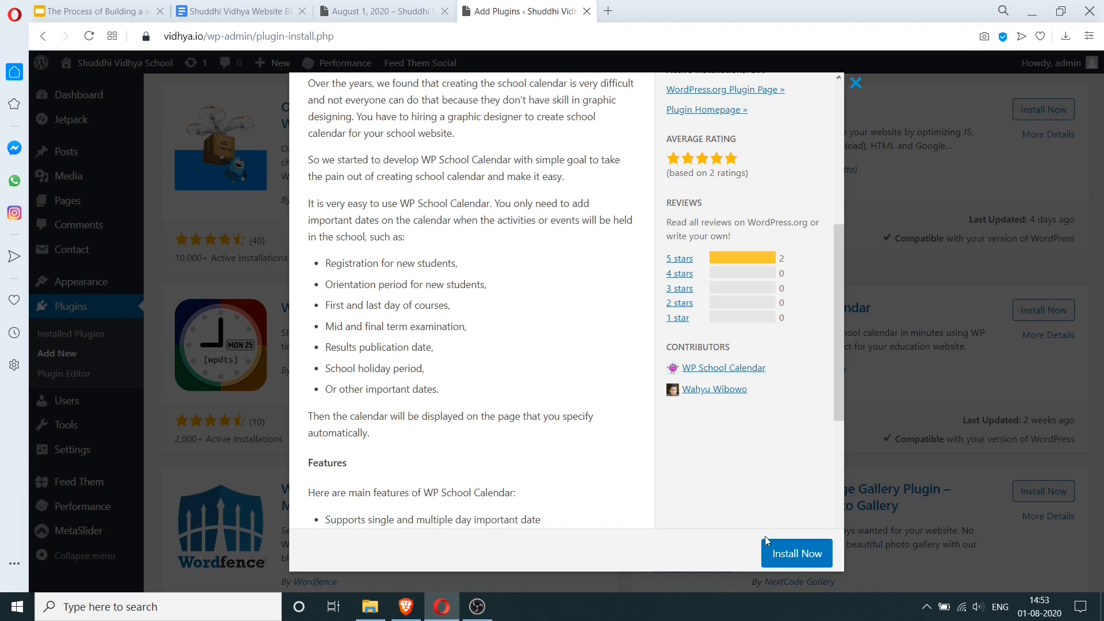
left_click(803, 556)
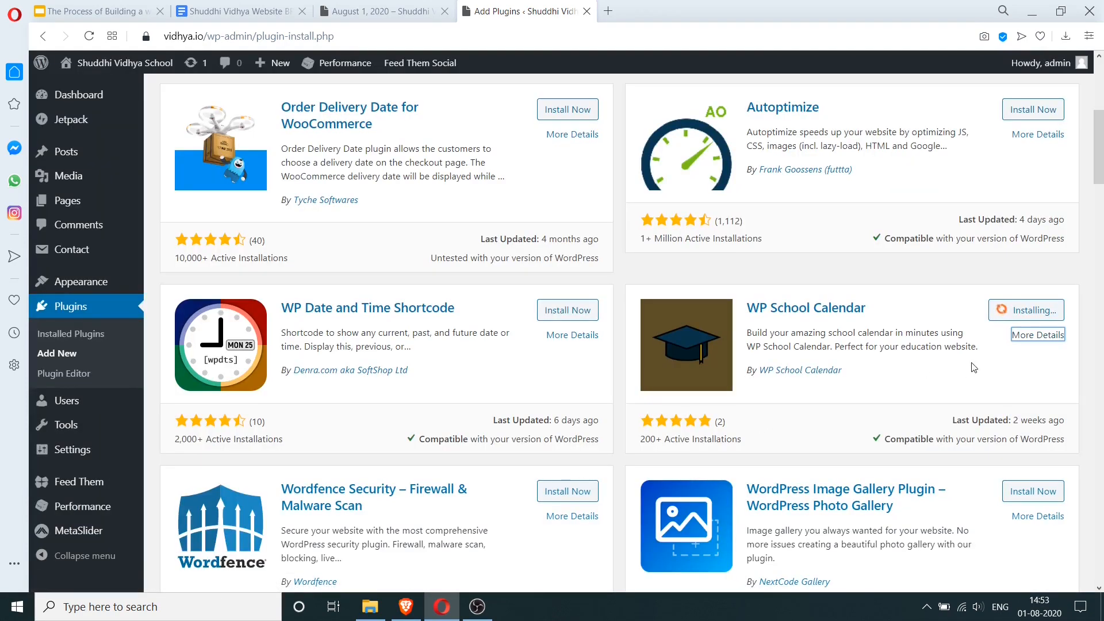
left_click(1039, 314)
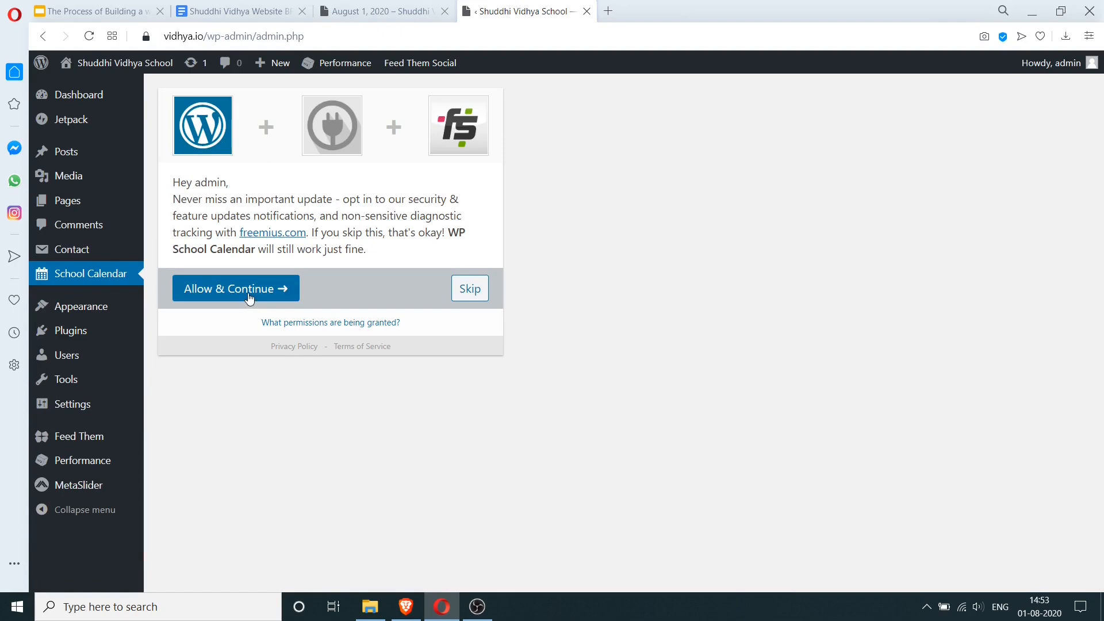
left_click(249, 290)
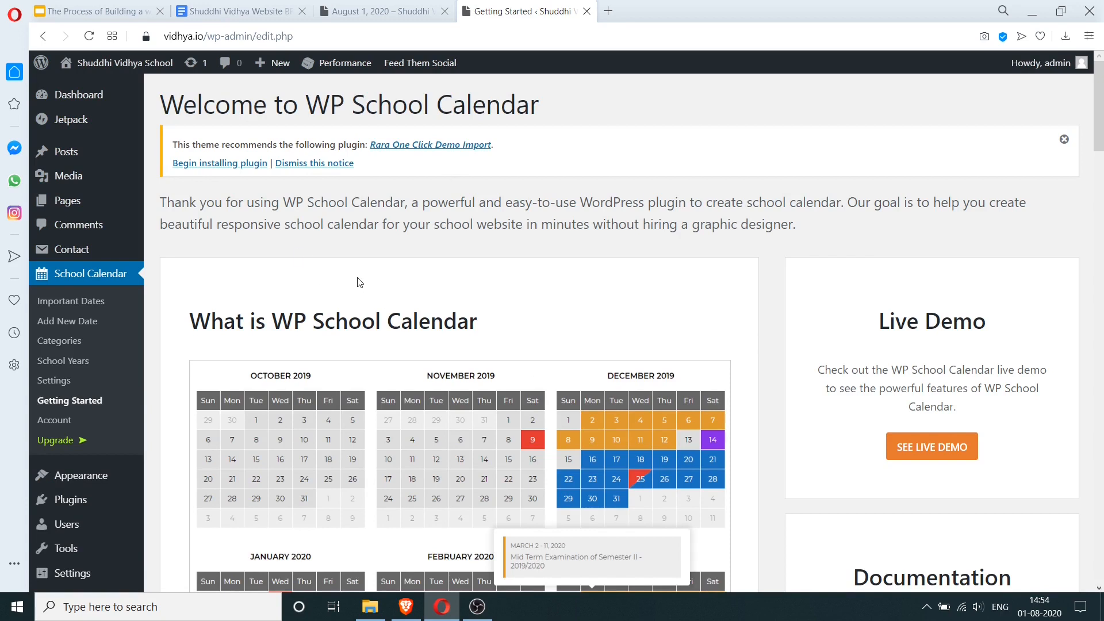
- Open Appearance > Widgets in a new browser tab
mouse_move(84, 154)
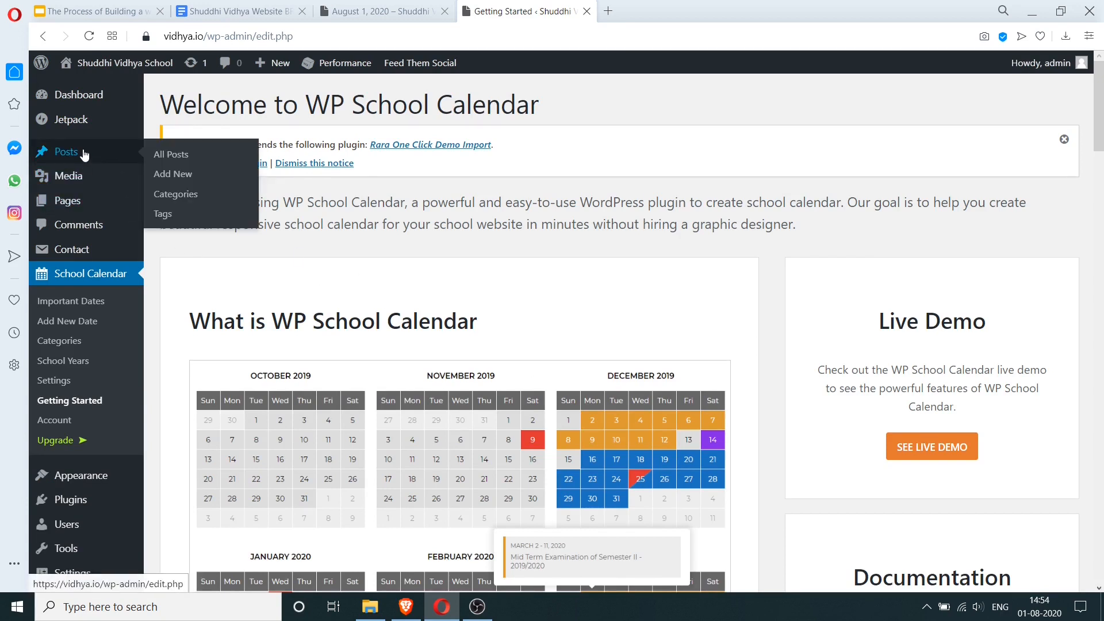
mouse_move(143, 485)
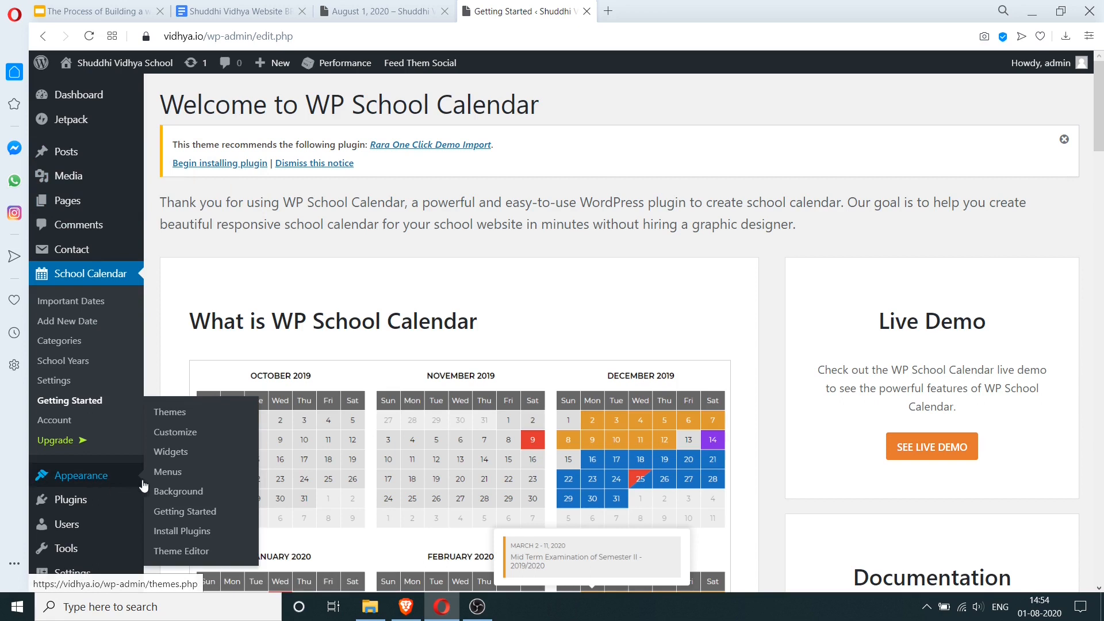
right_click(182, 454)
left_click(244, 276)
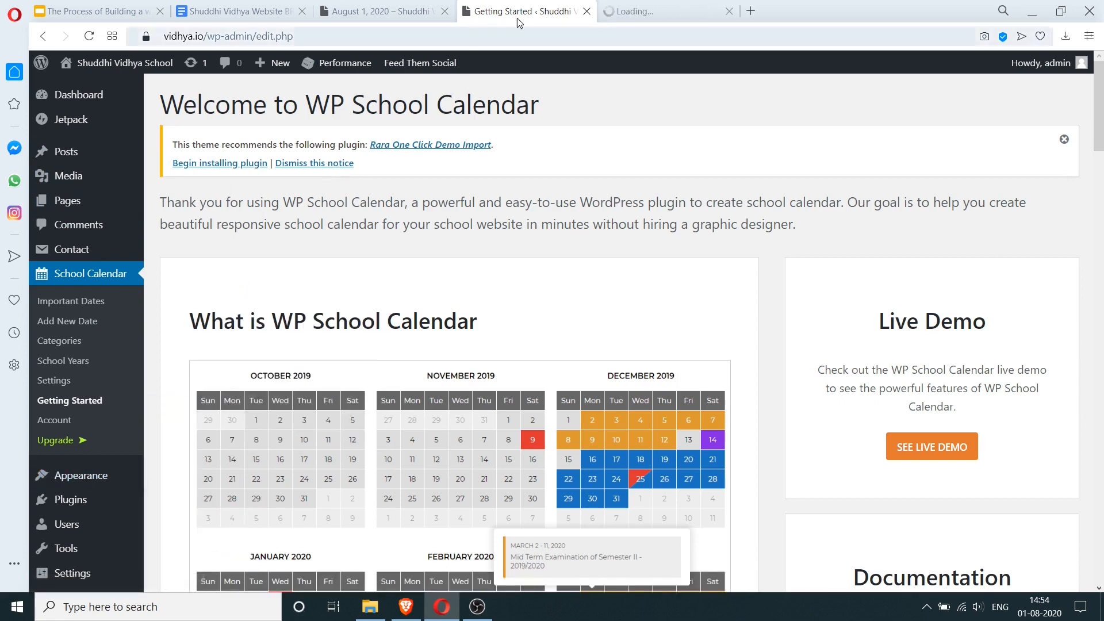
left_click(629, 11)
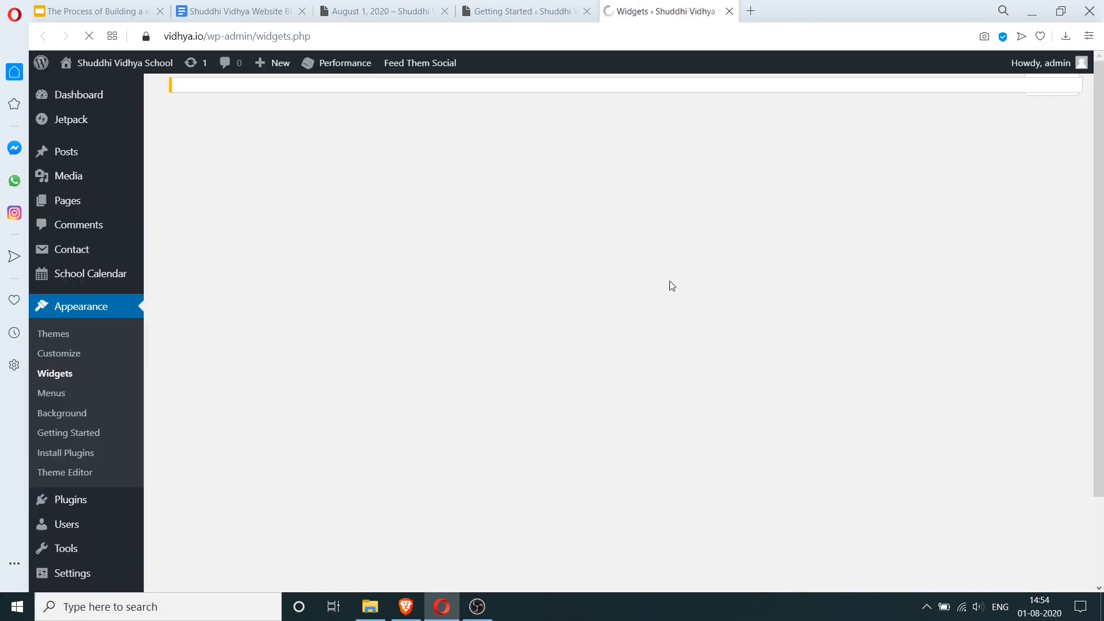
- Remove the Calendar widget from the sidebar
scroll(380, 379, "down", 3)
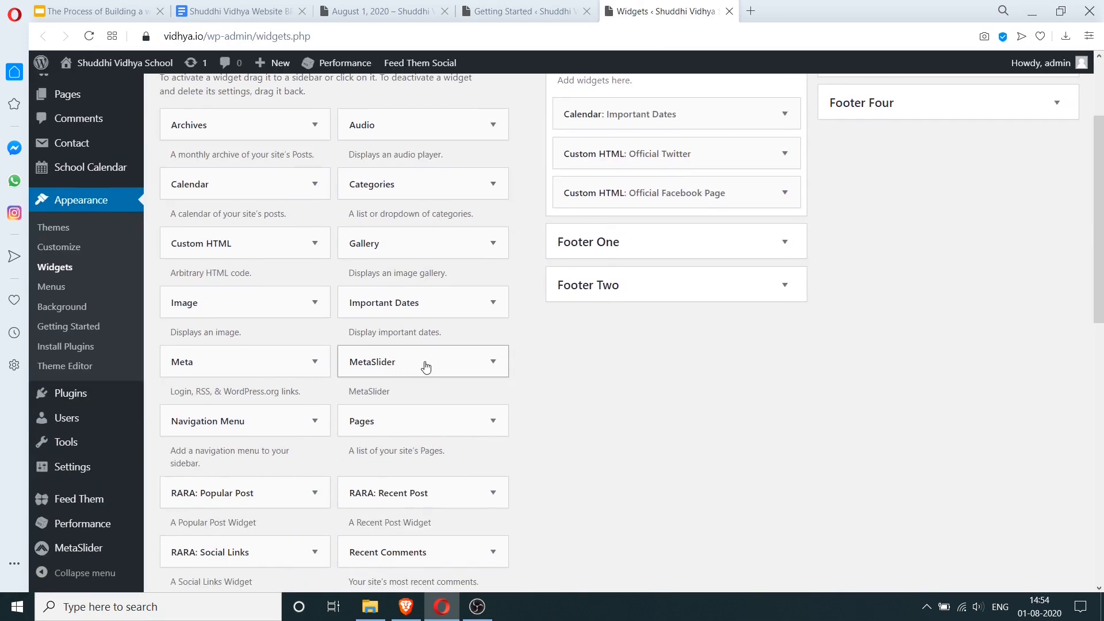
scroll(436, 303, "up", 3)
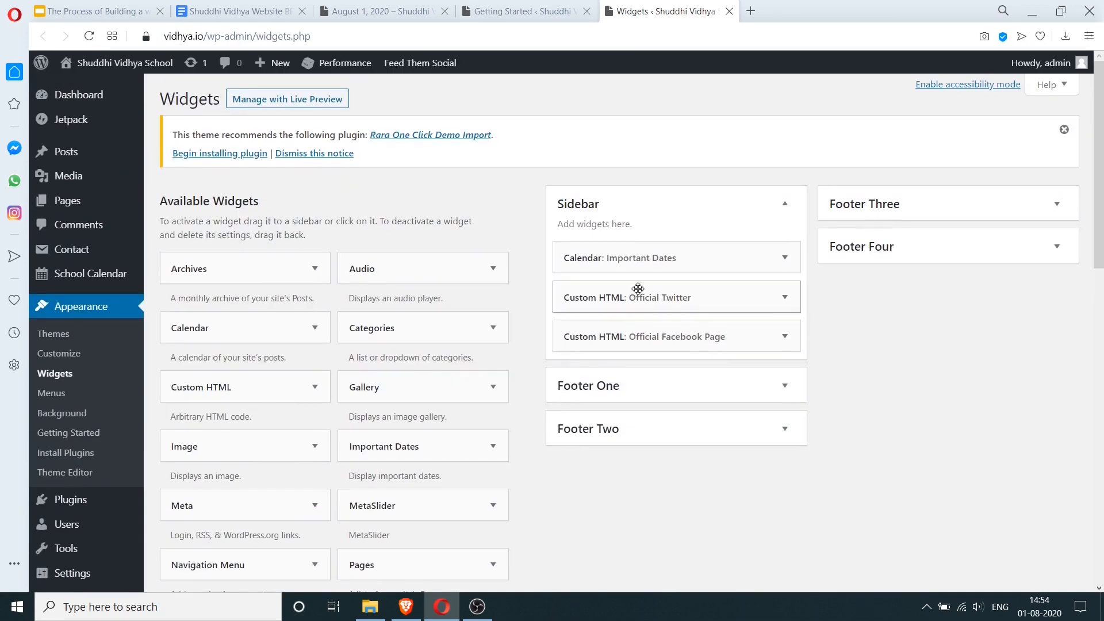
left_click(785, 256)
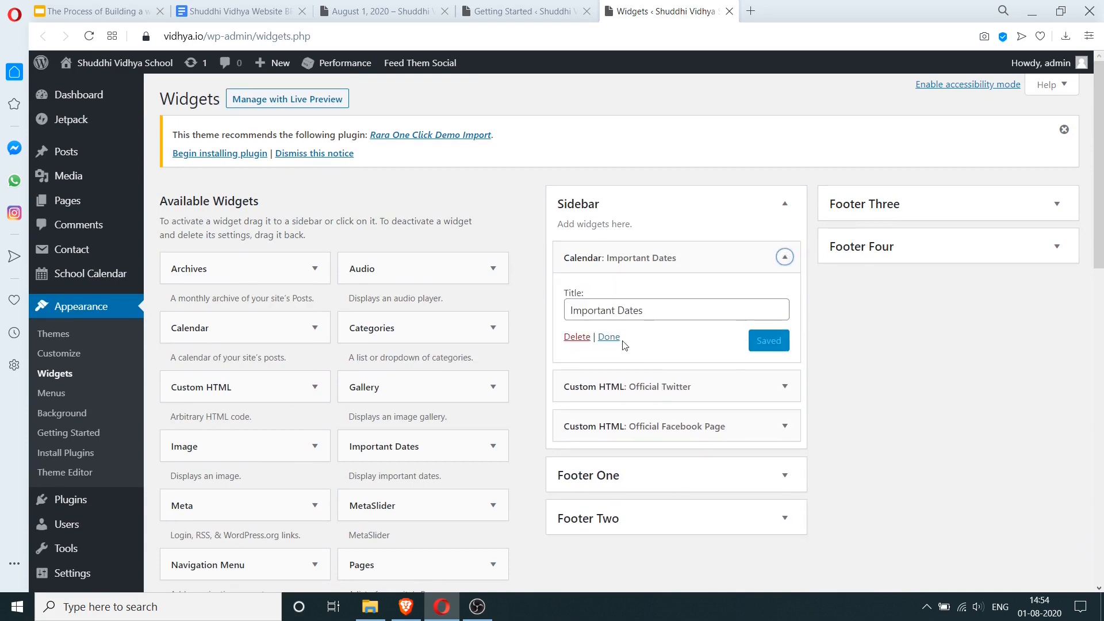
left_click(577, 338)
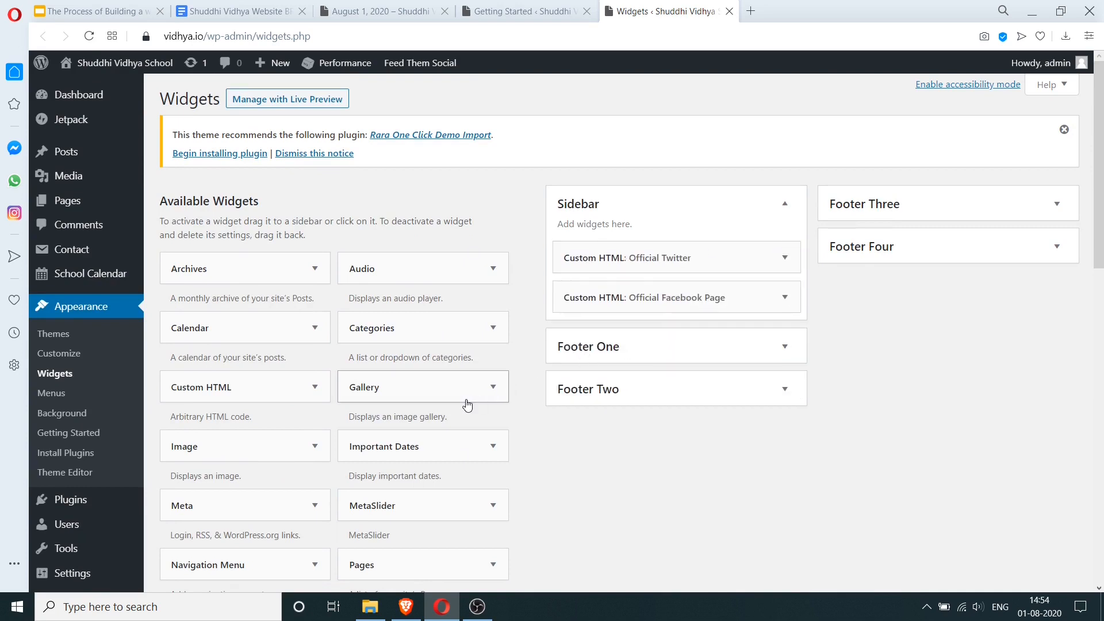
- Add an Important Dates widget titled 'Dates to Remember' with 5 events, Medium format and year shown, and save it
left_click_drag(423, 454, 651, 259)
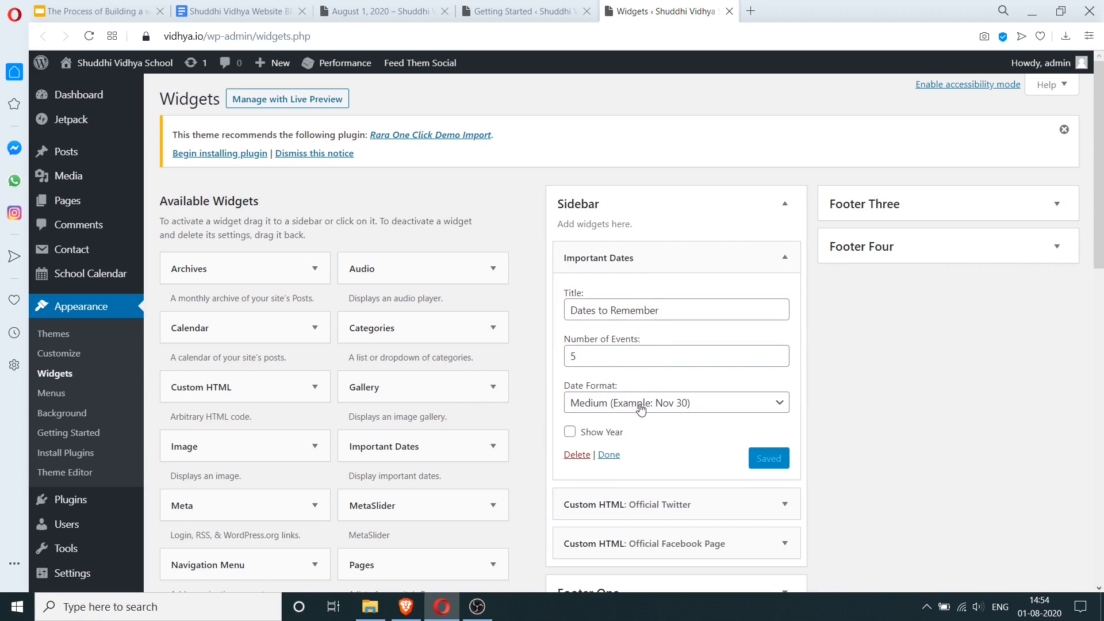
left_click(615, 438)
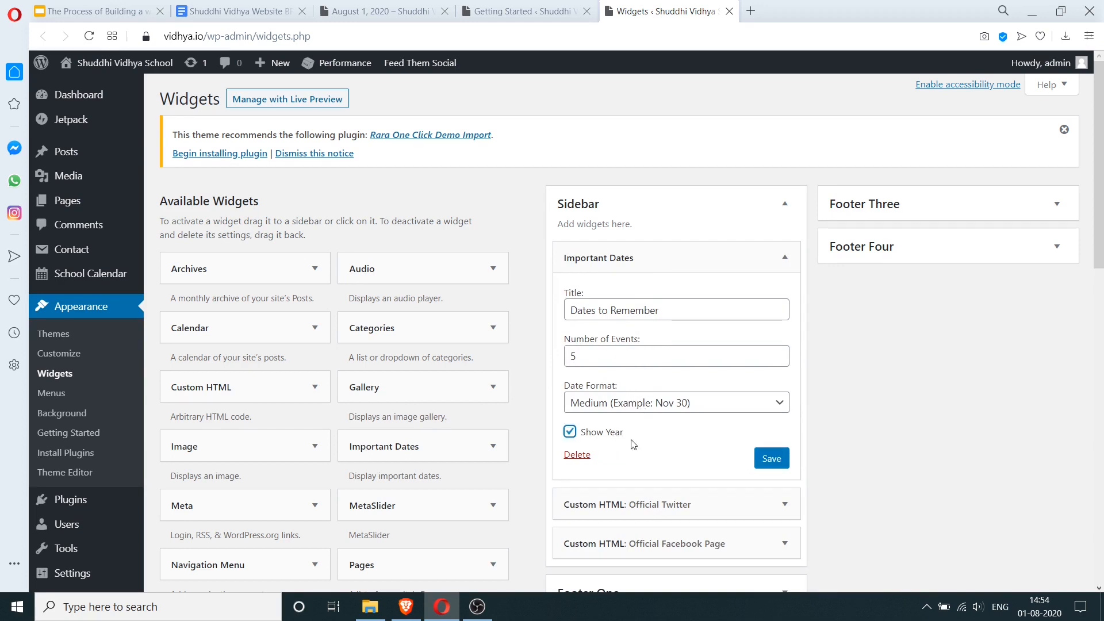
left_click(767, 463)
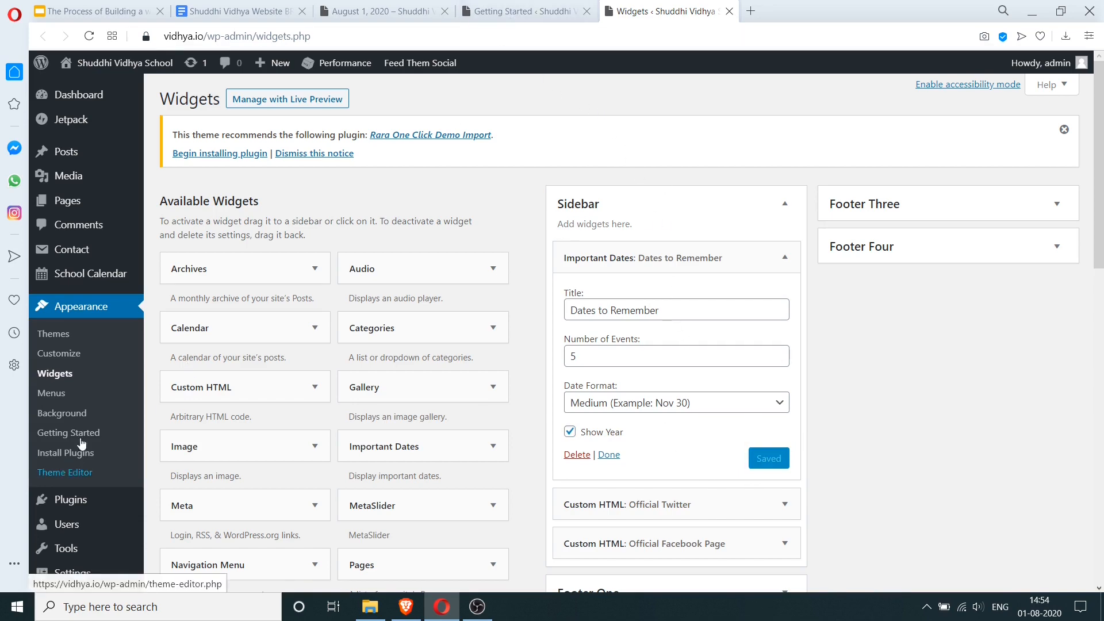
scroll(82, 443, "down", 3)
- Start a new important date with a start date of 1 September 2020
mouse_move(84, 172)
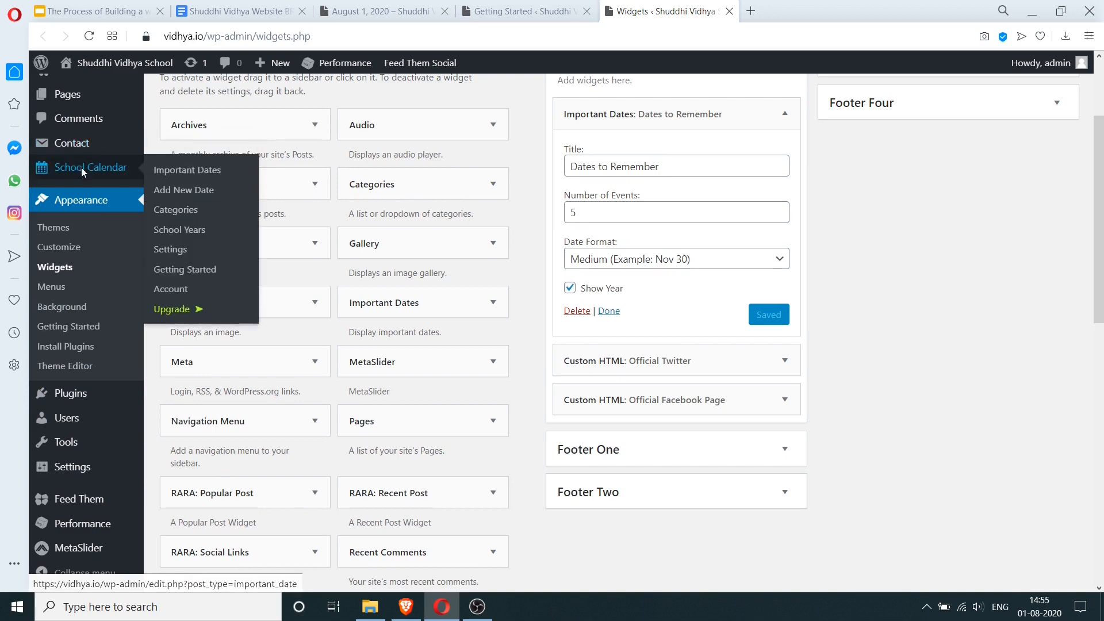
left_click(185, 171)
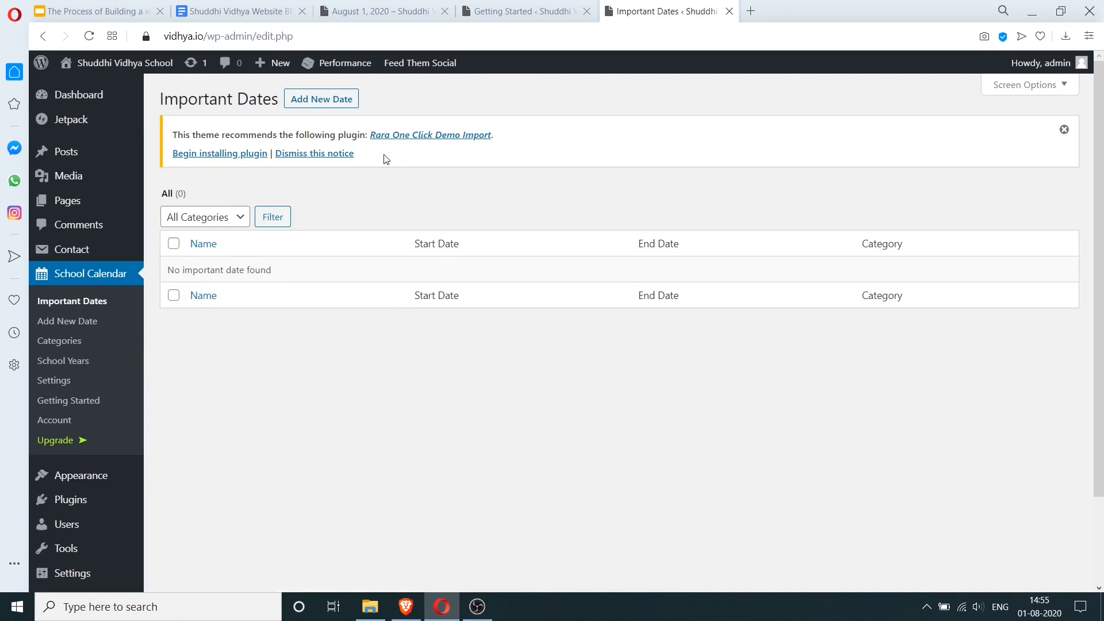
left_click(318, 106)
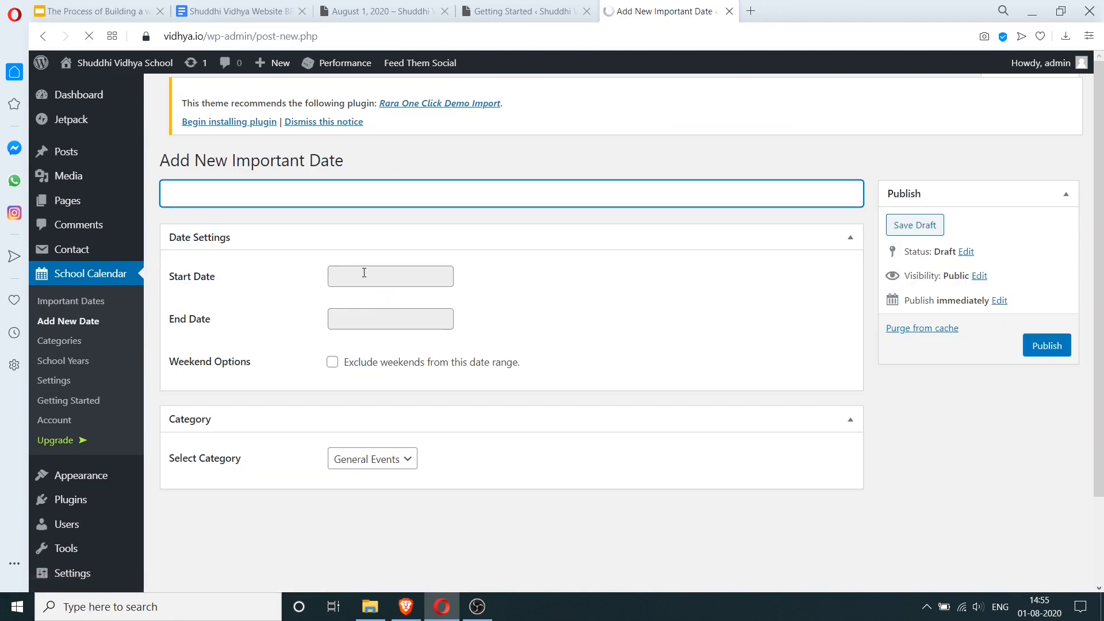
left_click(381, 282)
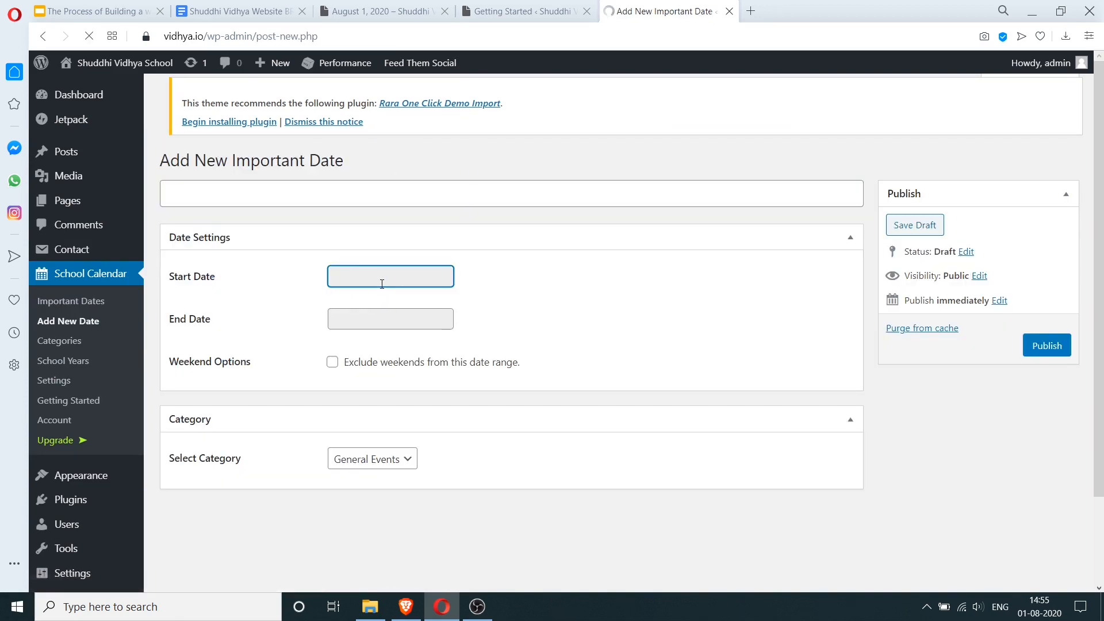
left_click_drag(417, 280, 315, 284)
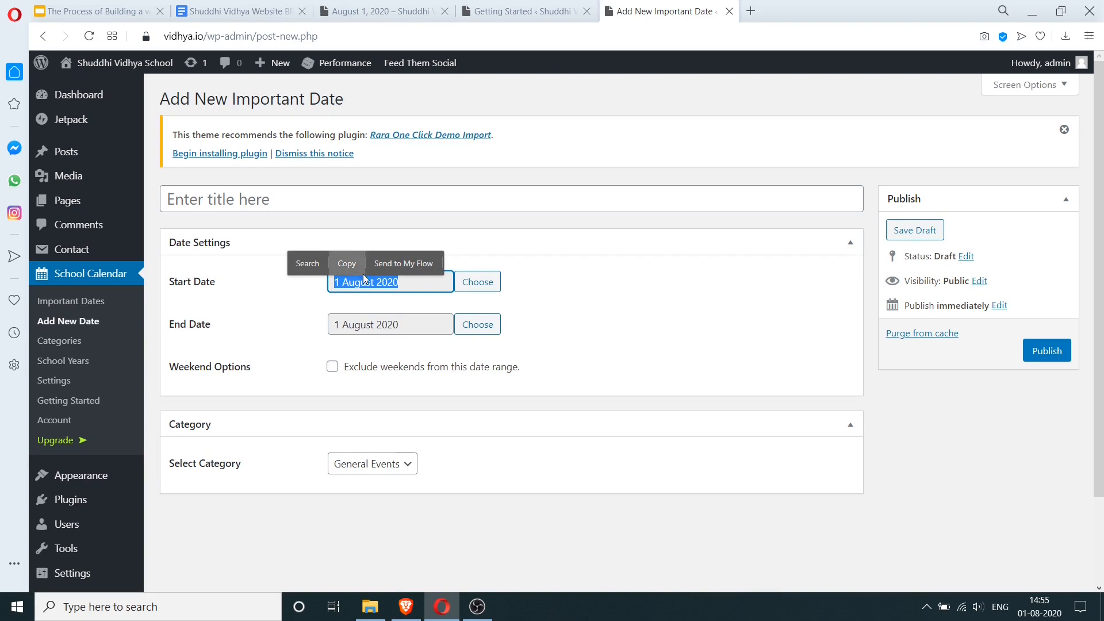
left_click(487, 285)
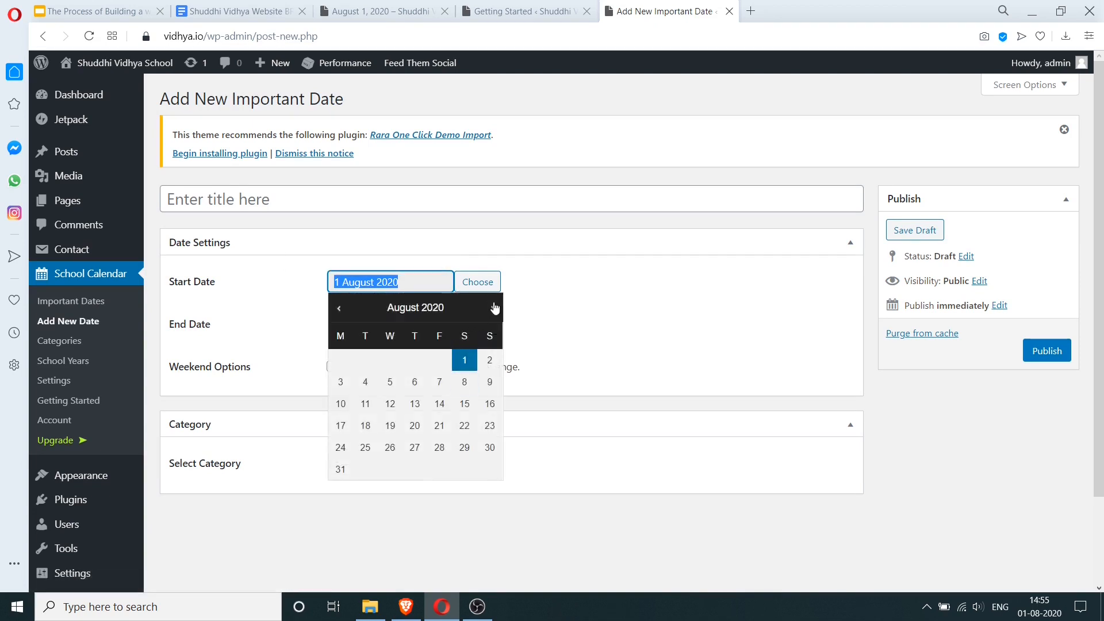
left_click(494, 309)
left_click(365, 360)
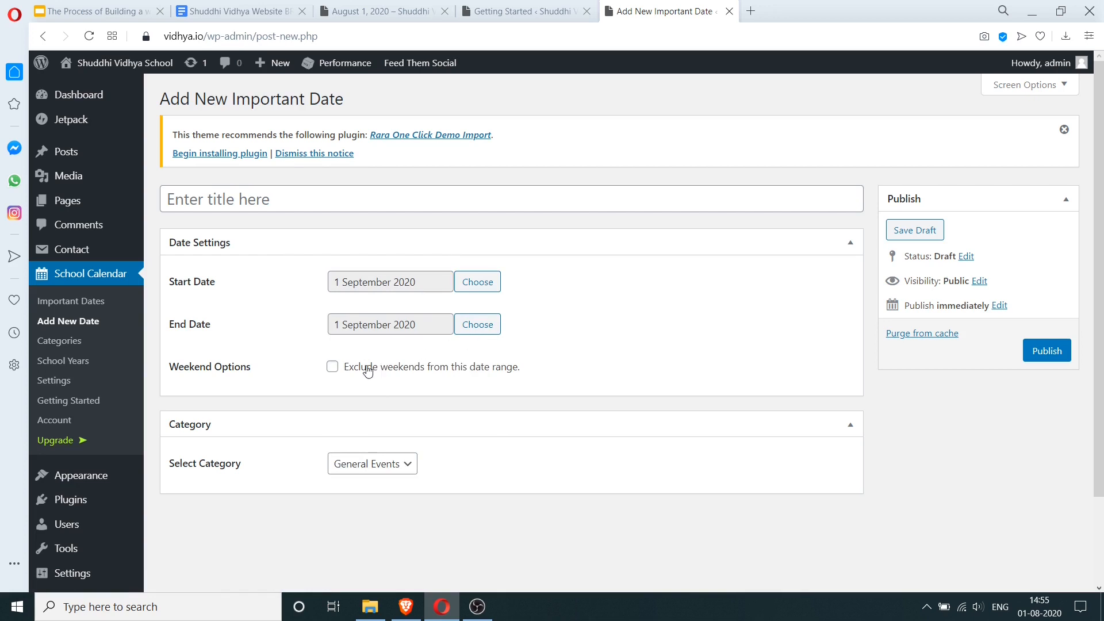
- Keep General Events as the category, title it 'School Reopens for 2020-21', and publish
left_click(374, 474)
left_click(372, 473)
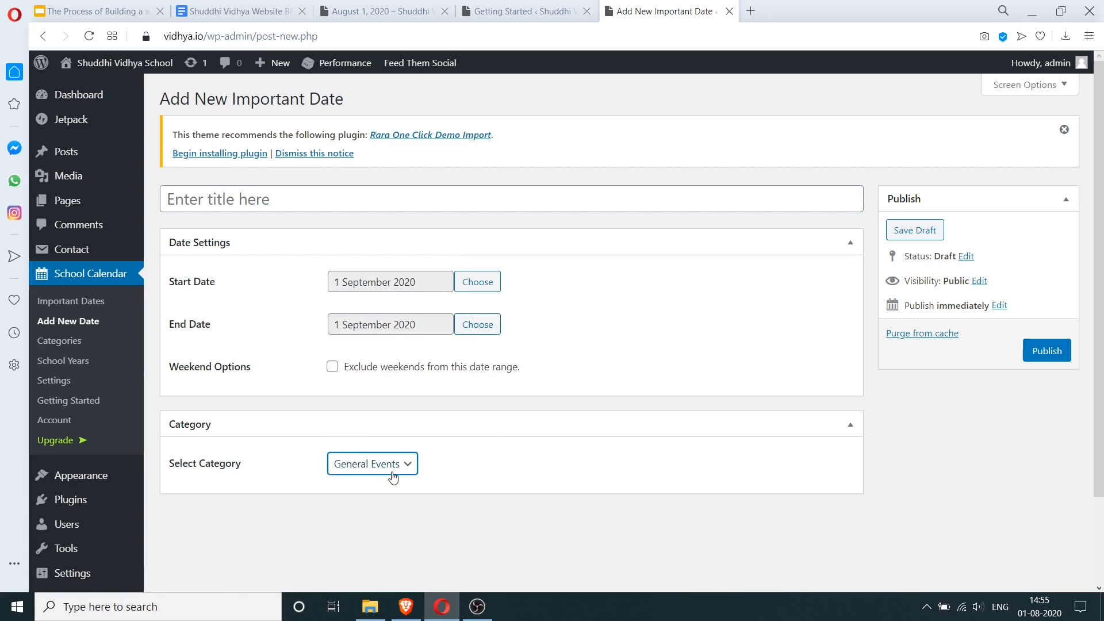
left_click(393, 476)
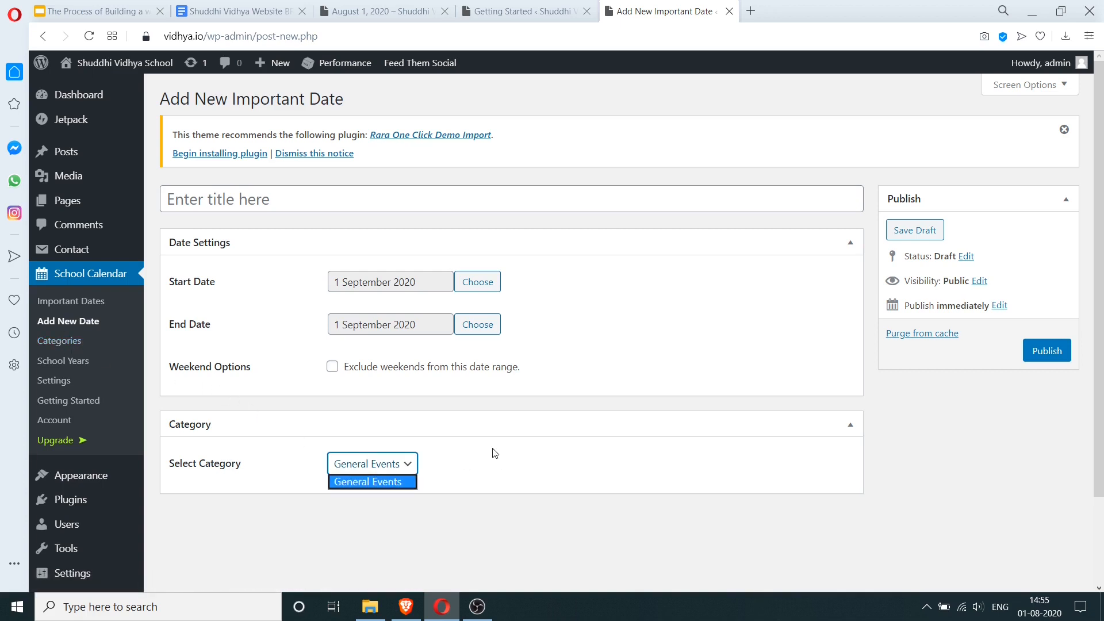
left_click(345, 208)
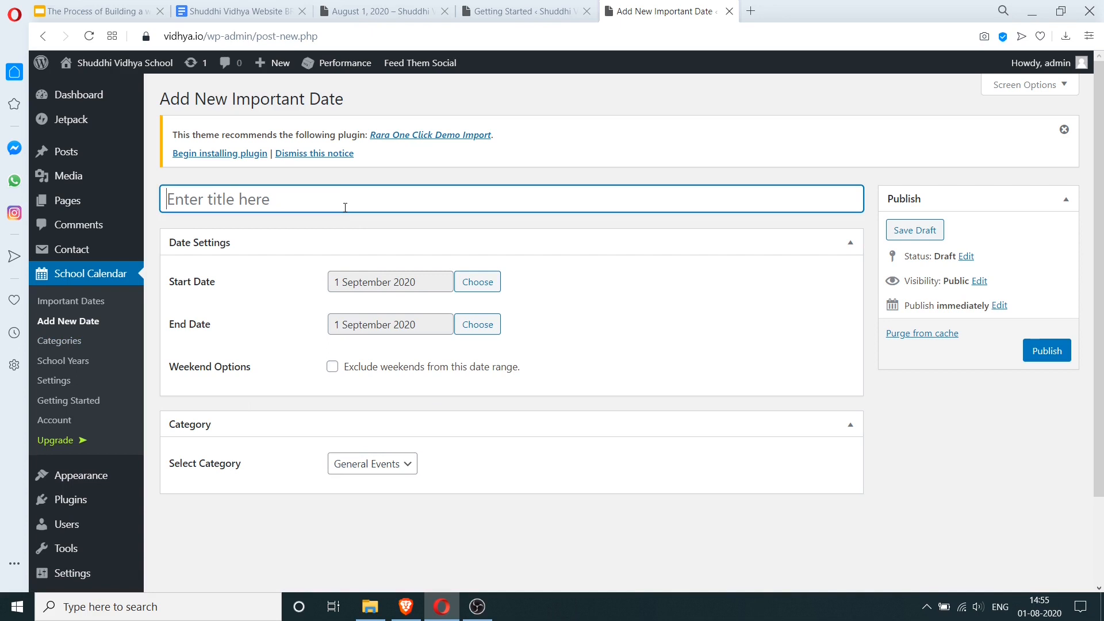
type("School R")
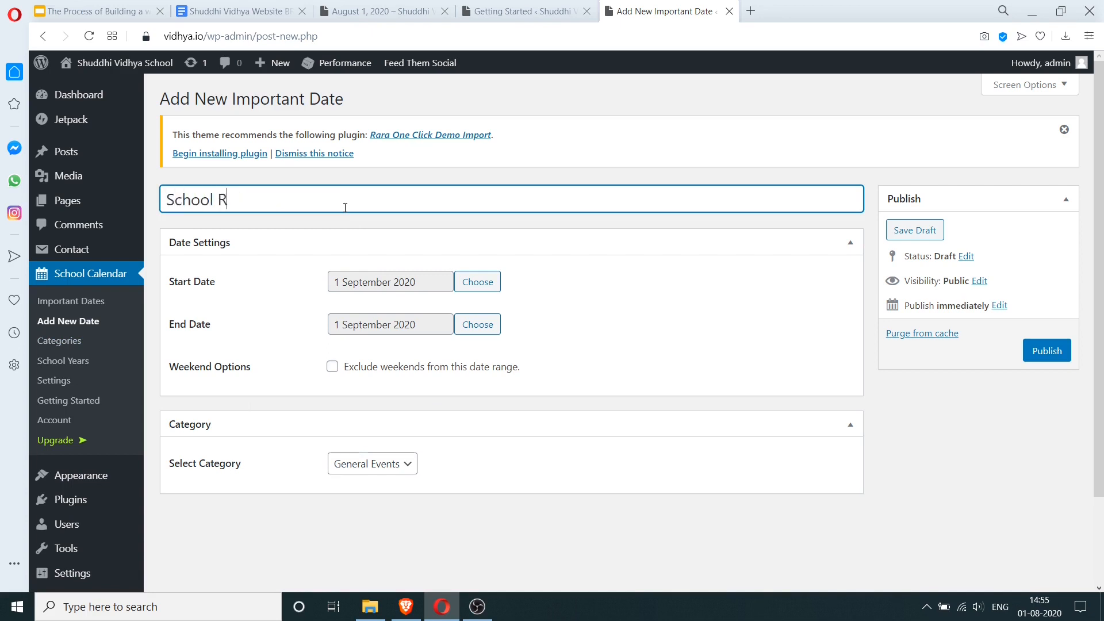
type("eopens for 2020-21")
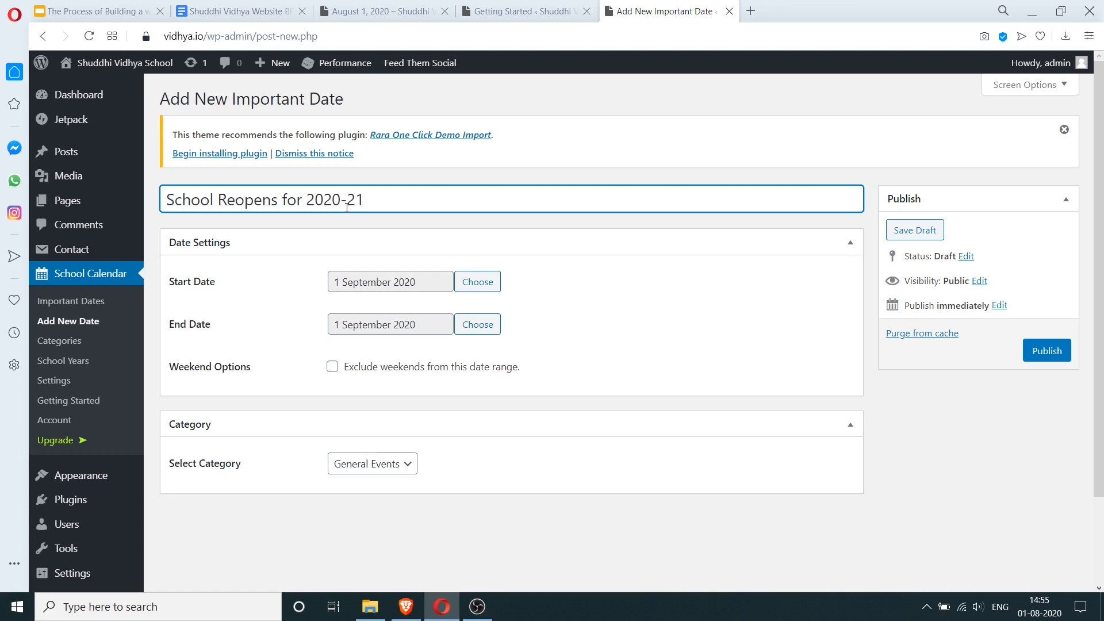
left_click(1040, 352)
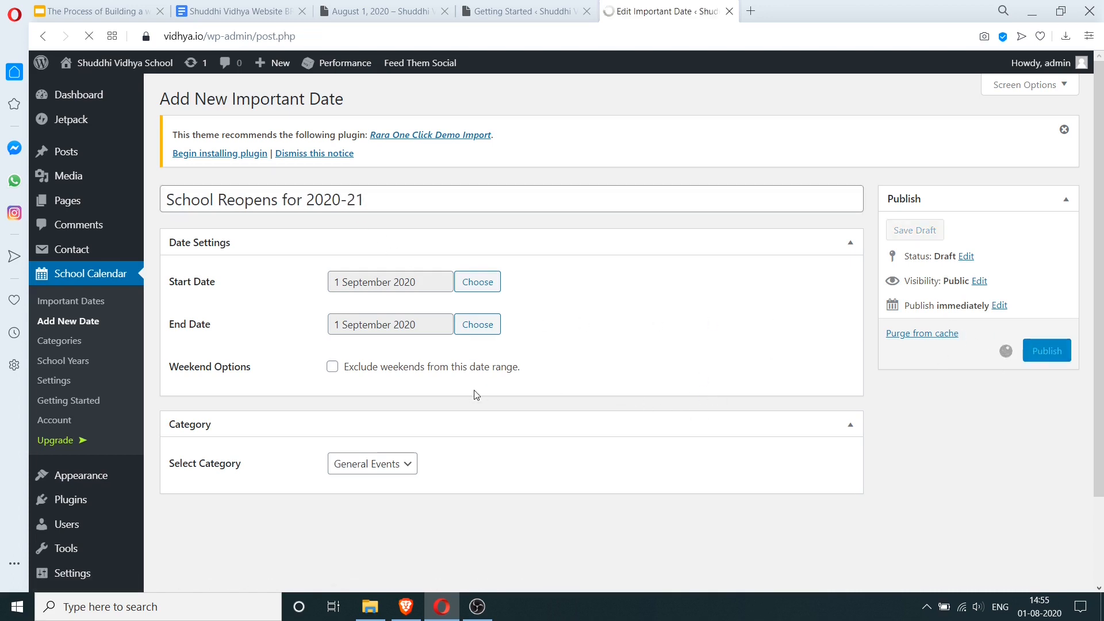
- Start a new important date titled 'First exams'
left_click(90, 321)
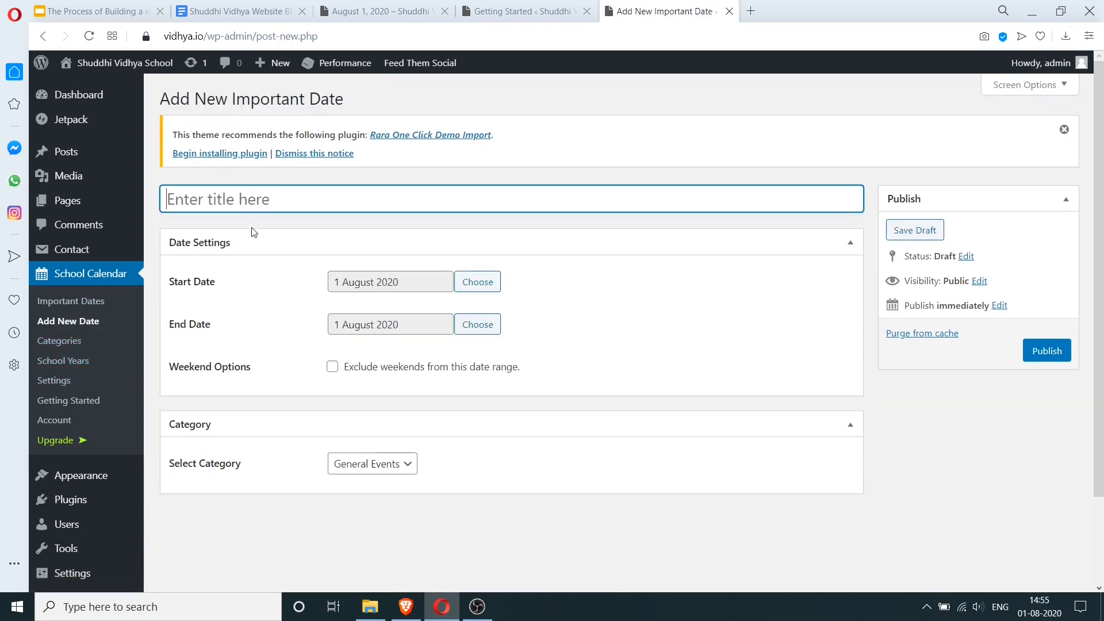
type("First s")
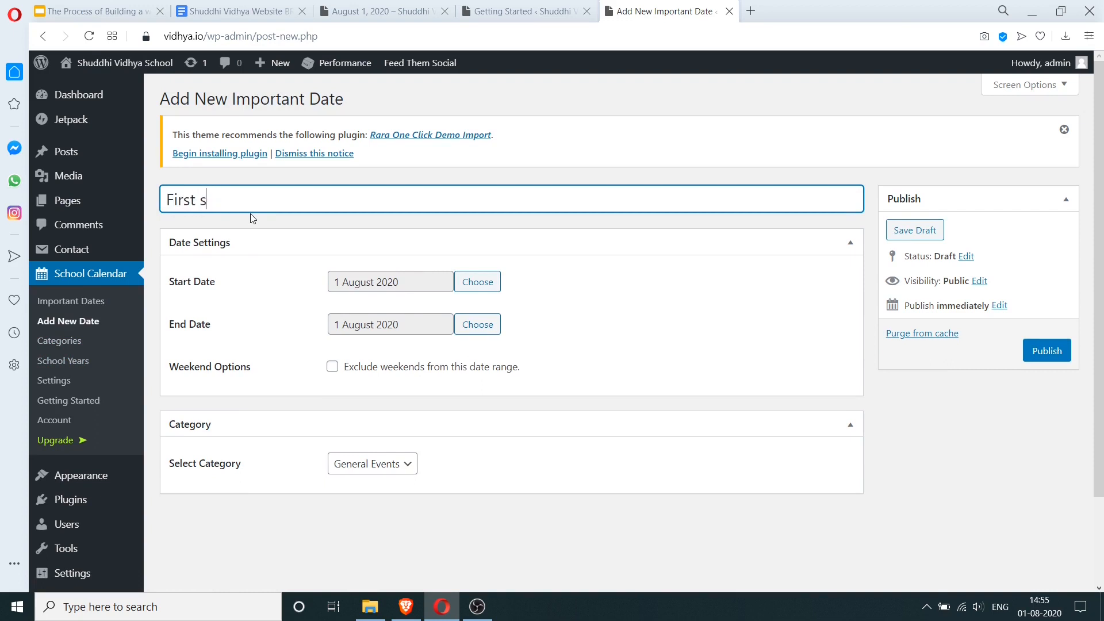
key("BackSpace")
type("exams")
key("Tab")
- Set its dates to 16–23 October 2020, exclude weekends, and publish it
left_click(477, 283)
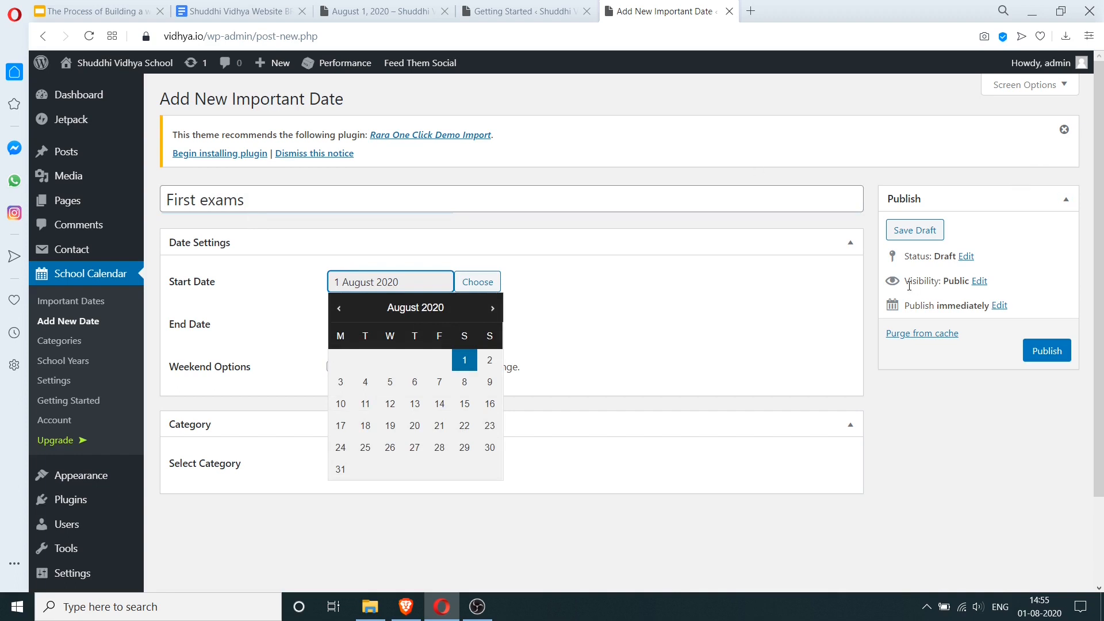
left_click(493, 309)
left_click(493, 309)
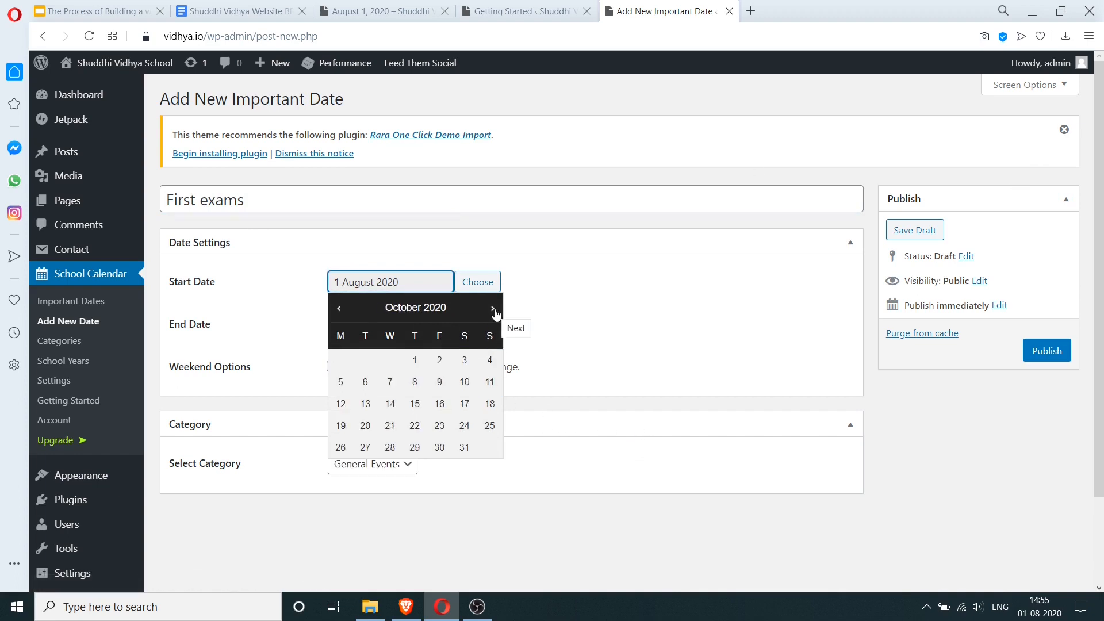
left_click(439, 404)
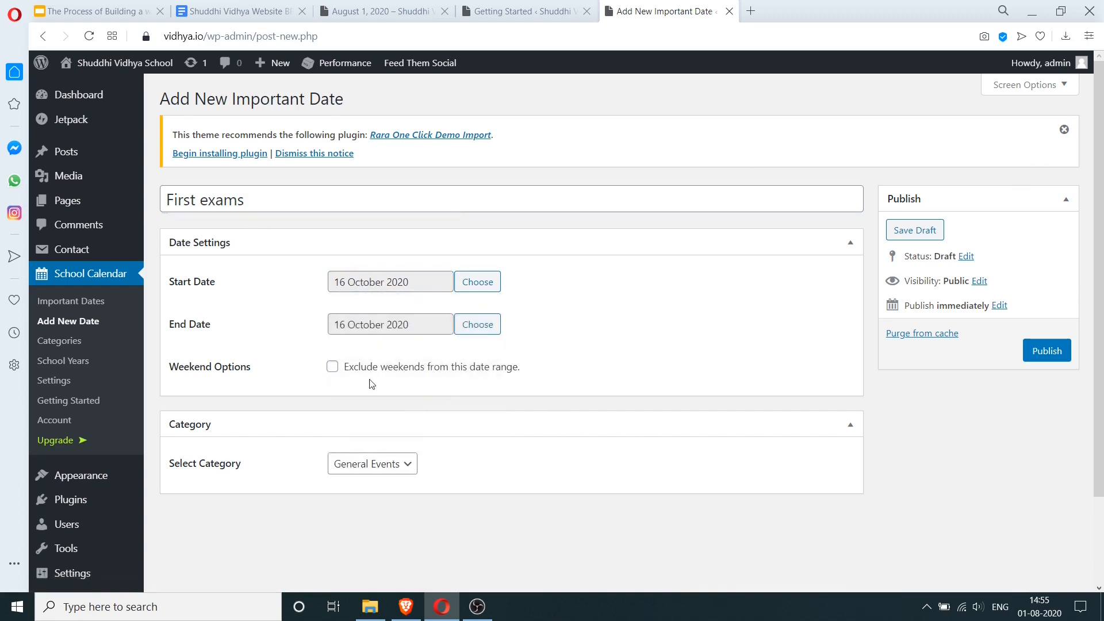
left_click(462, 329)
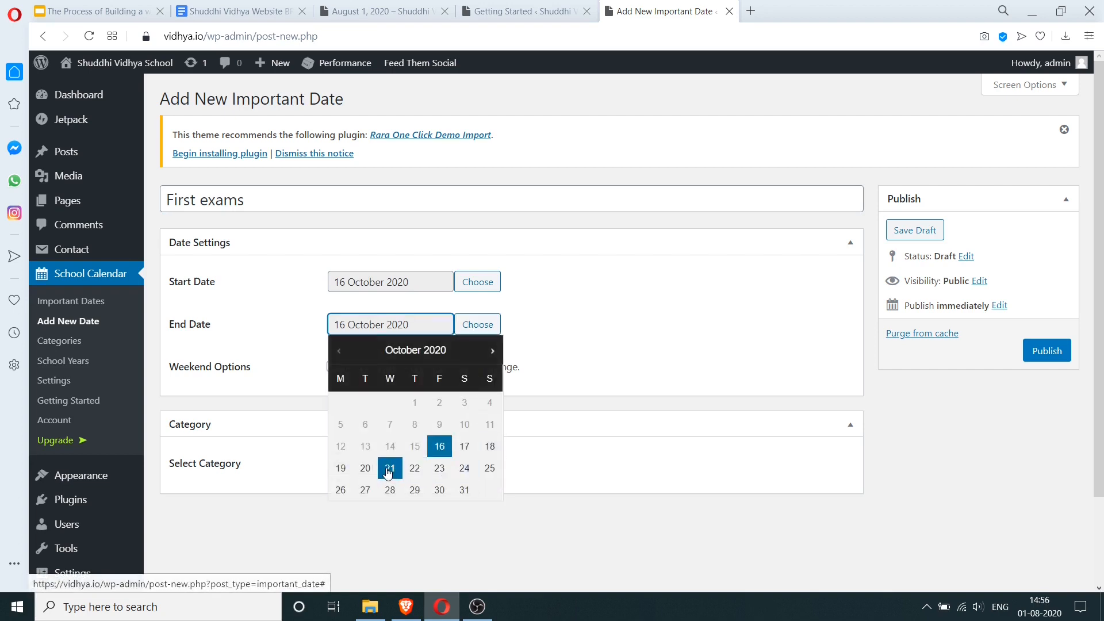
left_click(440, 469)
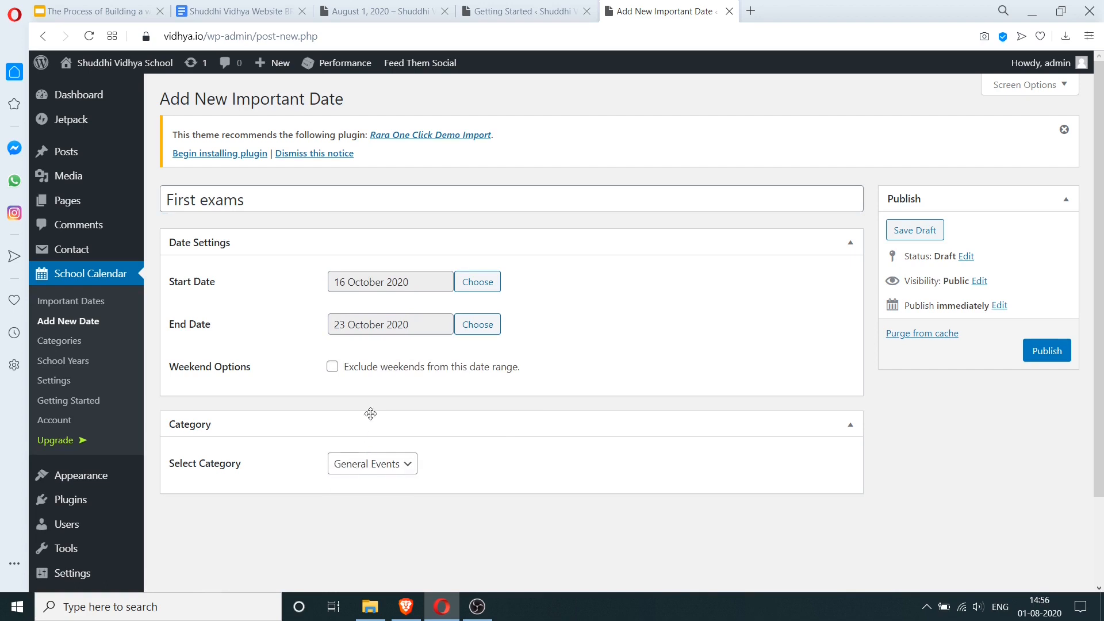
left_click(384, 368)
left_click(1049, 351)
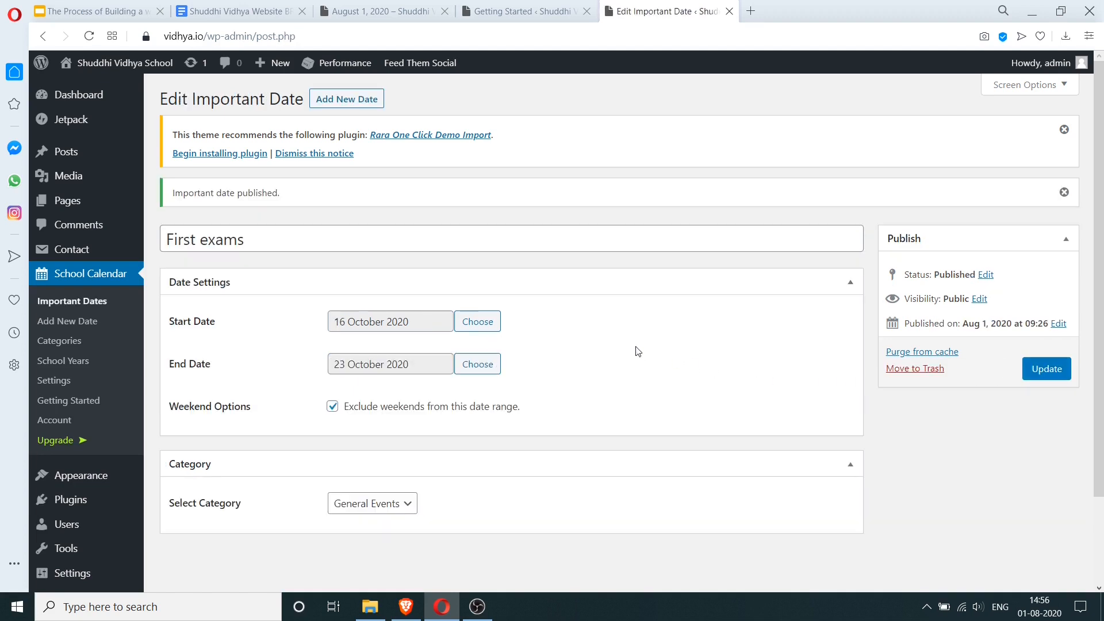
- Create an 'Exams' calendar category with a red background, then open the Important Dates list
left_click(78, 341)
left_click(305, 246)
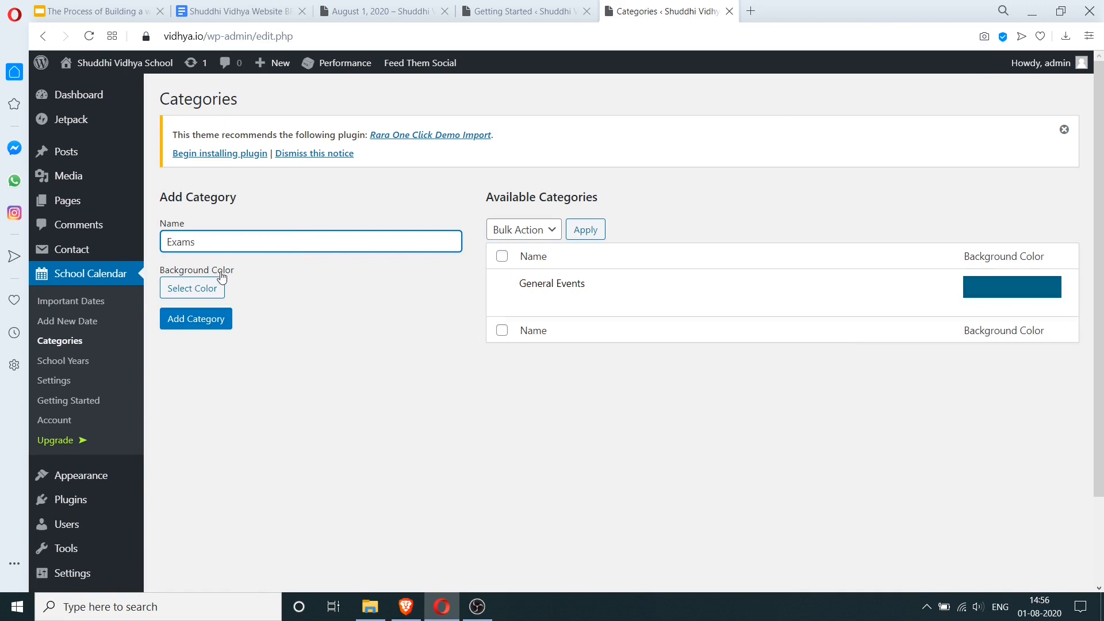
left_click(192, 288)
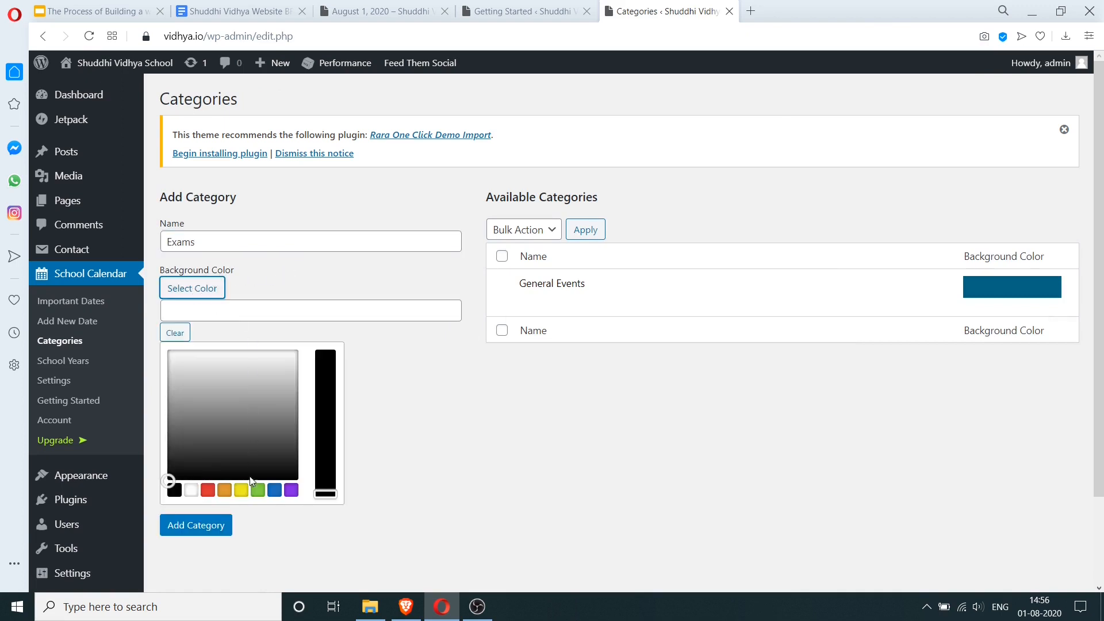
left_click(207, 494)
left_click(206, 523)
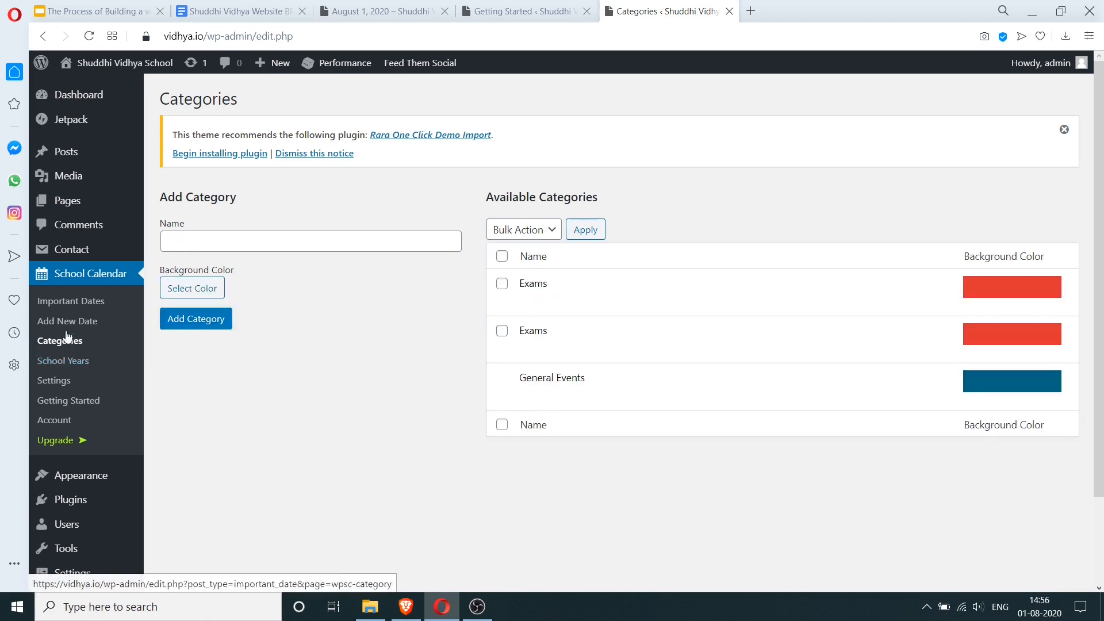
left_click(73, 303)
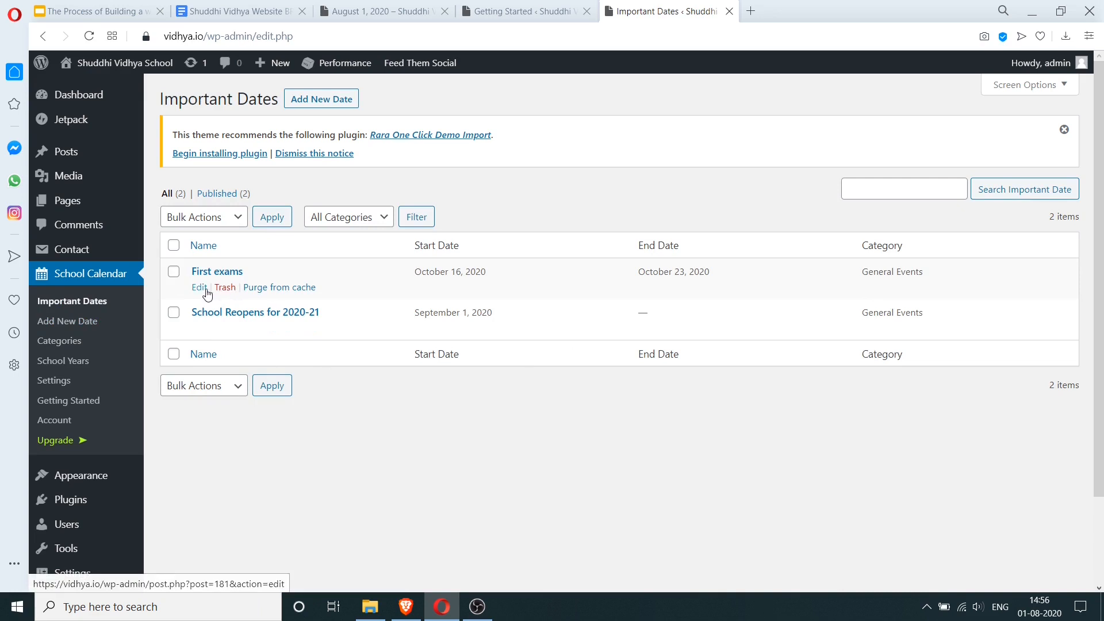
- Change the First exams date's category to Exams and update it
left_click(201, 287)
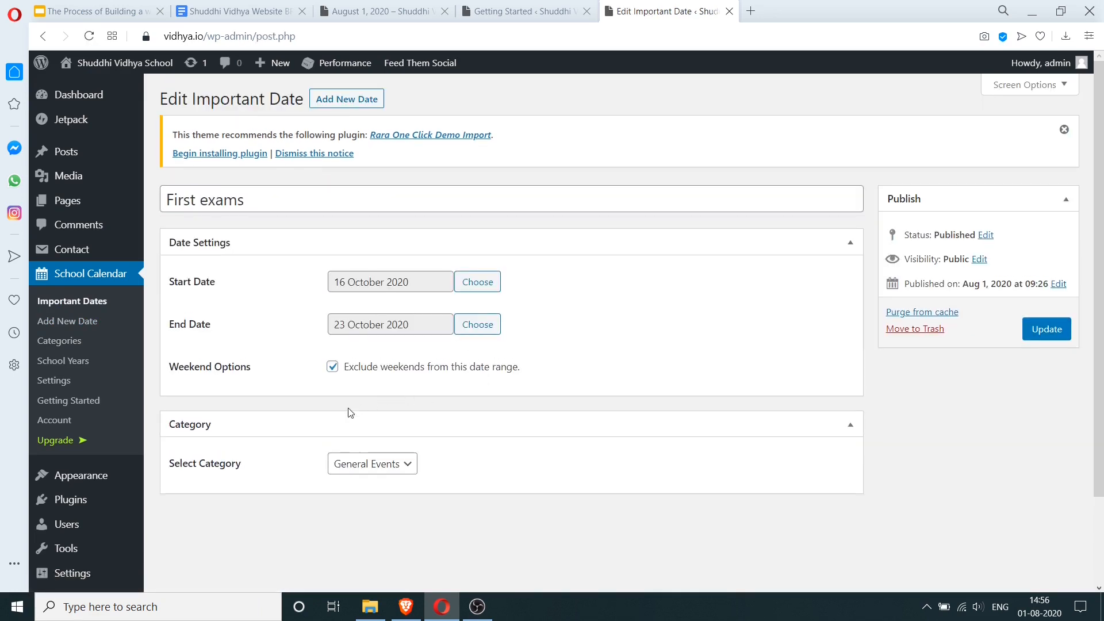
left_click(394, 464)
left_click(390, 498)
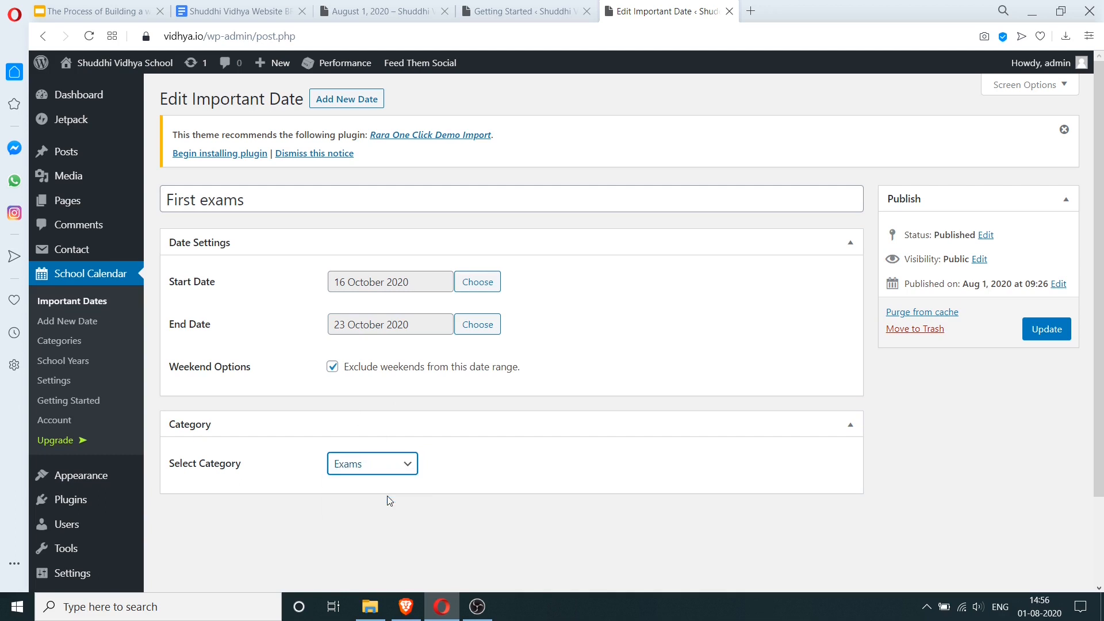
left_click(1059, 328)
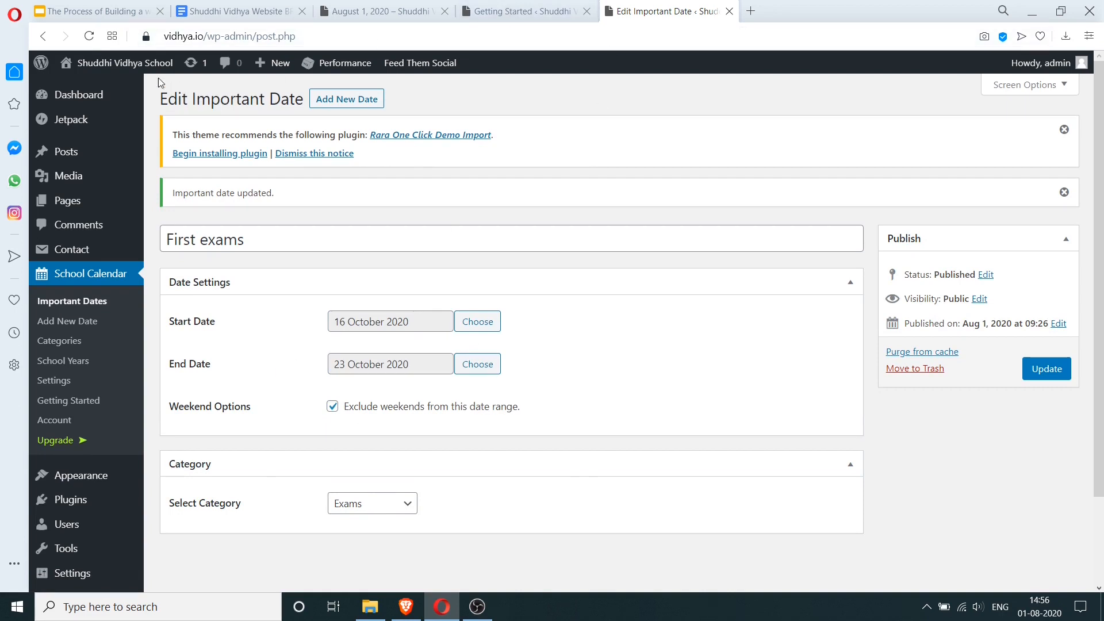
left_click(120, 89)
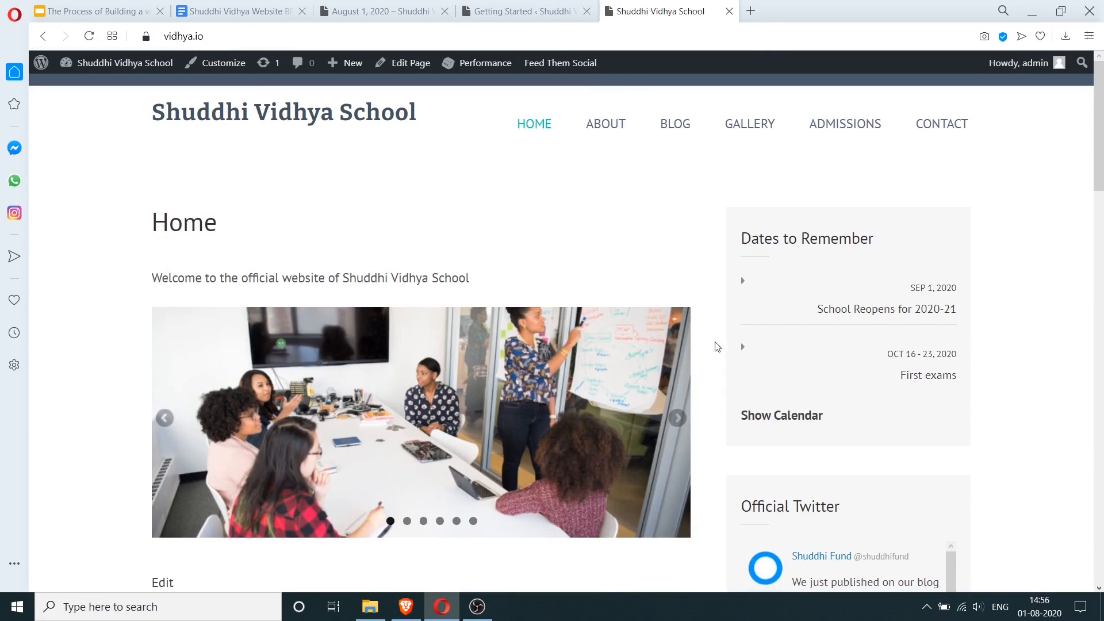
- Open the full school calendar from the homepage's Dates to Remember widget, then return to Getting Started
left_click(781, 415)
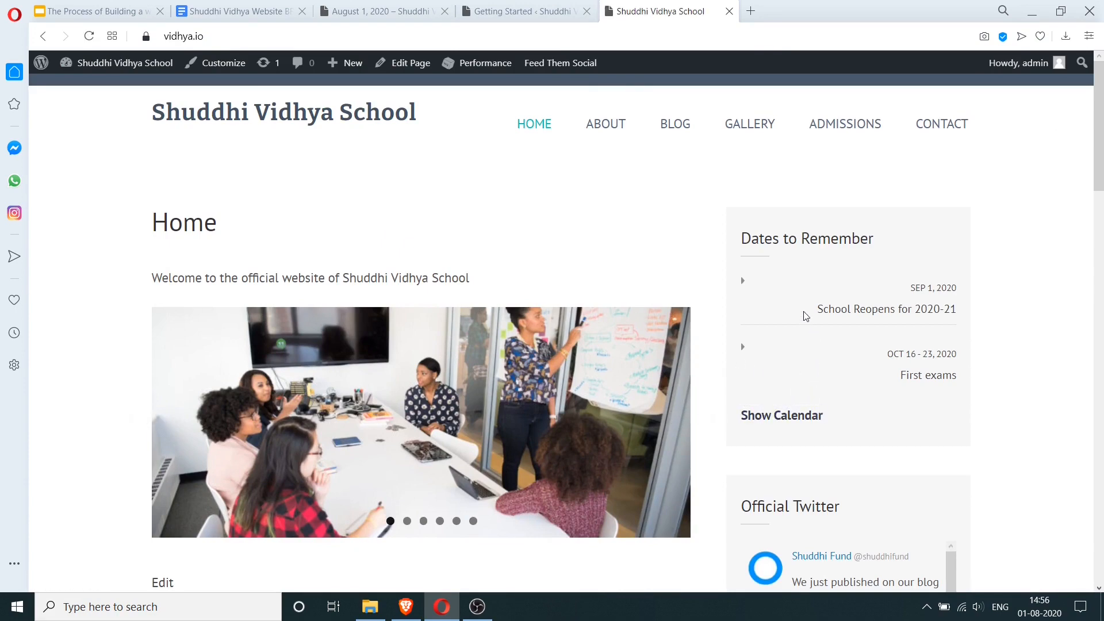
scroll(789, 241, "down", 6)
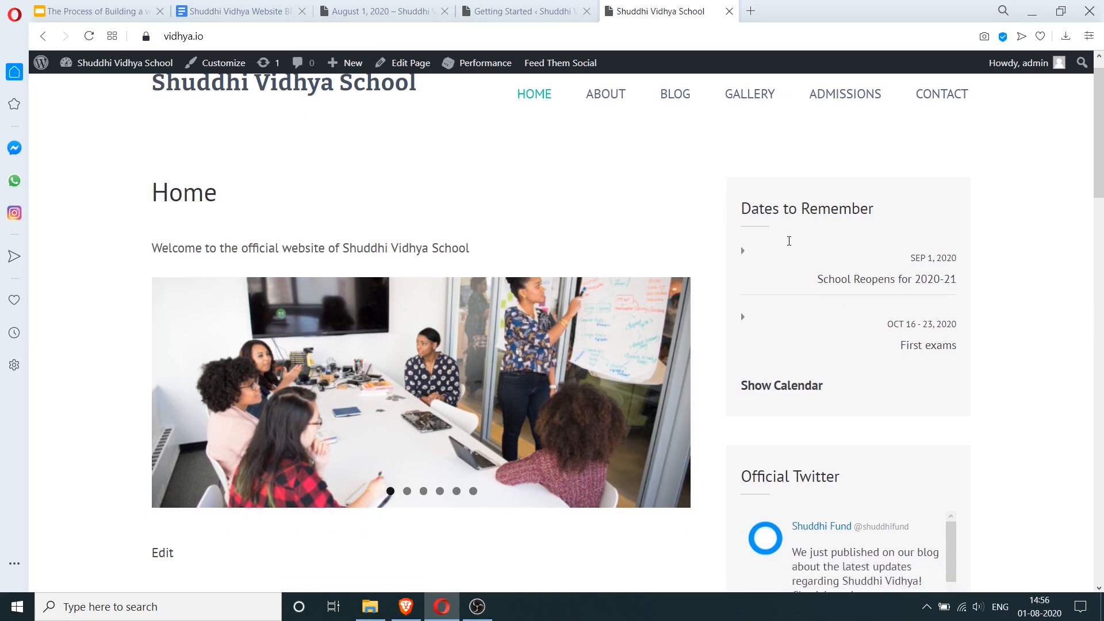
scroll(789, 241, "up", 6)
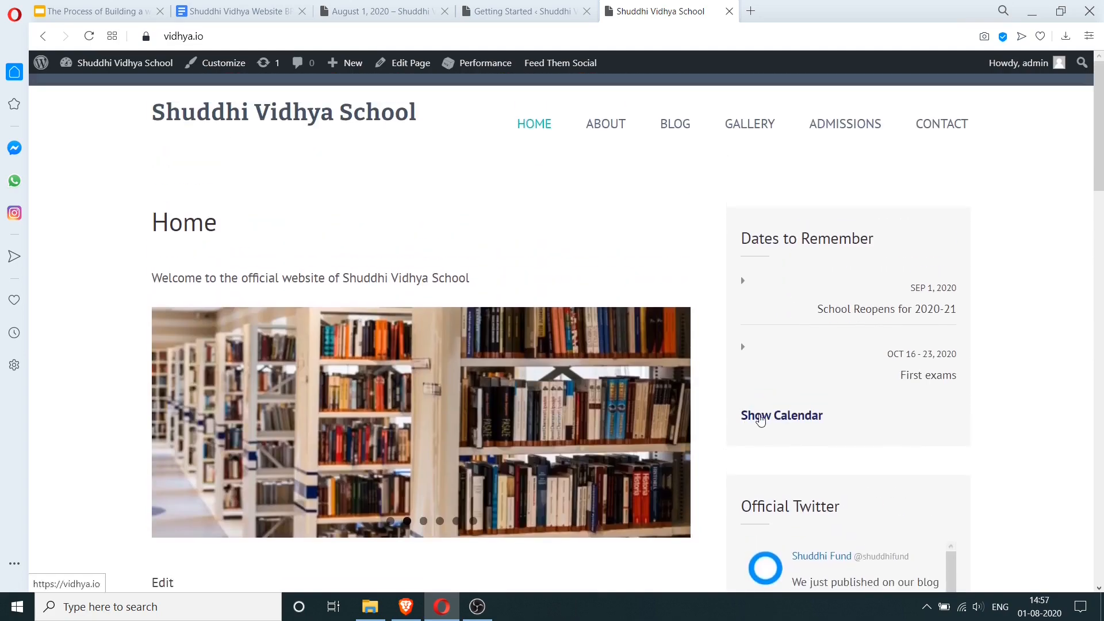
left_click(758, 415)
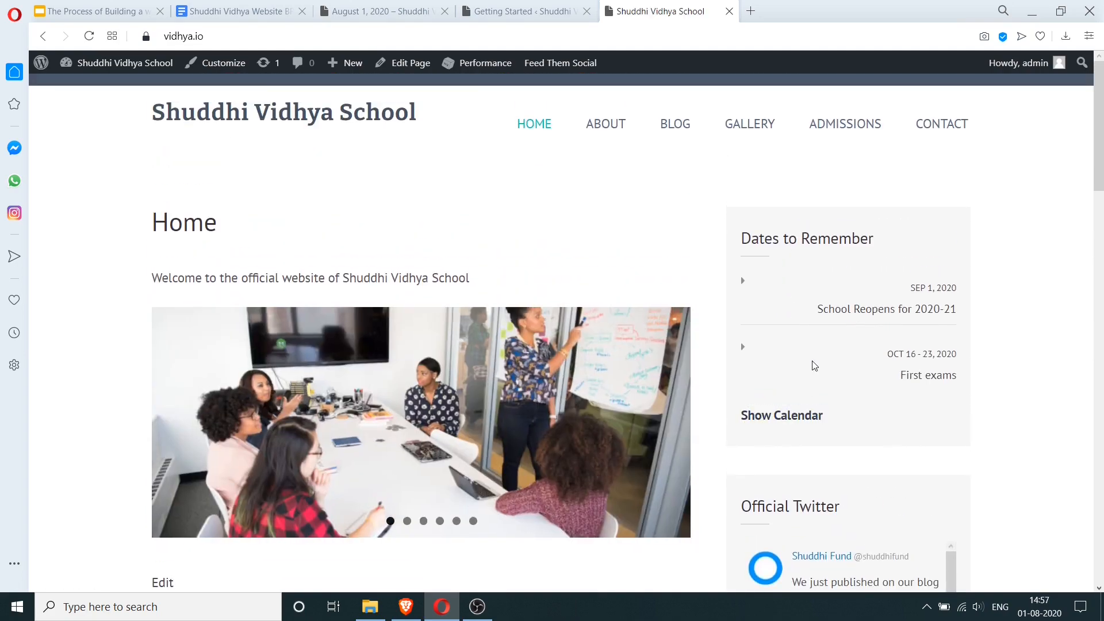
left_click(496, 8)
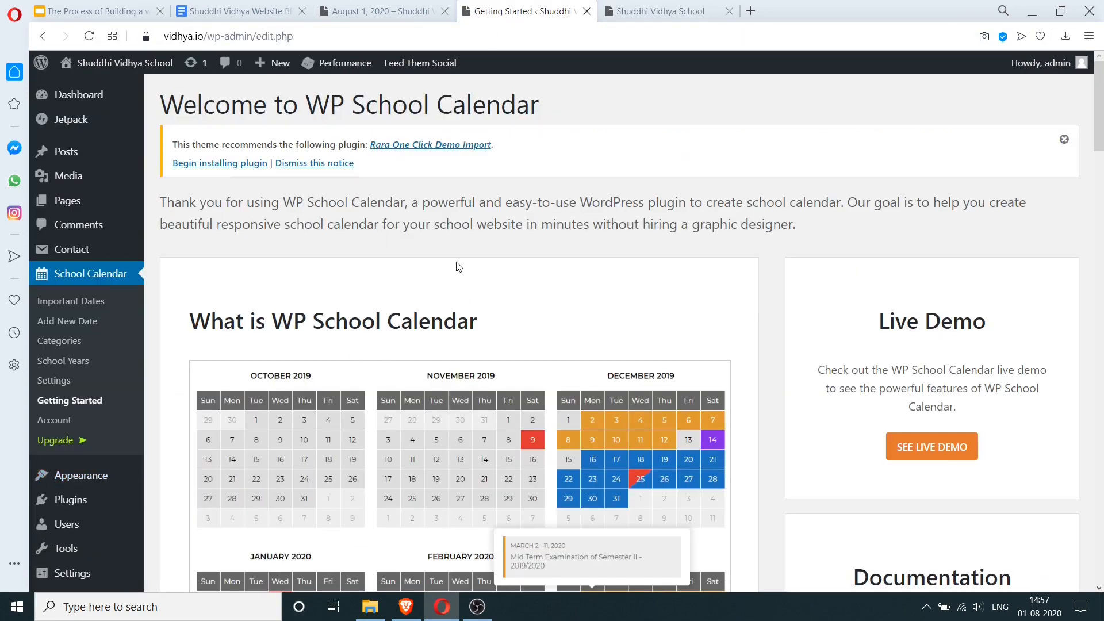
- Open the School Calendar settings page
scroll(460, 265, "down", 15)
scroll(463, 264, "down", 2)
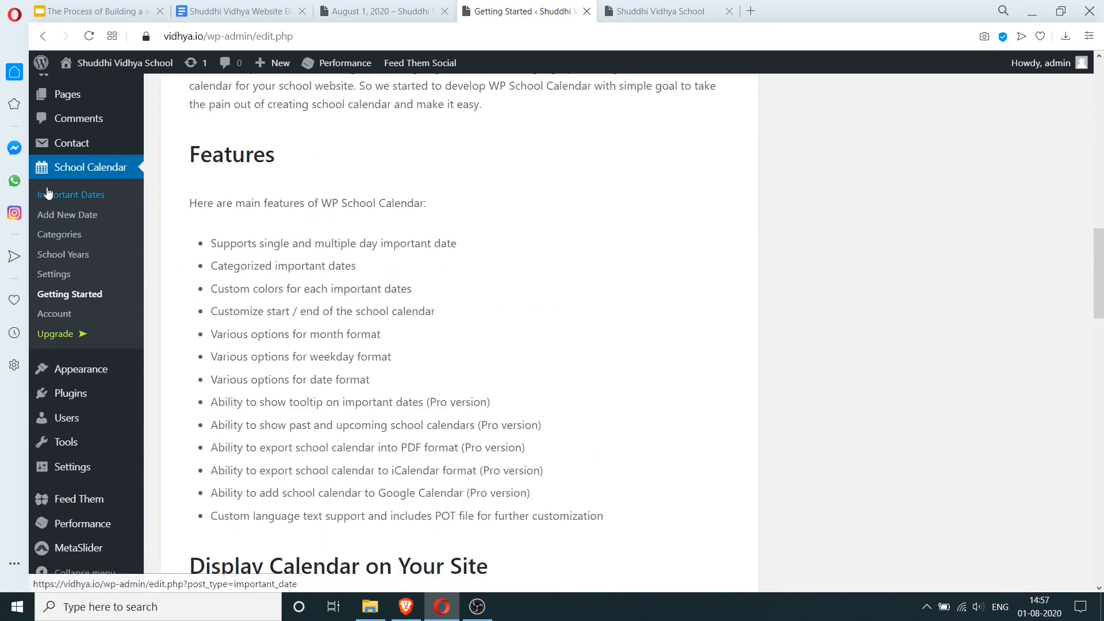
left_click(52, 275)
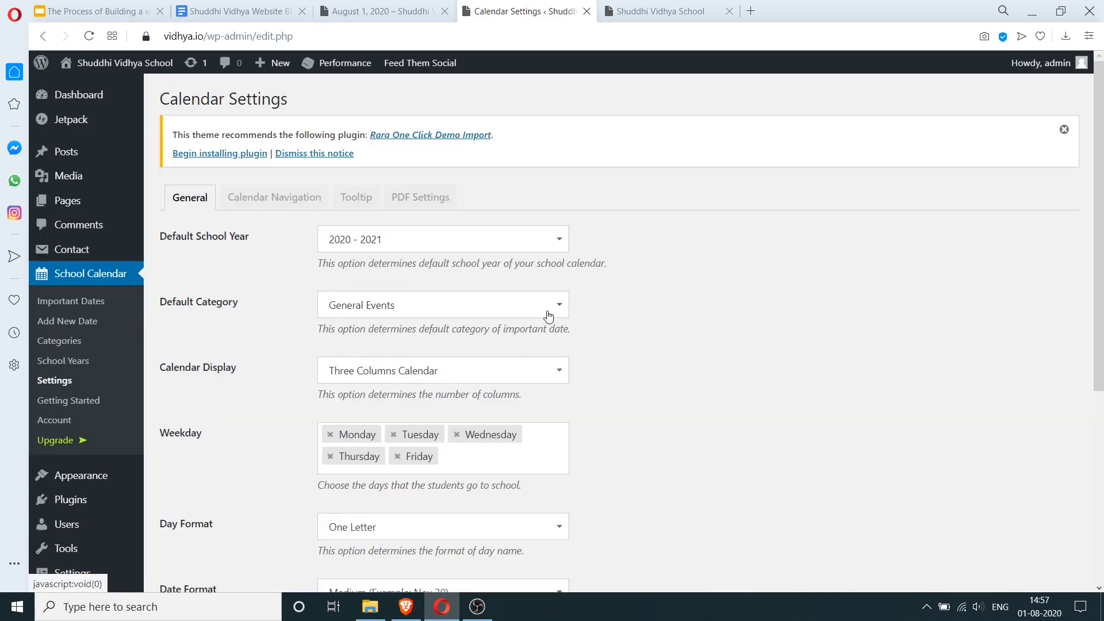
- Read through the plugin's Getting Started guide
left_click(94, 401)
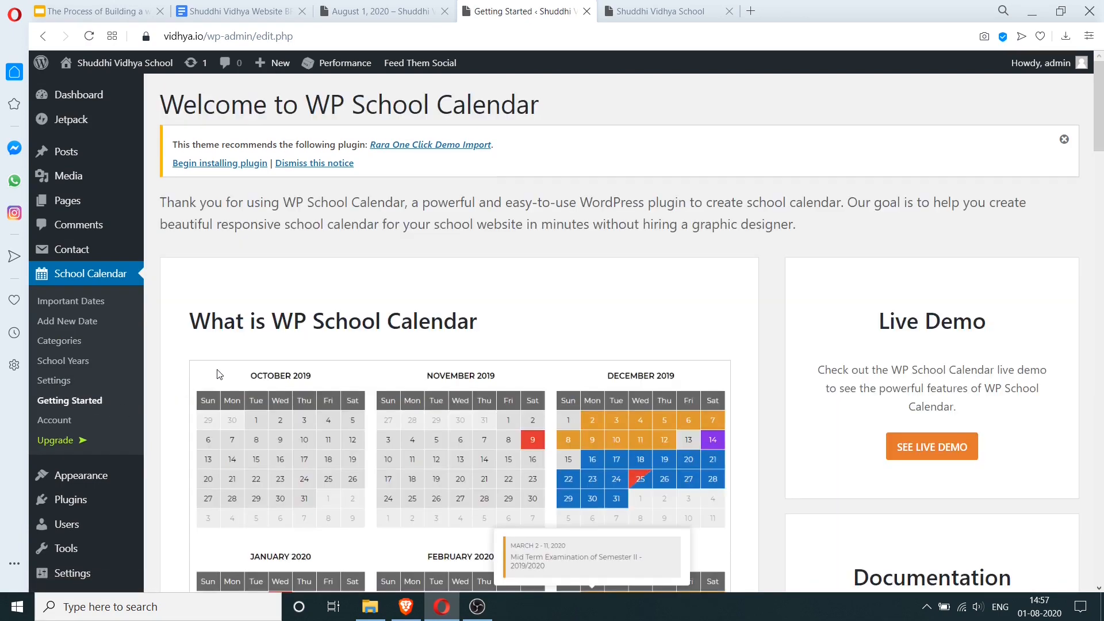
scroll(729, 365, "down", 7)
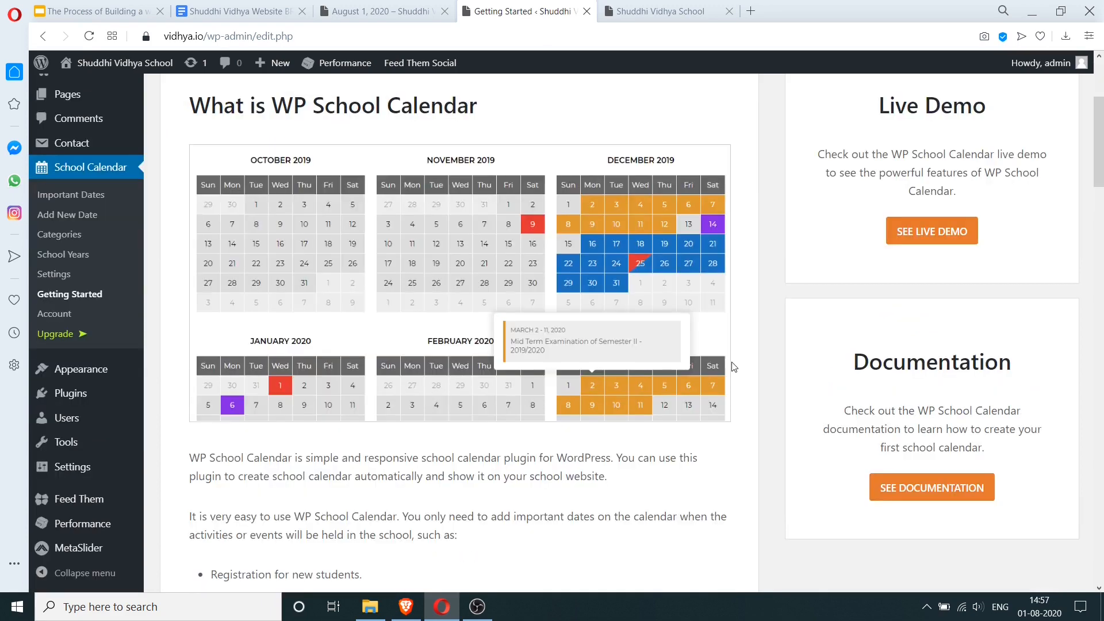
scroll(731, 365, "down", 7)
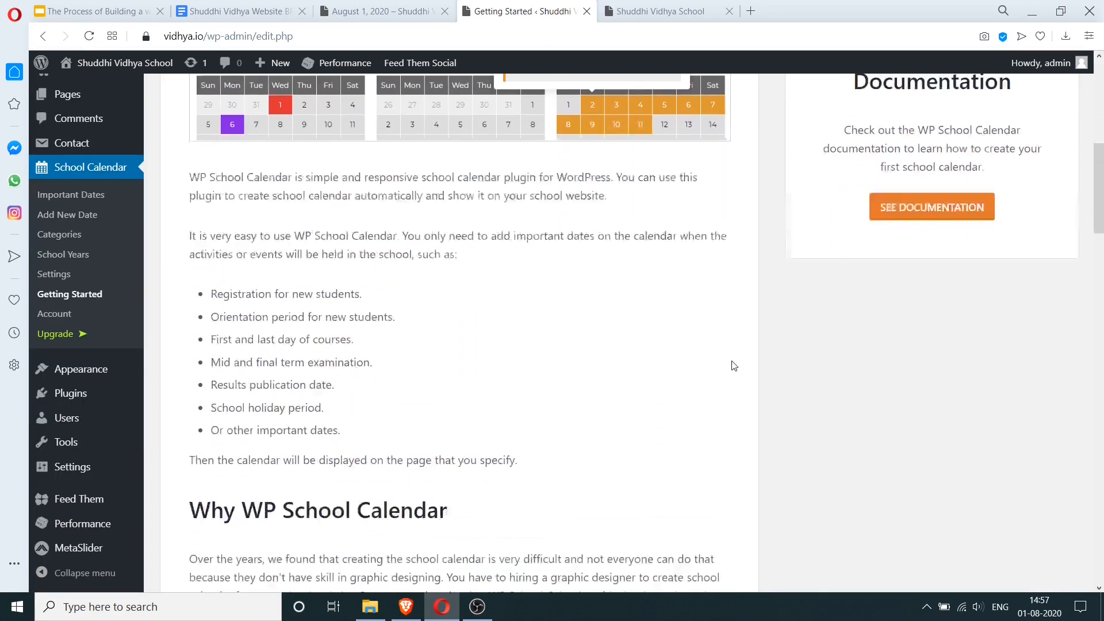
scroll(681, 361, "down", 8)
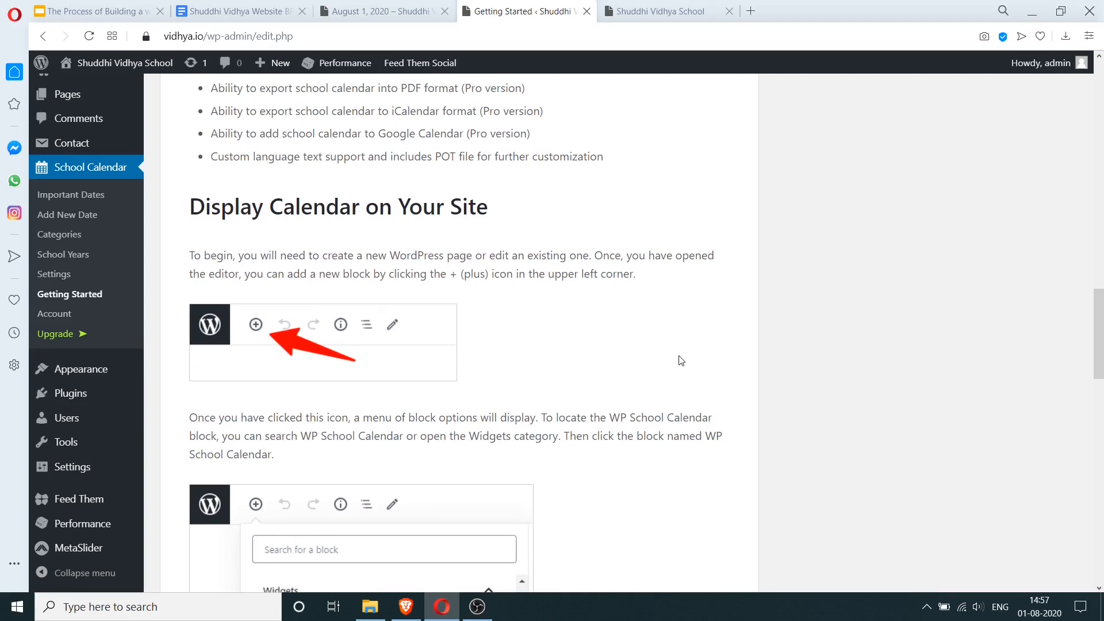
scroll(681, 360, "down", 4)
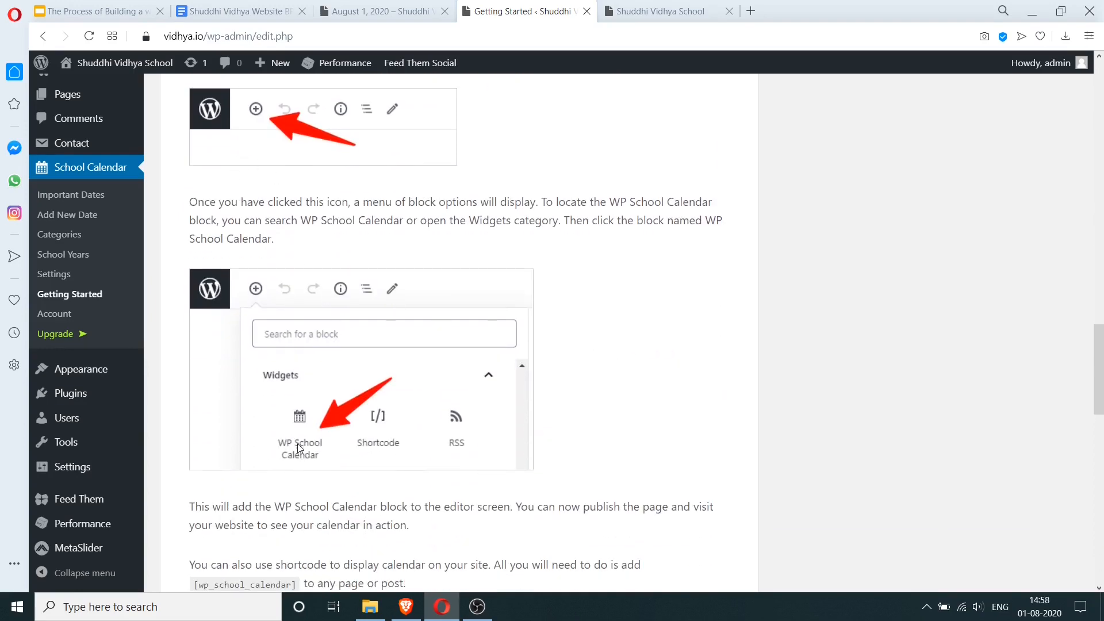
scroll(306, 456, "down", 5)
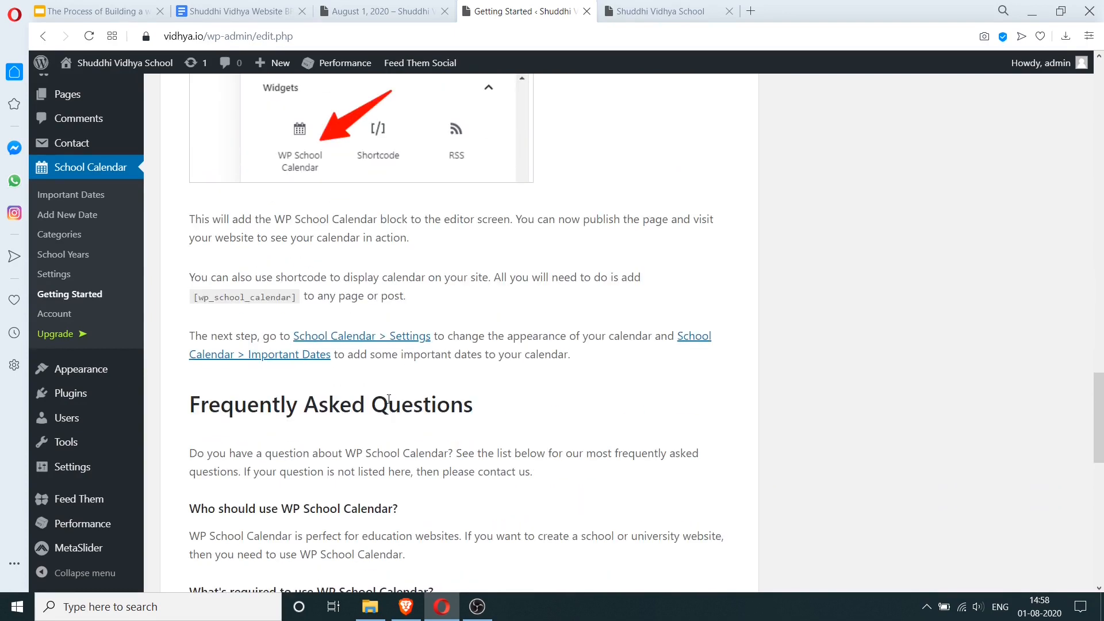
scroll(389, 399, "down", 14)
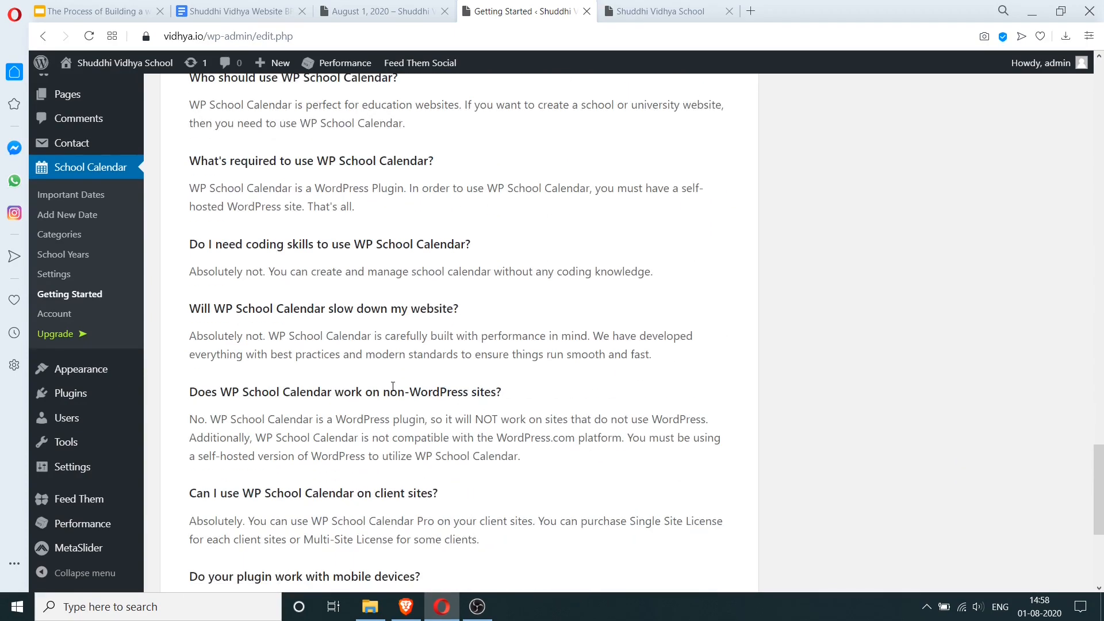
scroll(396, 382, "down", 2)
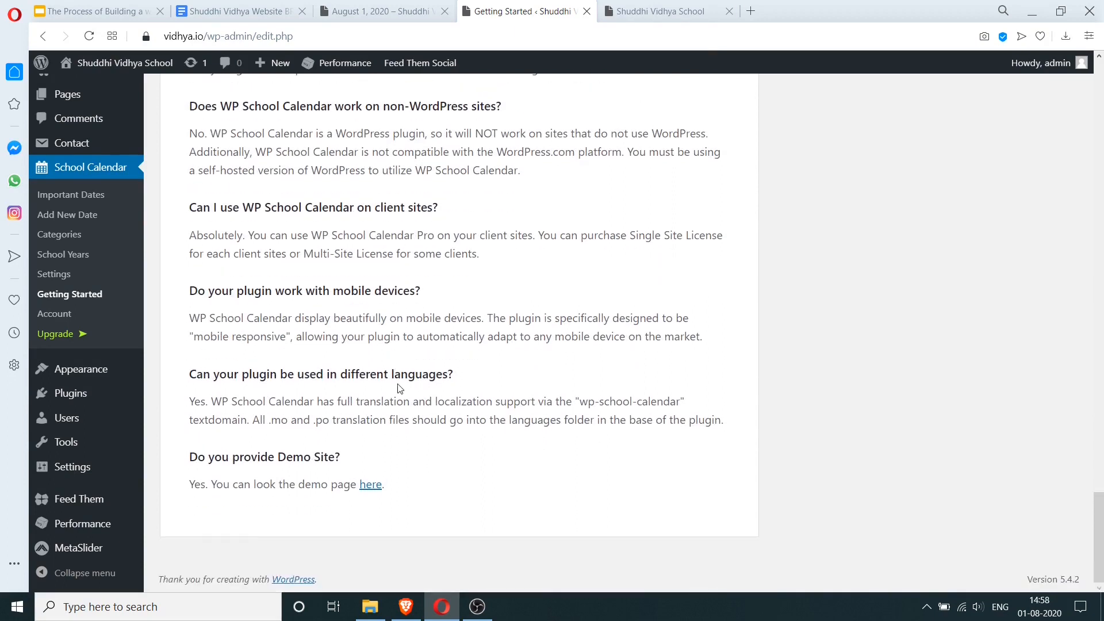
- Open the plugin's demo page in a new browser tab
right_click(372, 486)
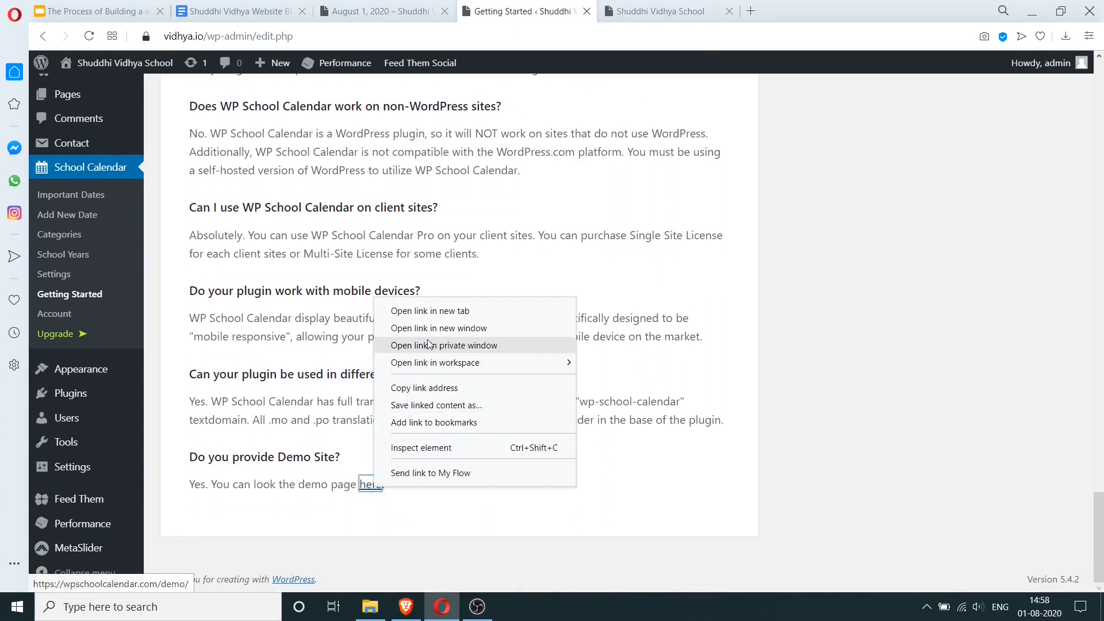
left_click(421, 311)
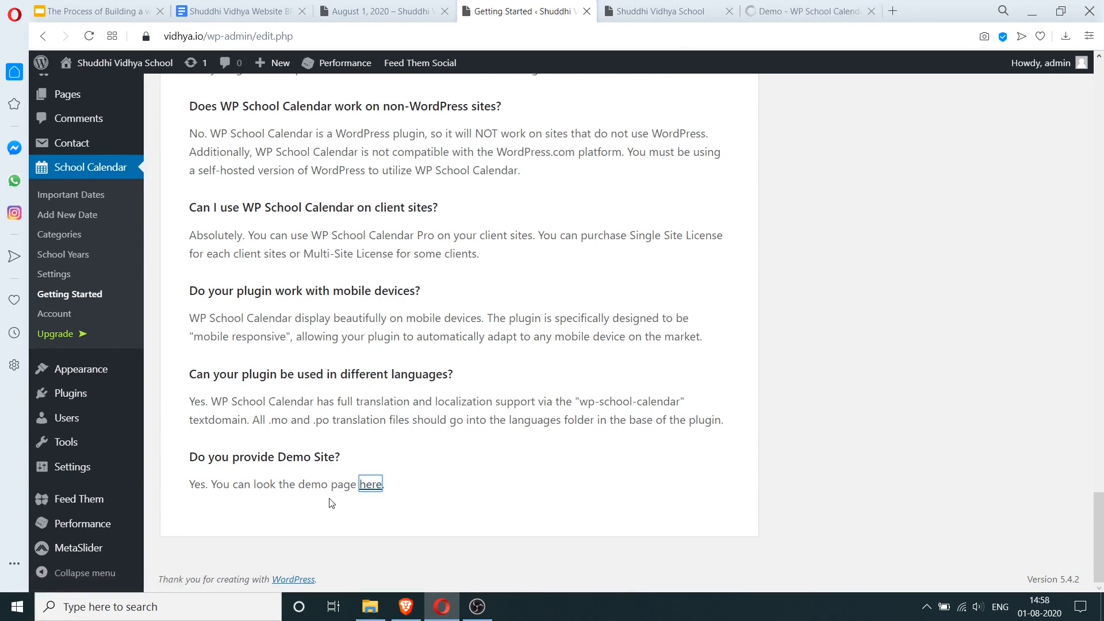
left_click(814, 10)
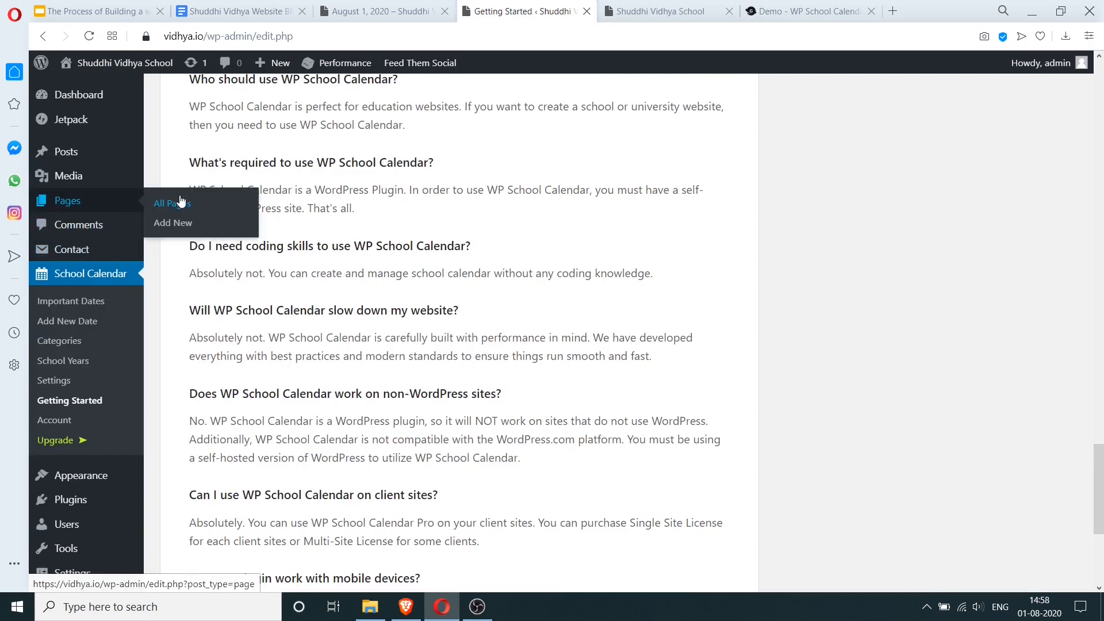
- Create a new page titled 'Calendar'
left_click(172, 224)
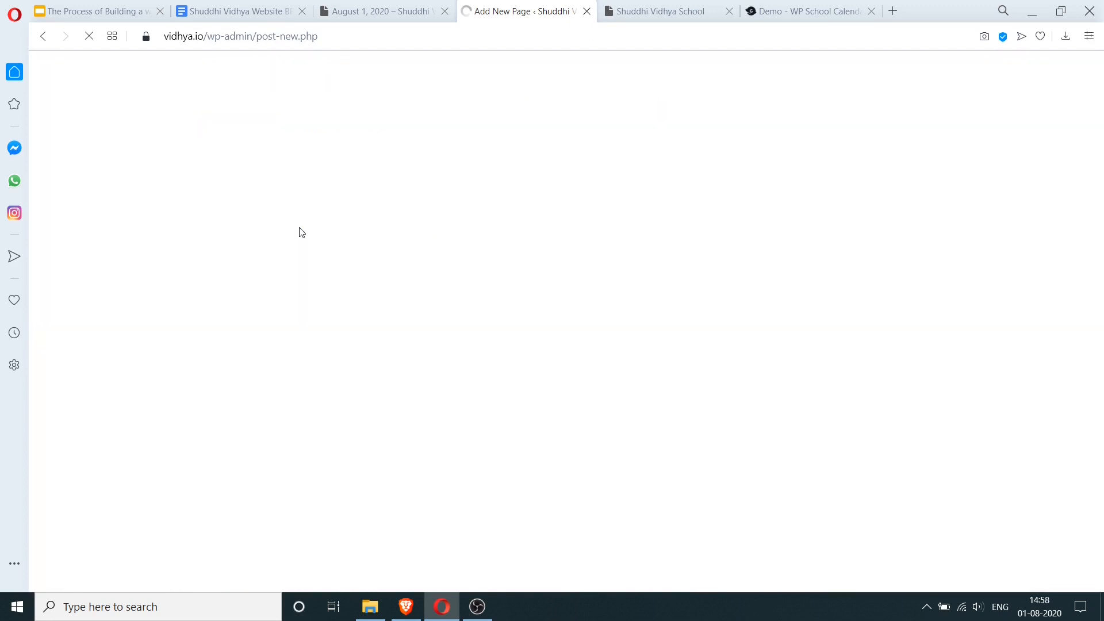
type("Cael")
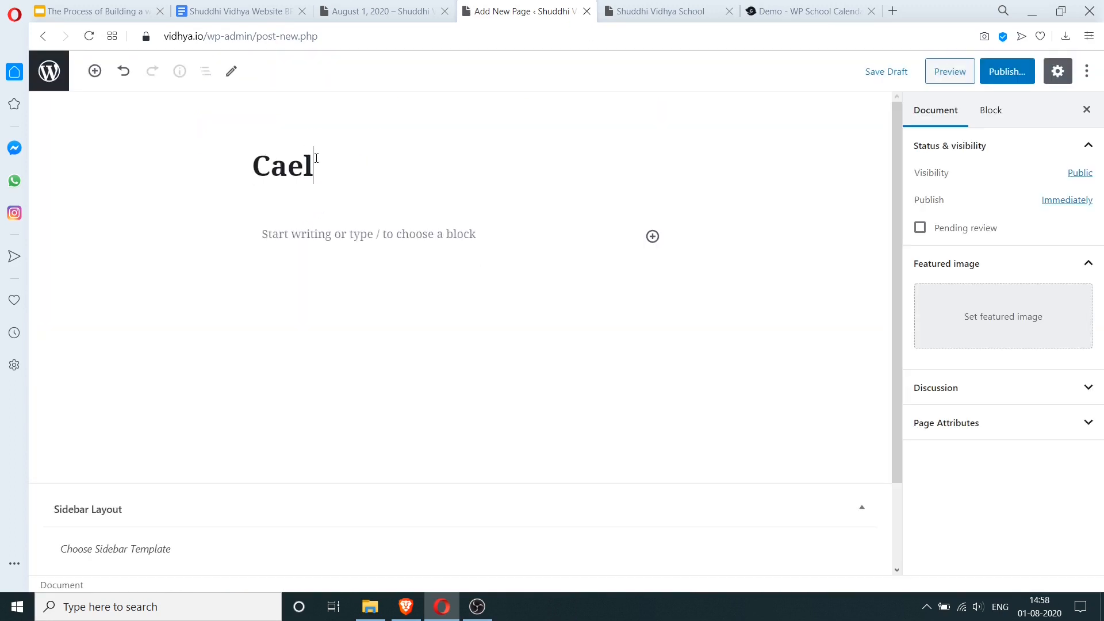
key("BackSpace")
key("BackSpace")
type("lendar")
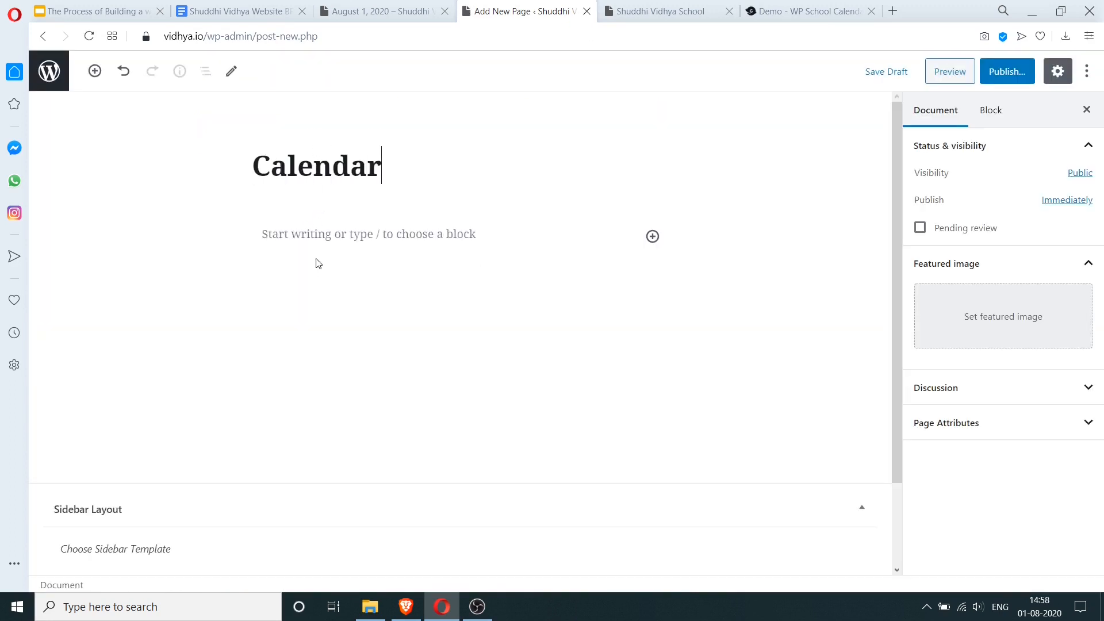
- Insert the WP School Calendar block into the page body
left_click(332, 241)
left_click(653, 237)
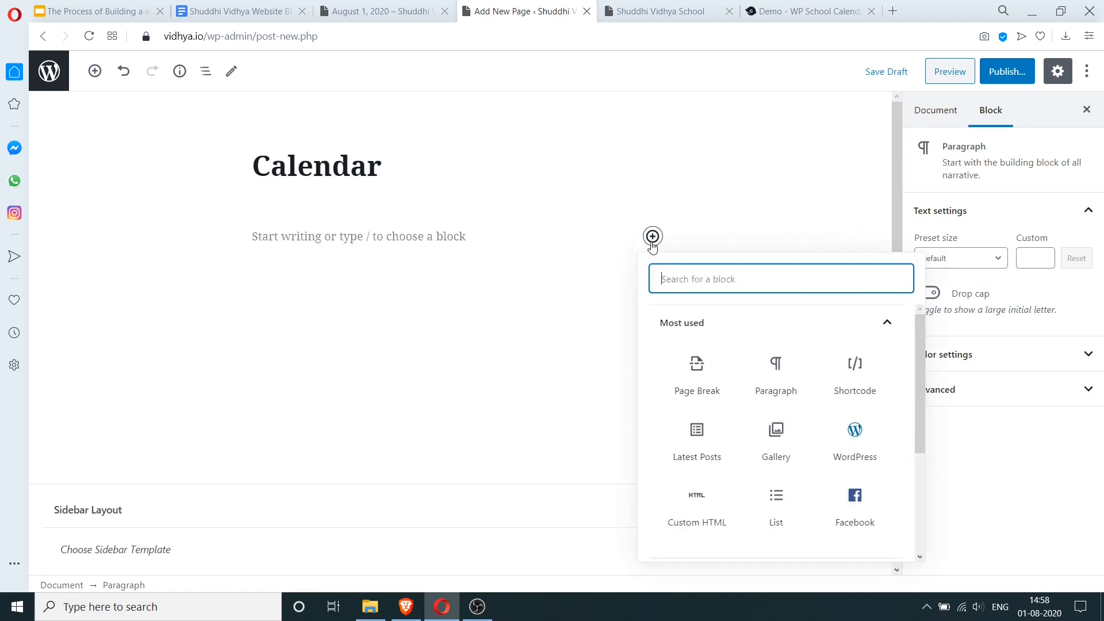
type("wp")
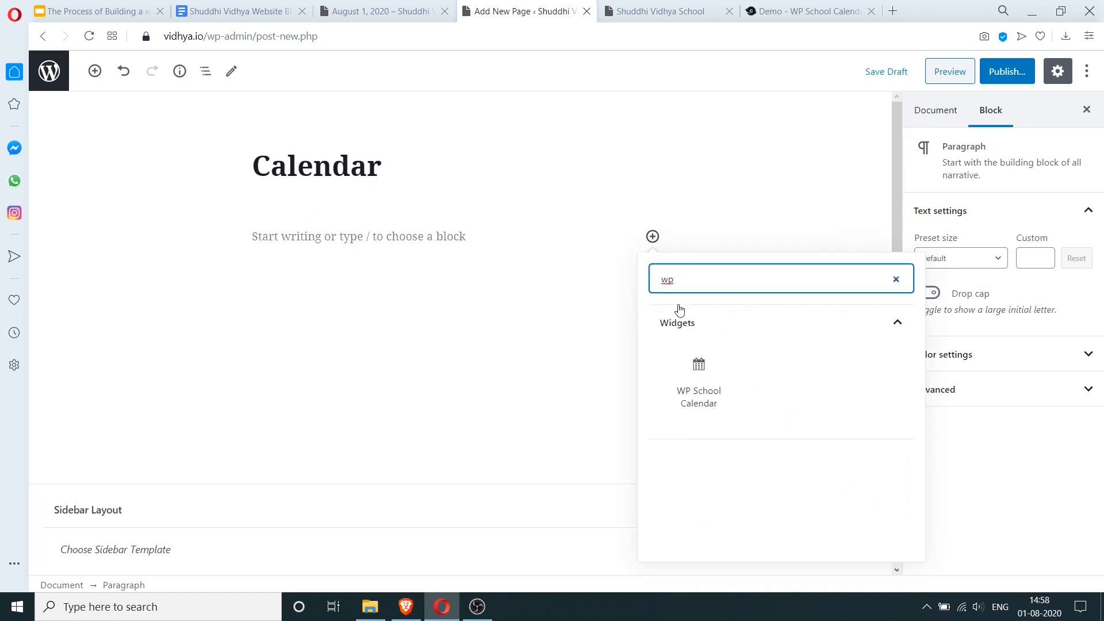
left_click(697, 380)
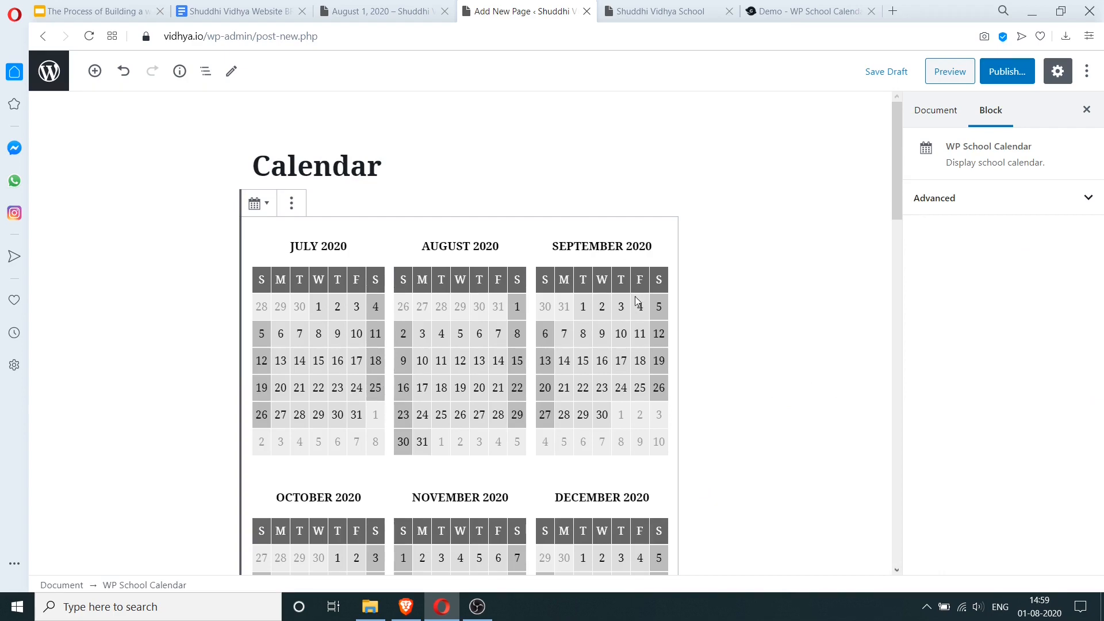
scroll(658, 358, "down", 18)
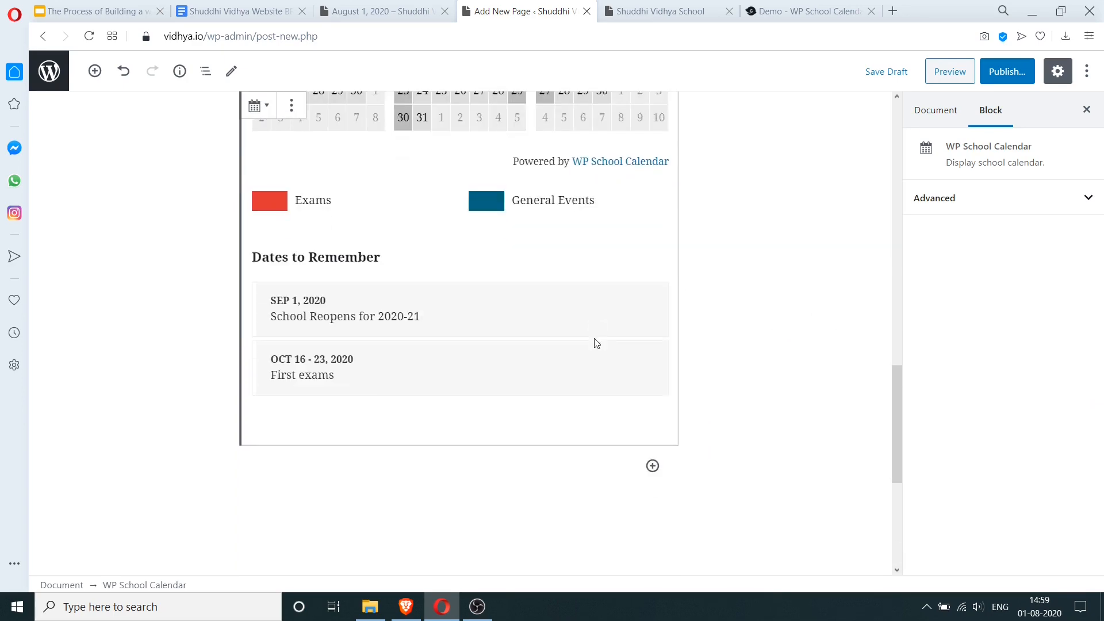
scroll(597, 343, "up", 3)
scroll(597, 343, "down", 5)
scroll(597, 343, "up", 11)
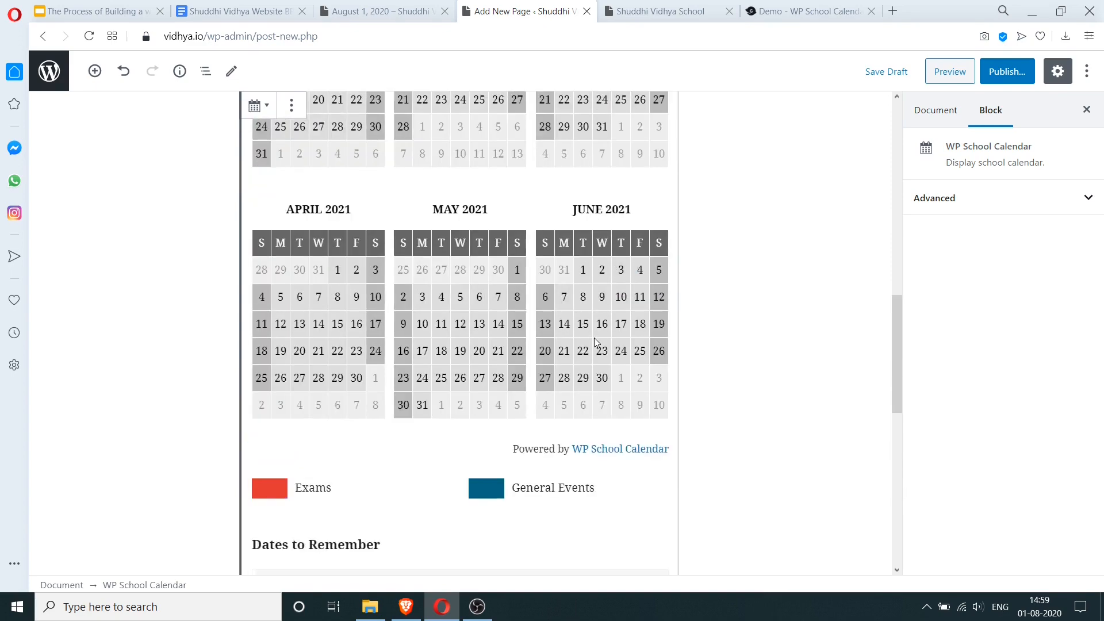
scroll(597, 341, "up", 8)
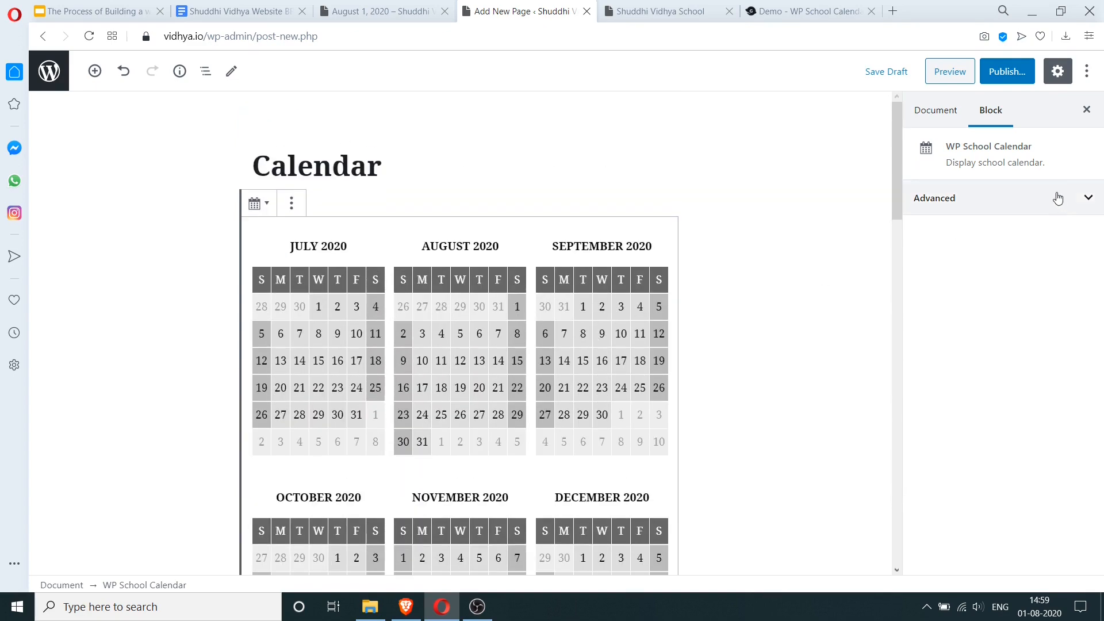
- Preview the Calendar page's July 2020–June 2021 school calendar, then return to the editor
left_click(961, 62)
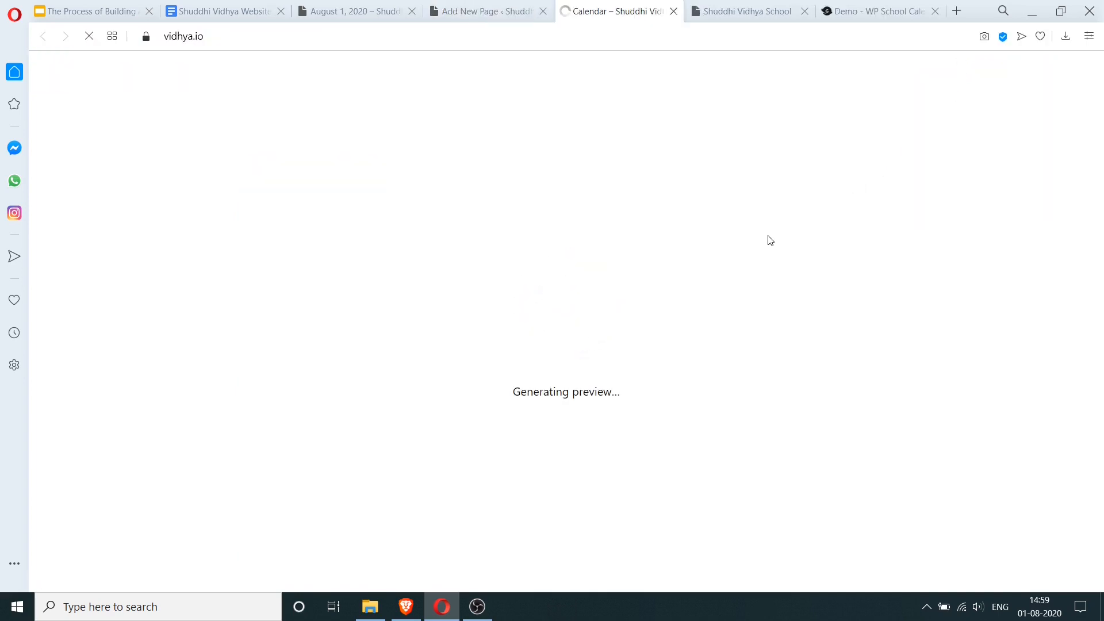
scroll(574, 281, "down", 15)
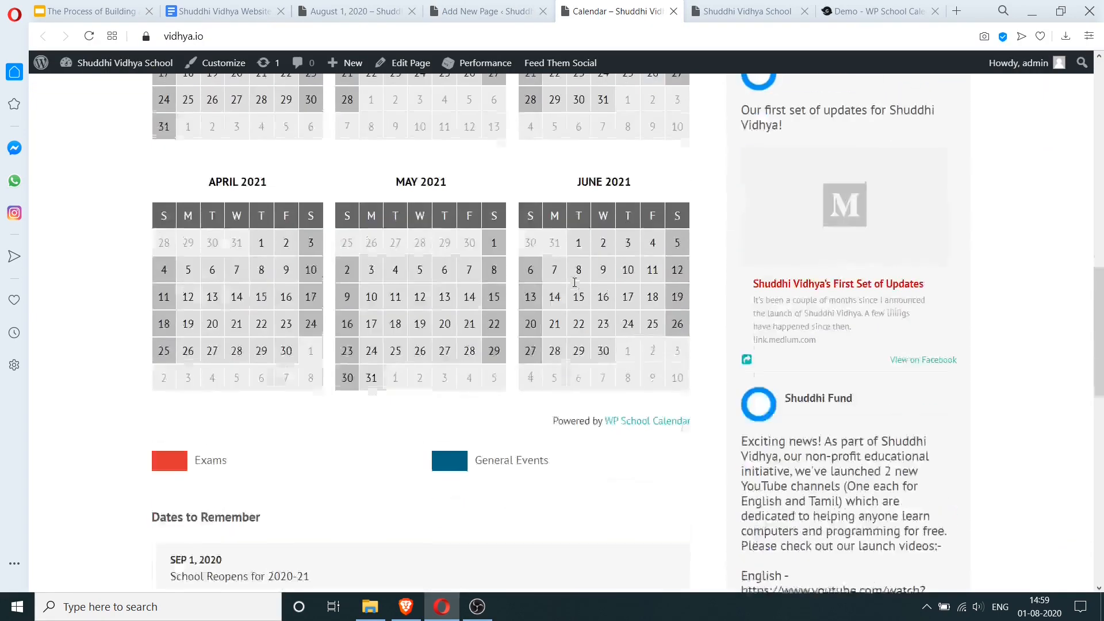
scroll(547, 299, "up", 10)
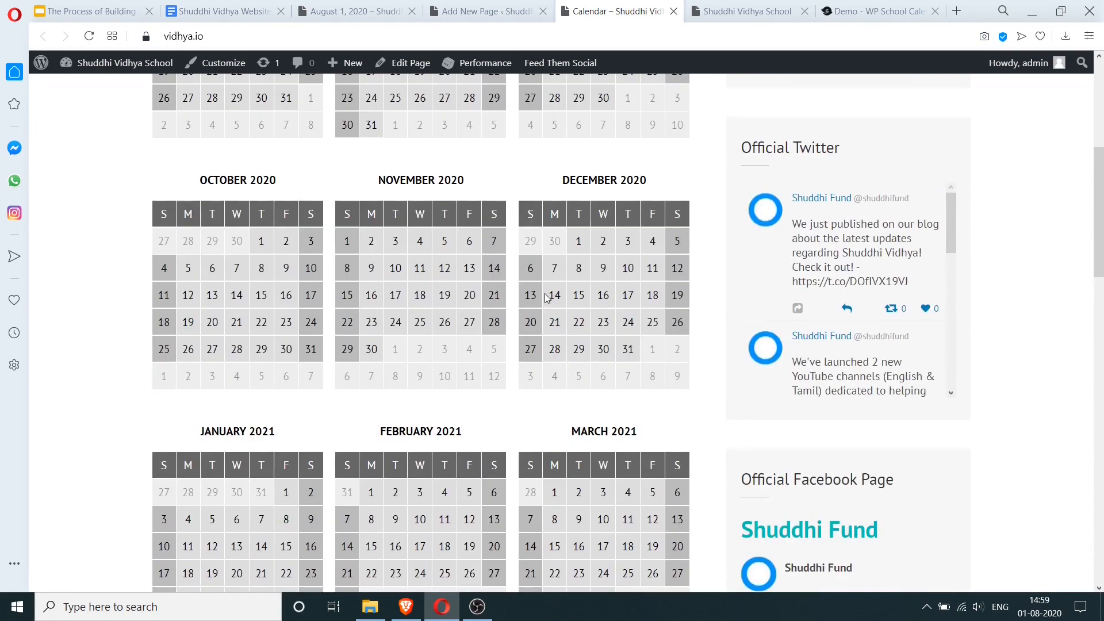
scroll(547, 297, "up", 6)
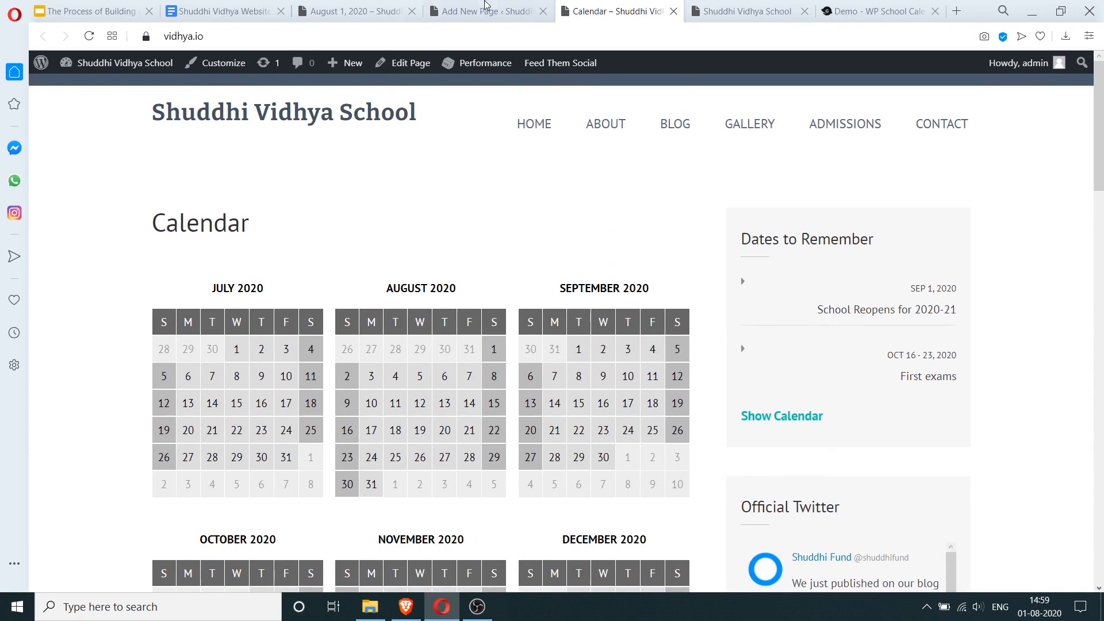
left_click(482, 10)
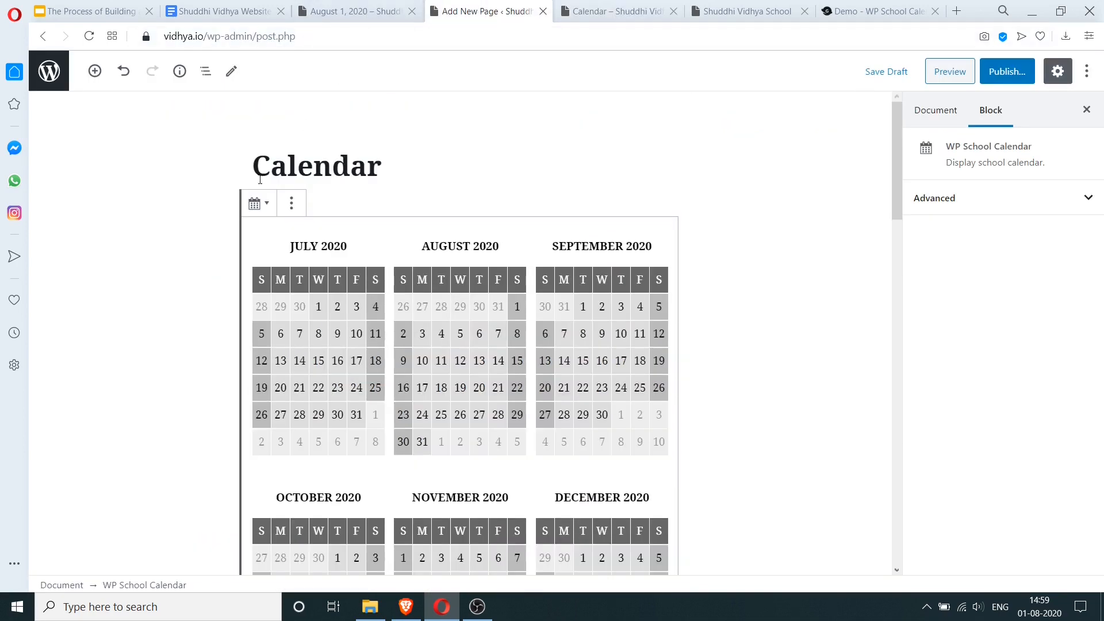
- Set the School Calendar display settings to show the calendar in two columns
left_click(49, 71)
left_click(619, 11)
left_click(482, 11)
left_click(90, 322)
left_click(55, 380)
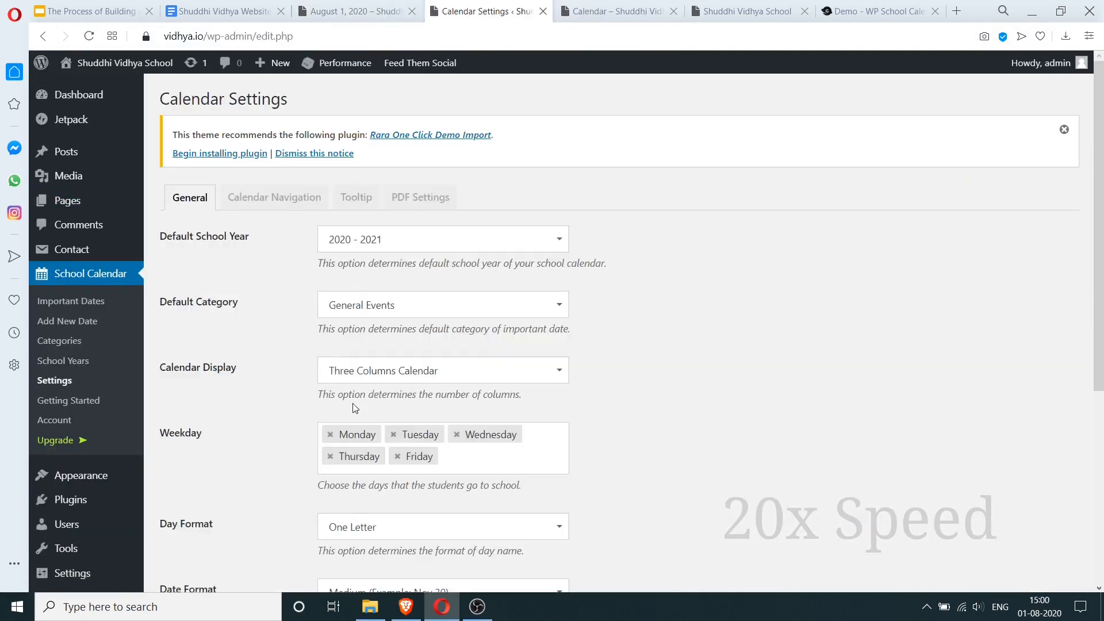
scroll(515, 355, "down", 6)
scroll(515, 355, "up", 5)
left_click(470, 343)
left_click(470, 367)
left_click(71, 301)
- Look over the 'We now have a new website!' post and the calendar block's advanced settings
left_click(357, 11)
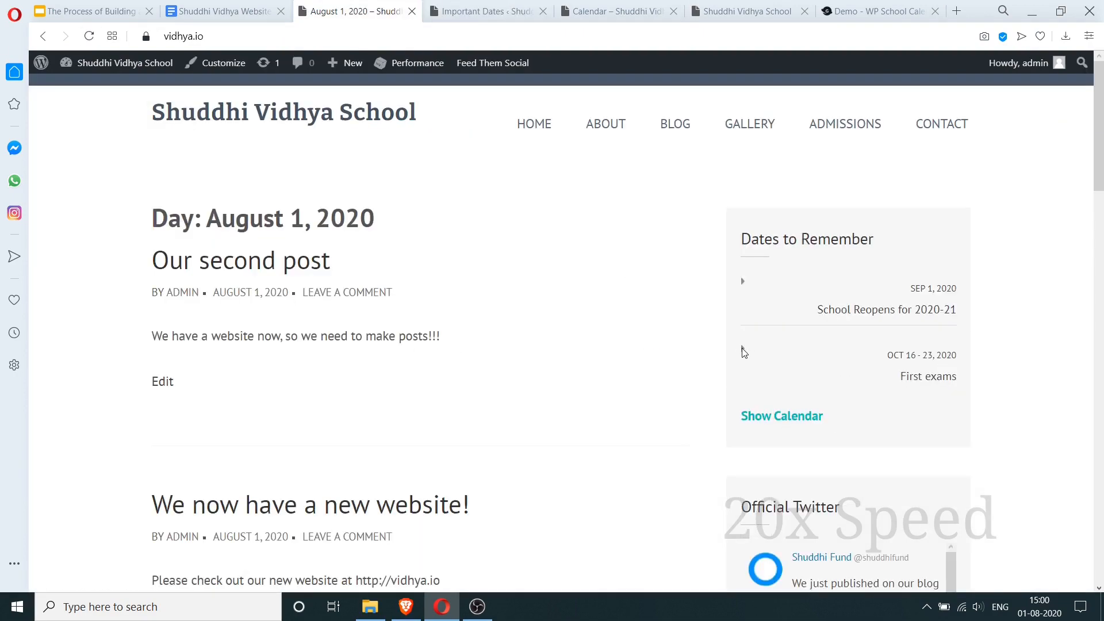
left_click(308, 506)
left_click(618, 11)
scroll(426, 368, "down", 10)
left_click(163, 565)
left_click(461, 368)
left_click(1010, 198)
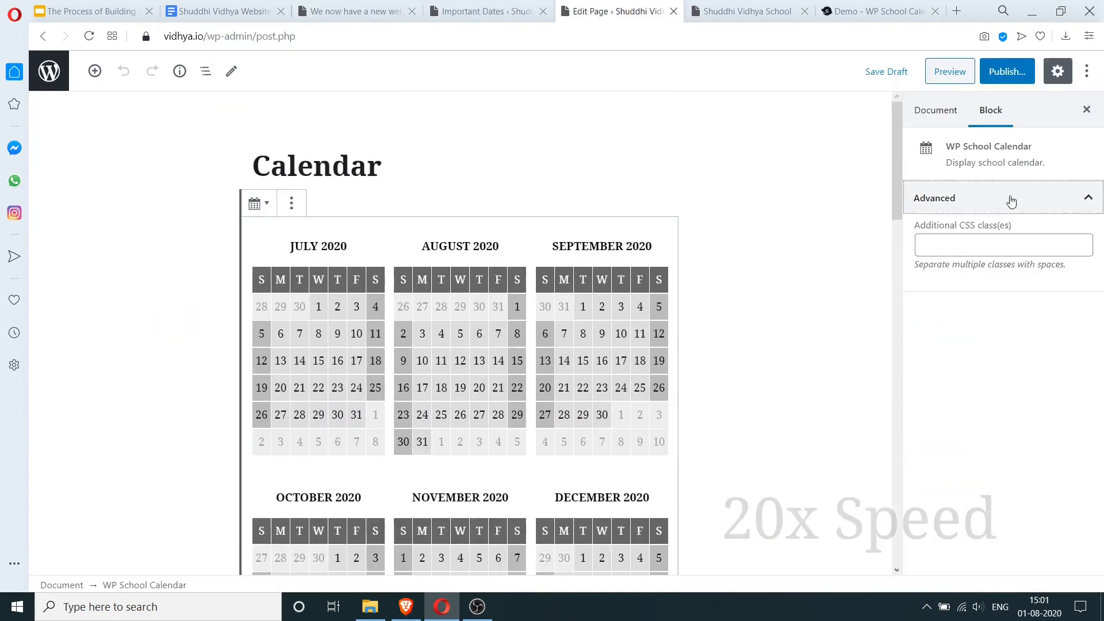
scroll(461, 368, "down", 5)
left_click(482, 11)
left_click(69, 401)
scroll(420, 374, "down", 15)
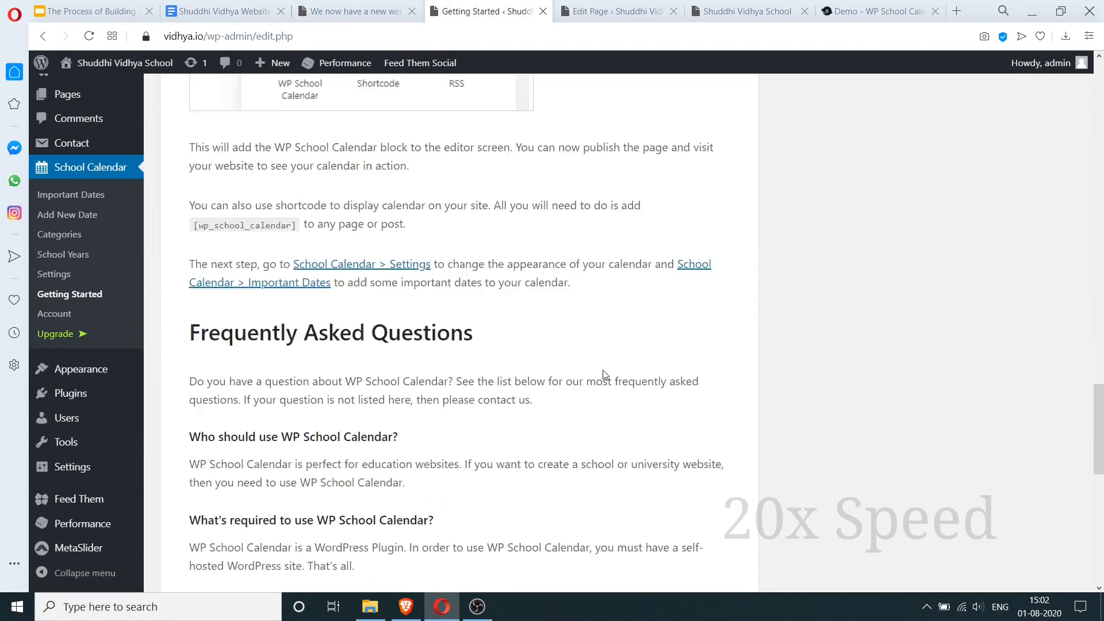
- Delete the duplicate Exams category and save the School Calendar settings
left_click(70, 301)
left_click(59, 340)
left_click(555, 347)
left_click(669, 126)
left_click(53, 380)
scroll(594, 324, "down", 8)
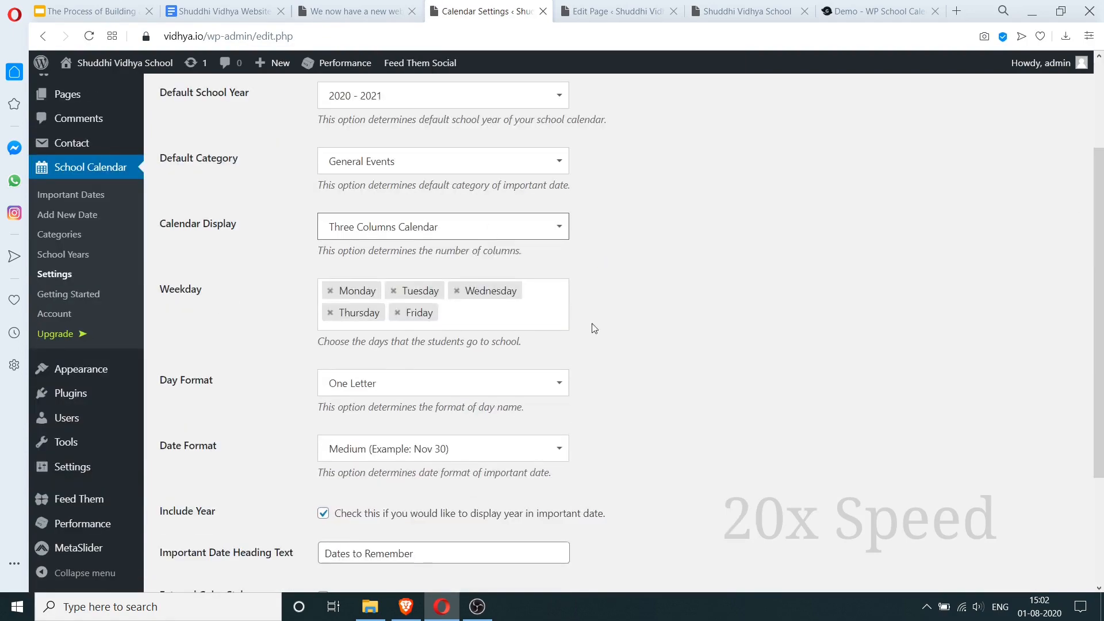
left_click(196, 545)
- Publish the Calendar page and open its live version in a new tab
left_click(618, 11)
left_click(1007, 71)
left_click(1006, 71)
left_click(748, 10)
left_click(89, 36)
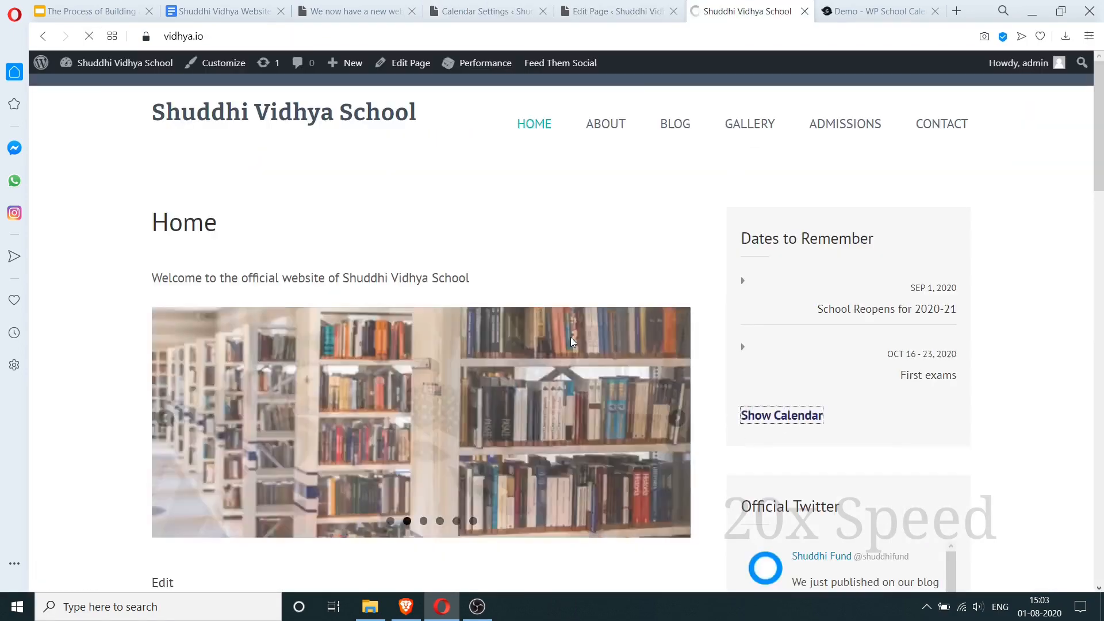
left_click(607, 9)
right_click(952, 223)
left_click(793, 231)
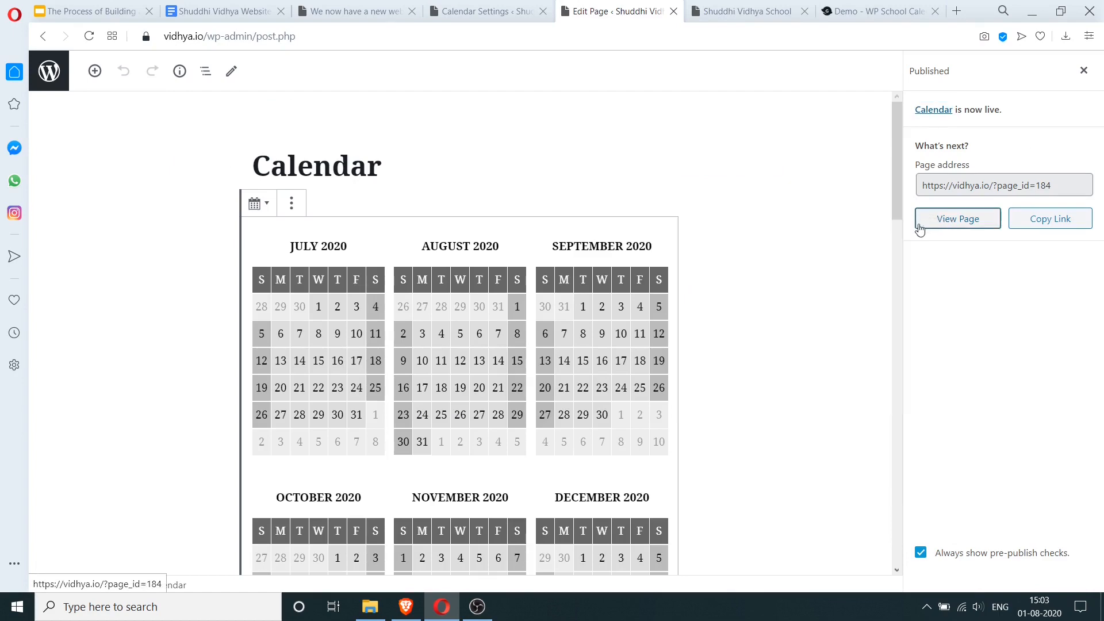
- Scroll through the newly opened live Calendar page to check it
left_click(645, 9)
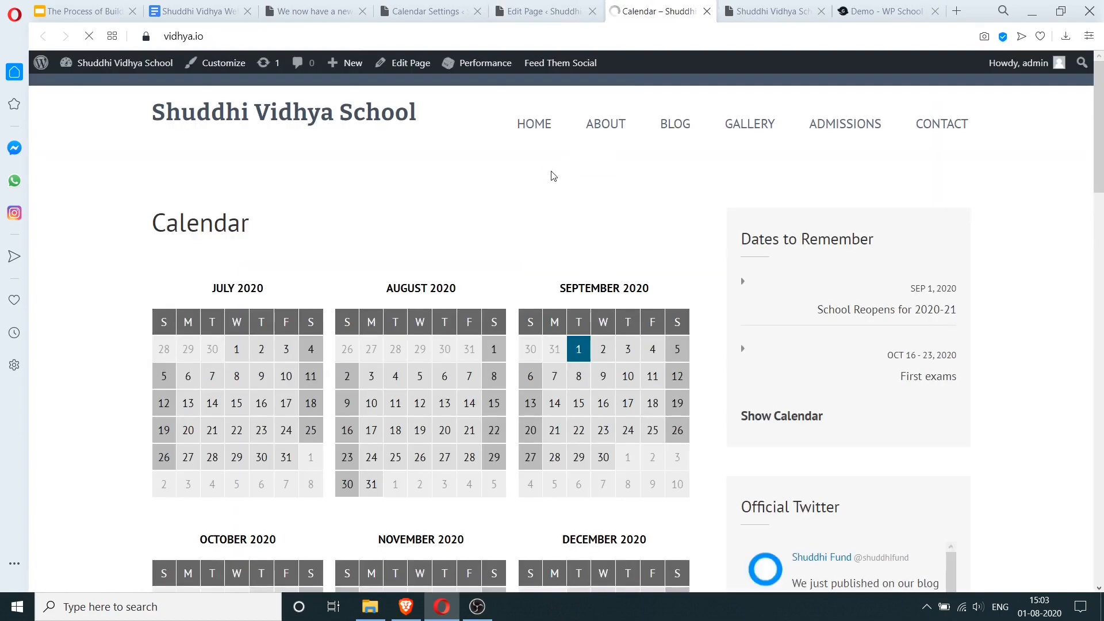
scroll(521, 219, "down", 4)
scroll(487, 261, "down", 15)
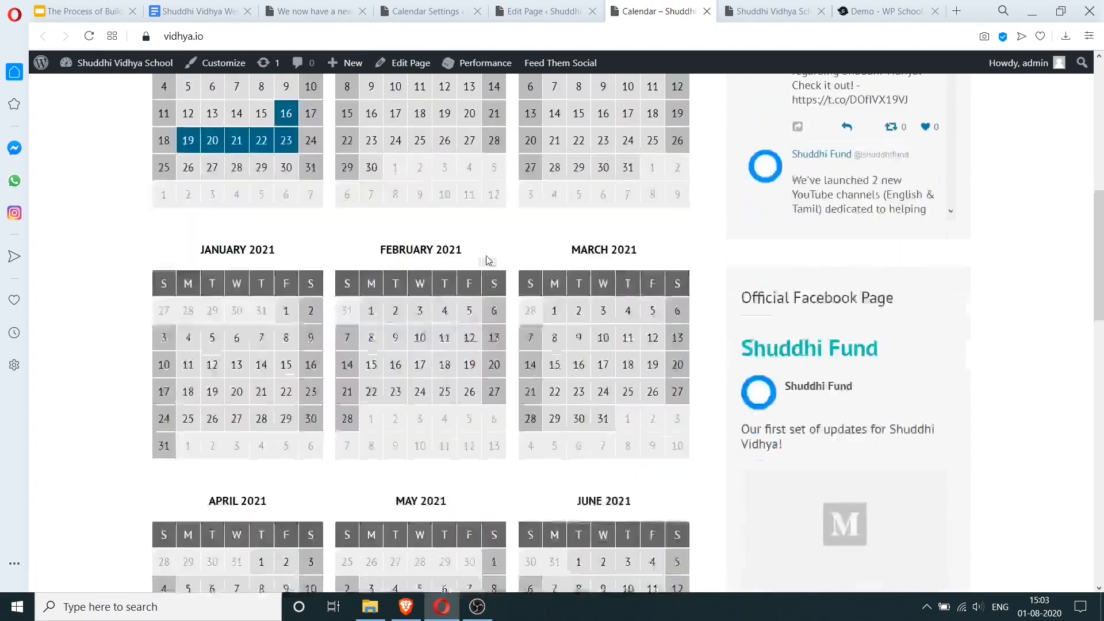
scroll(487, 260, "up", 3)
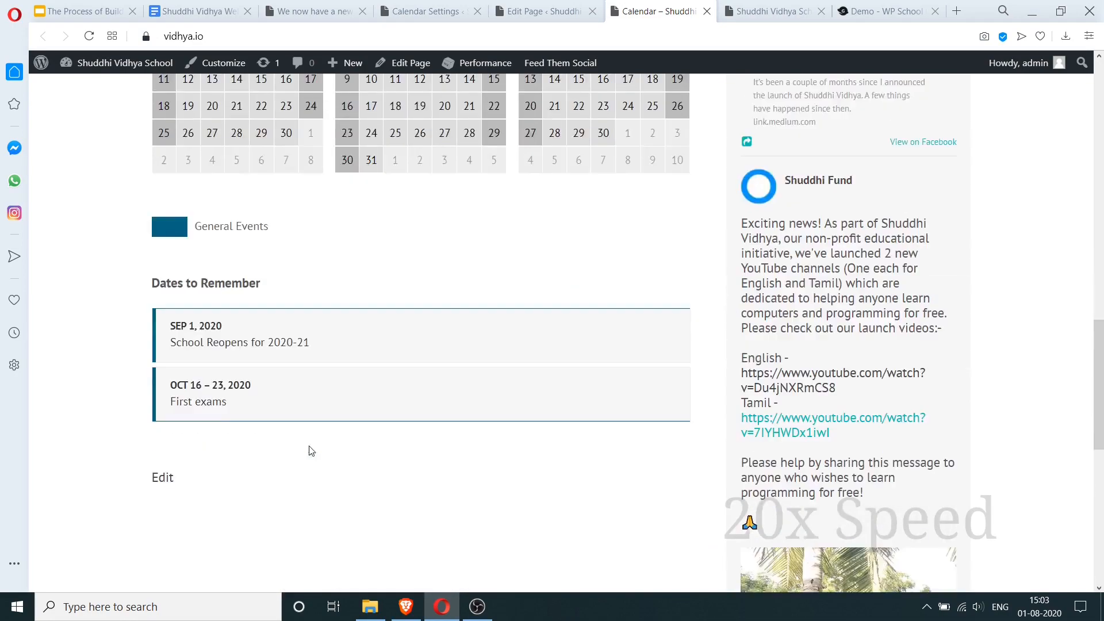
scroll(496, 244, "up", 12)
- Set the First exams important date's category to Exams and update it
left_click(429, 11)
left_click(59, 341)
left_click(72, 301)
left_click(193, 260)
left_click(373, 463)
left_click(357, 485)
left_click(1047, 329)
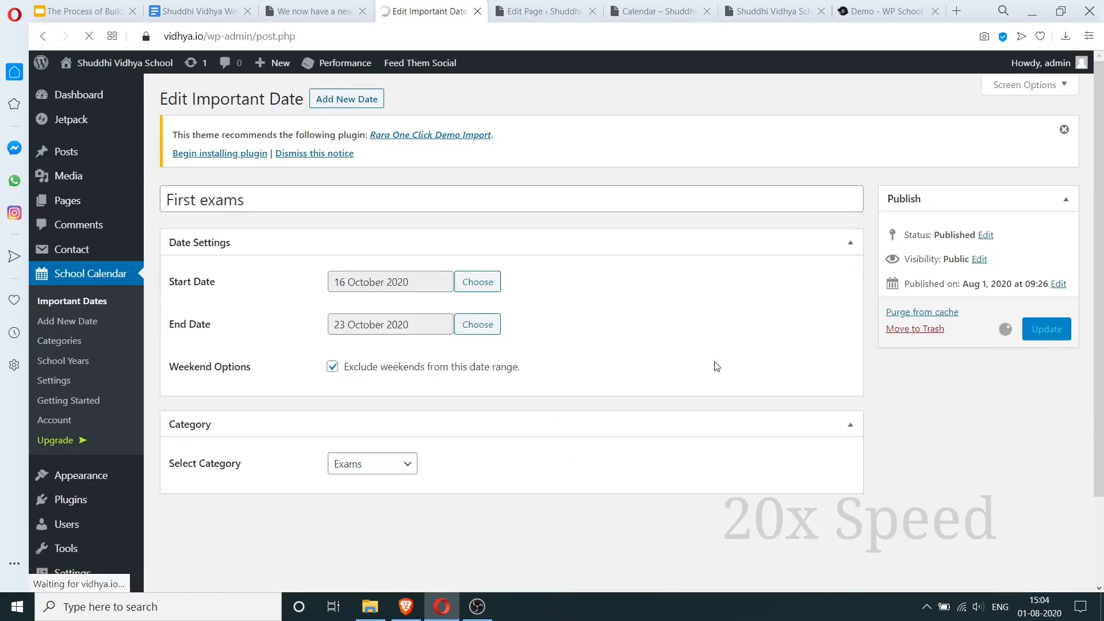
- Look over the school calendar settings, then go back to the live Calendar page
left_click(53, 380)
scroll(609, 369, "down", 3)
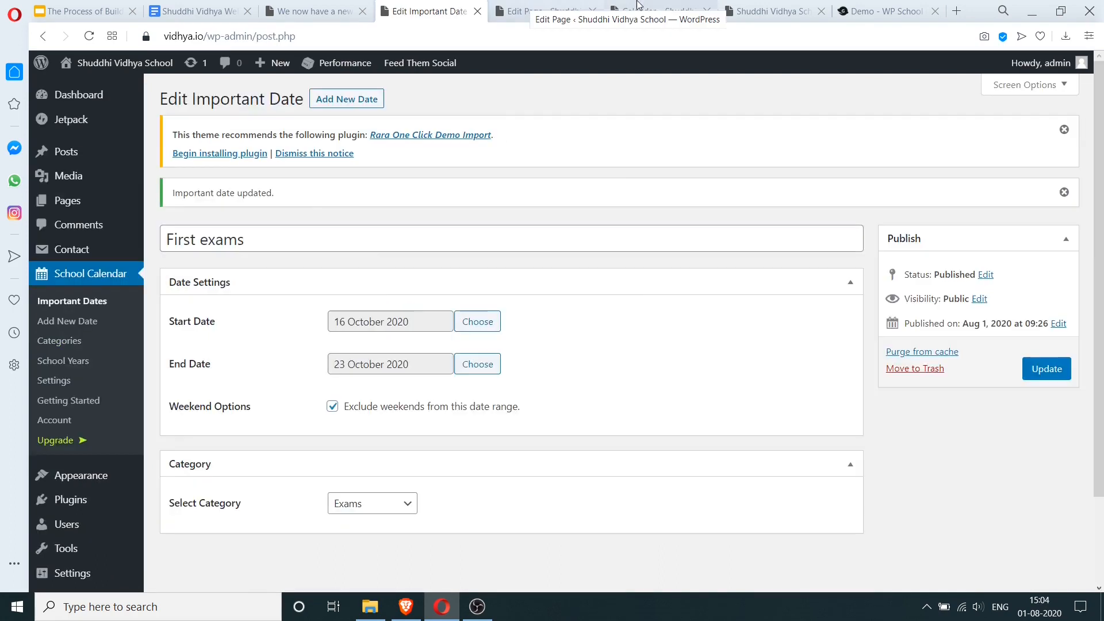
left_click(661, 11)
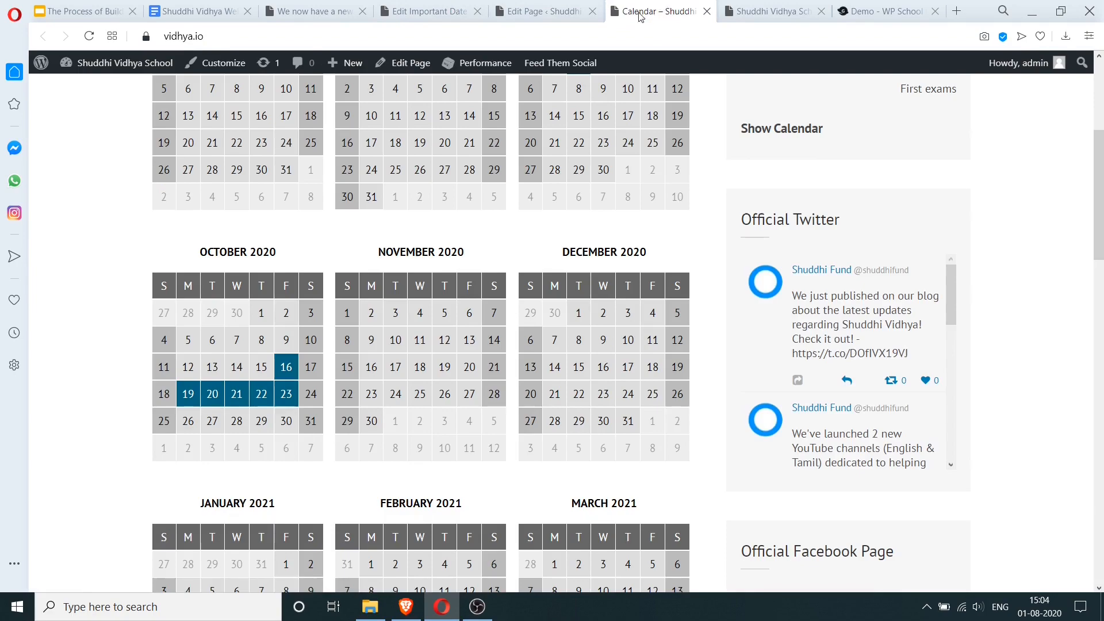
- Reload the live Calendar page and confirm First exams dates show red under the Exams legend
left_click(89, 37)
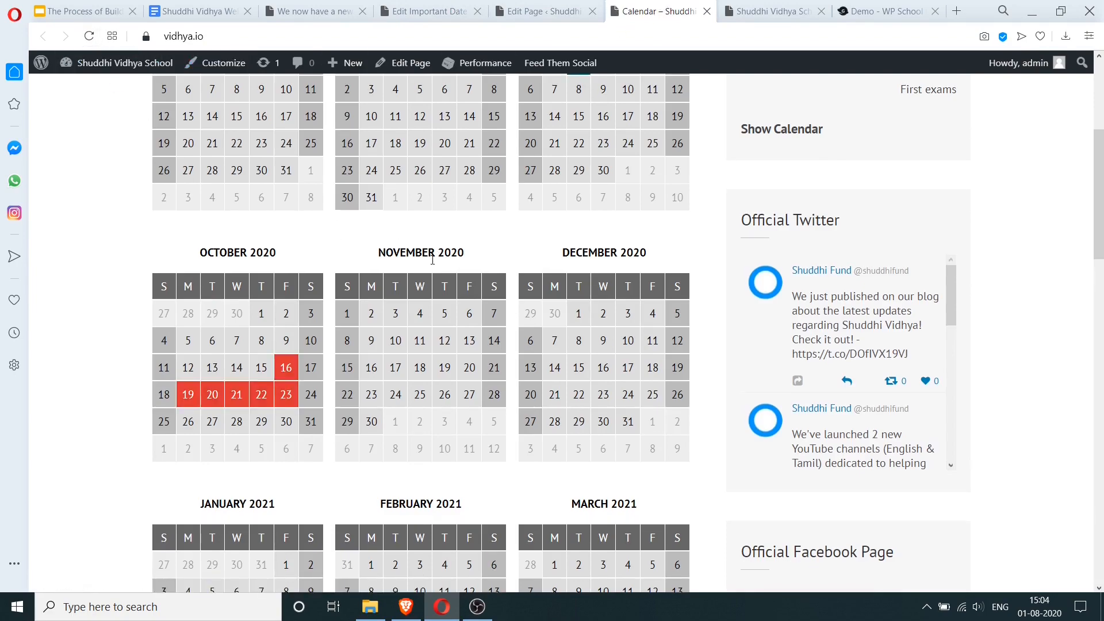
scroll(575, 323, "down", 2)
scroll(578, 315, "down", 6)
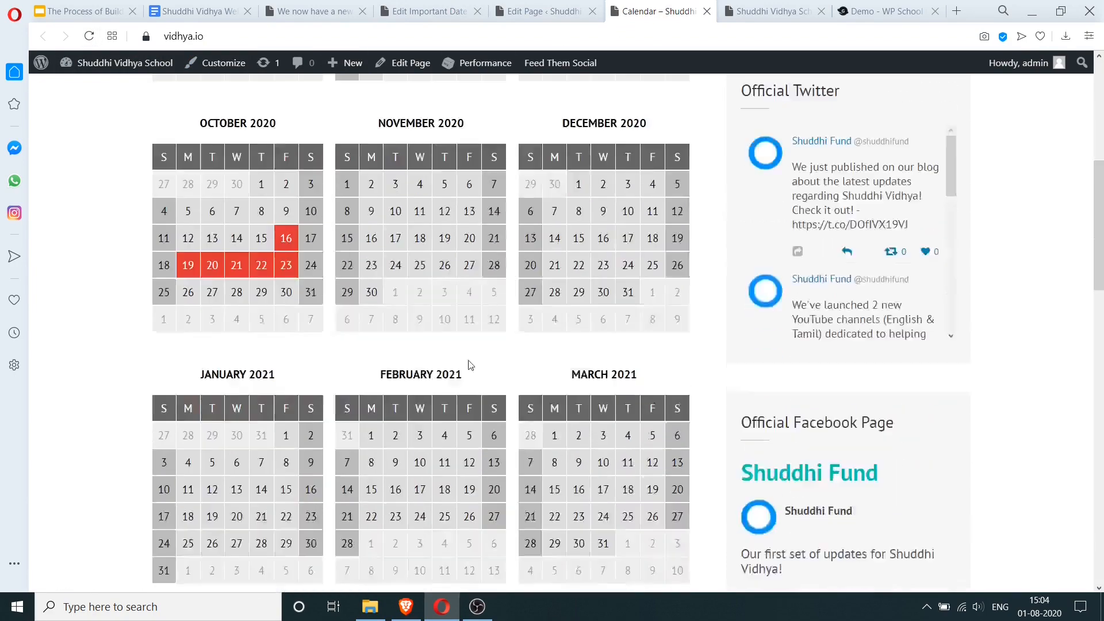
scroll(438, 217, "down", 6)
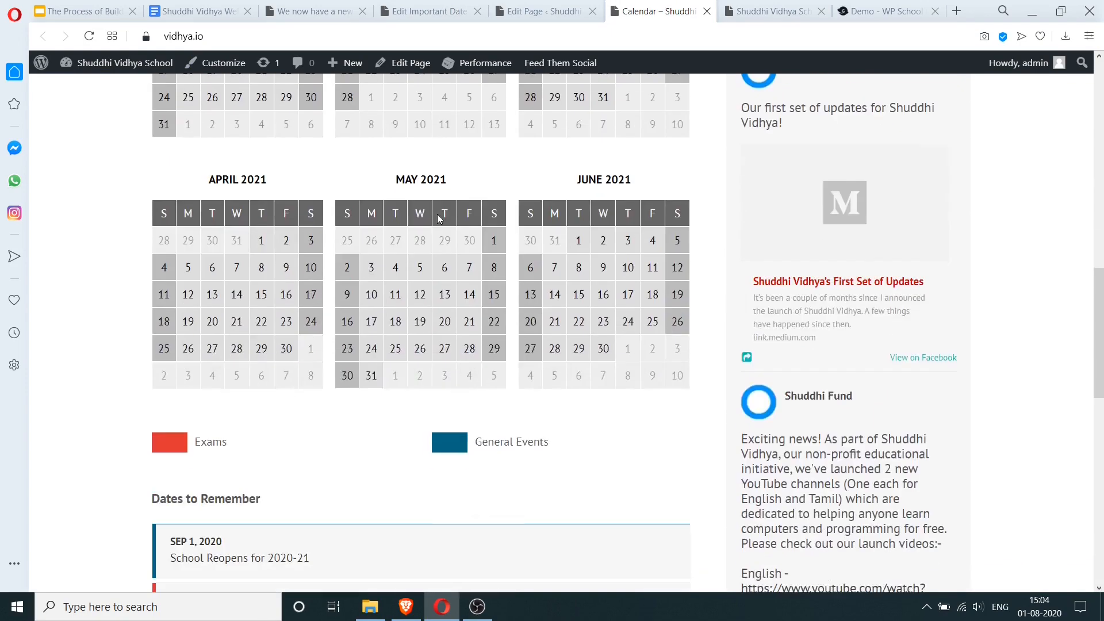
scroll(440, 218, "down", 5)
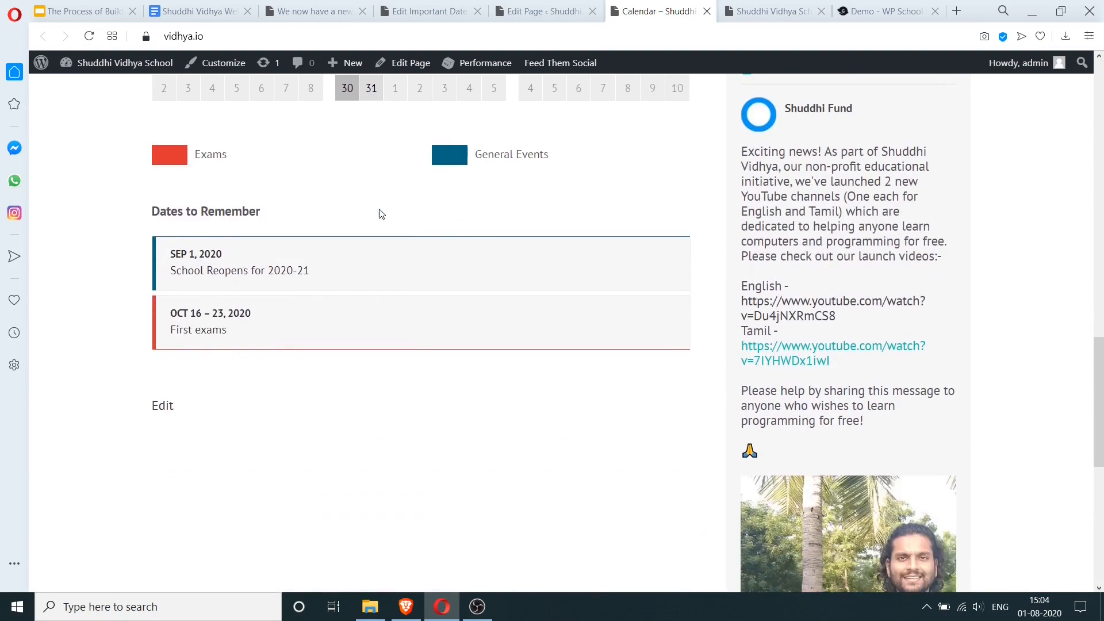
scroll(321, 286, "up", 20)
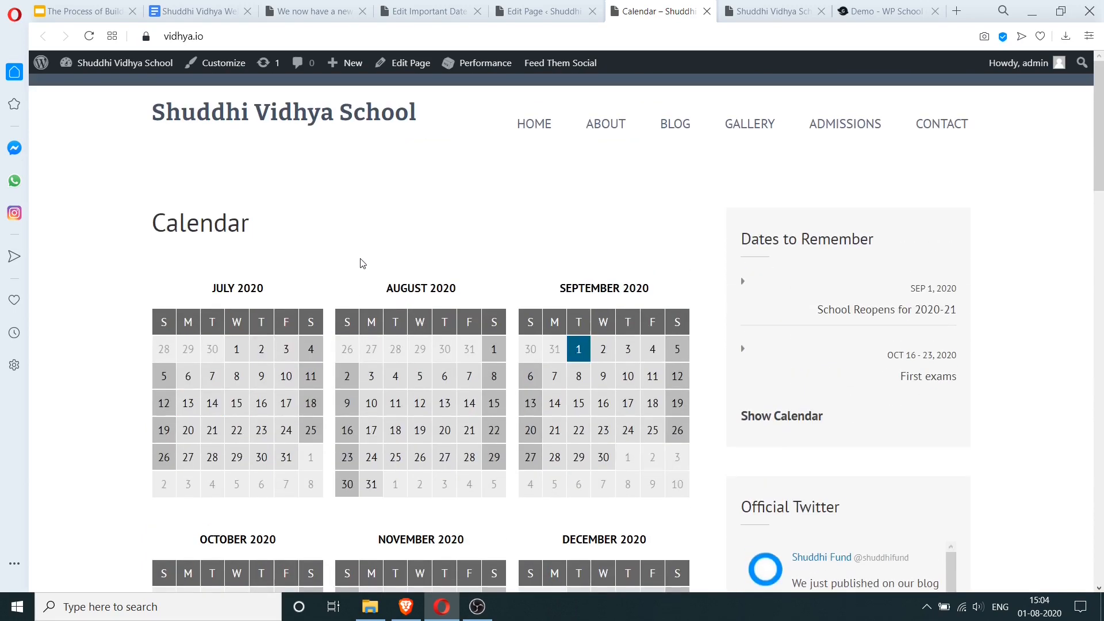
scroll(363, 263, "down", 6)
scroll(363, 257, "up", 5)
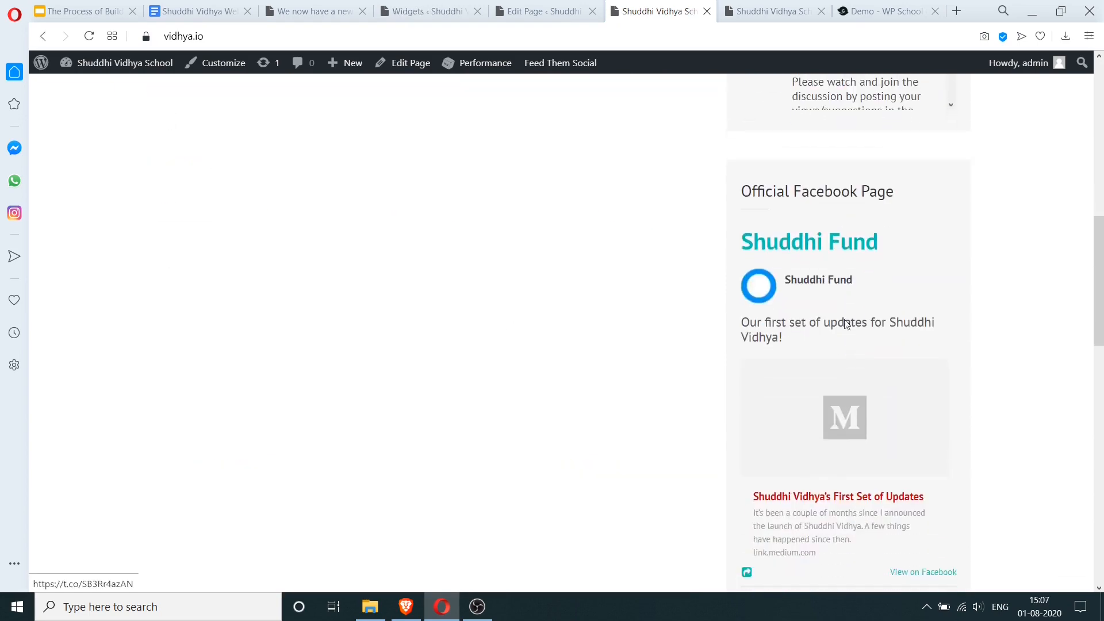
- Drag the Custom HTML 'Official Facebook Page' widget from Sidebar into Footer One and expand it
left_click(548, 5)
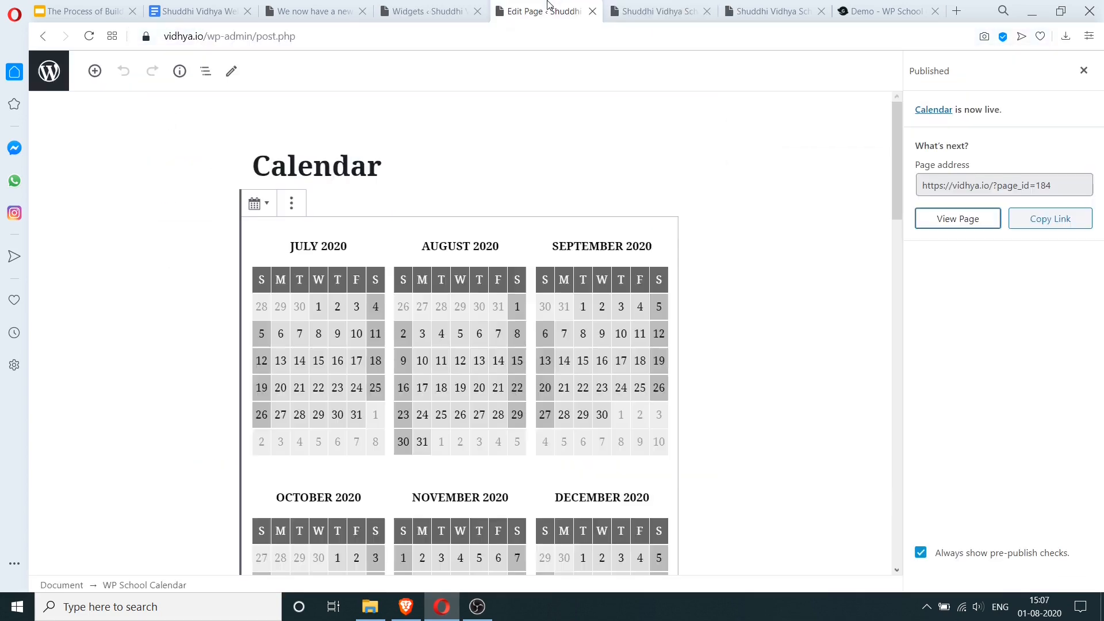
left_click(460, 17)
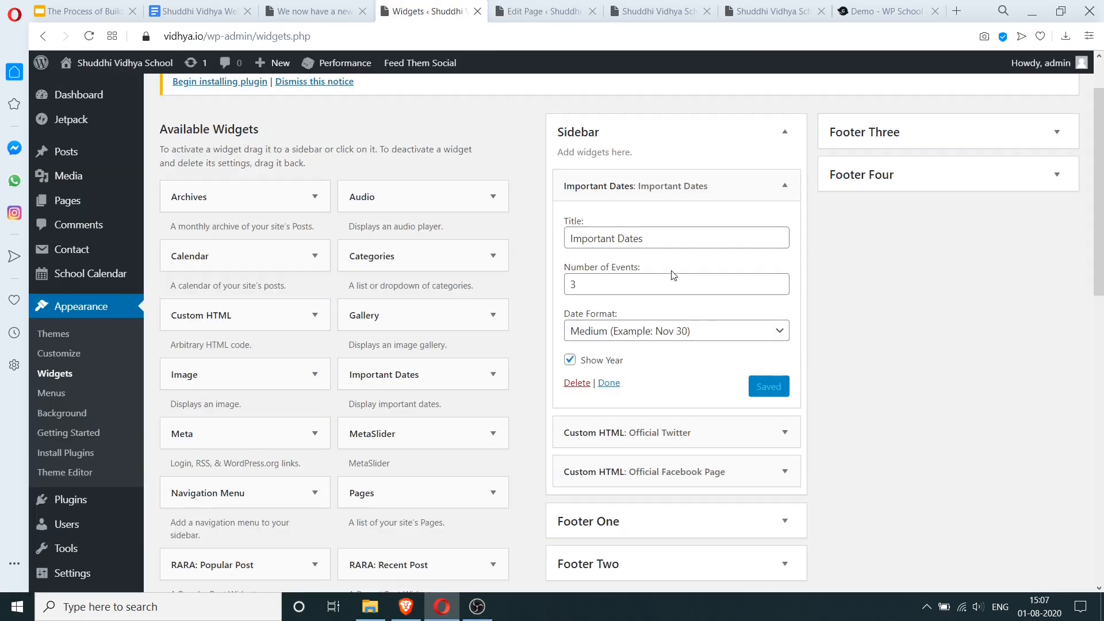
scroll(674, 275, "down", 3)
left_click_drag(645, 328, 639, 419)
left_click(786, 392)
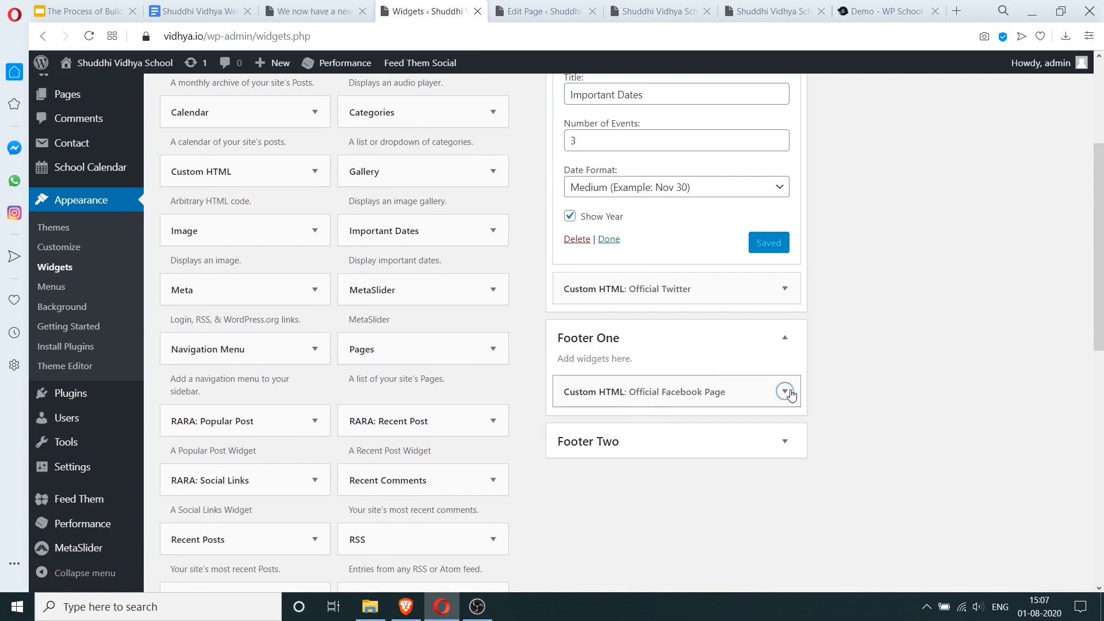
scroll(708, 377, "down", 4)
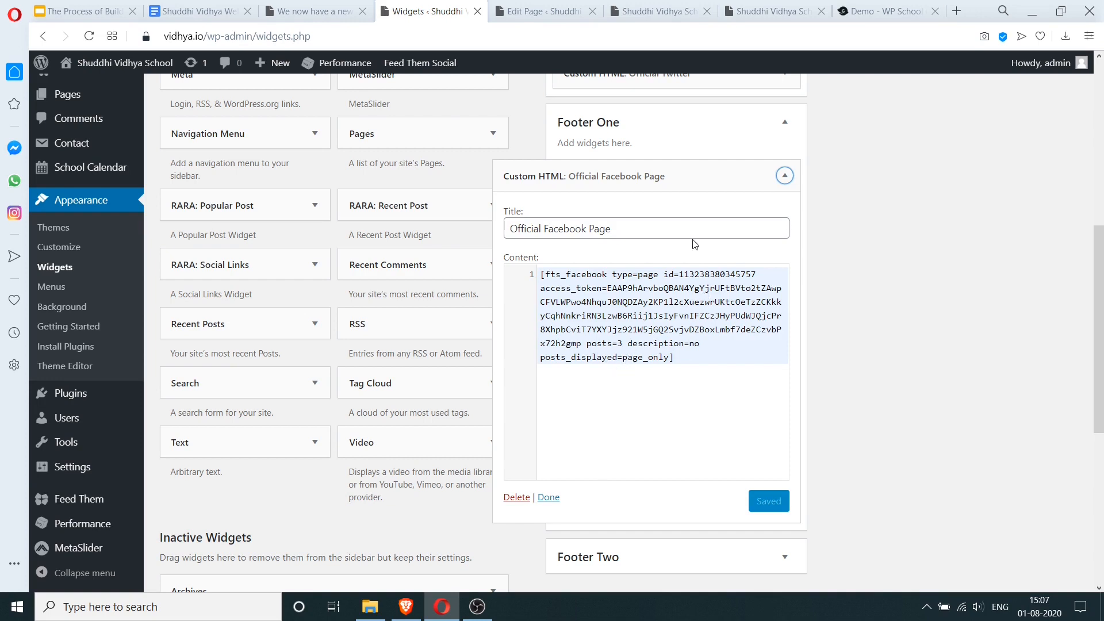
scroll(844, 299, "up", 8)
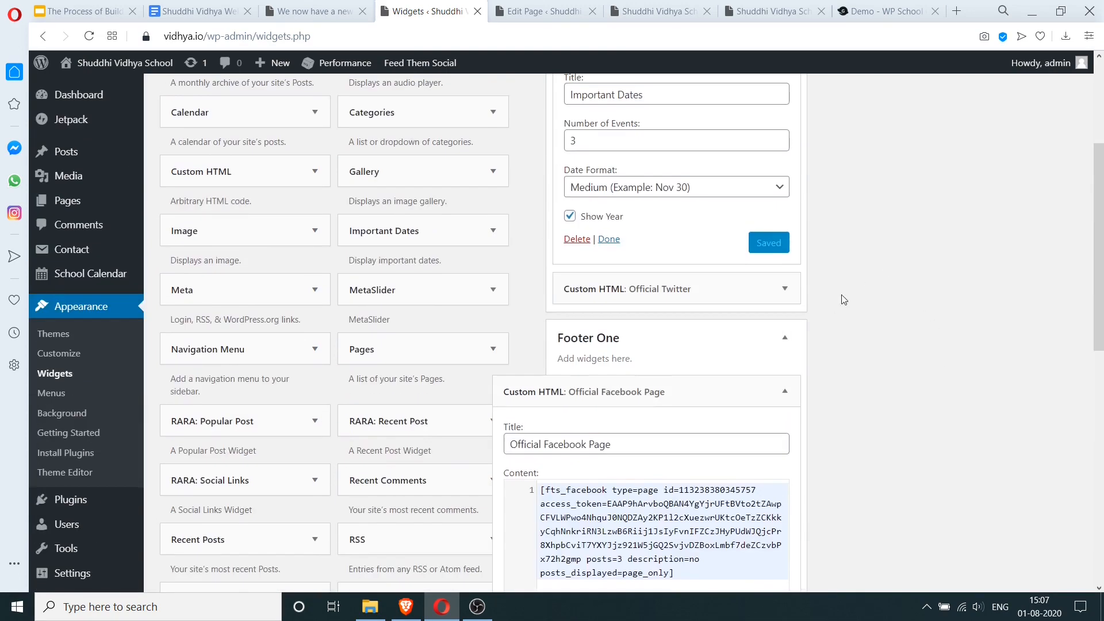
- Scroll the live home page to check the footer Facebook feed, then return to the Calendar editor
left_click(753, 11)
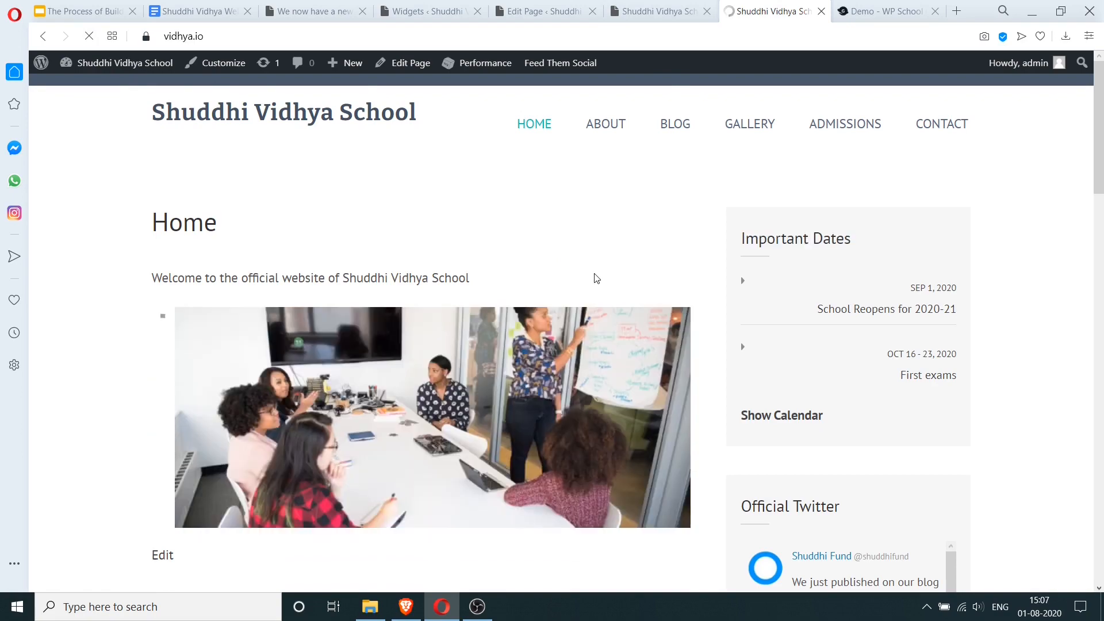
scroll(718, 271, "down", 5)
scroll(719, 271, "down", 15)
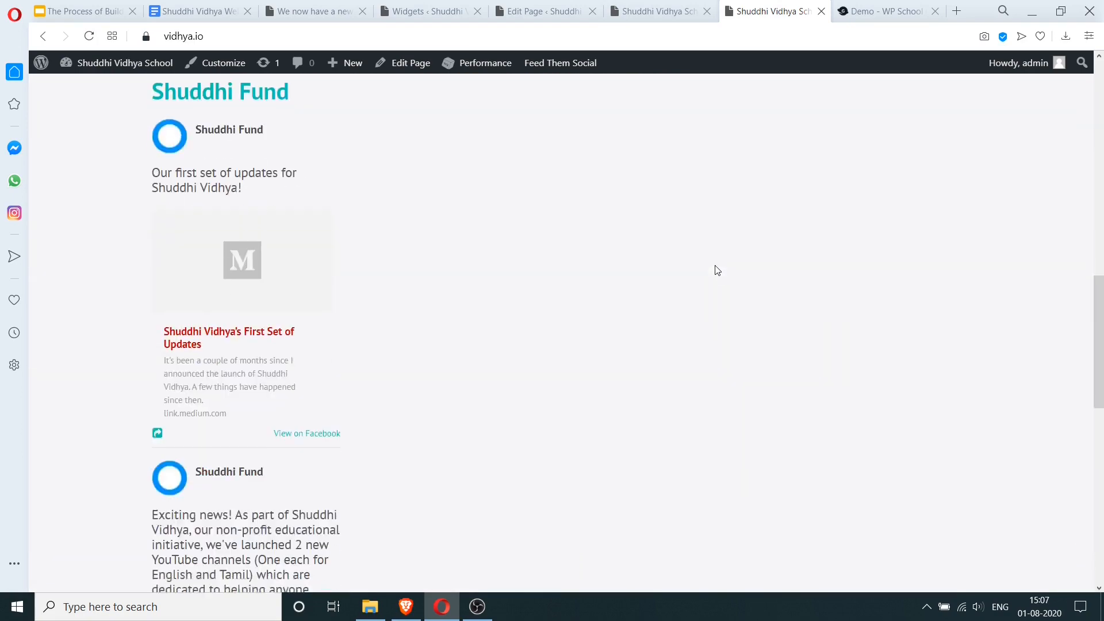
scroll(718, 272, "up", 15)
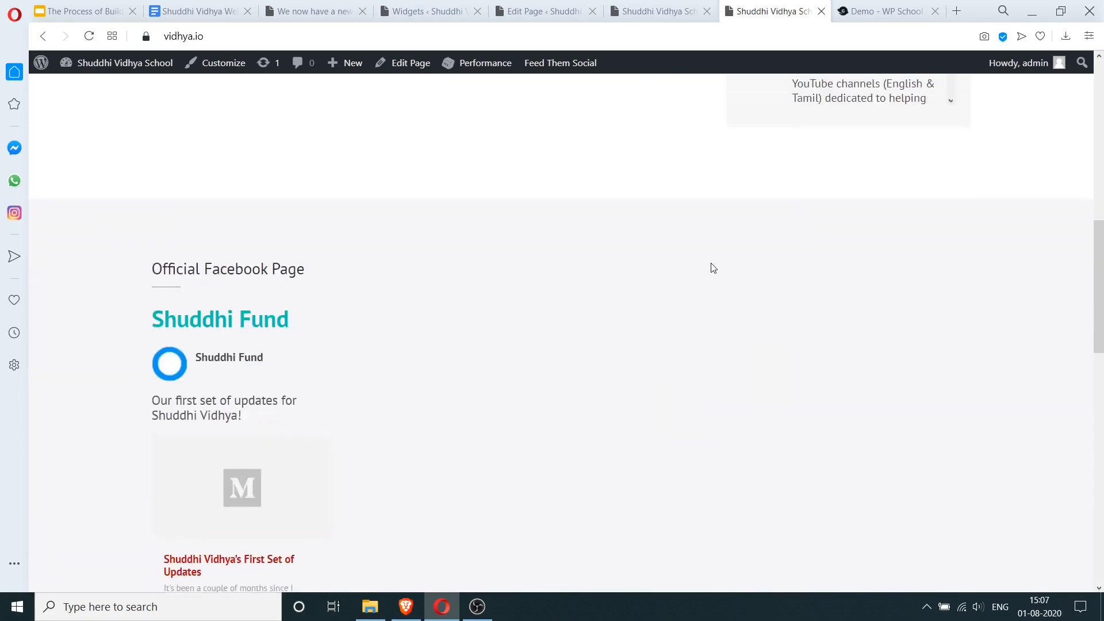
scroll(713, 268, "down", 12)
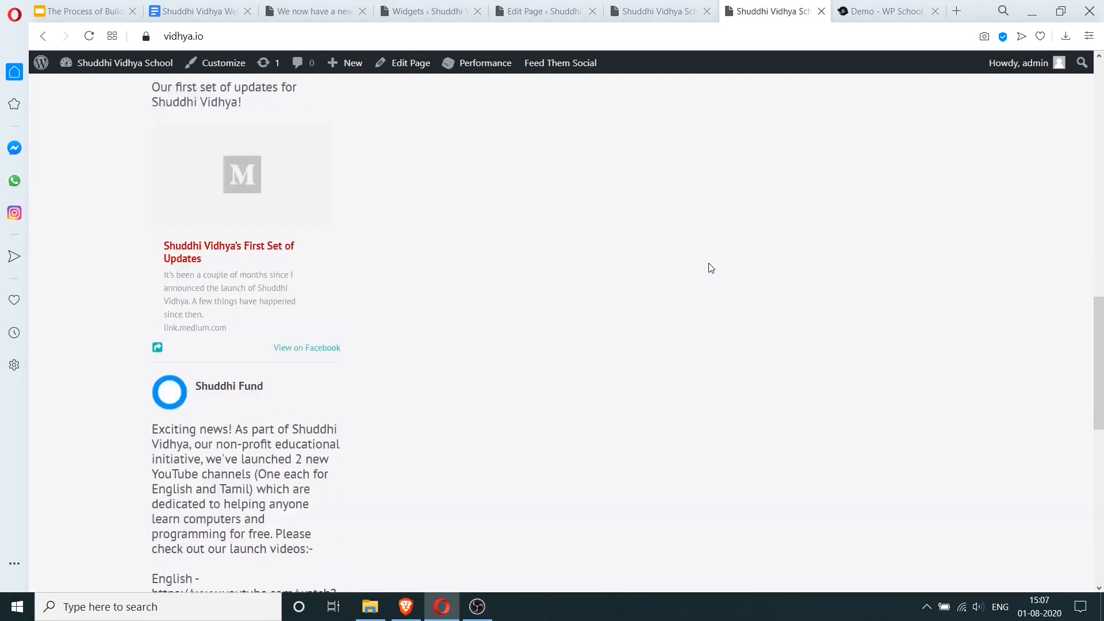
scroll(713, 267, "up", 12)
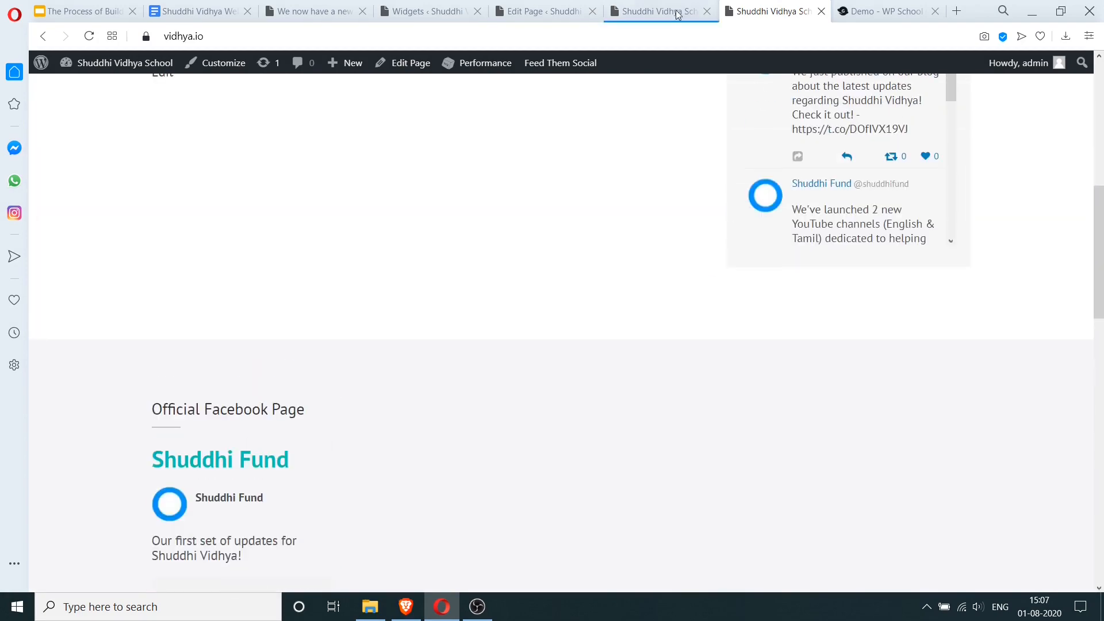
left_click(655, 11)
left_click(569, 11)
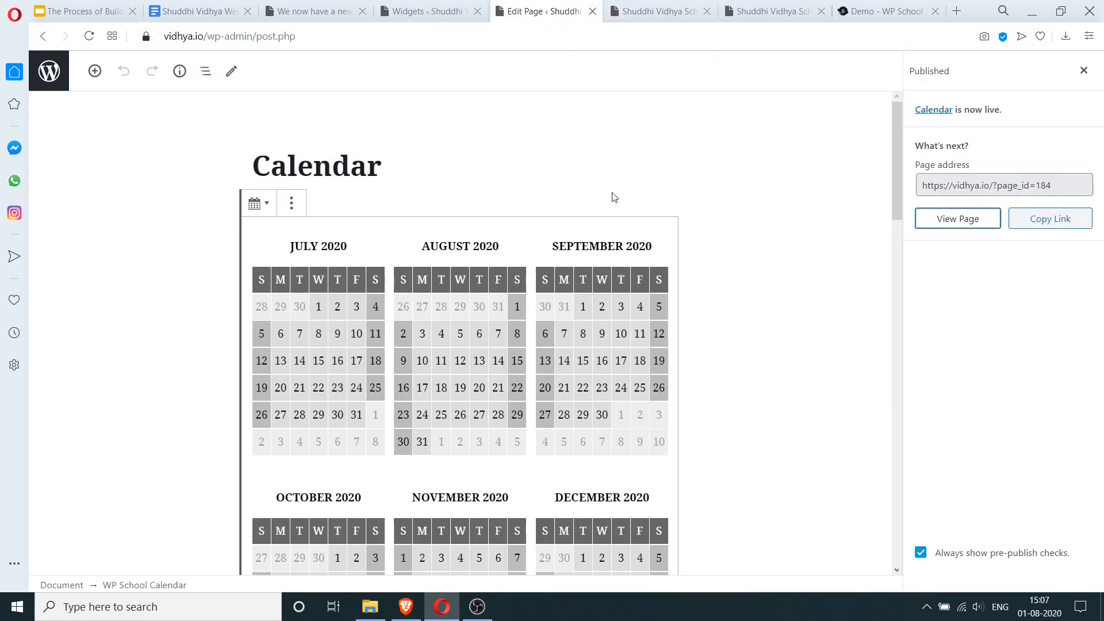
- Change the Official Facebook Page widget's post count to 0 and save the widget
left_click(426, 11)
double_click(566, 352)
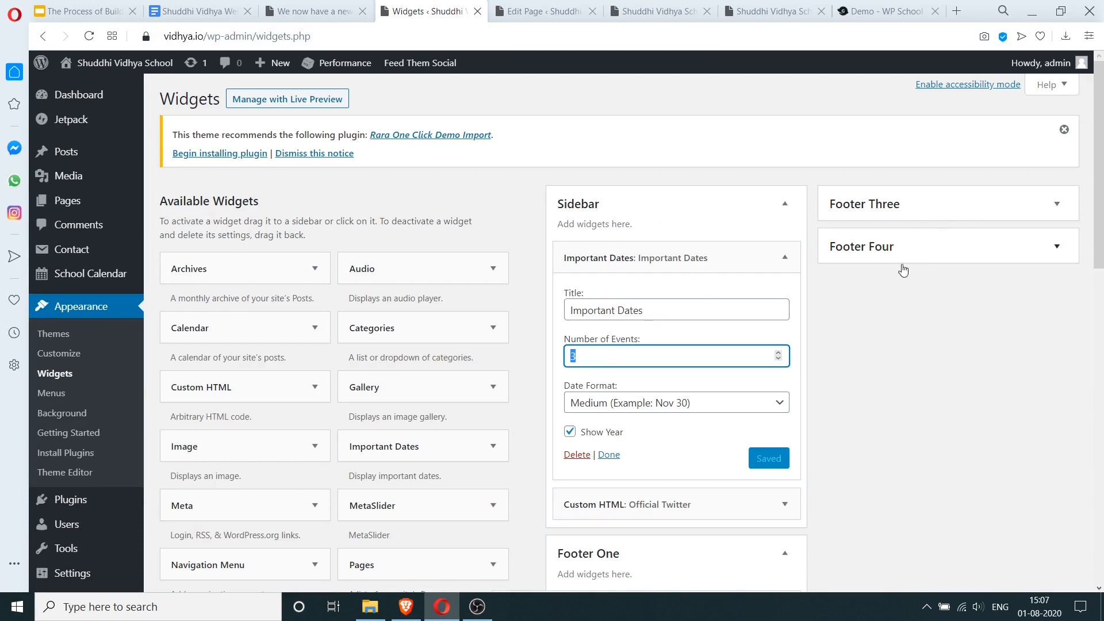
scroll(904, 270, "down", 4)
scroll(665, 366, "down", 3)
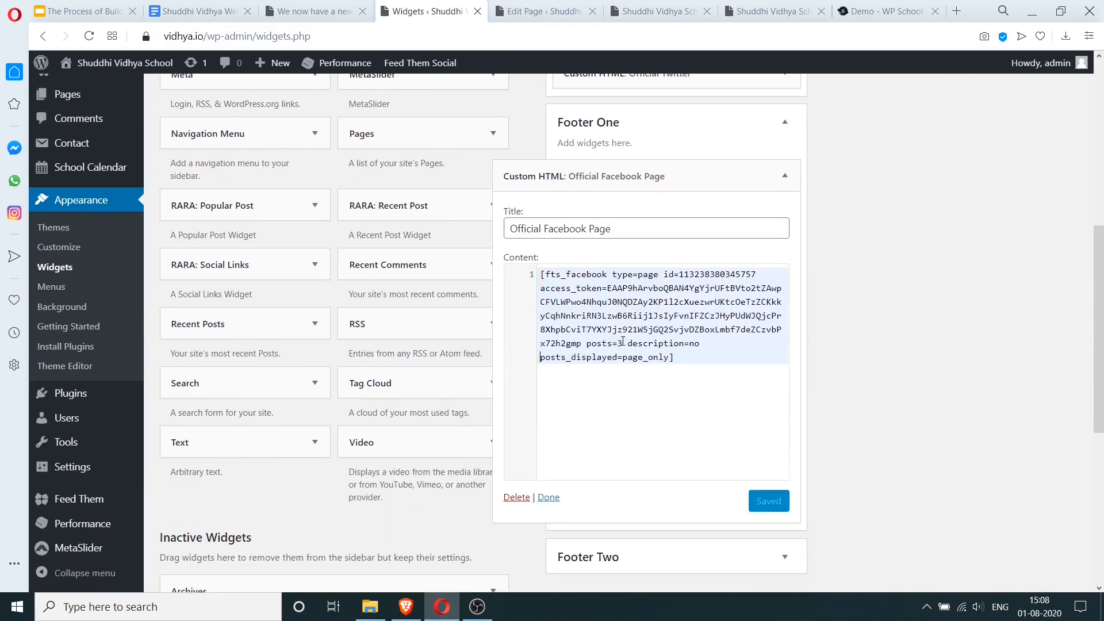
key("BackSpace")
type("0")
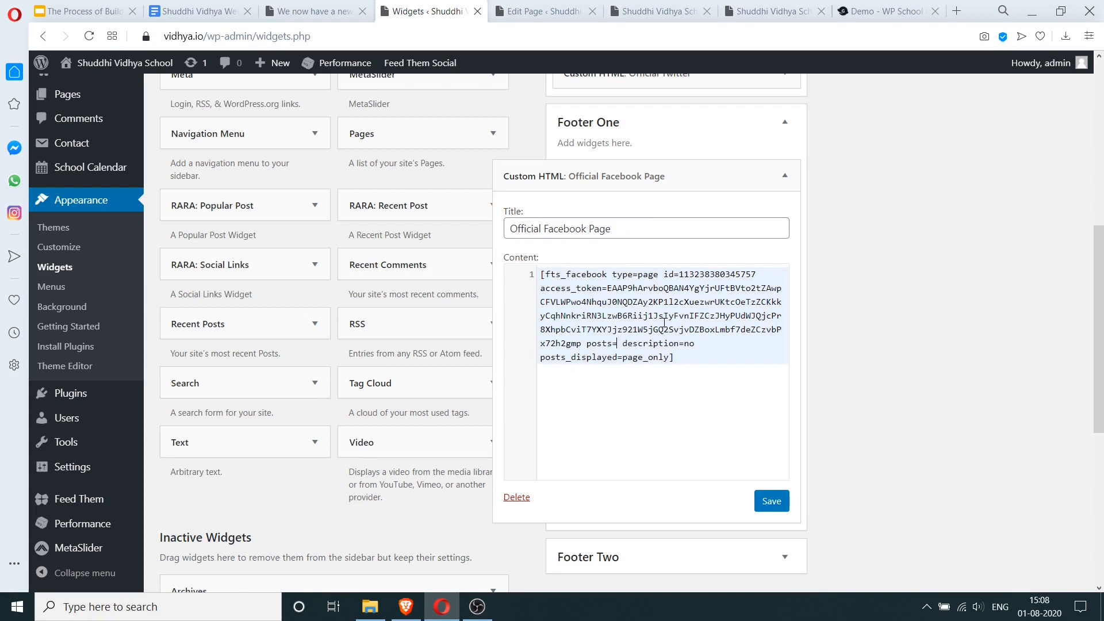
left_click(782, 504)
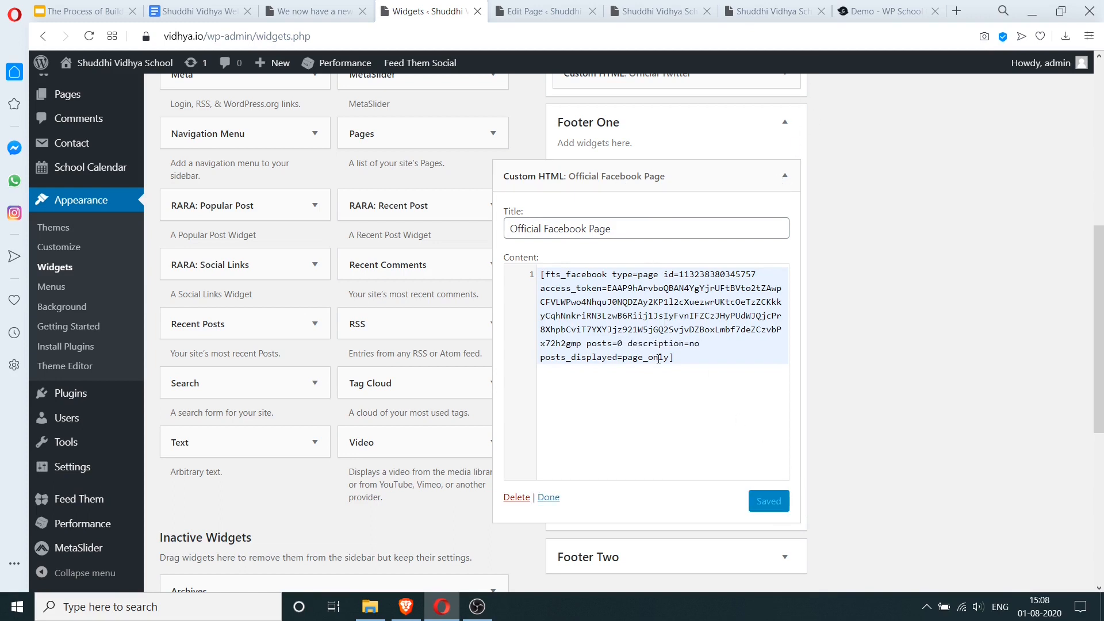
left_click(759, 11)
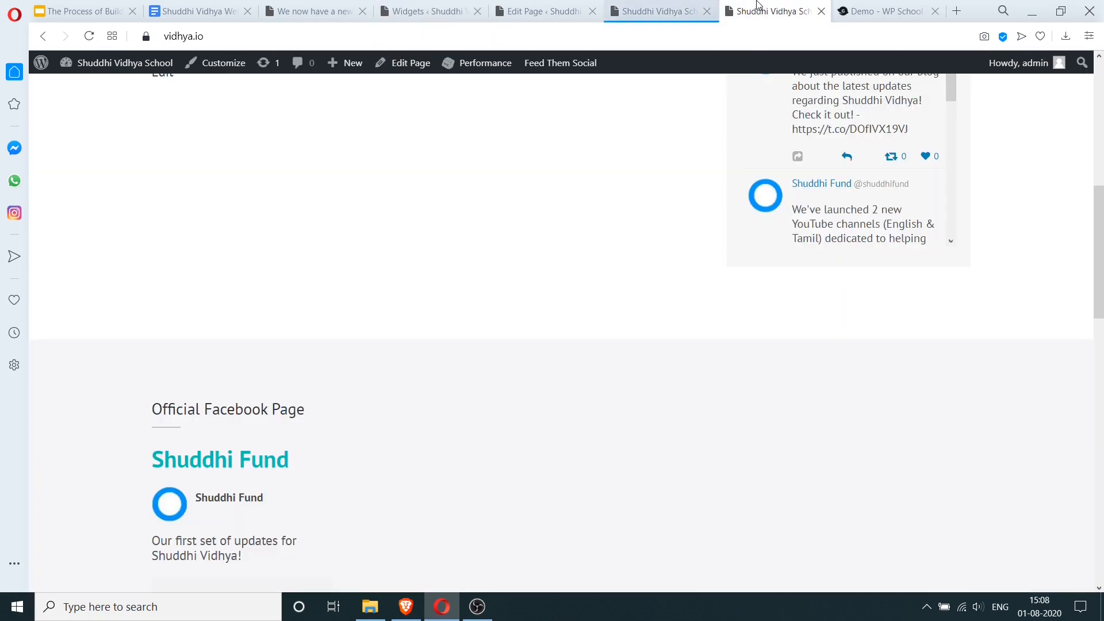
- Reload the site to check the footer Facebook feed, then close the outdated site tab
left_click(89, 36)
scroll(452, 302, "down", 5)
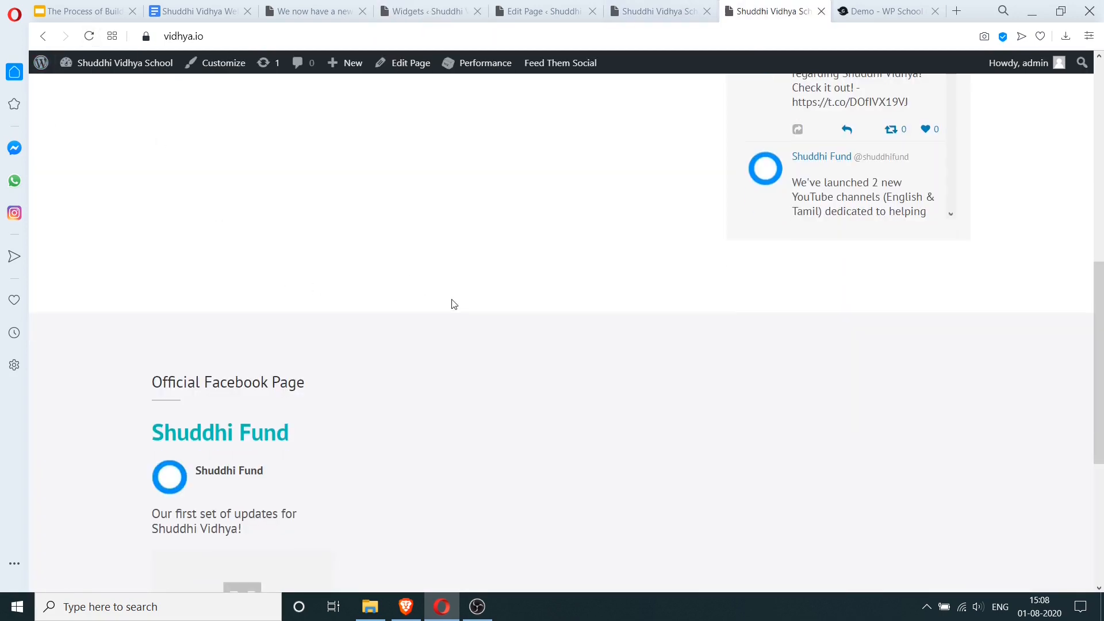
scroll(452, 305, "down", 1)
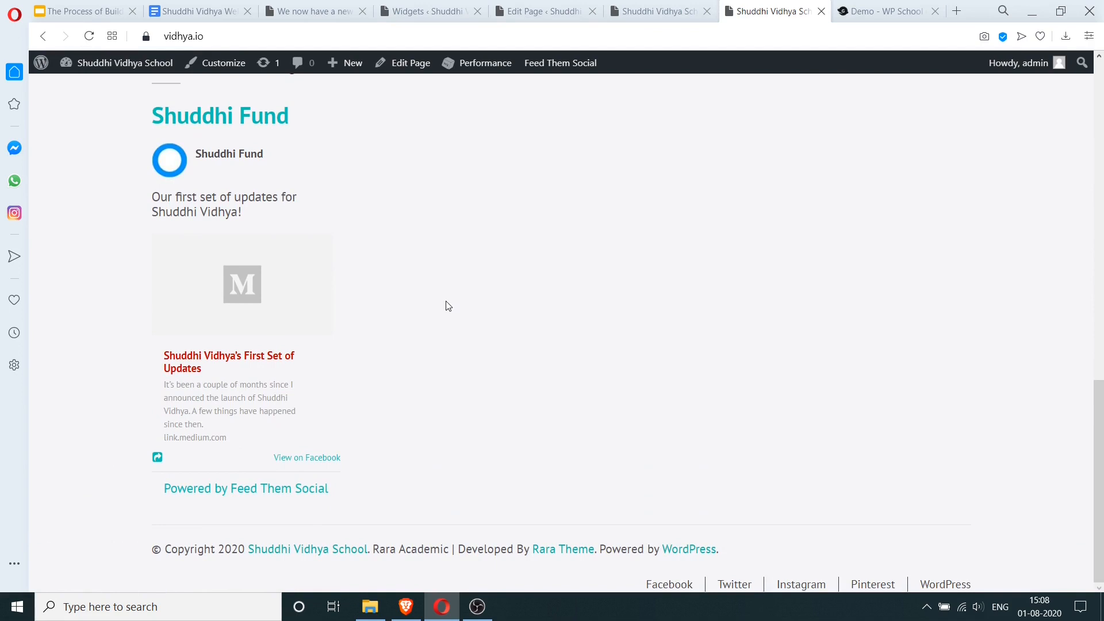
scroll(271, 281, "up", 3)
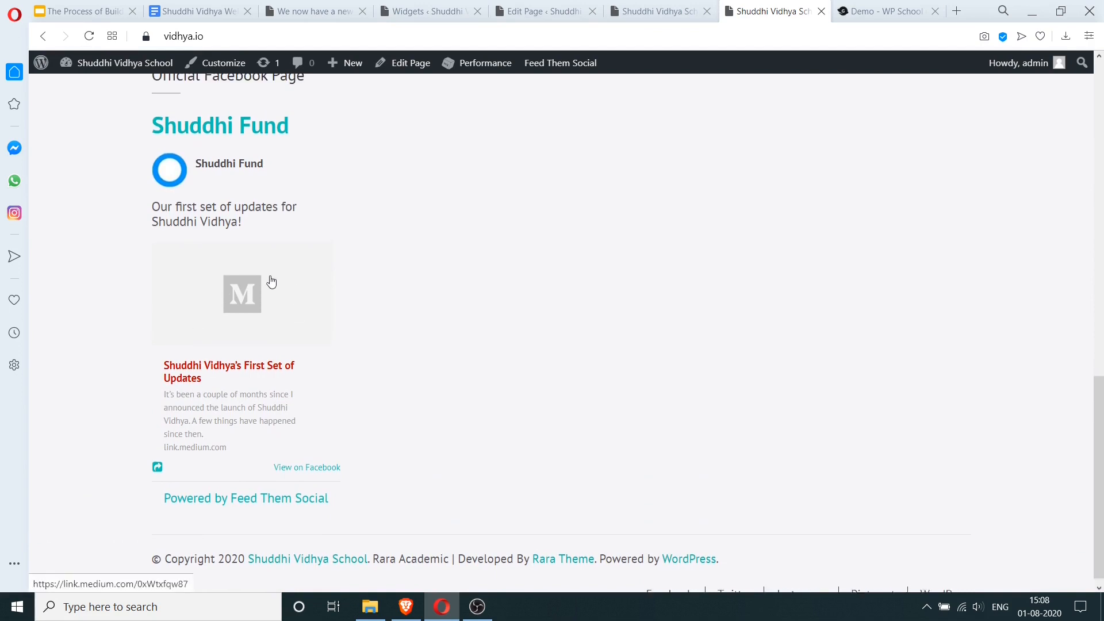
scroll(362, 308, "down", 3)
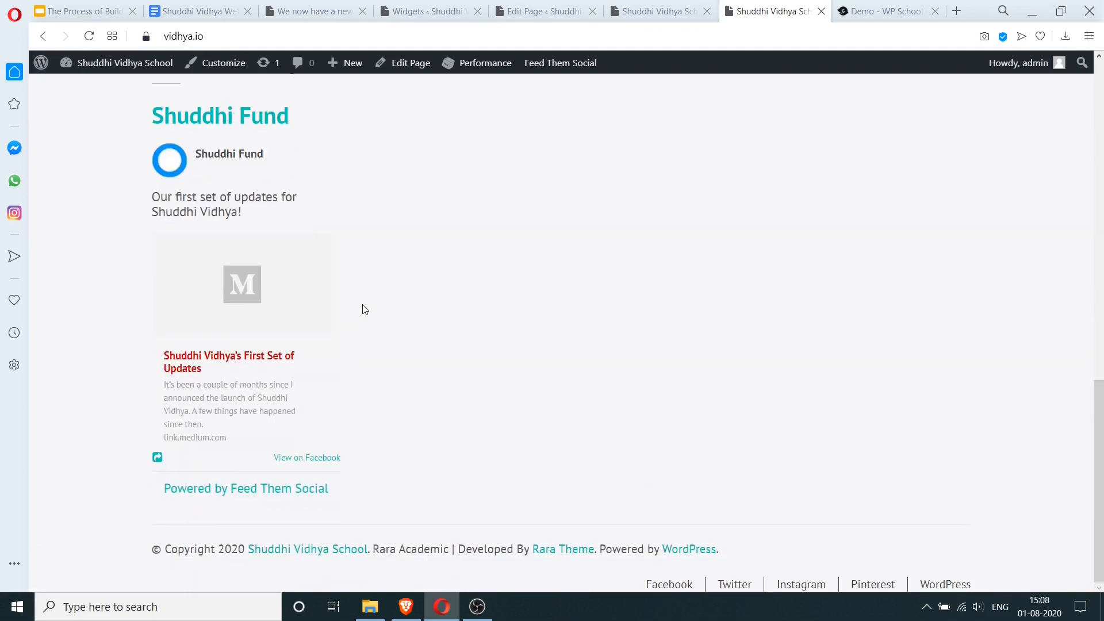
scroll(363, 309, "up", 20)
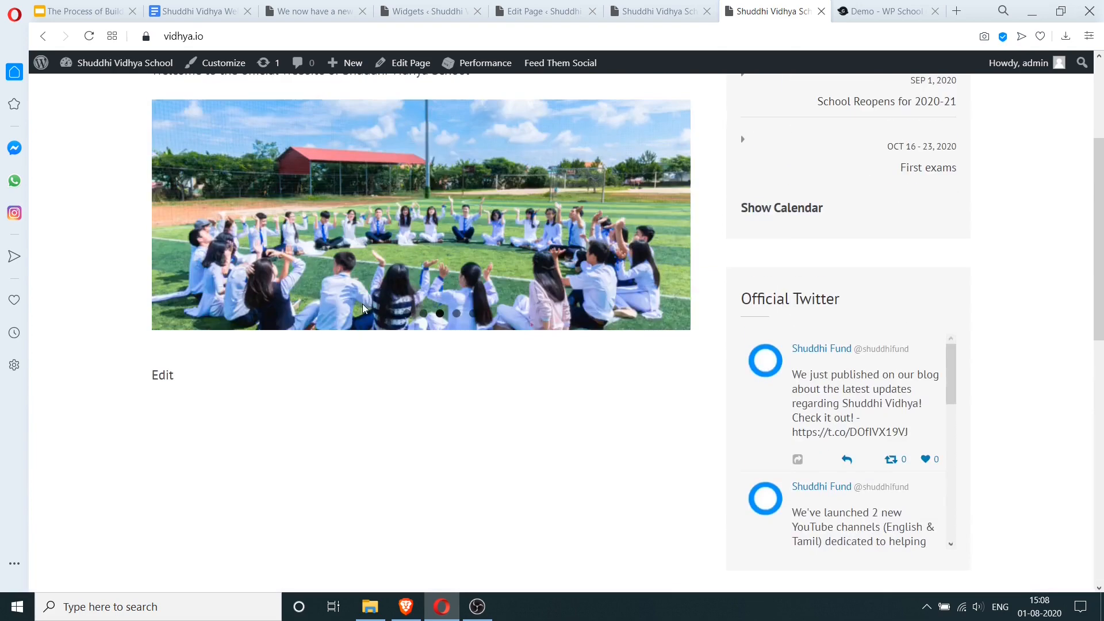
scroll(368, 304, "down", 20)
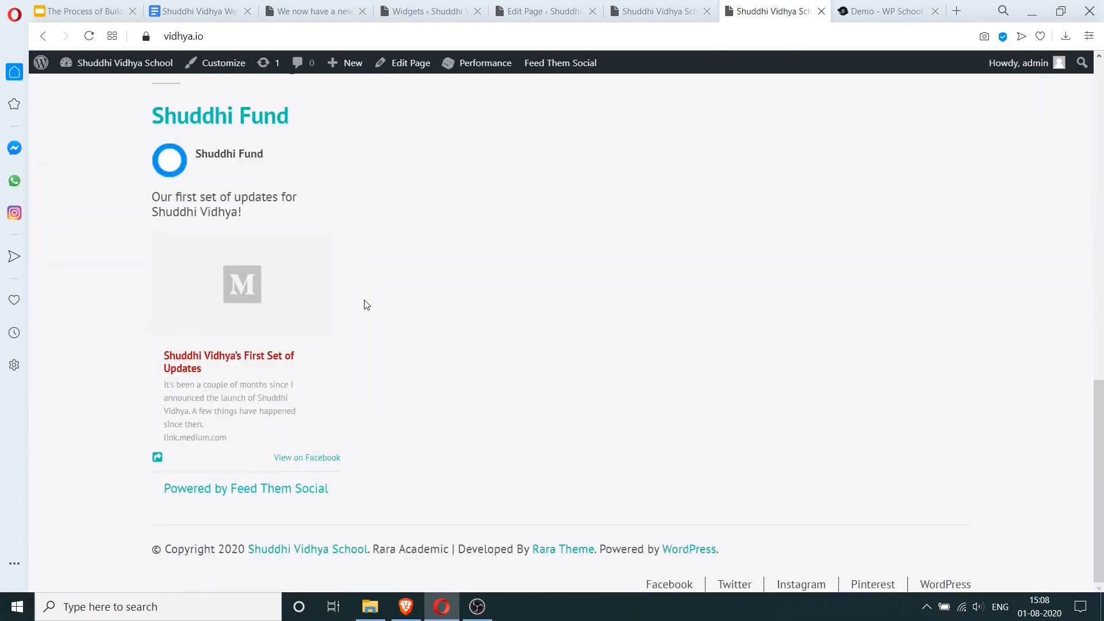
left_click(674, 4)
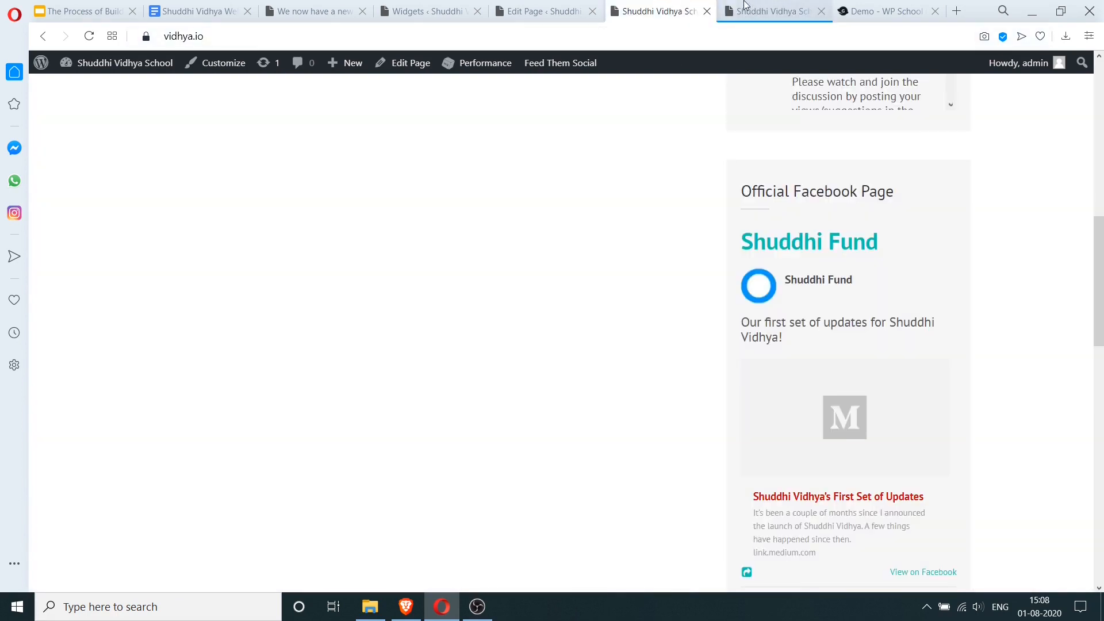
left_click(707, 11)
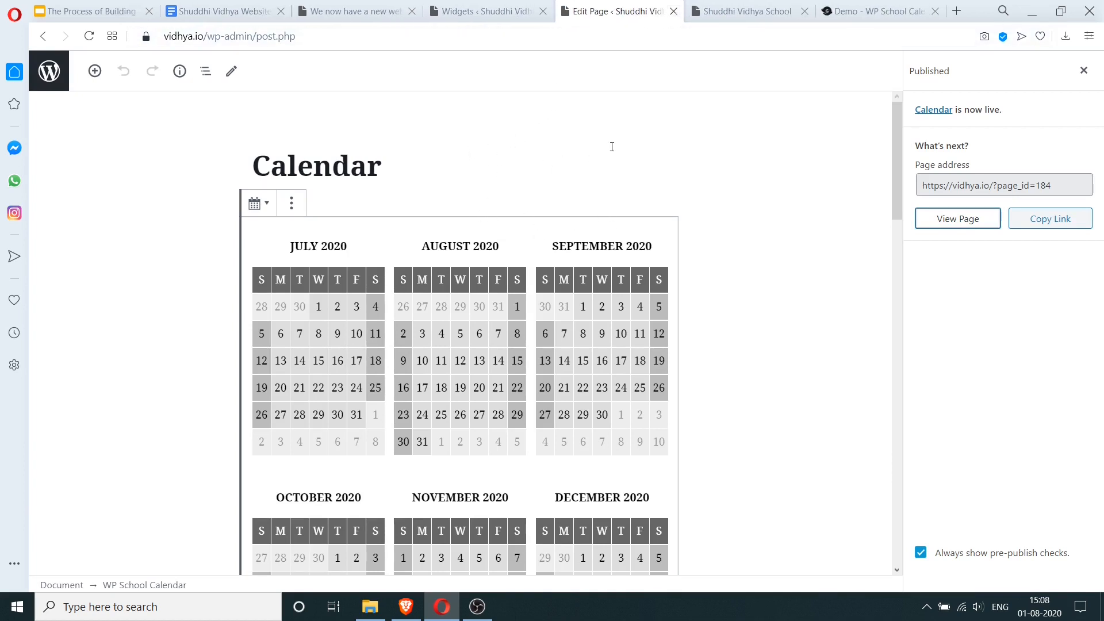
- Add the Calendar page to the Primary menu from the Menus screen
left_click(500, 7)
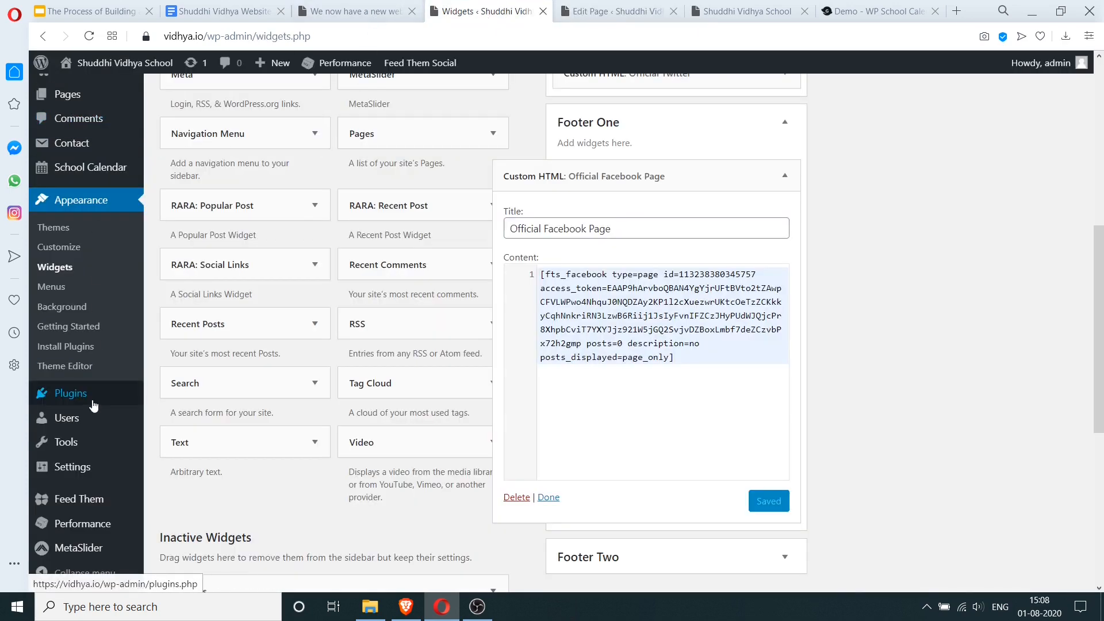
mouse_move(78, 381)
left_click(61, 287)
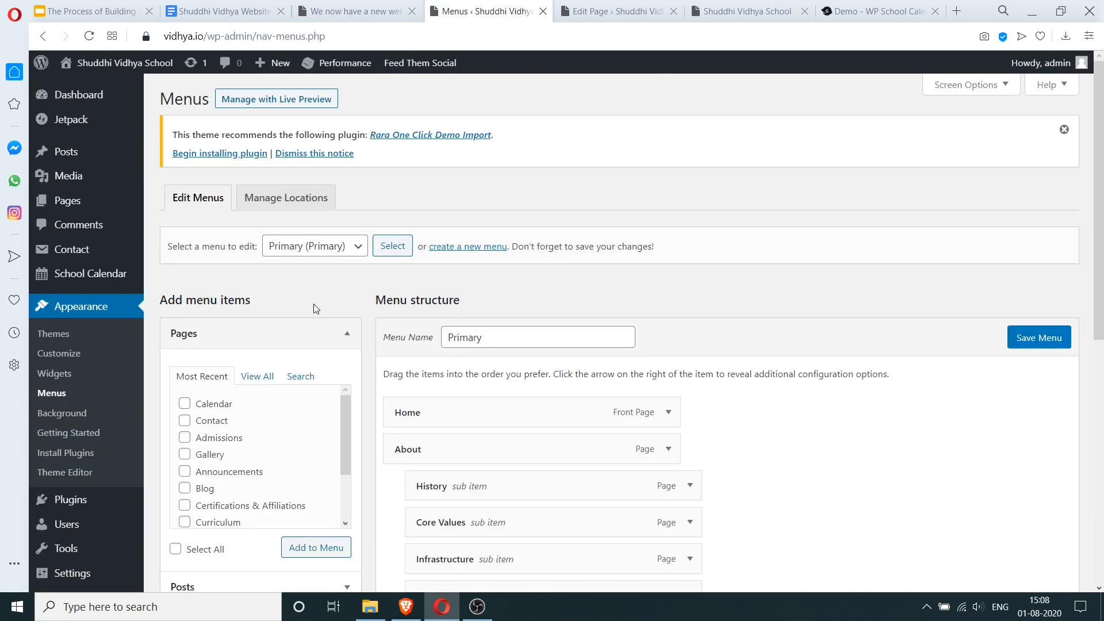
scroll(313, 309, "down", 2)
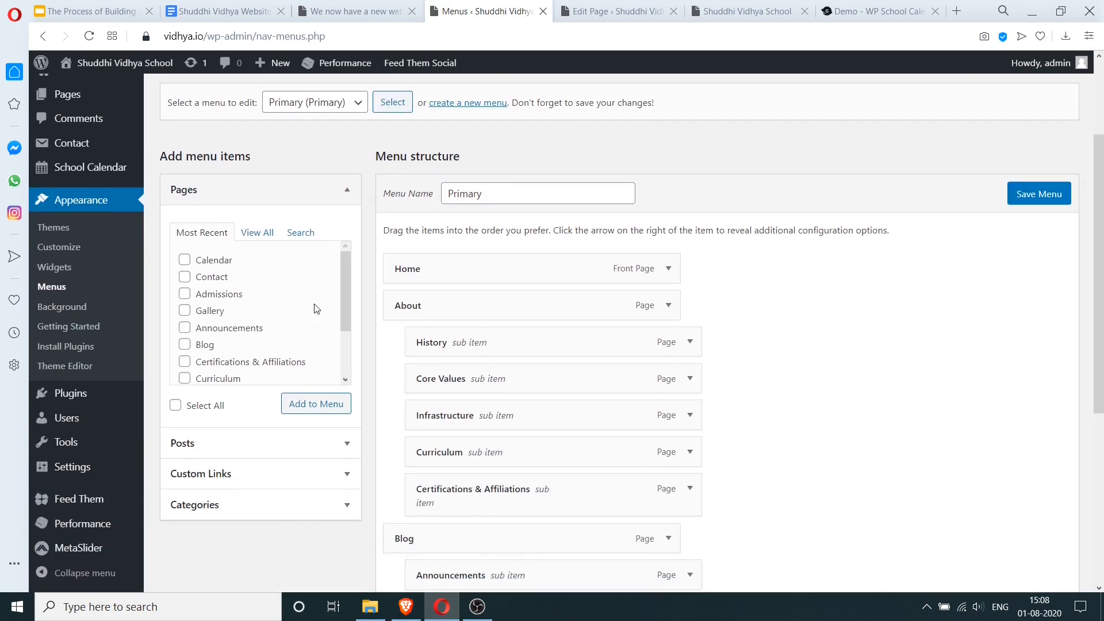
left_click(185, 260)
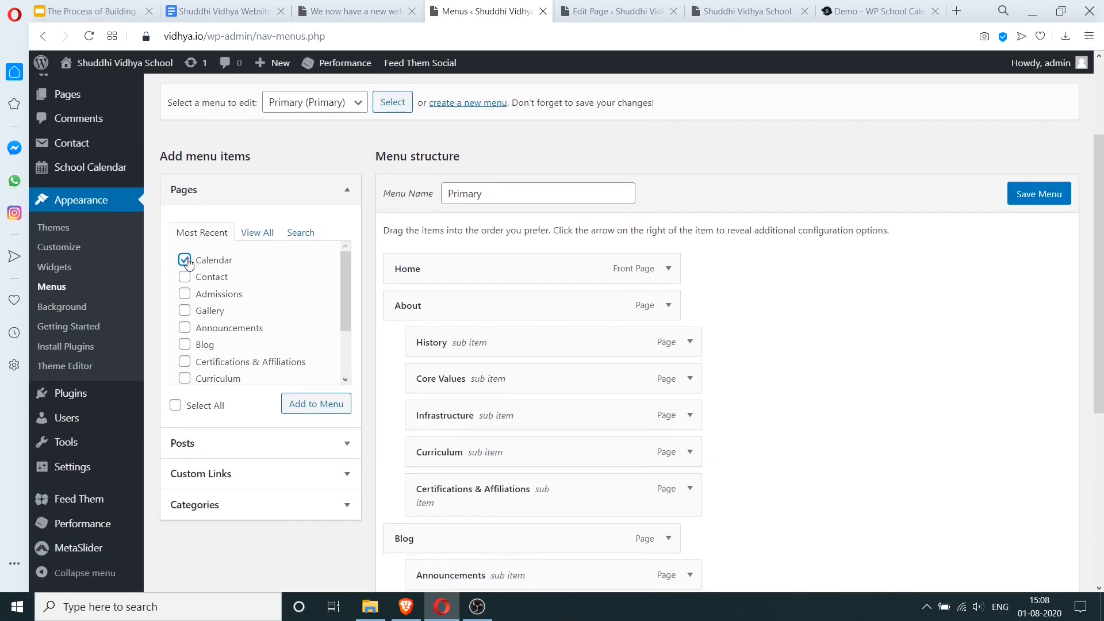
left_click(316, 409)
- Move the Calendar menu item up so it sits after About and before Blog
scroll(610, 327, "down", 4)
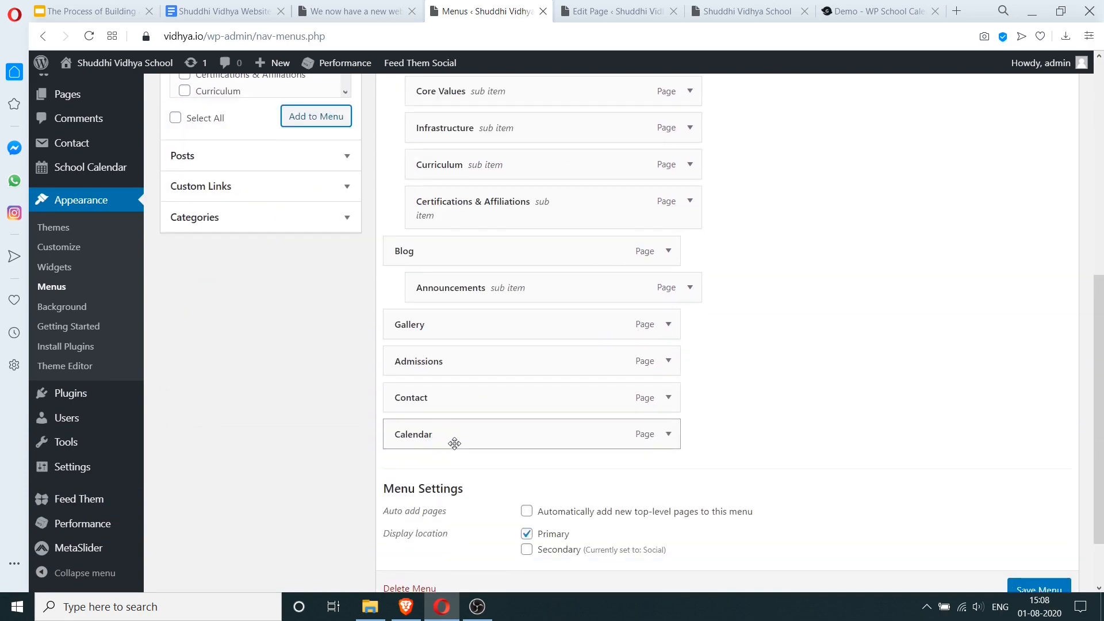
scroll(456, 446, "up", 4)
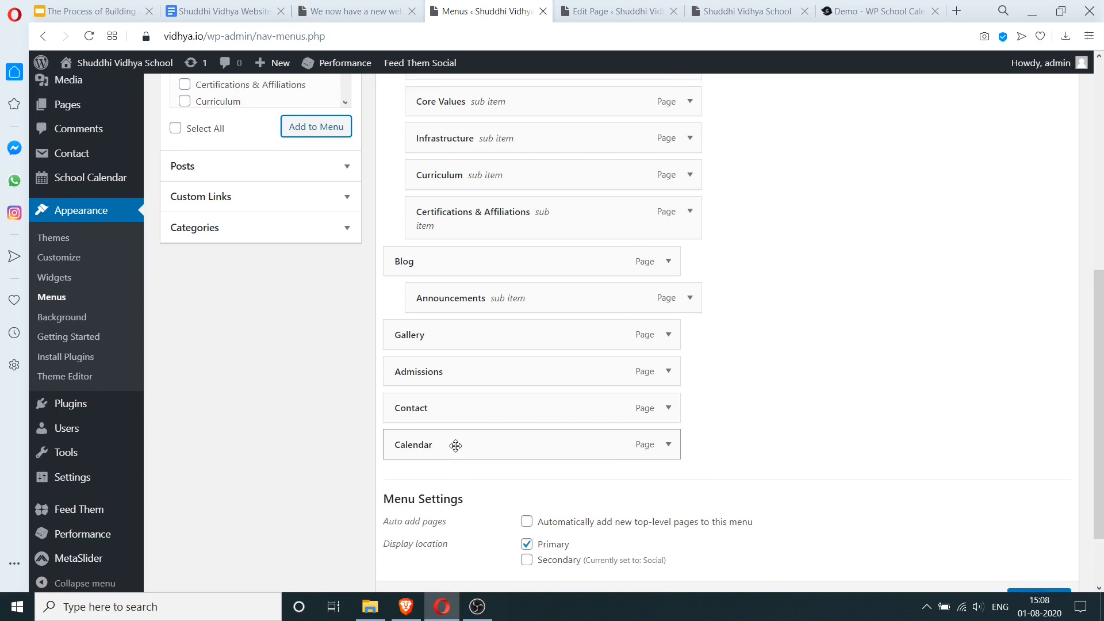
scroll(455, 442, "down", 4)
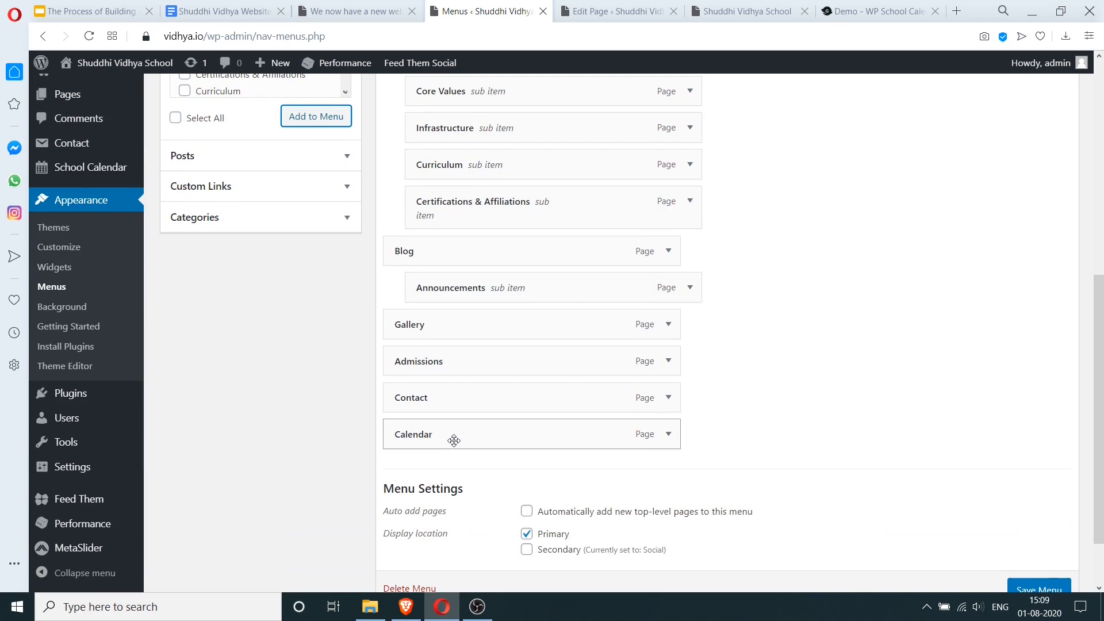
scroll(454, 441, "up", 6)
scroll(454, 439, "down", 6)
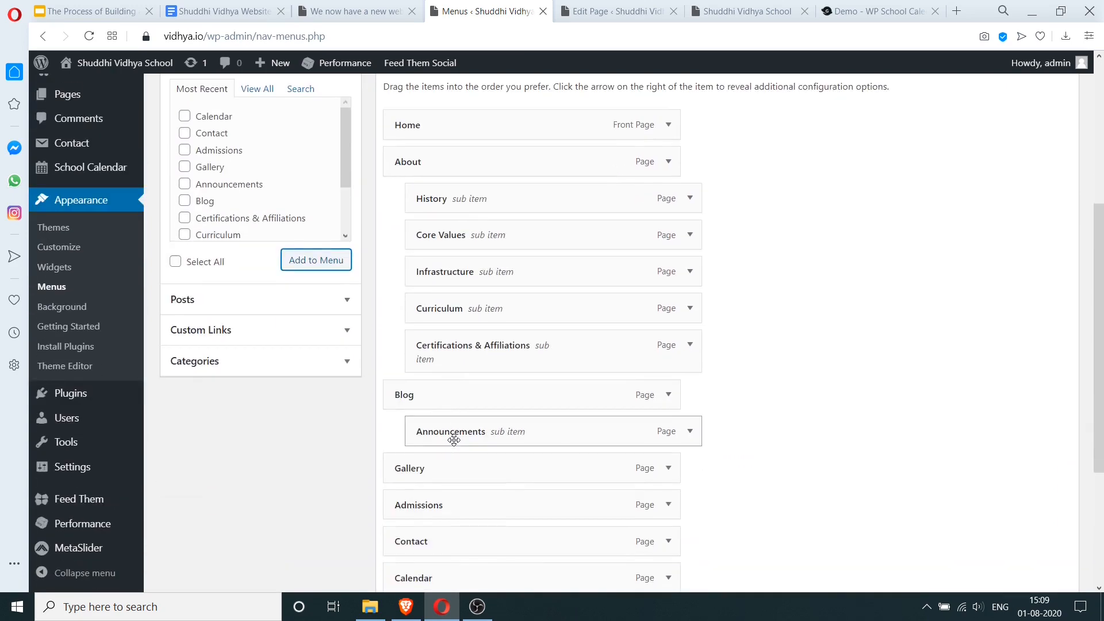
left_click_drag(455, 440, 448, 271)
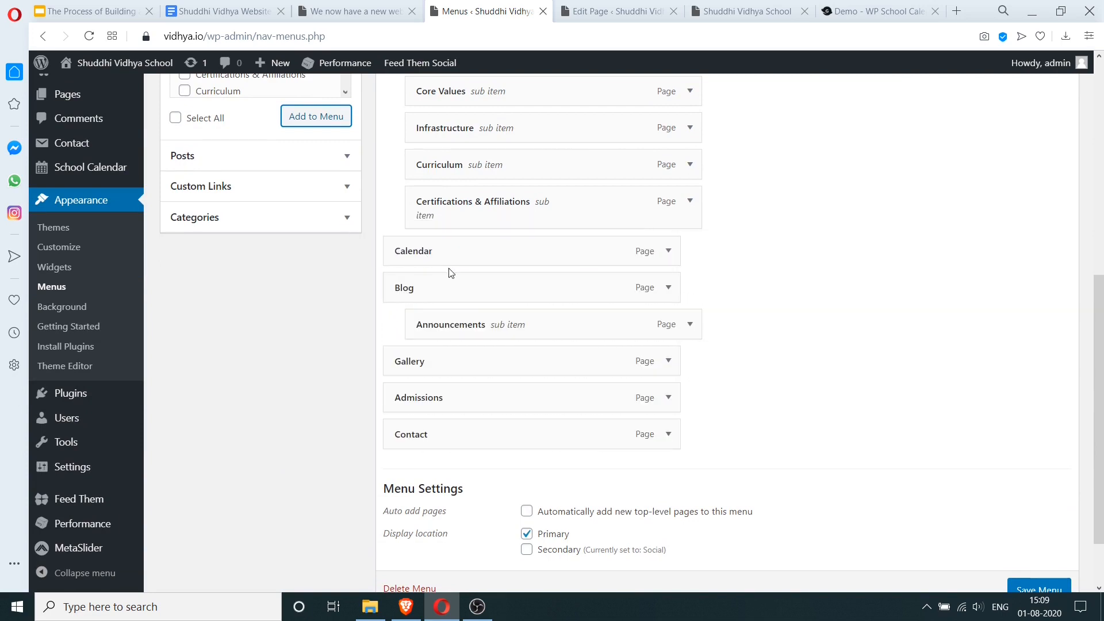
- Try prefixing the Calendar menu label with 'Academic', then revert it to Calendar
left_click(669, 251)
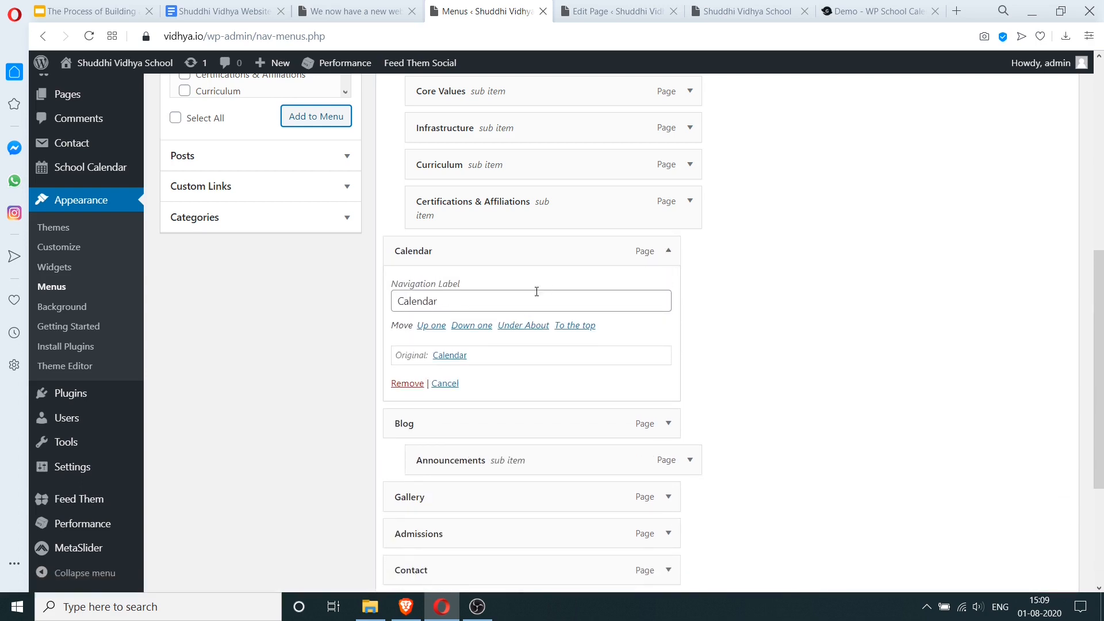
left_click(504, 297)
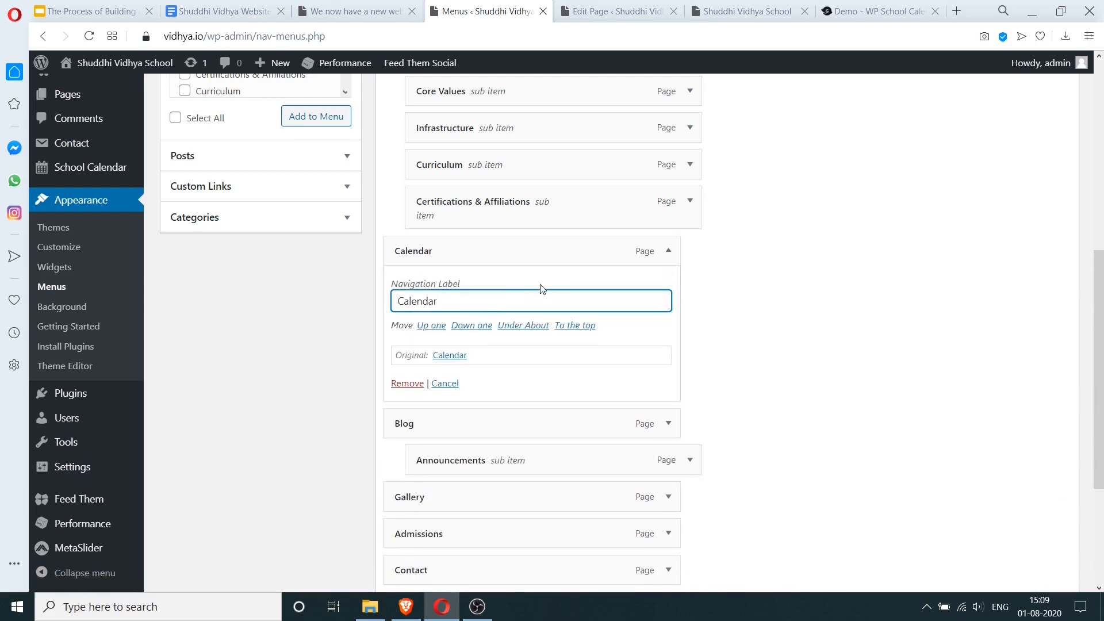
key("Home")
type("Academic")
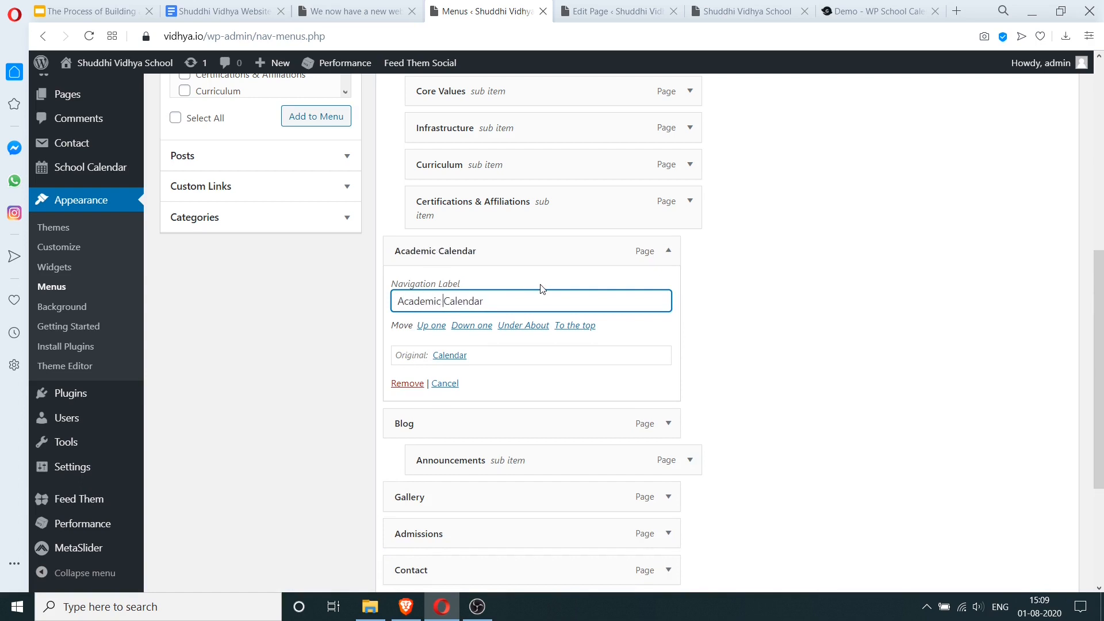
key("shift+Home")
key("BackSpace")
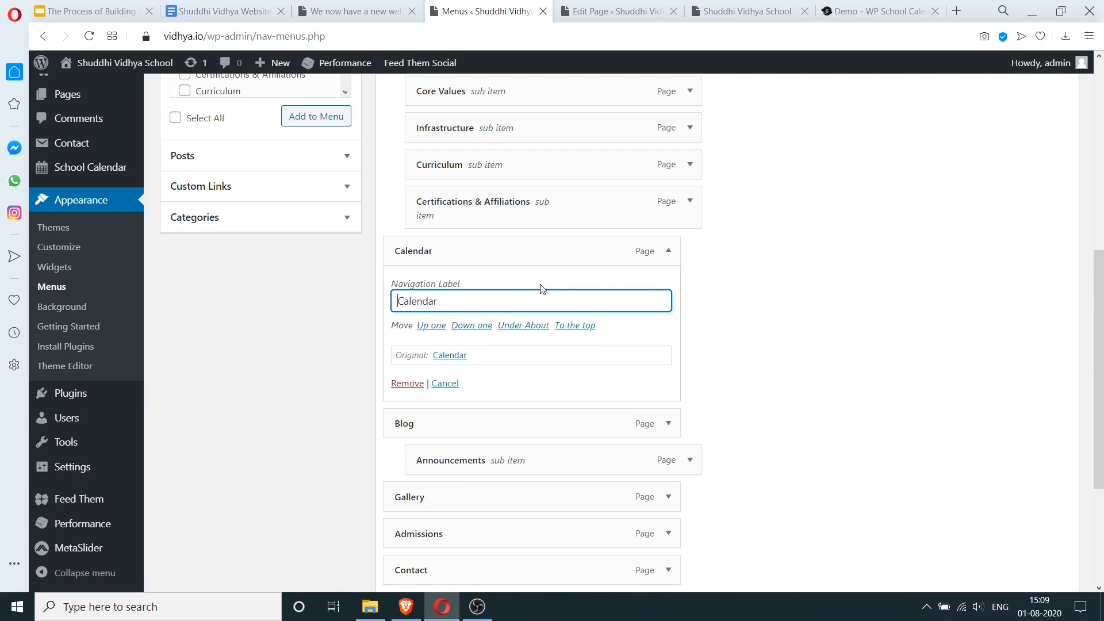
left_click(450, 383)
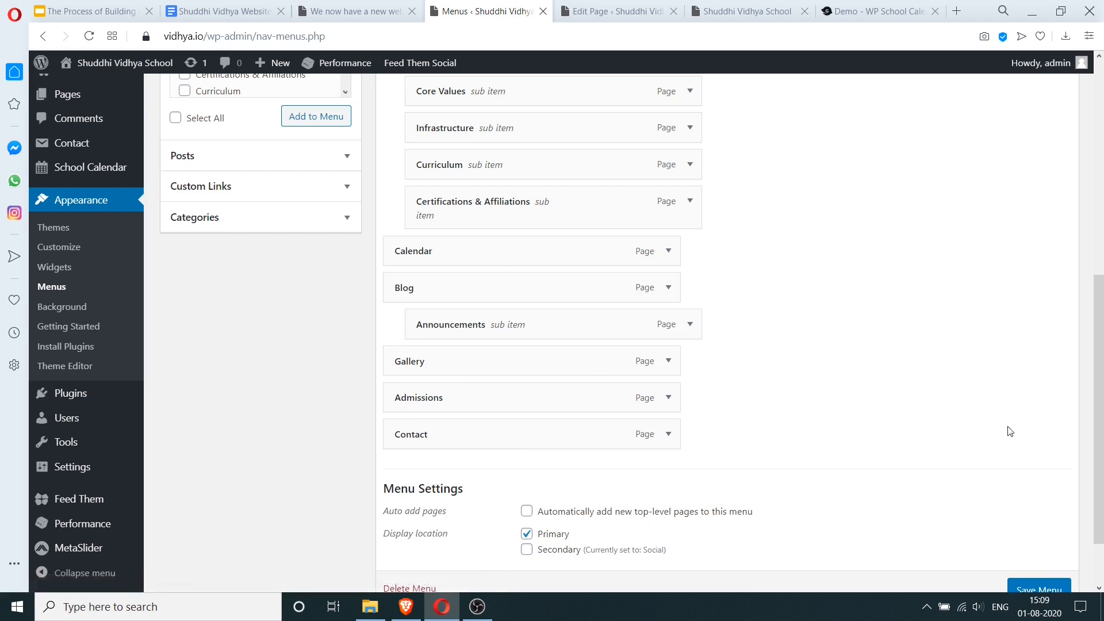
- Save the Primary menu and reload the live site to show CALENDAR in navigation
scroll(1003, 461, "down", 2)
left_click(1038, 512)
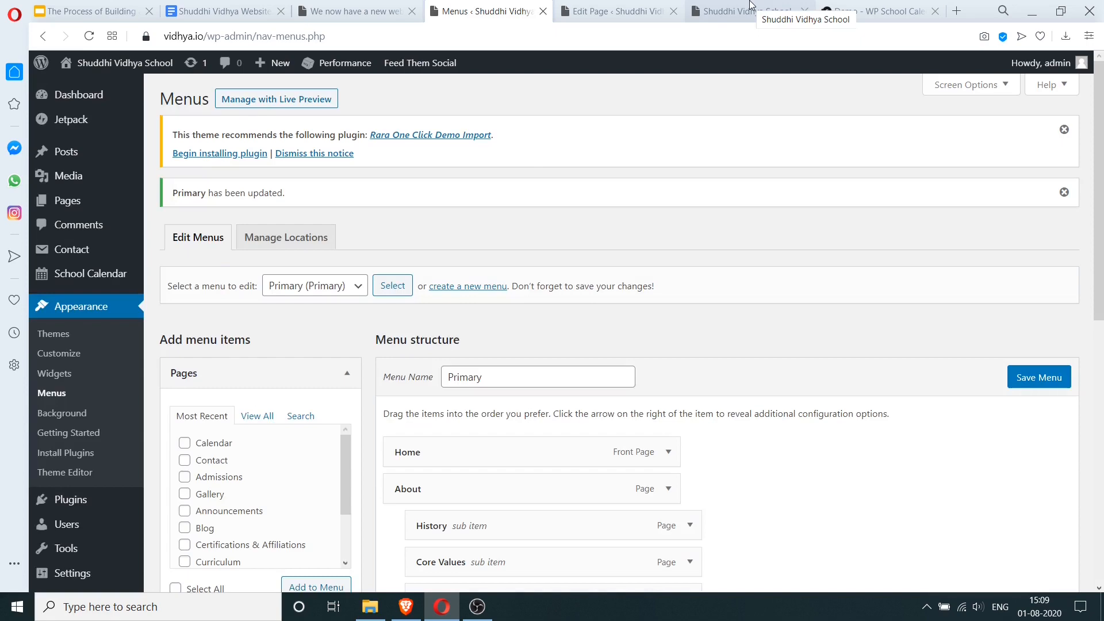
left_click(750, 7)
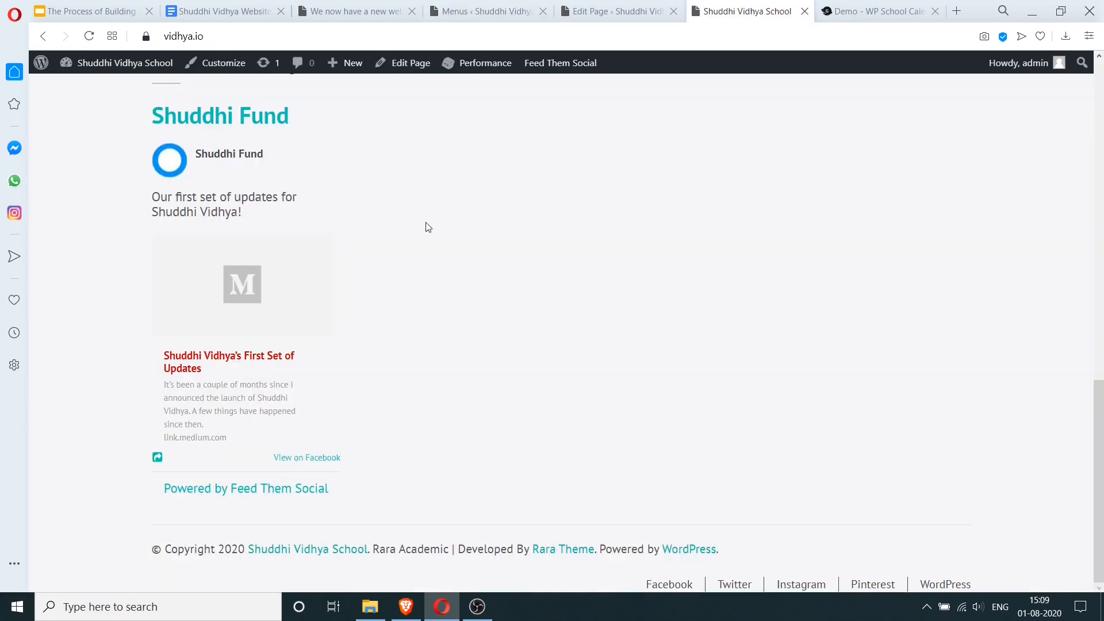
scroll(429, 228, "up", 13)
left_click(88, 36)
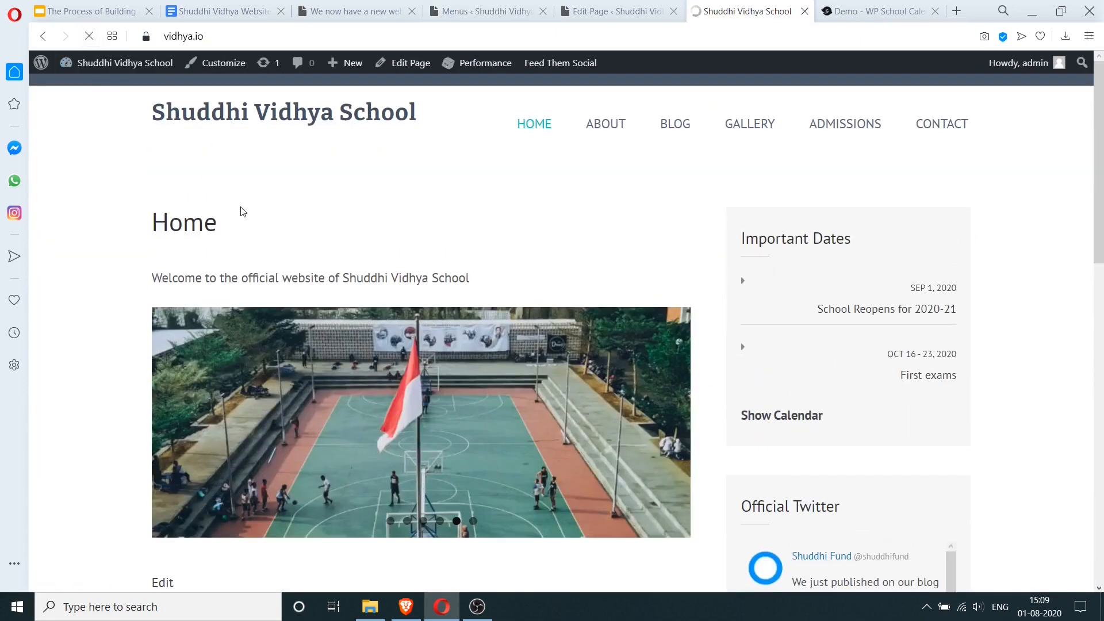
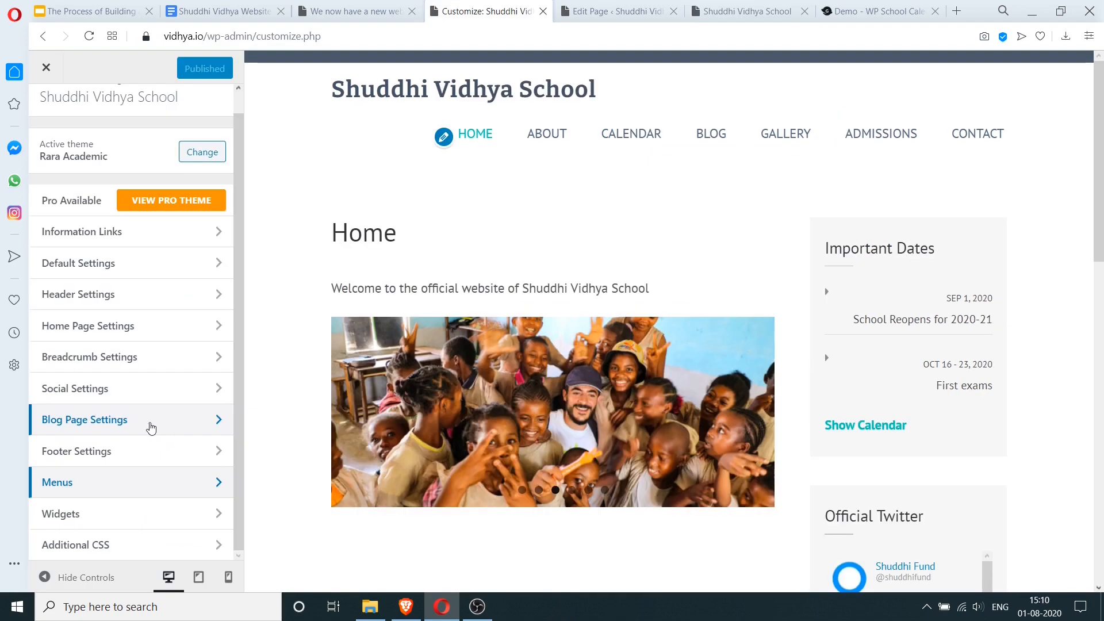
- Review the customizer's social link settings, then return to the main settings list
left_click(133, 397)
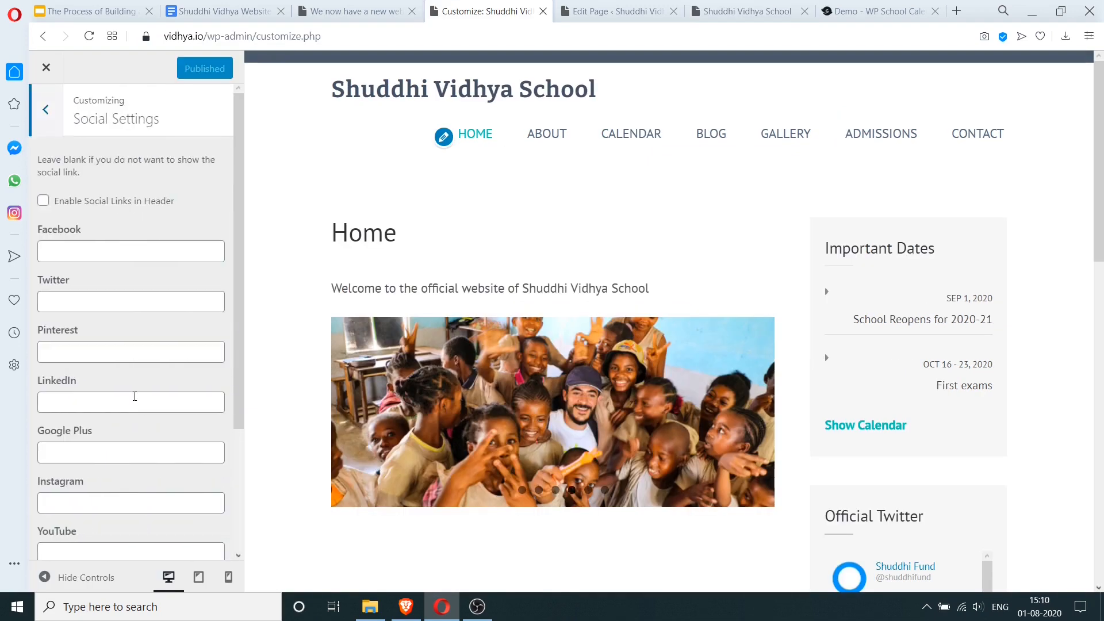
scroll(563, 381, "down", 8)
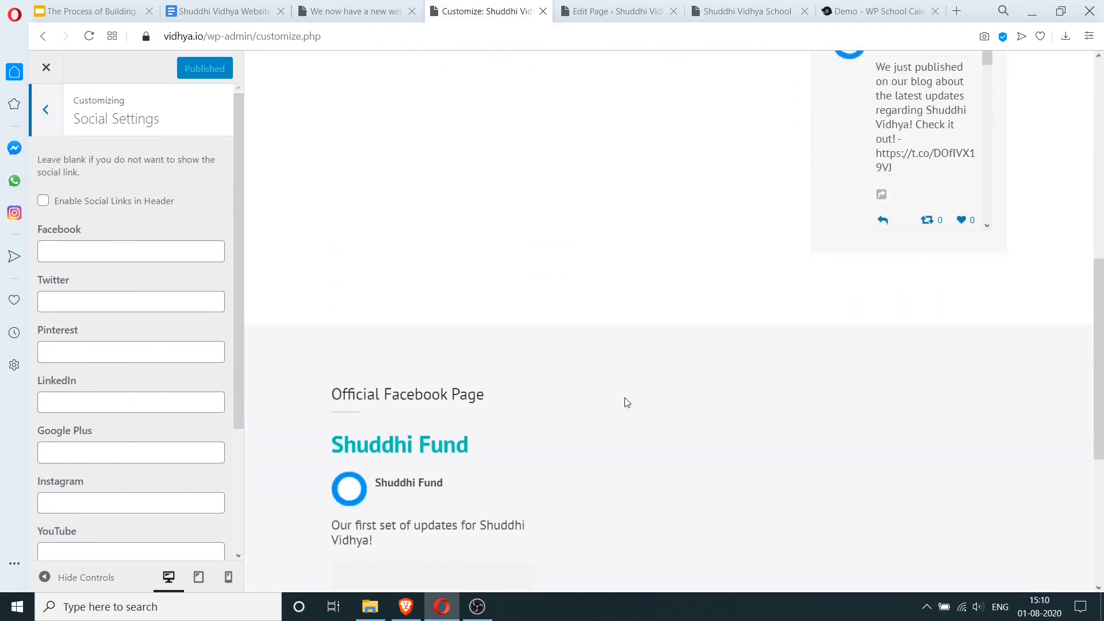
scroll(627, 402, "down", 5)
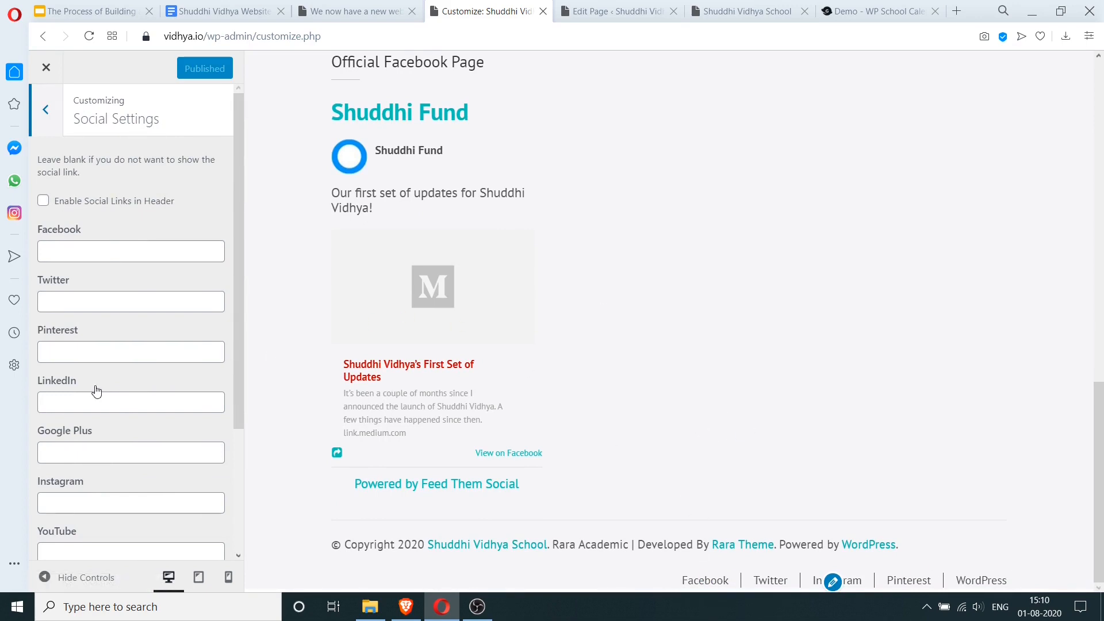
scroll(95, 390, "down", 3)
scroll(97, 391, "up", 3)
left_click(45, 110)
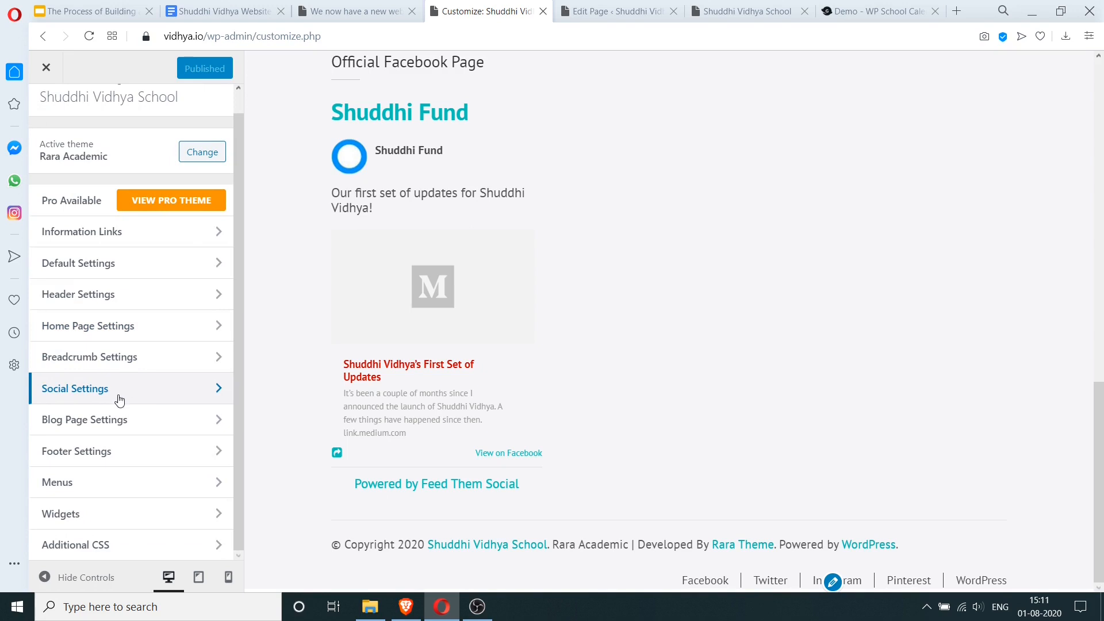
- Remove the Instagram, Pinterest and WordPress links from the Social menu
left_click(98, 496)
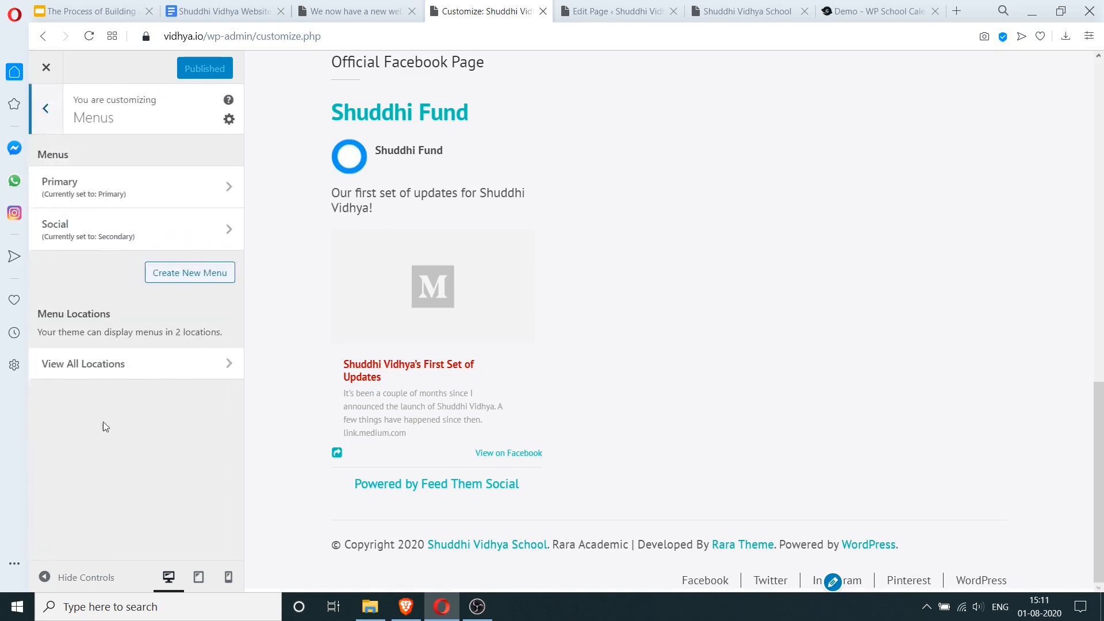
left_click(87, 229)
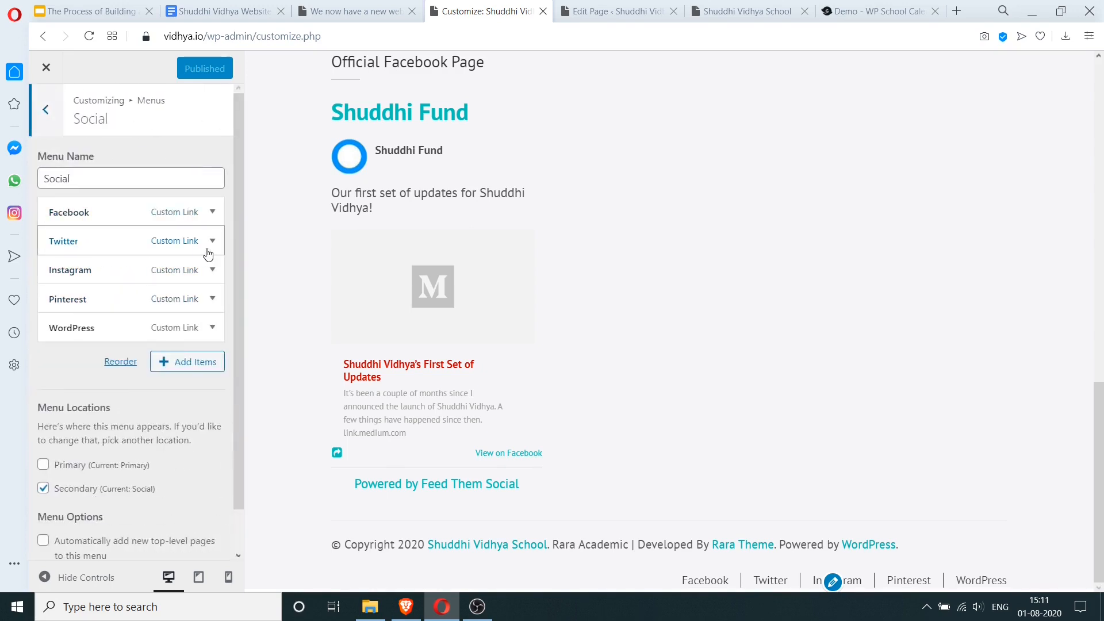
left_click(212, 270)
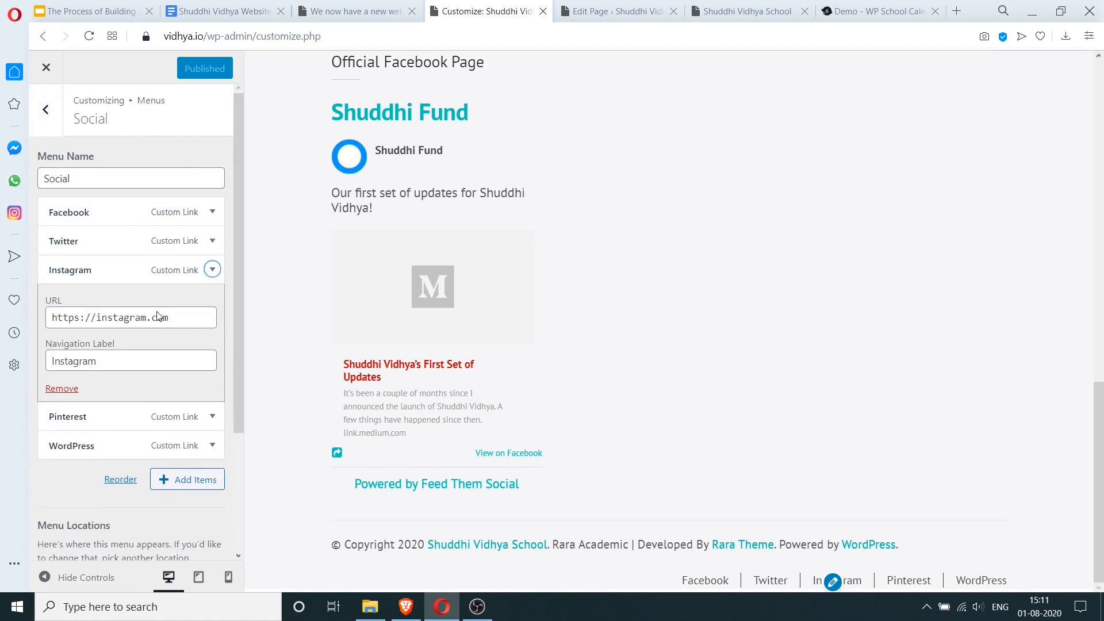
left_click(61, 386)
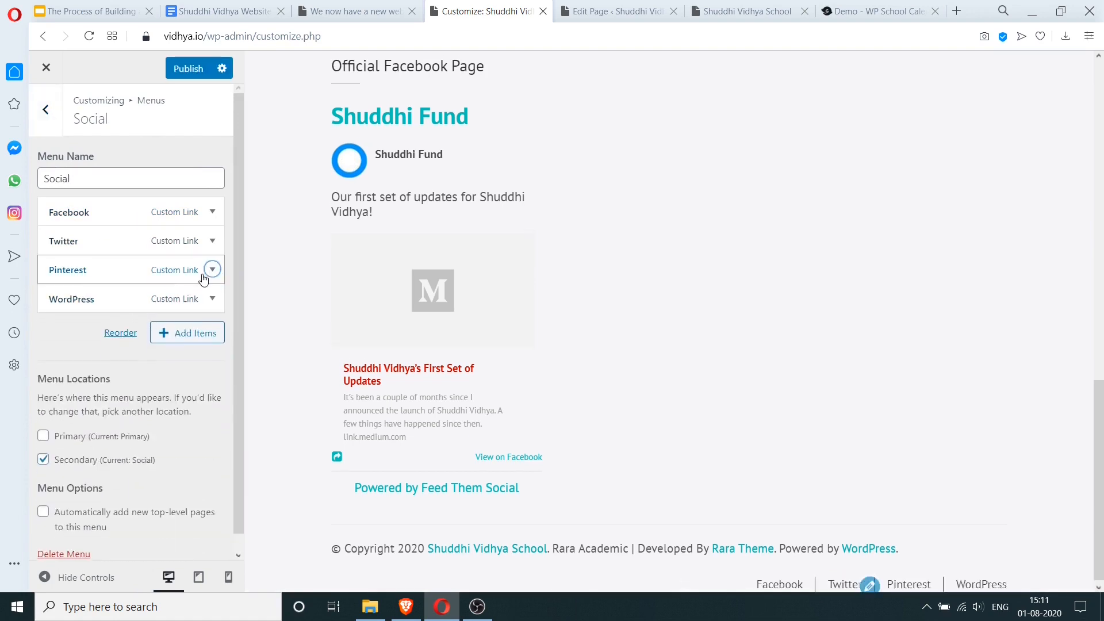
left_click(213, 270)
left_click(58, 389)
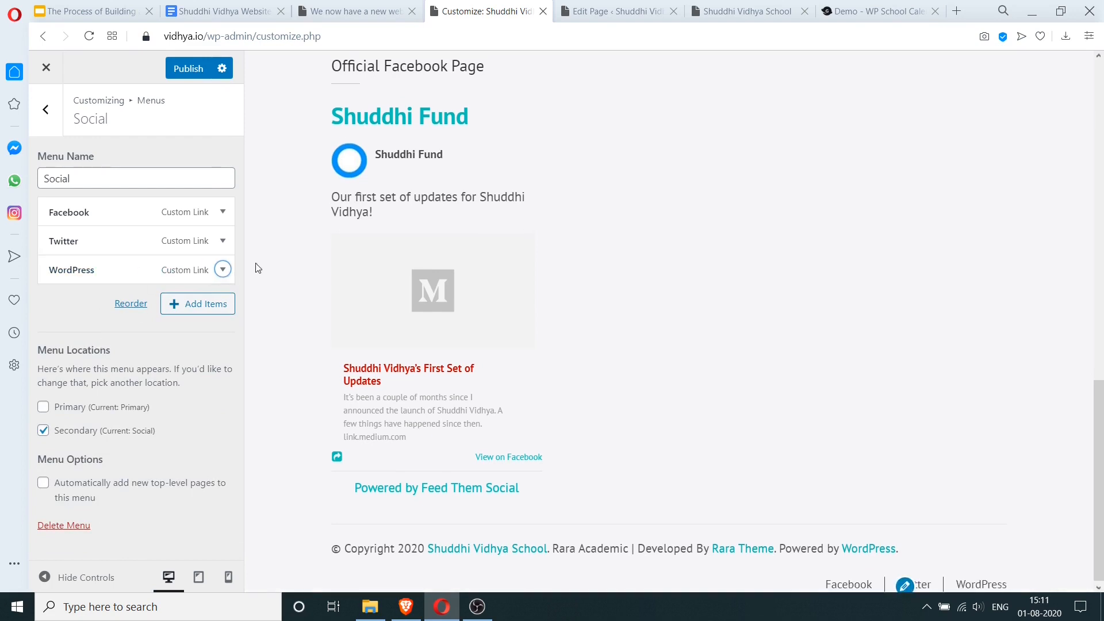
left_click(223, 269)
left_click(73, 394)
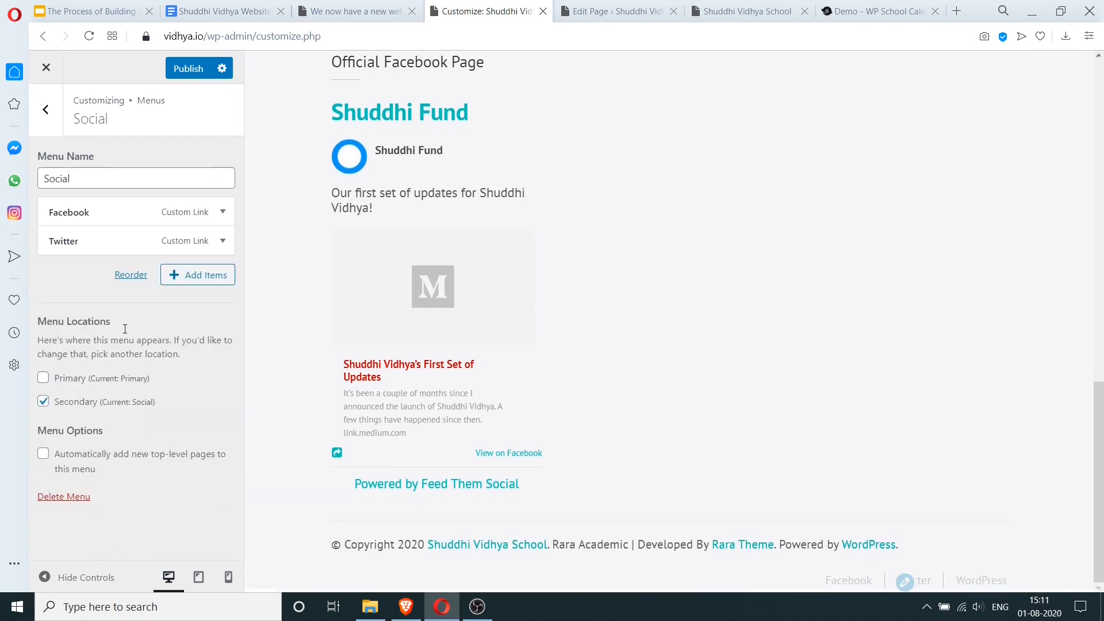
left_click(147, 212)
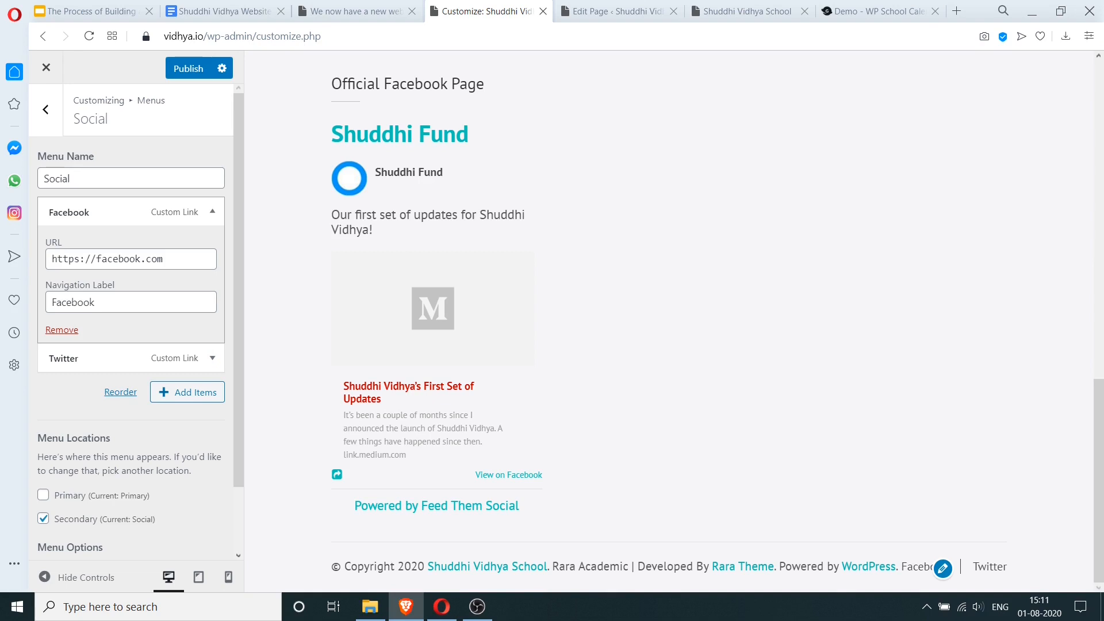
- Paste the Shuddhi Fund Facebook address, append /shuddhifund to the Twitter link, and publish
triple_click(178, 259)
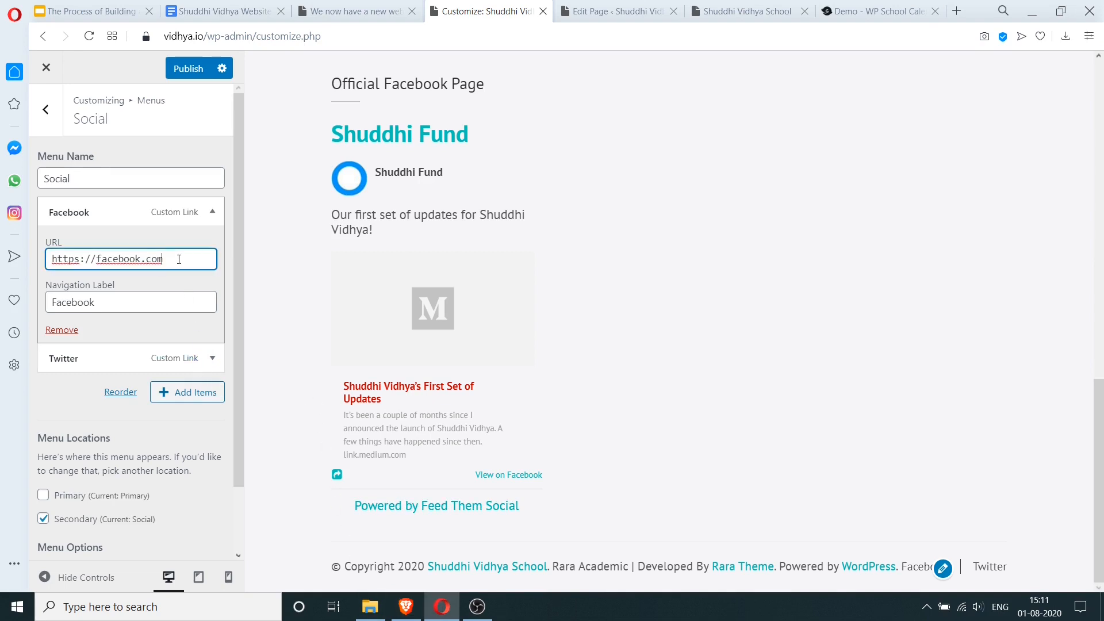
key("ctrl+v")
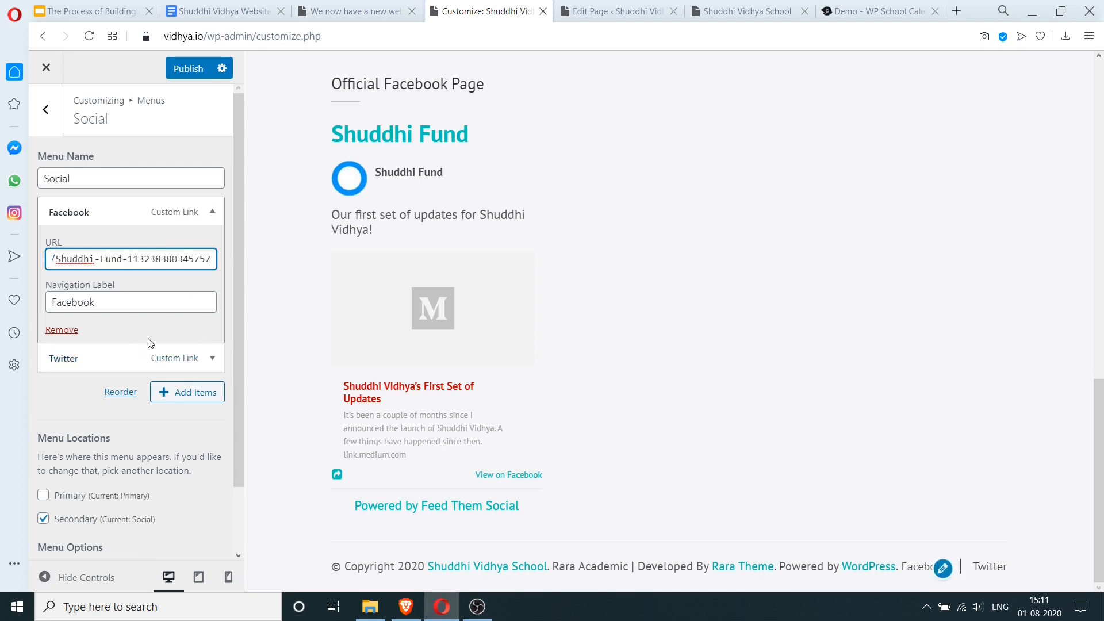
left_click(109, 358)
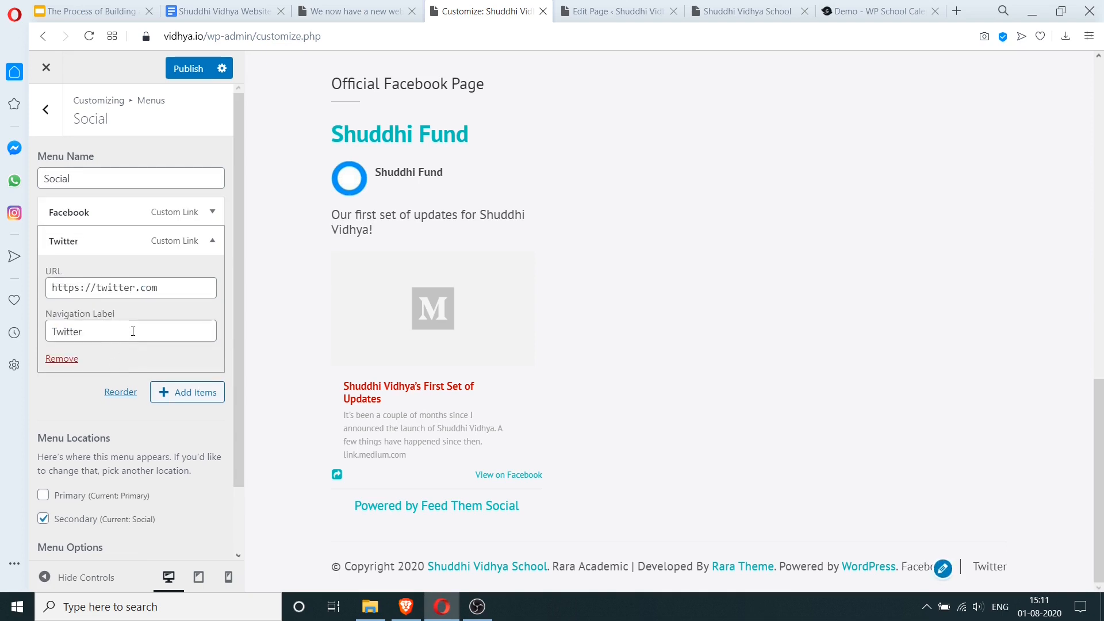
left_click(180, 284)
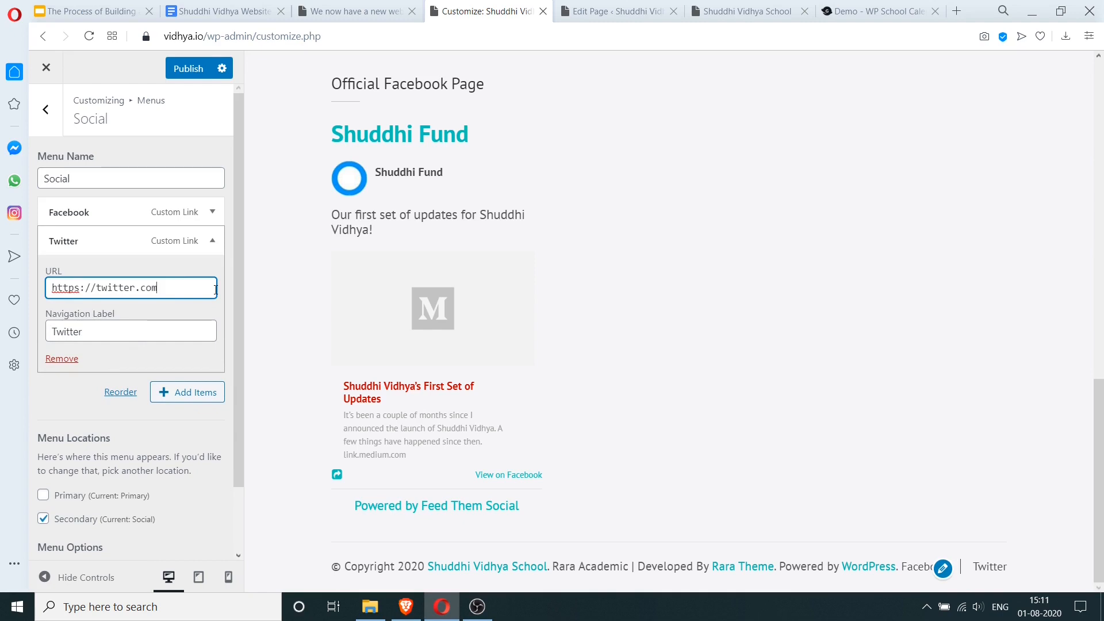
type("/shuddhifund")
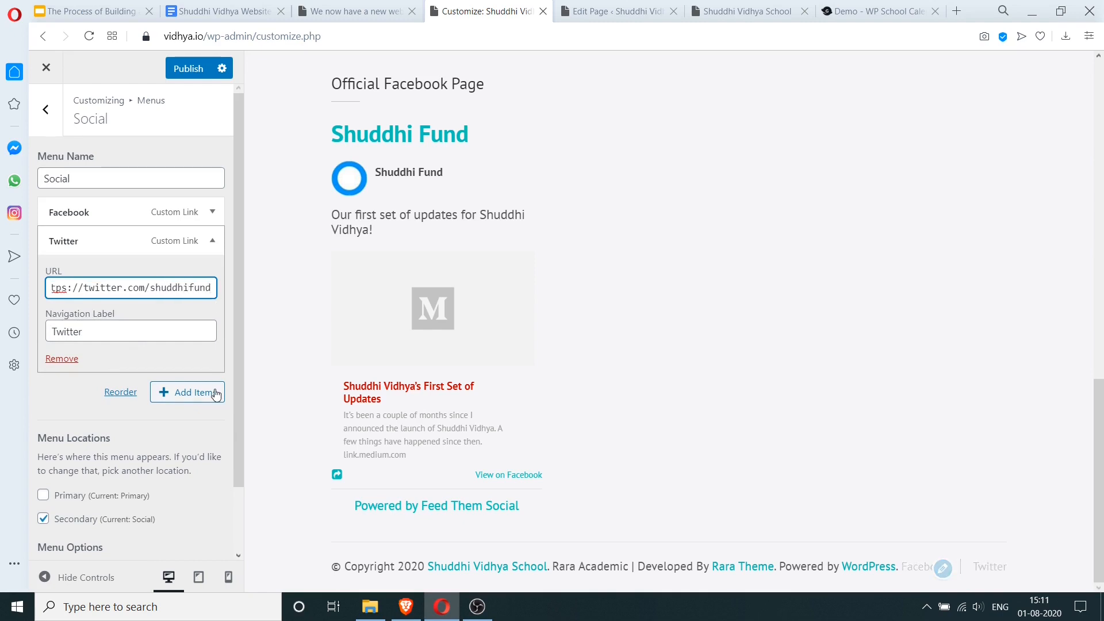
left_click(92, 389)
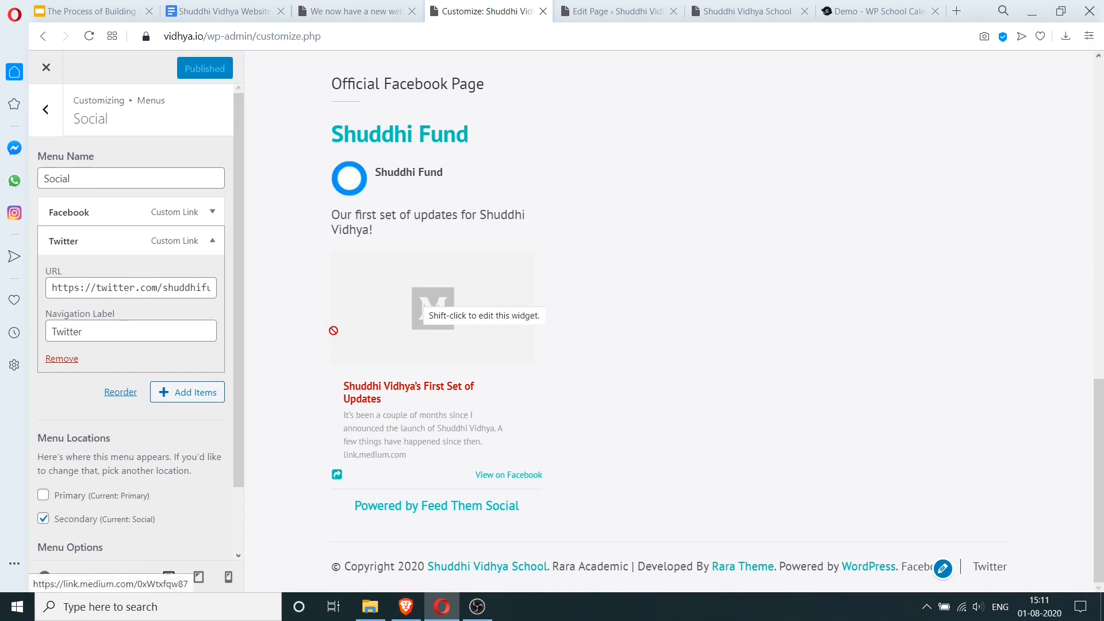
left_click(227, 11)
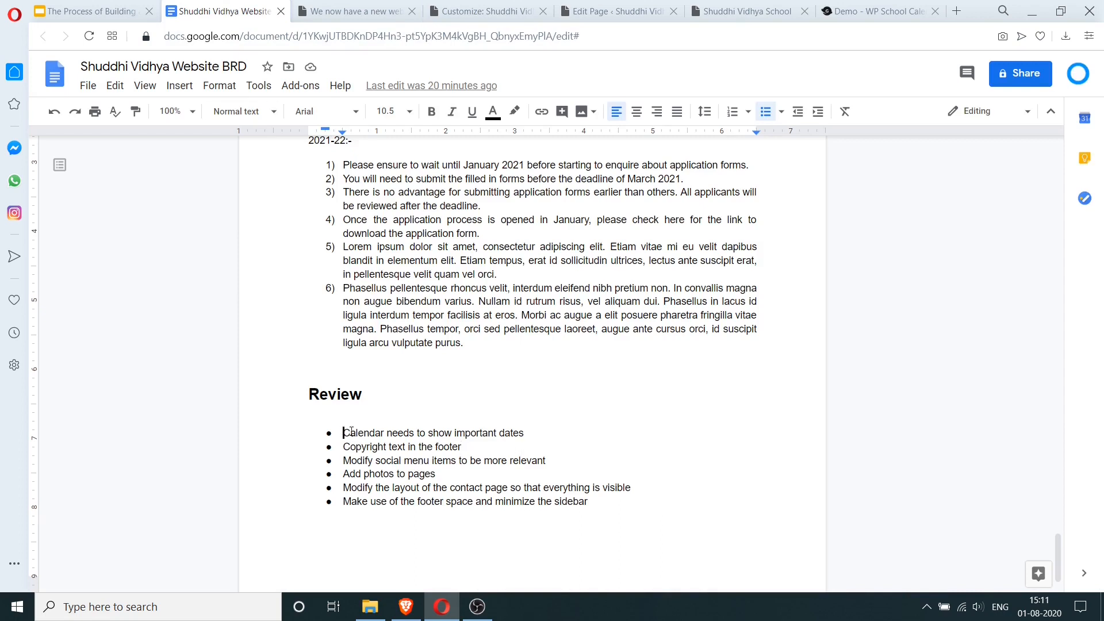
- Strike through the 'Calendar needs to show important dates' review item
triple_click(531, 430)
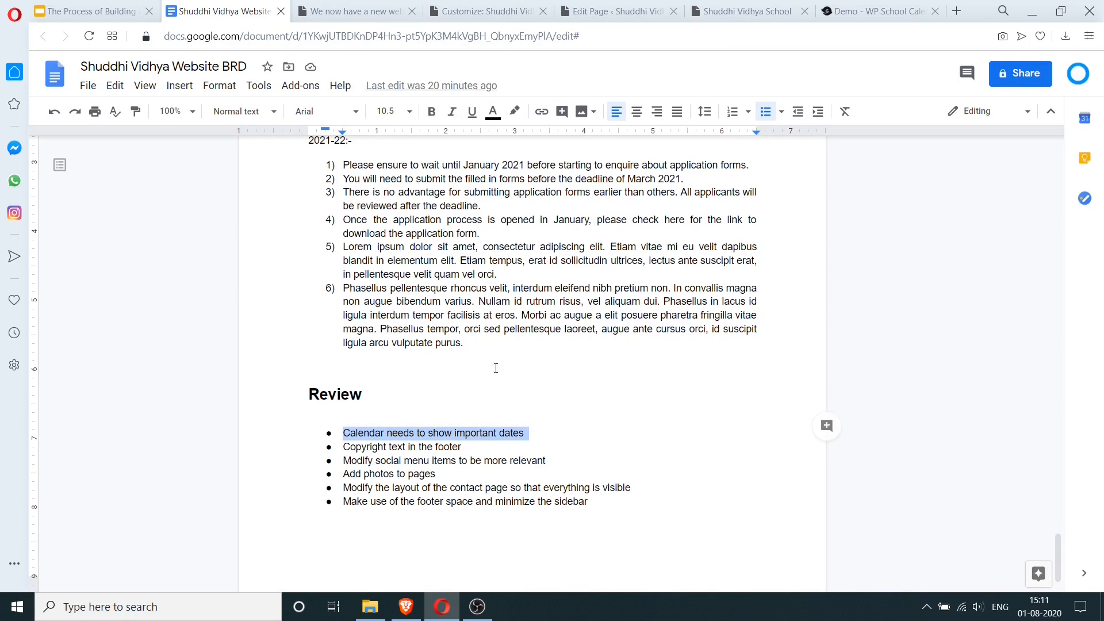
left_click(219, 86)
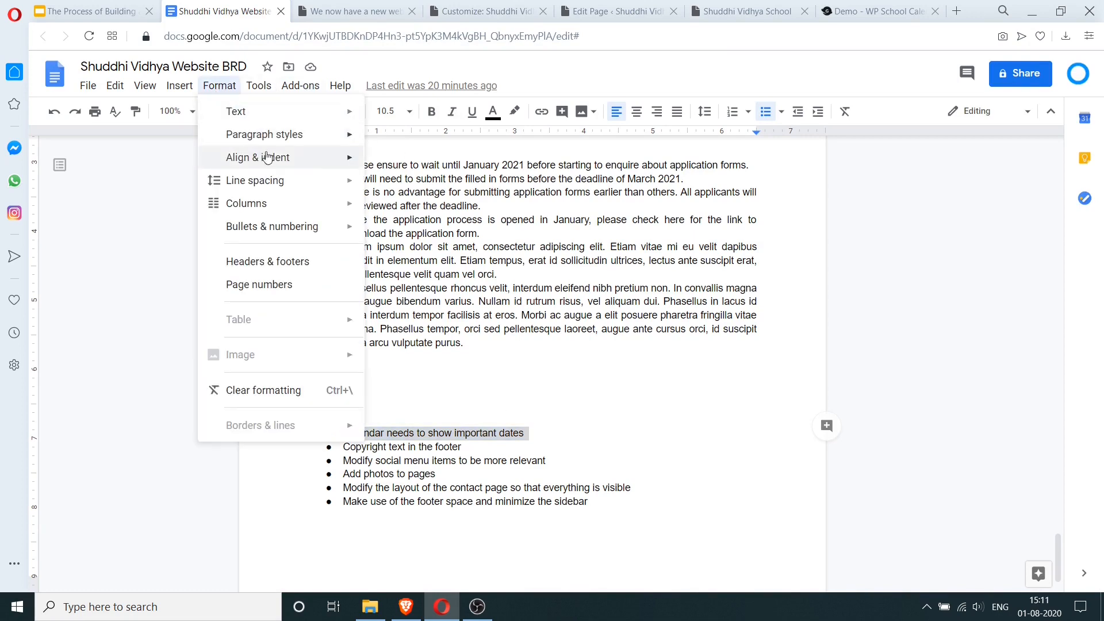
mouse_move(281, 156)
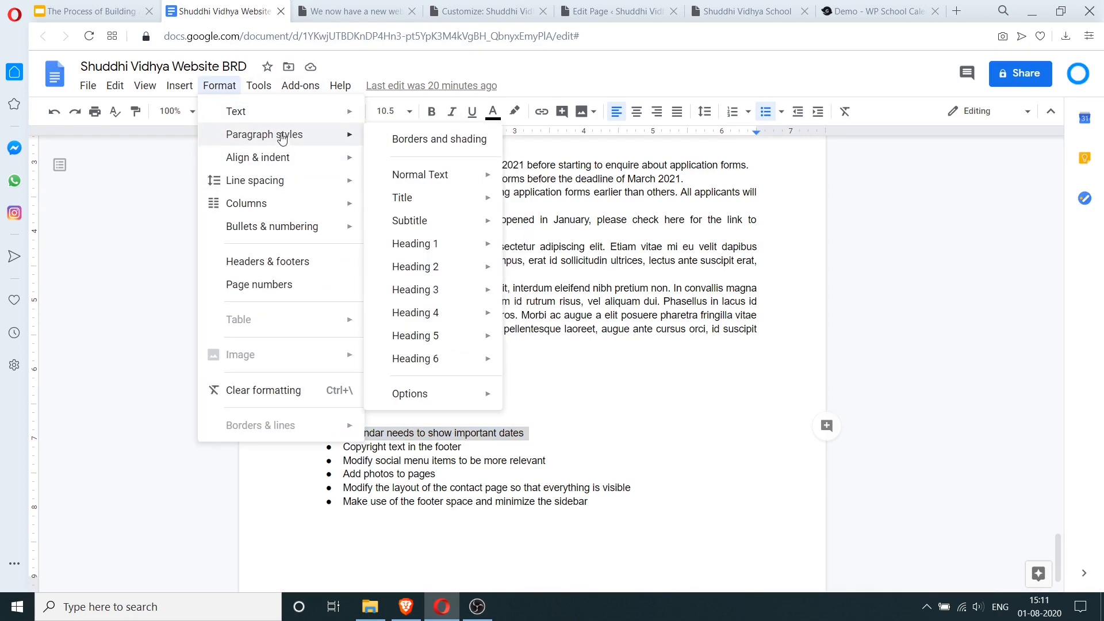
mouse_move(277, 113)
left_click(411, 185)
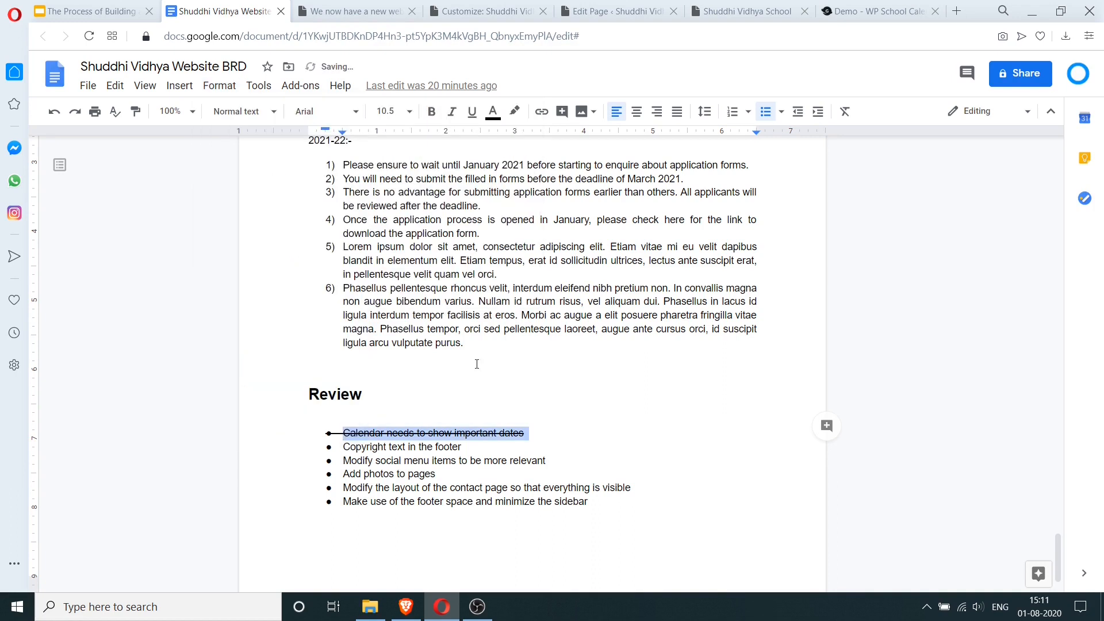
- Strike through the 'Modify social menu items' review item
double_click(478, 449)
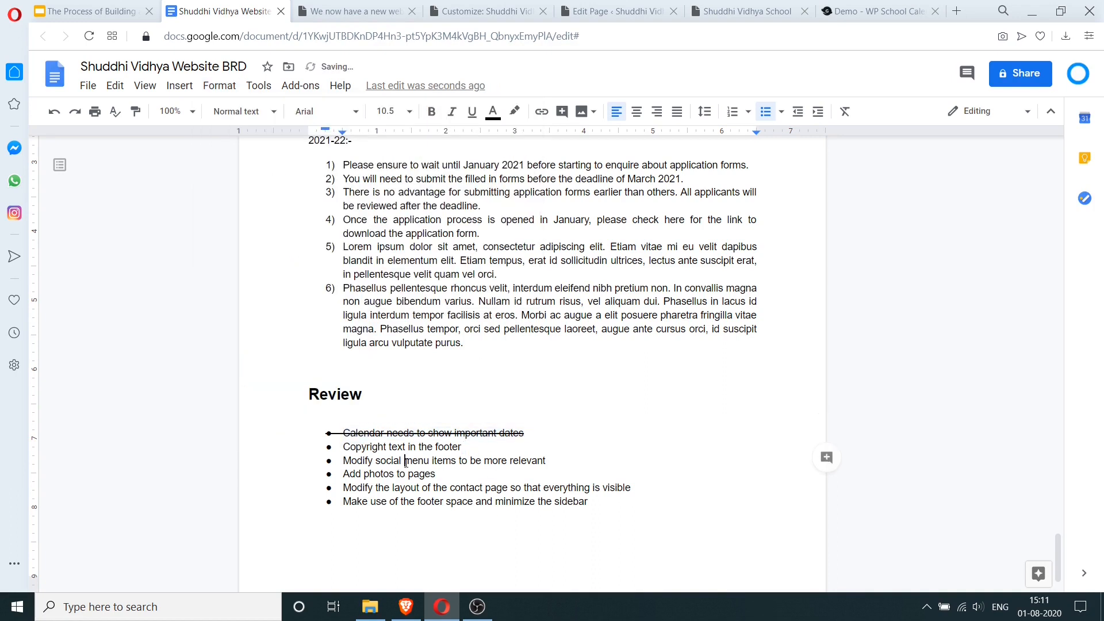
left_click_drag(343, 461, 567, 463)
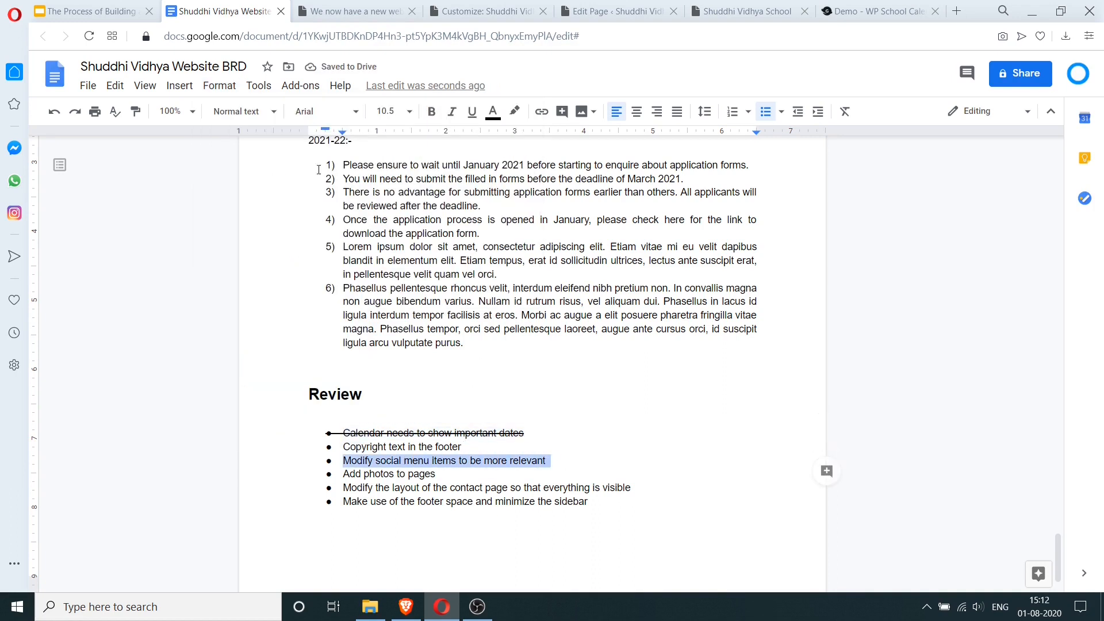
left_click(219, 86)
mouse_move(346, 122)
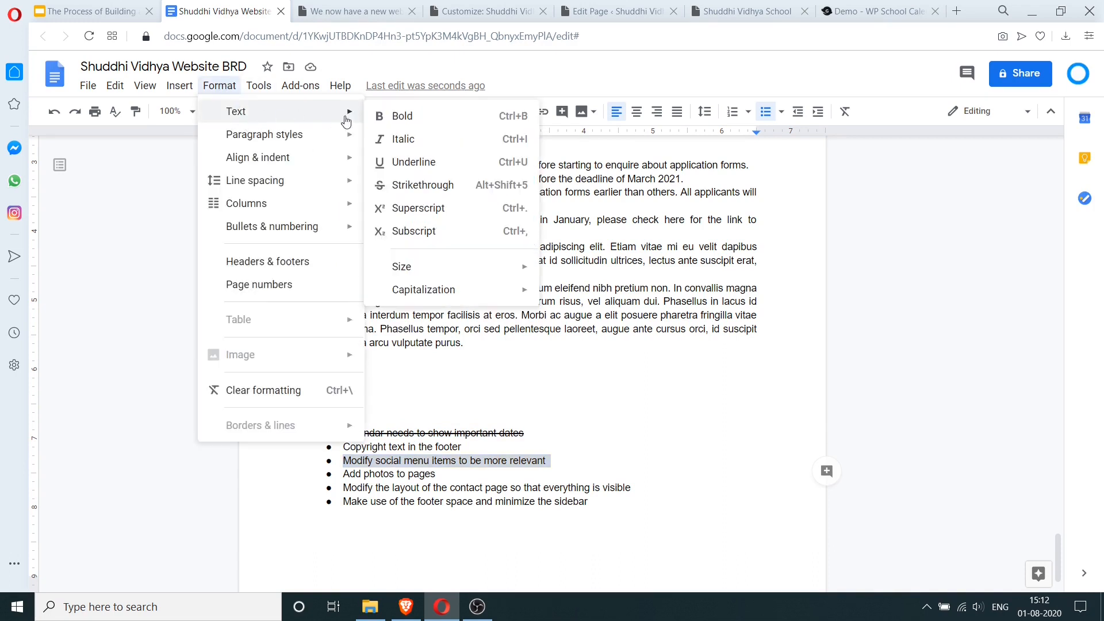
left_click(398, 185)
- Strike through the footer space and sidebar review item, then return to the live site
left_click_drag(459, 480, 420, 489)
left_click(431, 489)
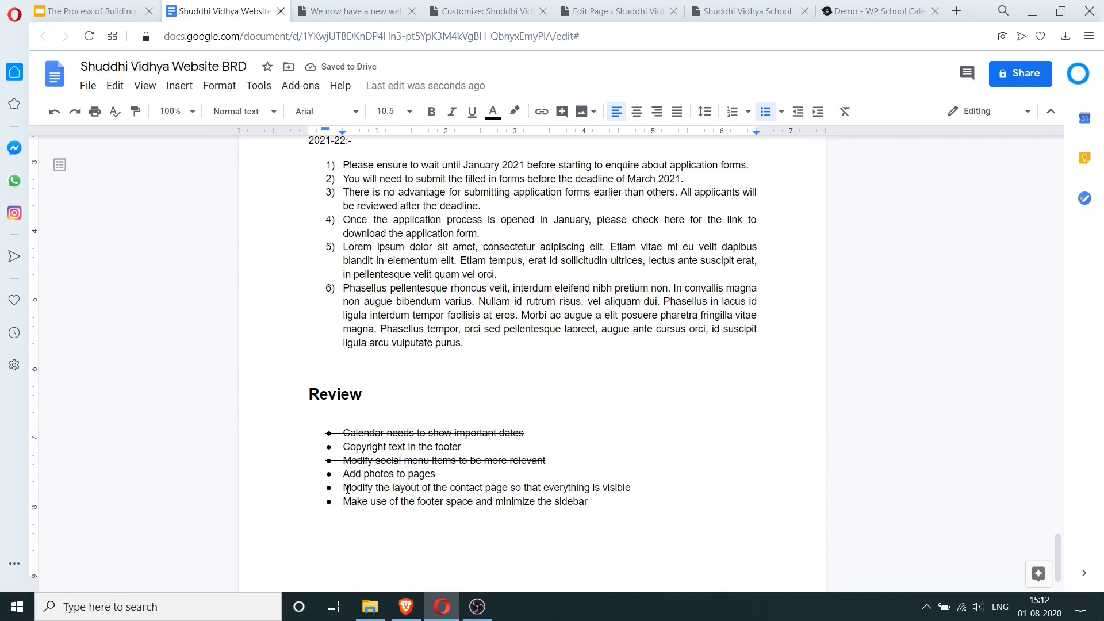
left_click_drag(344, 488, 446, 488)
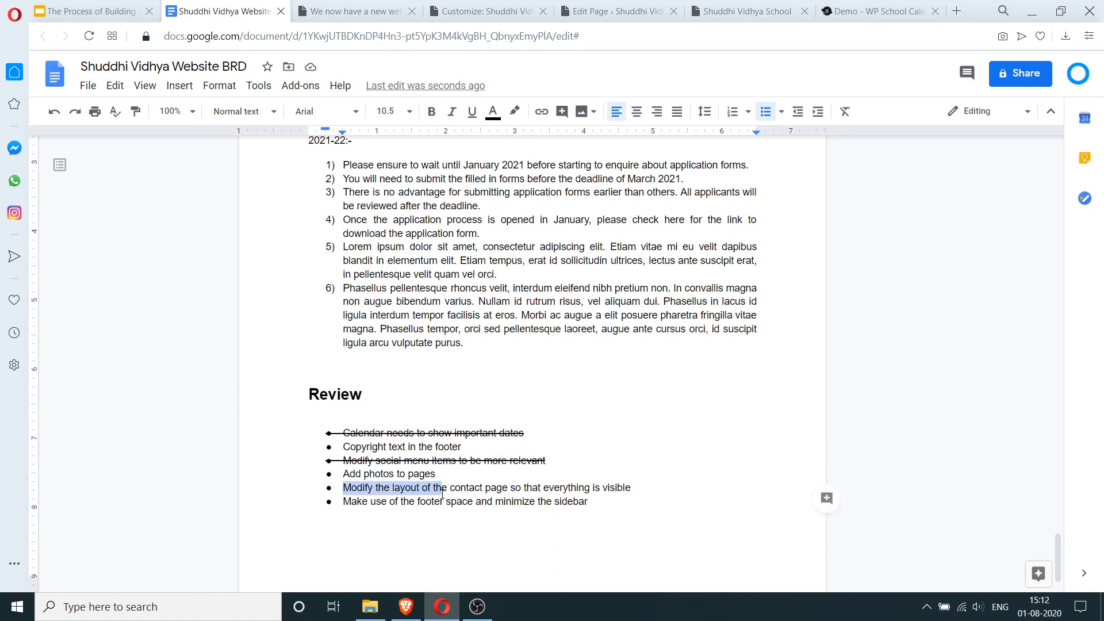
left_click(451, 488)
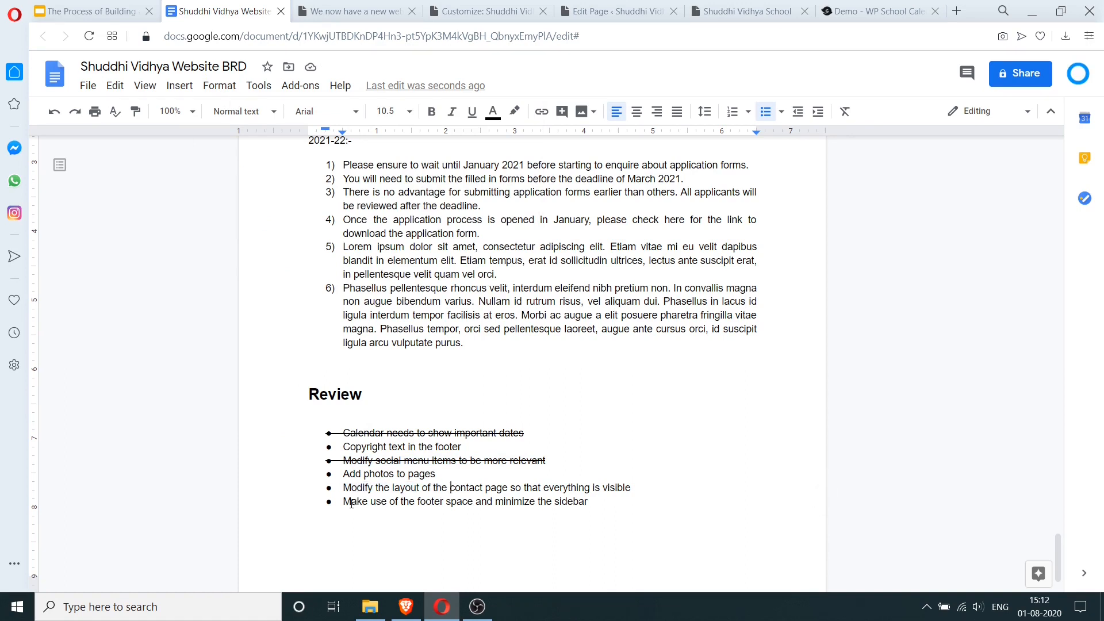
left_click_drag(373, 504, 608, 502)
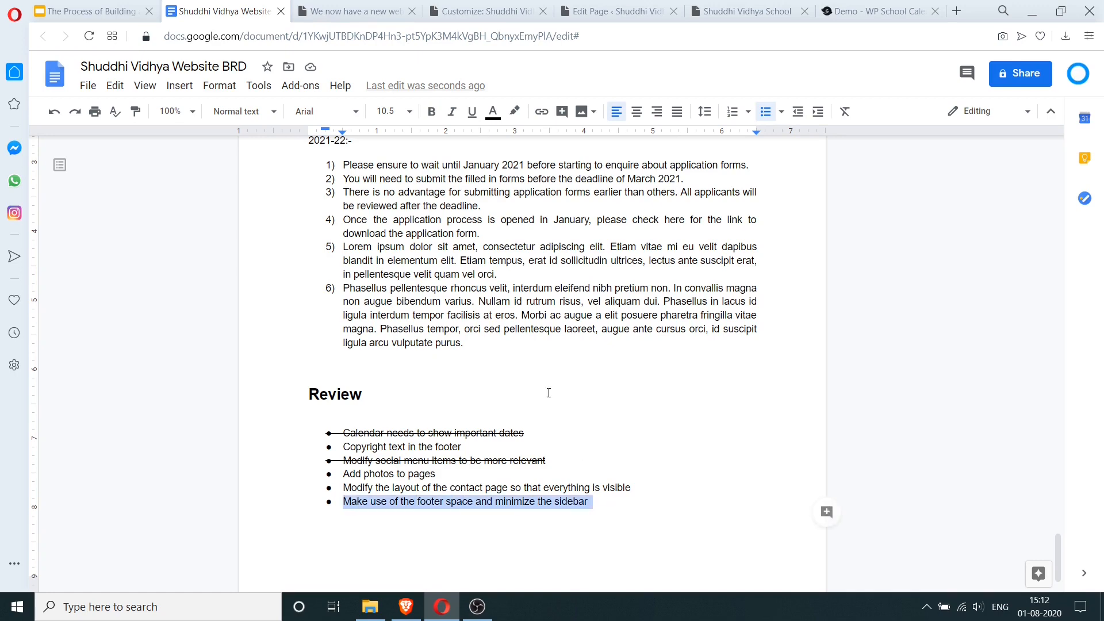
left_click(259, 86)
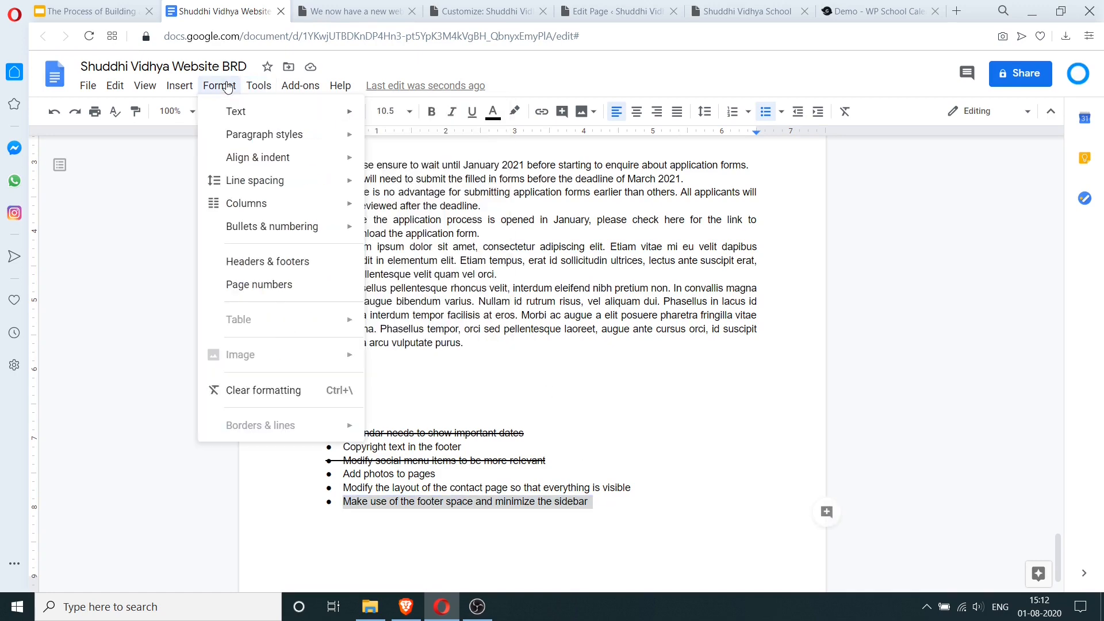
mouse_move(240, 109)
left_click(421, 185)
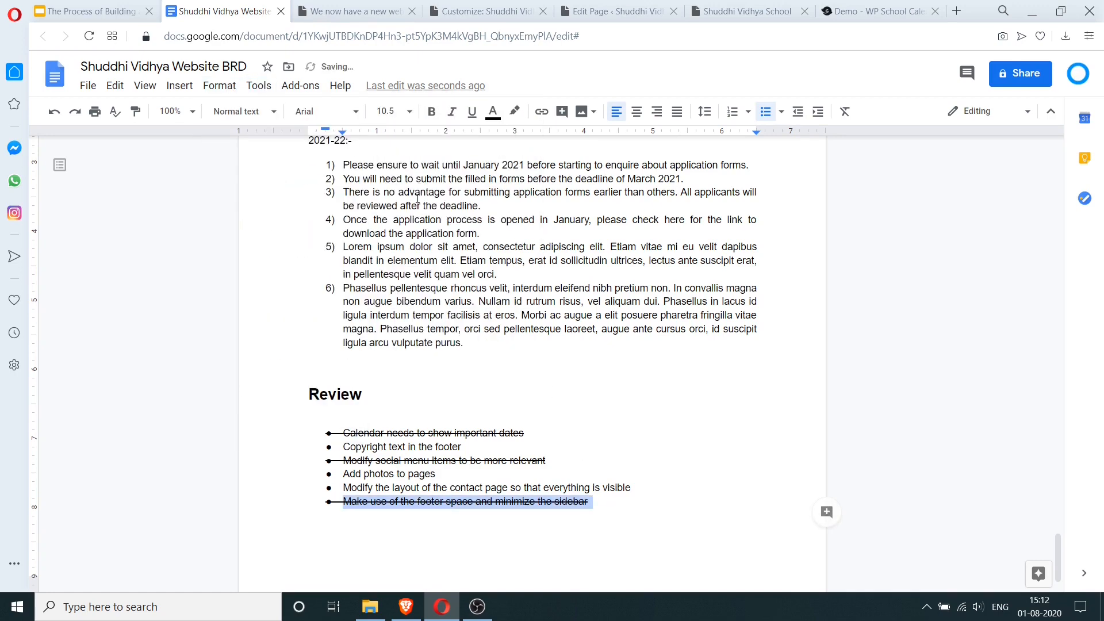
left_click(437, 487)
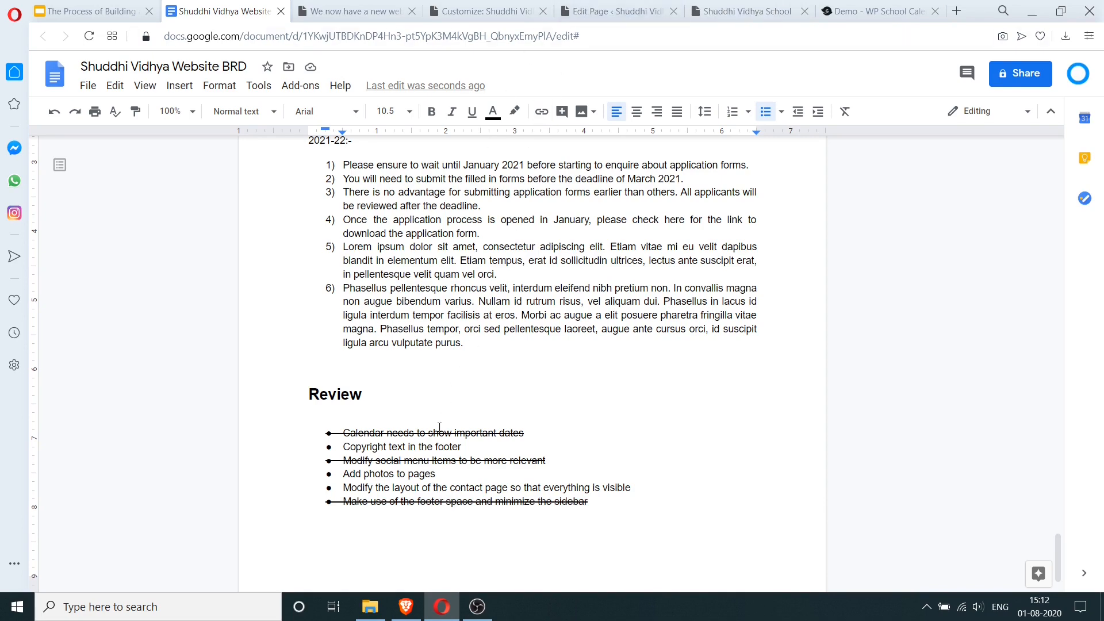
key("ctrl+Tab")
scroll(518, 253, "down", 5)
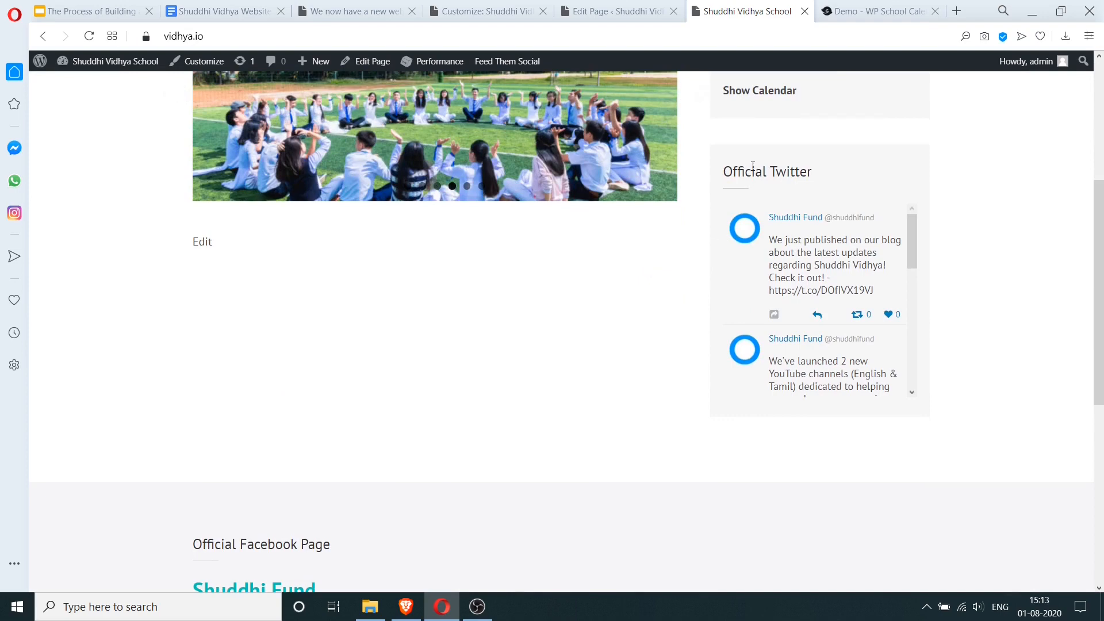
- Drag the Custom HTML: Official Twitter widget from Sidebar into Footer Two
scroll(501, 424, "down", 4)
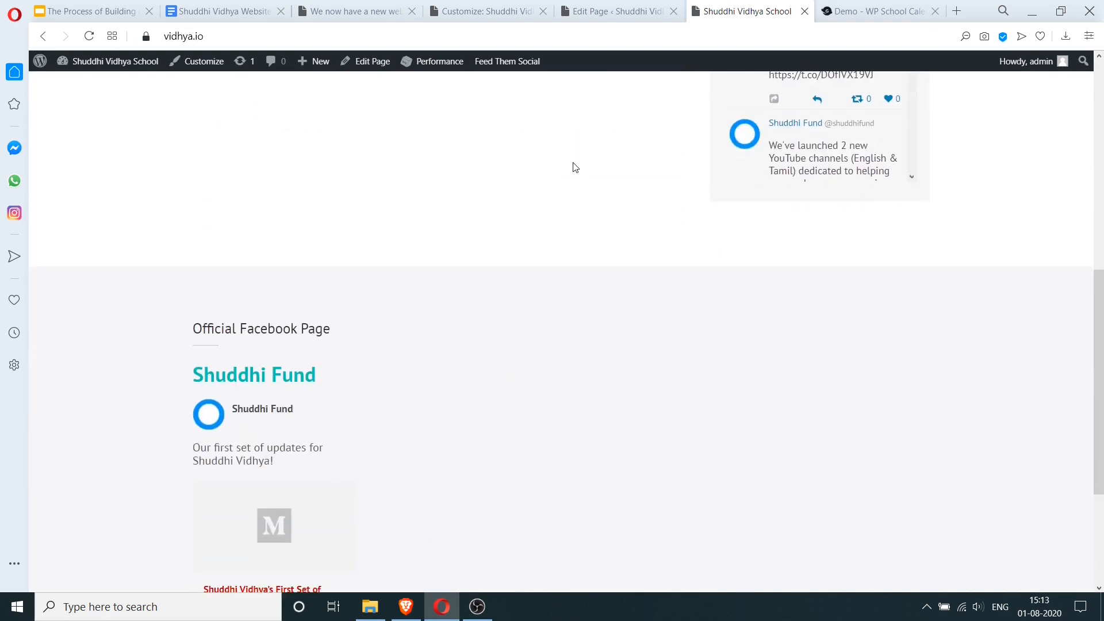
left_click(364, 13)
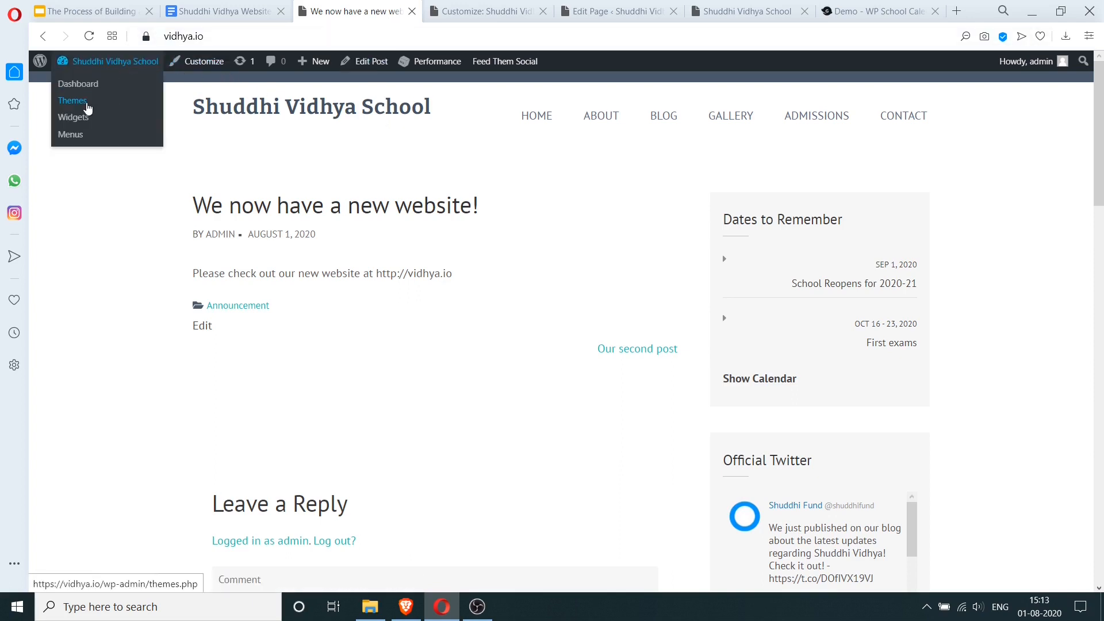
left_click(75, 118)
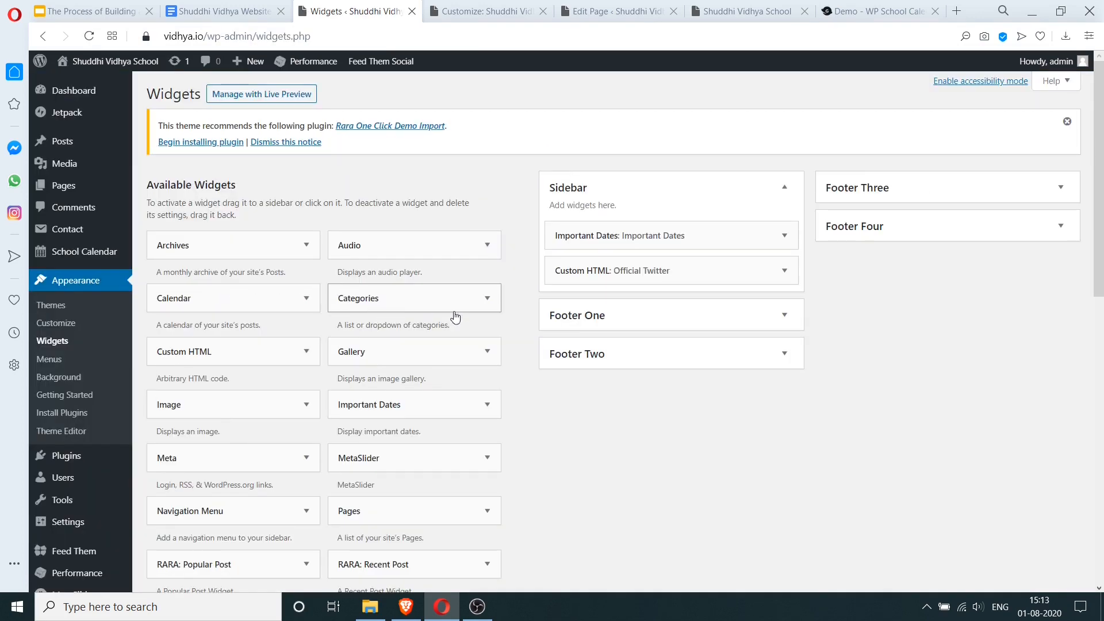
left_click_drag(651, 274, 662, 401)
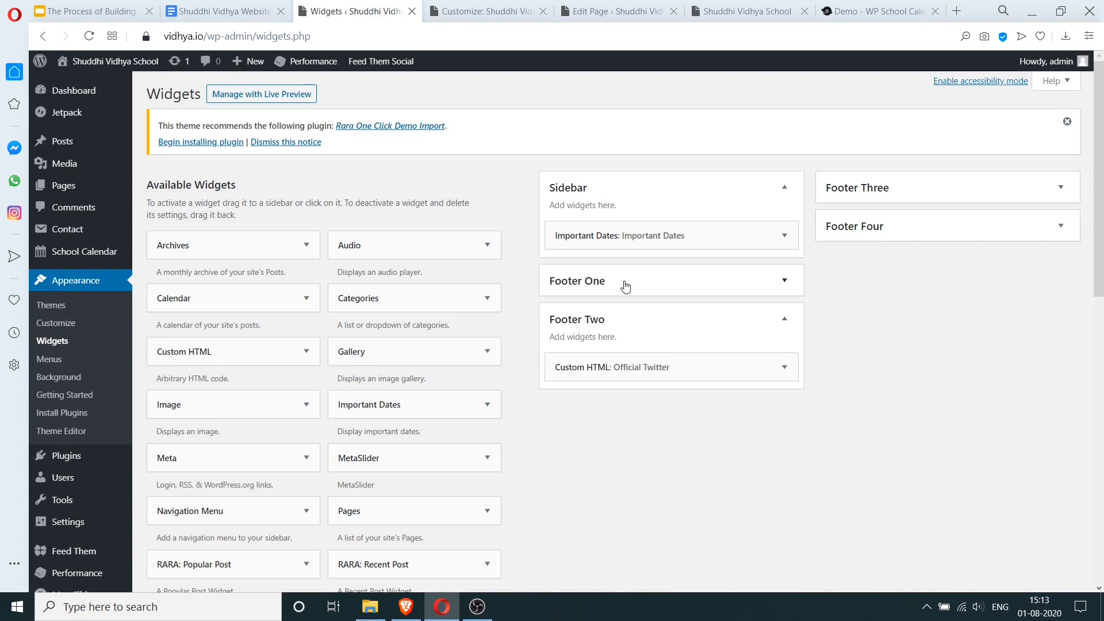
- Reload the live site to confirm the Twitter widget now appears in the footer
left_click(626, 6)
left_click(704, 13)
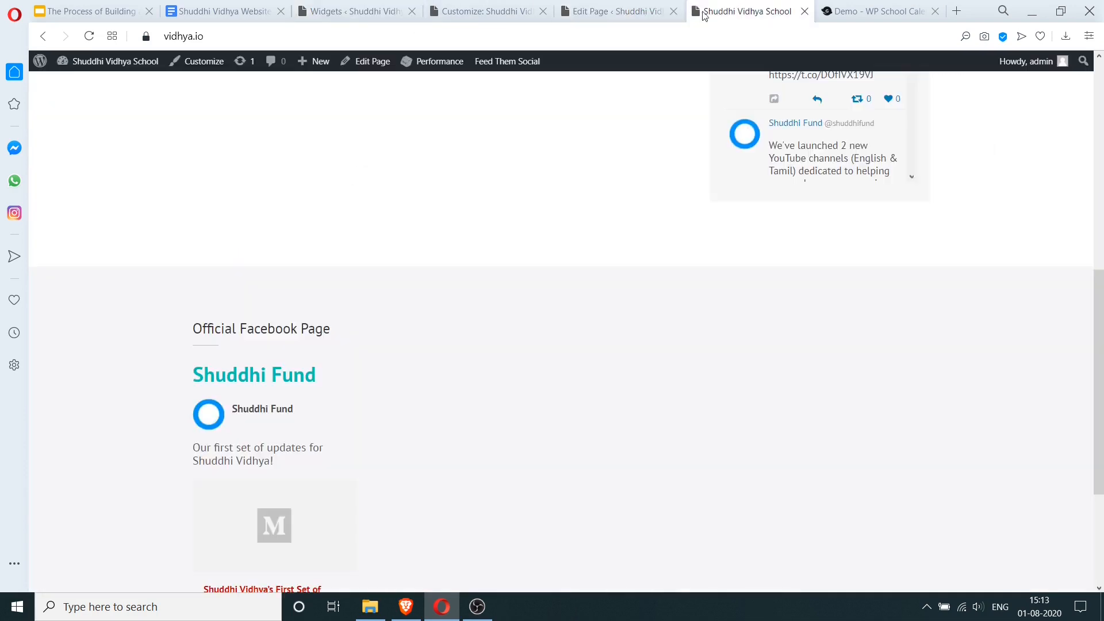
left_click(89, 35)
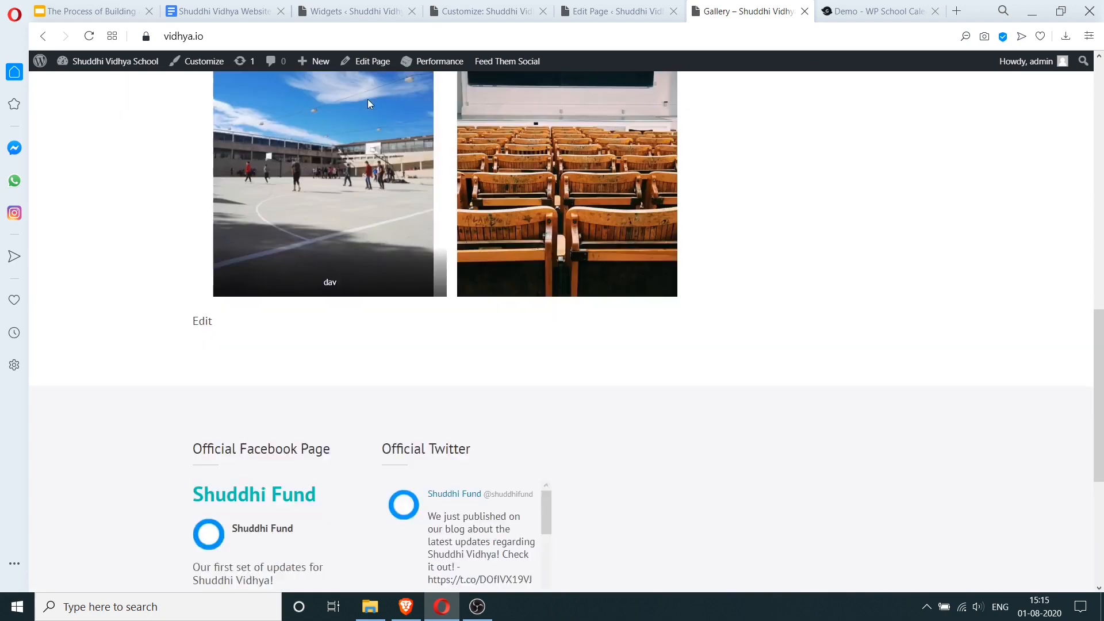
scroll(418, 181, "up", 5)
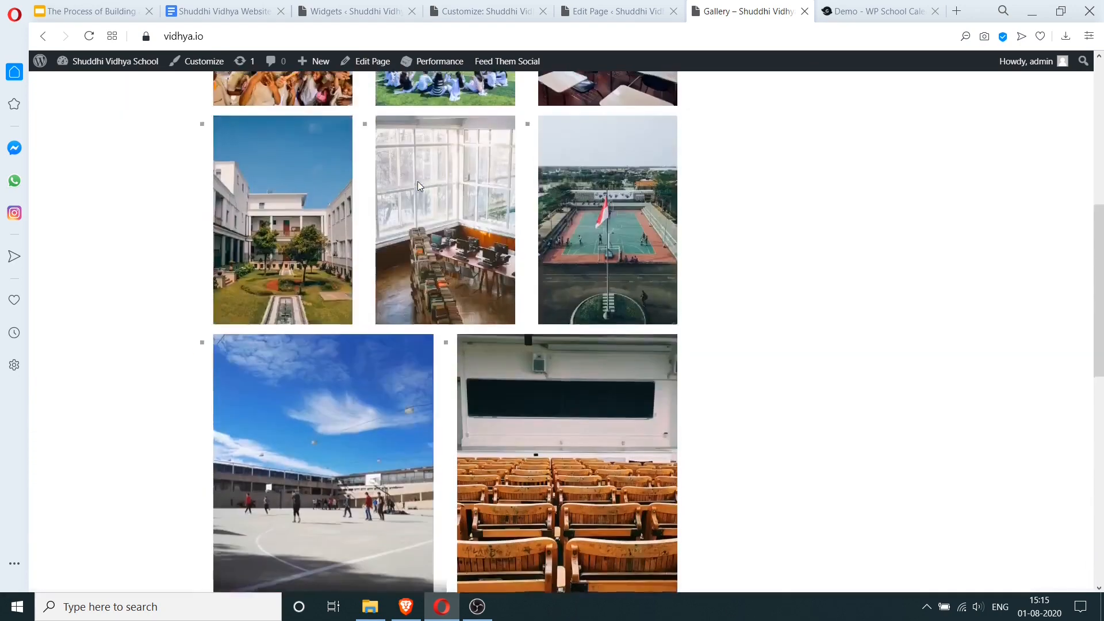
scroll(417, 181, "up", 5)
left_click(222, 11)
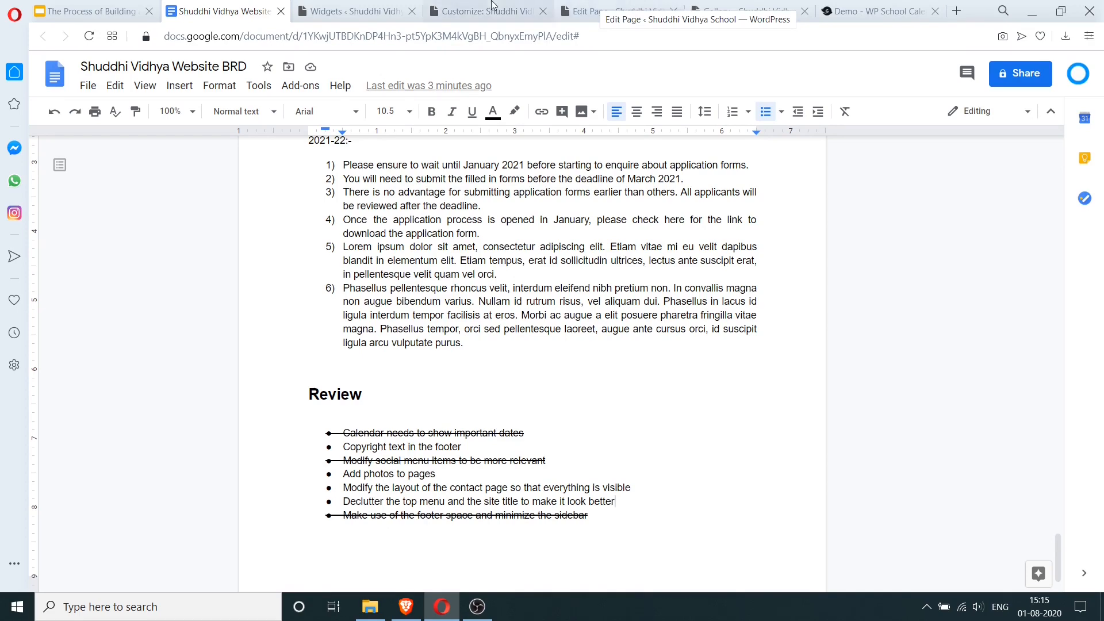
- Go to About > History on the live site and open that page in the editor
left_click(506, 10)
left_click(625, 11)
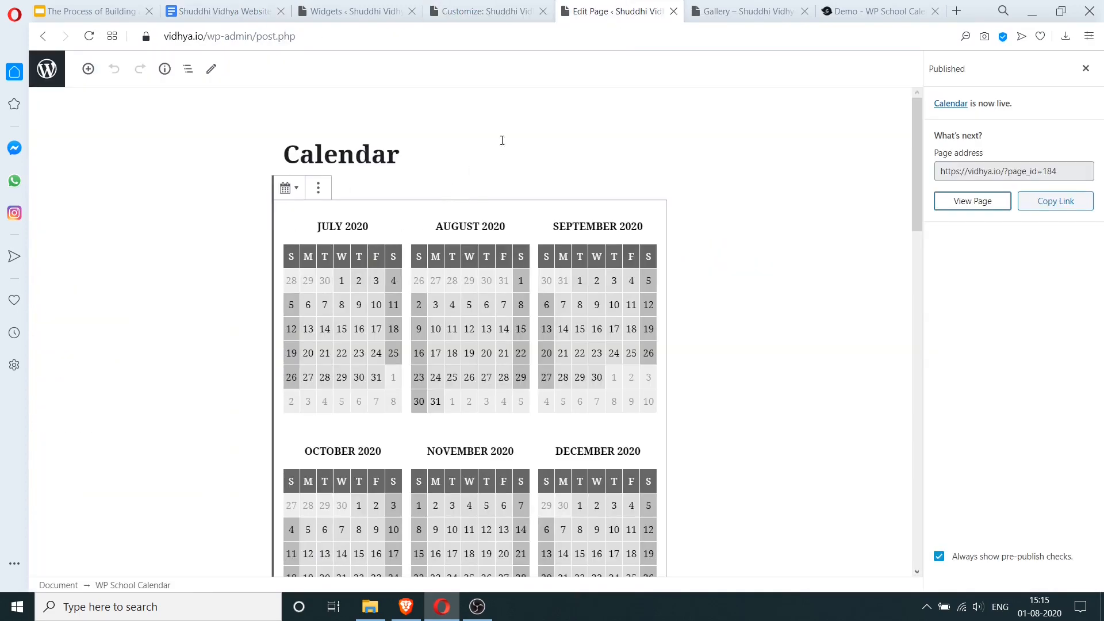
left_click(763, 7)
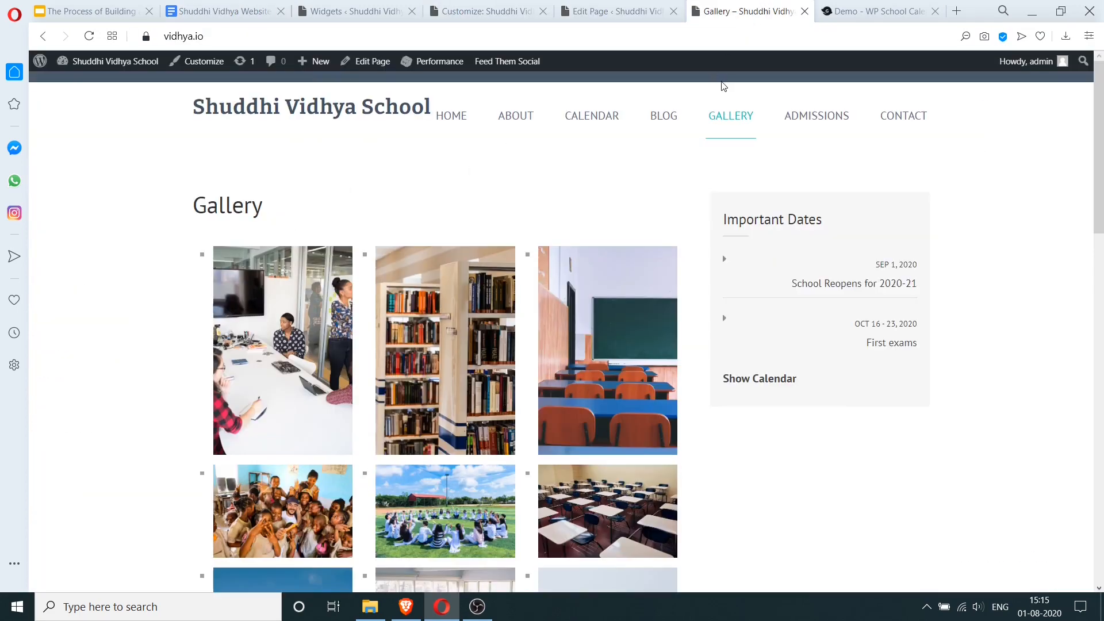
mouse_move(513, 115)
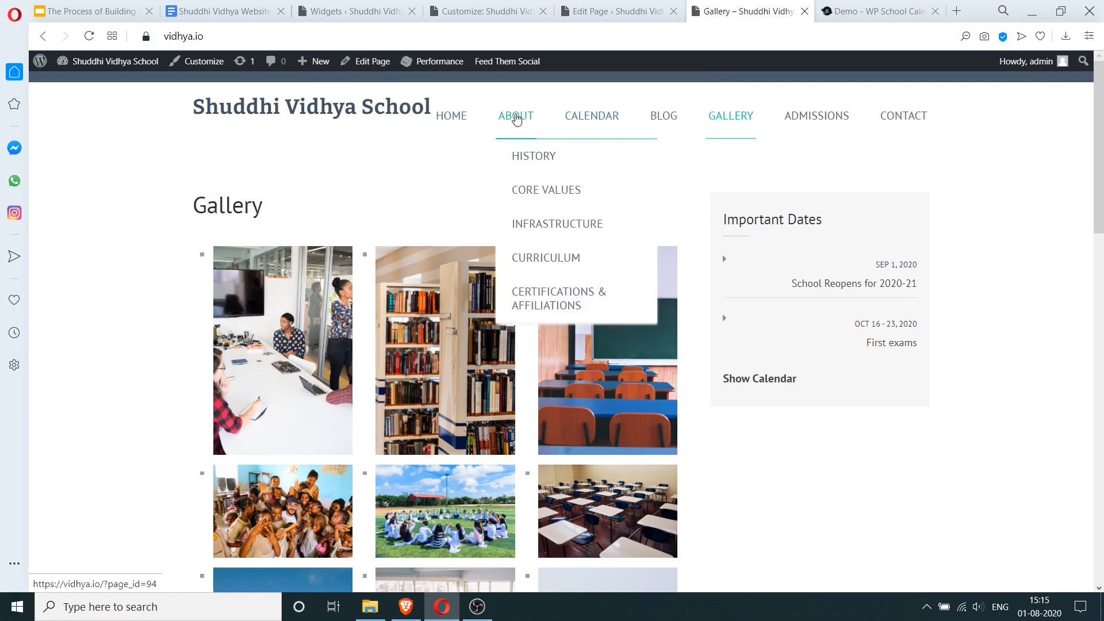
left_click(522, 159)
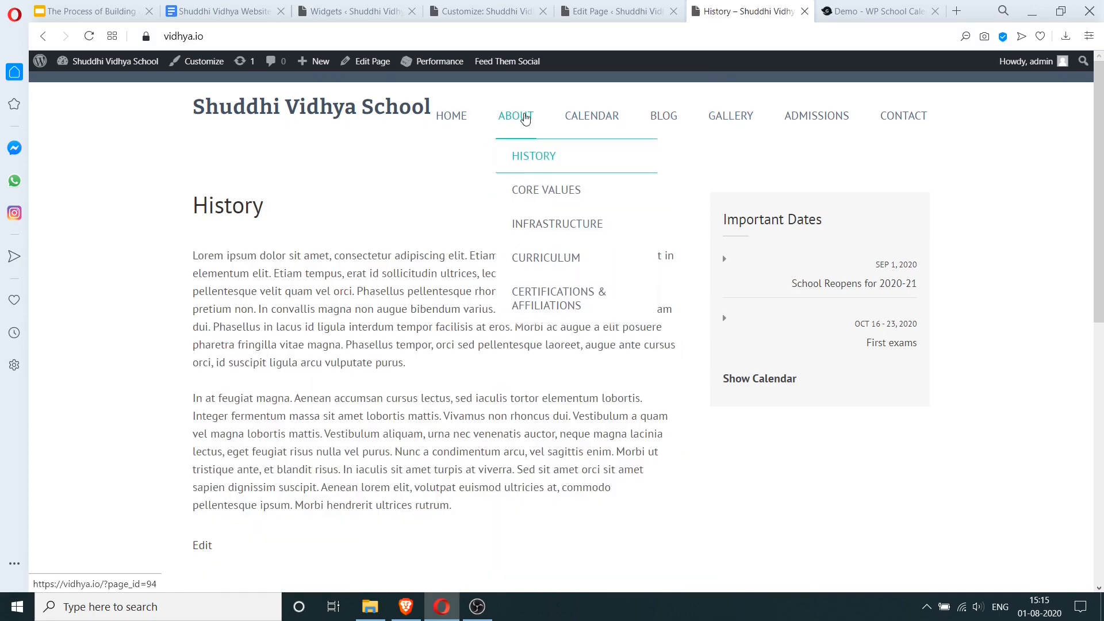
left_click(204, 544)
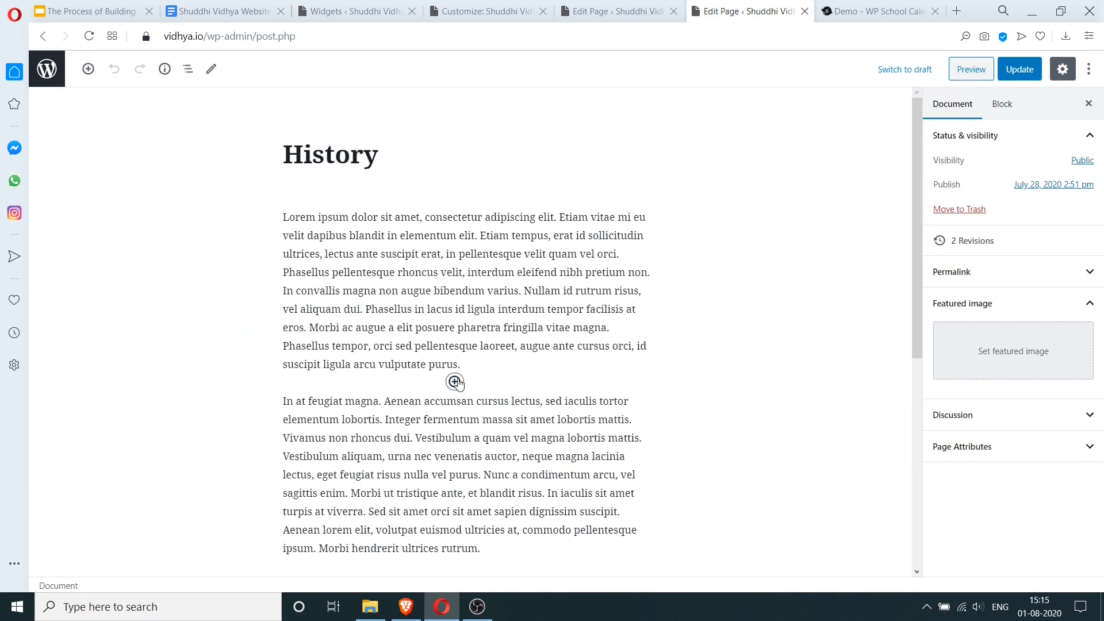
- Insert the courtyard building photo from Media Library after the first History paragraph, then Update
left_click(454, 381)
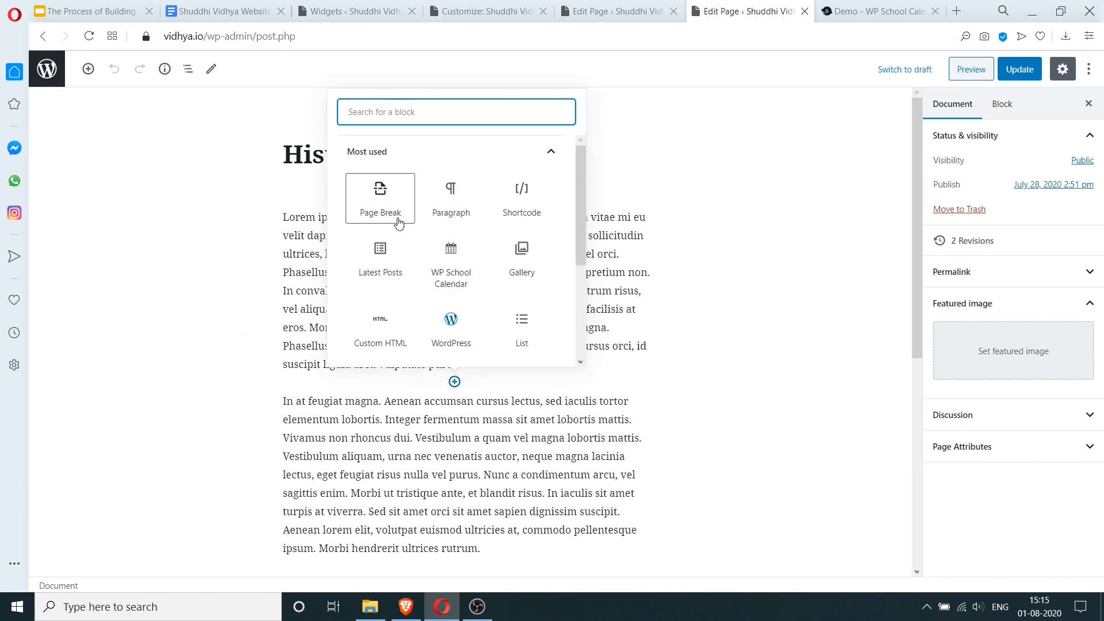
type("photo")
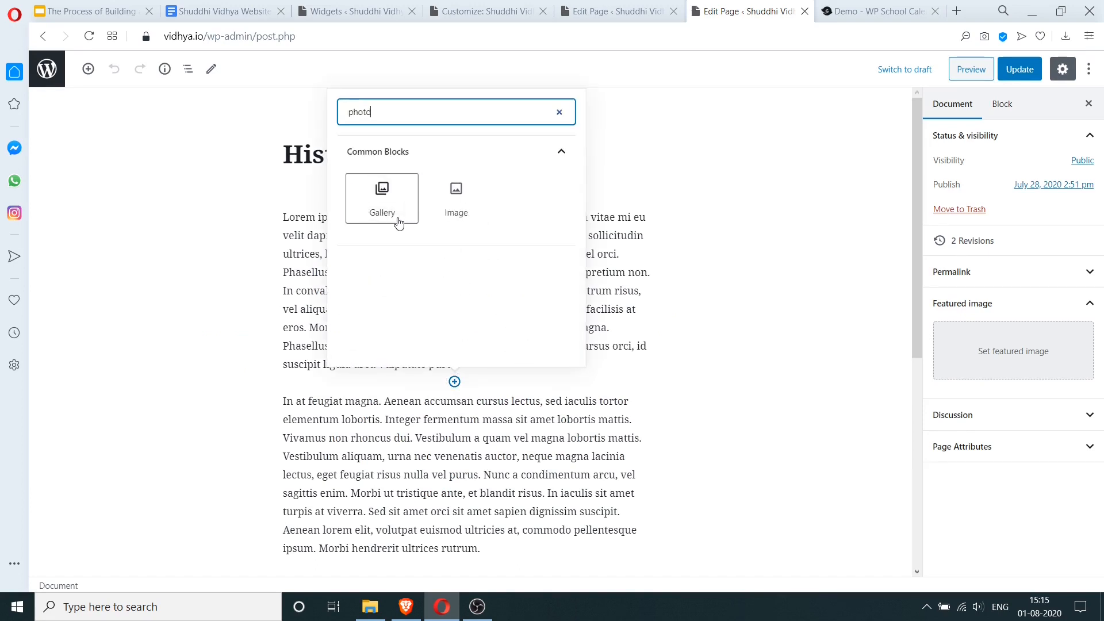
left_click(455, 213)
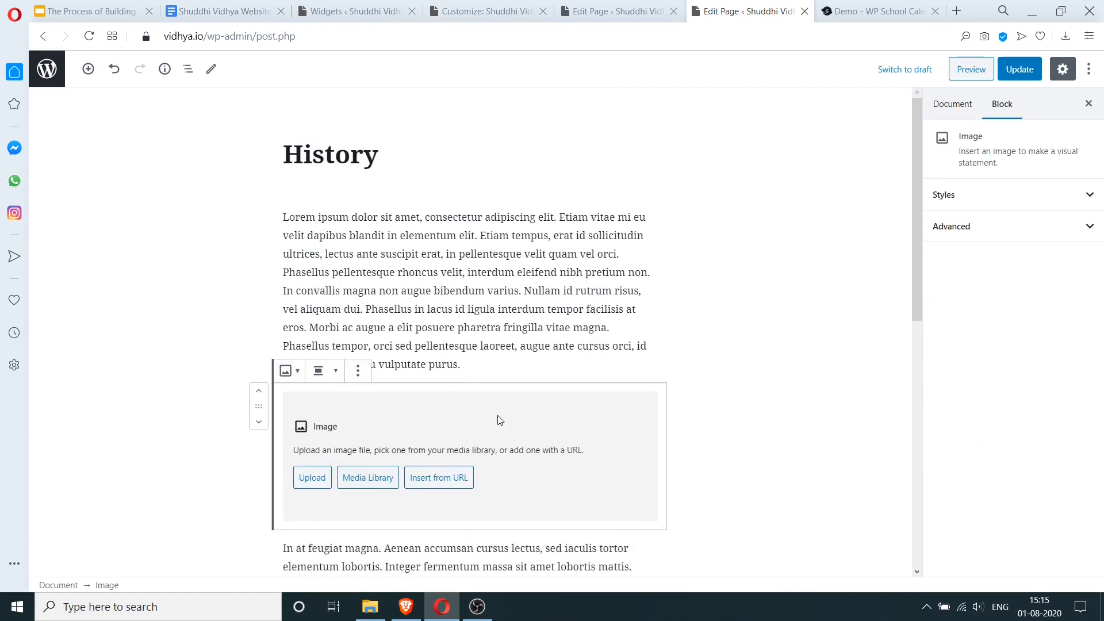
left_click(361, 484)
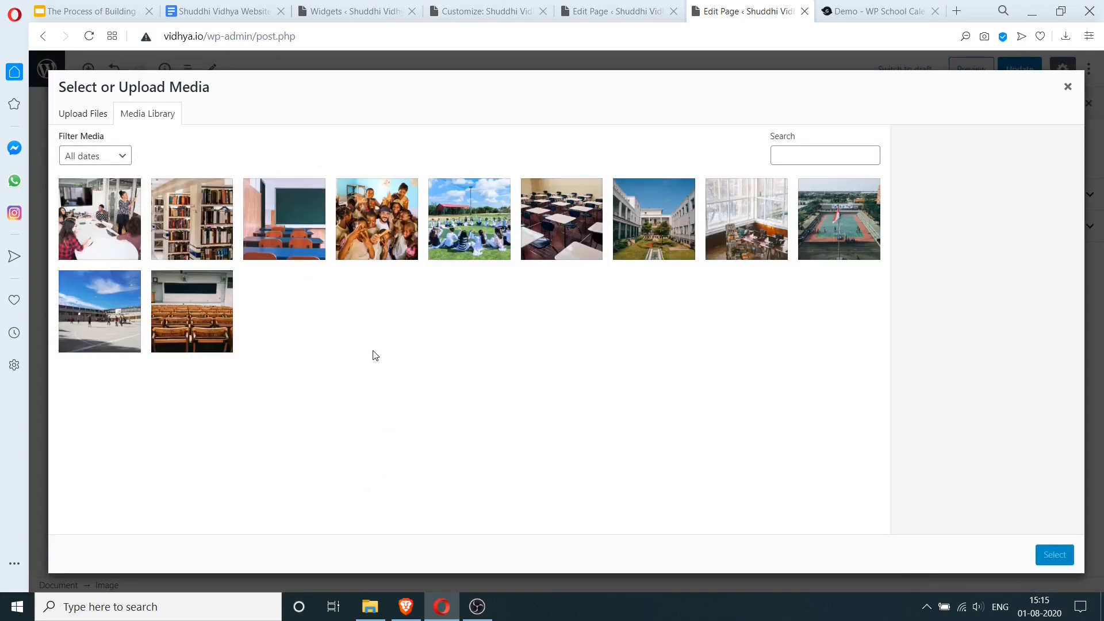
left_click(643, 229)
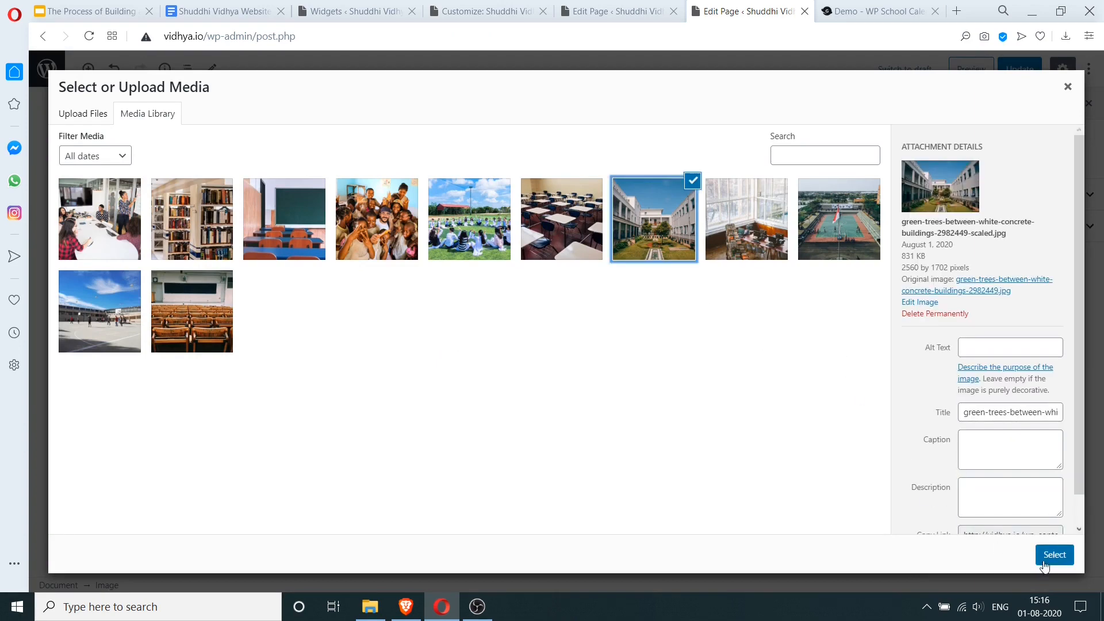
left_click(1045, 567)
scroll(753, 437, "down", 4)
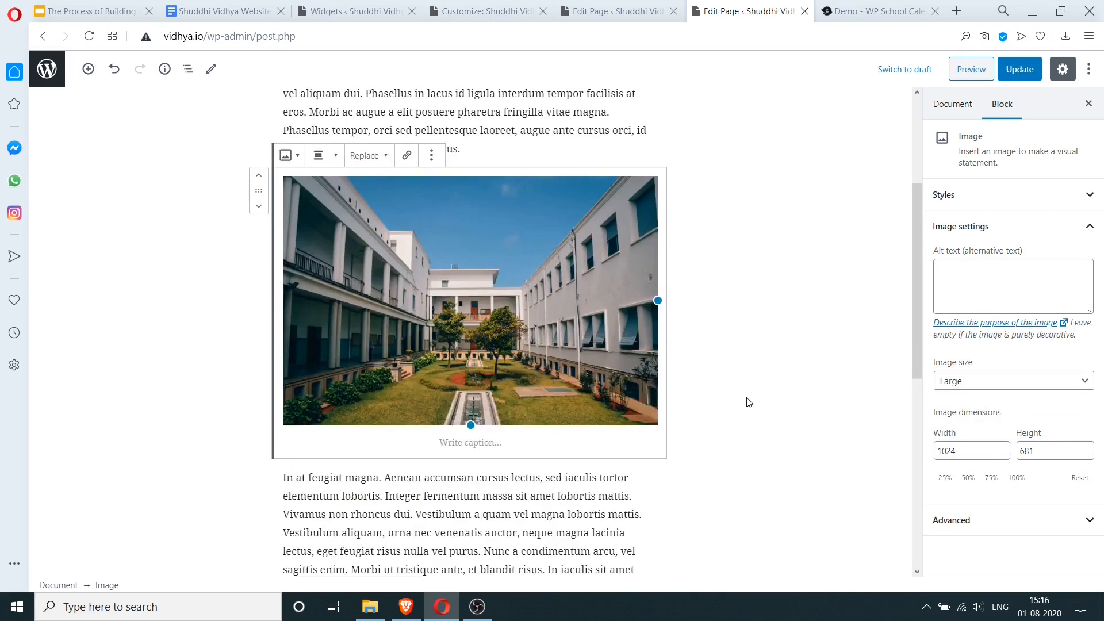
scroll(750, 403, "up", 4)
left_click(1020, 69)
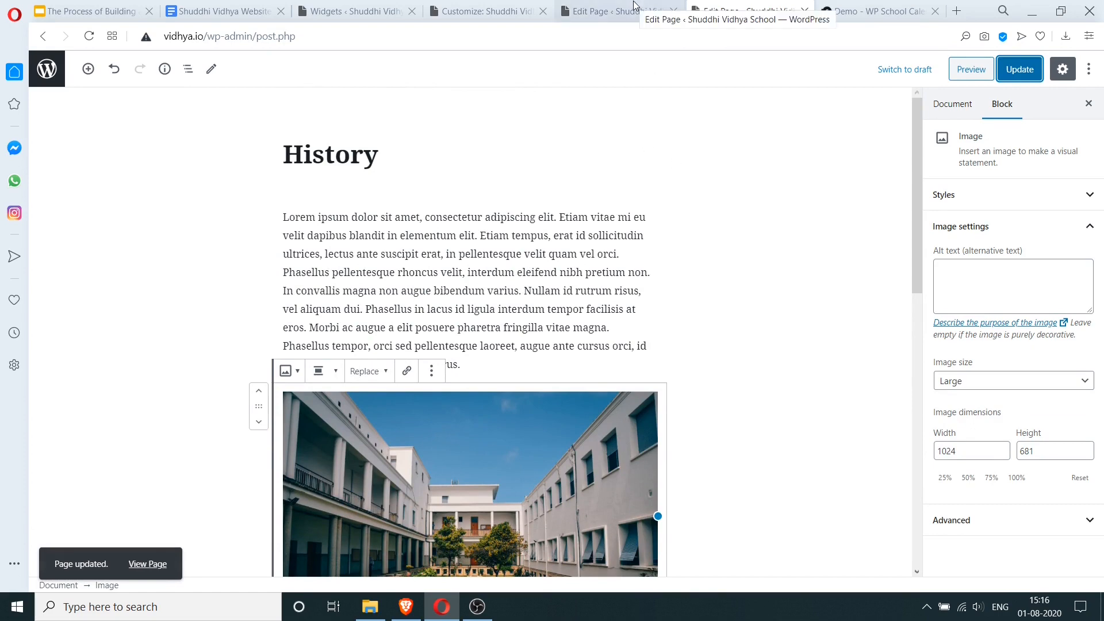
left_click(620, 12)
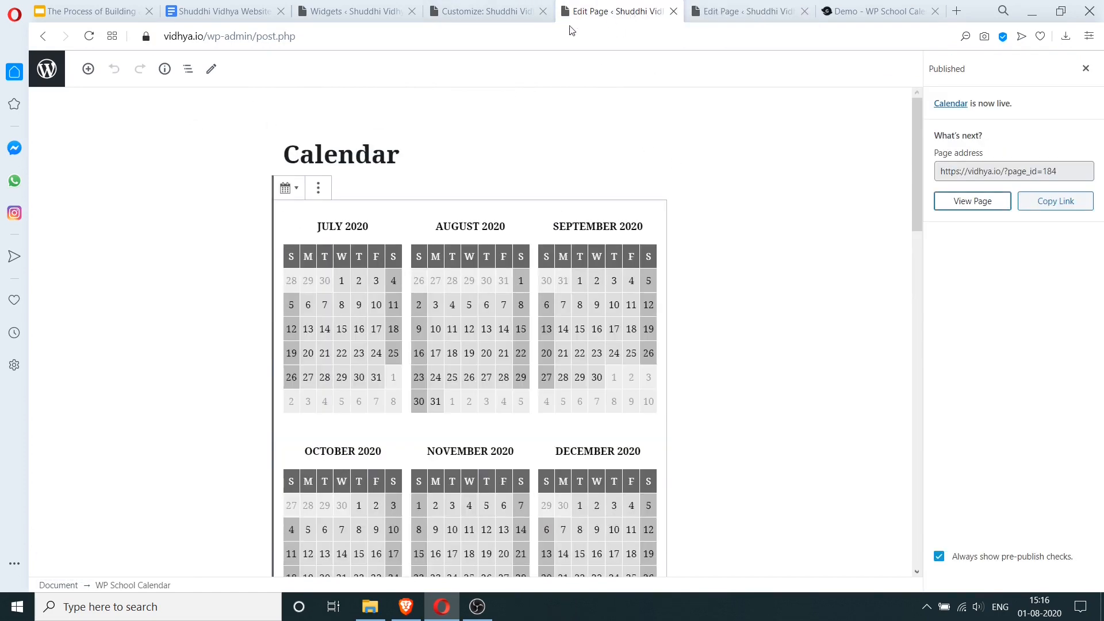
- Open the Infrastructure page for editing from the Pages list
left_click(51, 70)
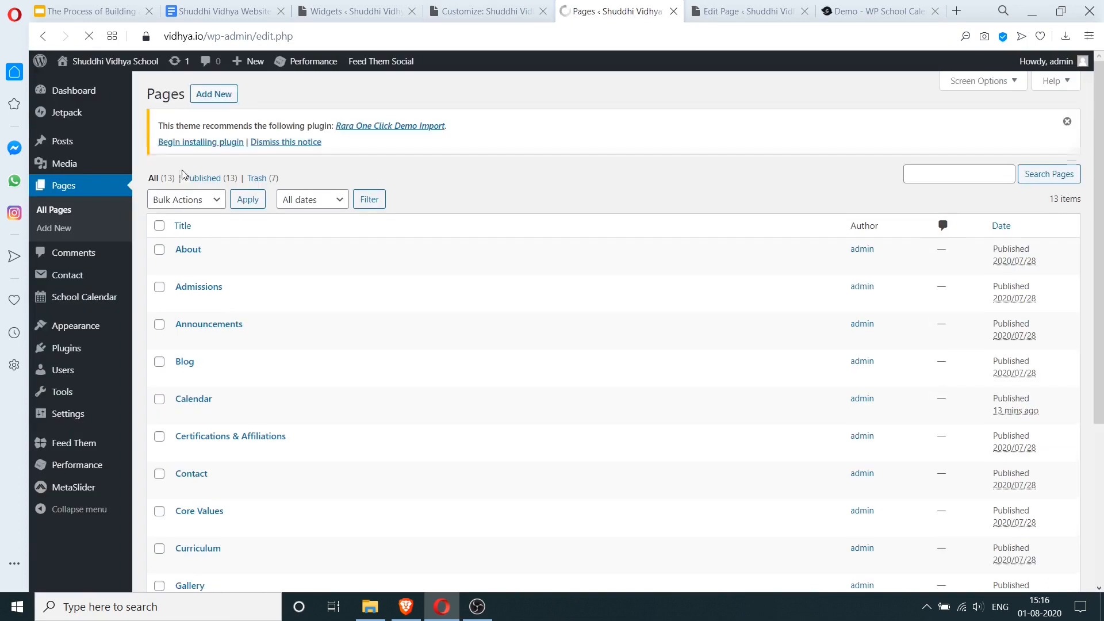
mouse_move(298, 377)
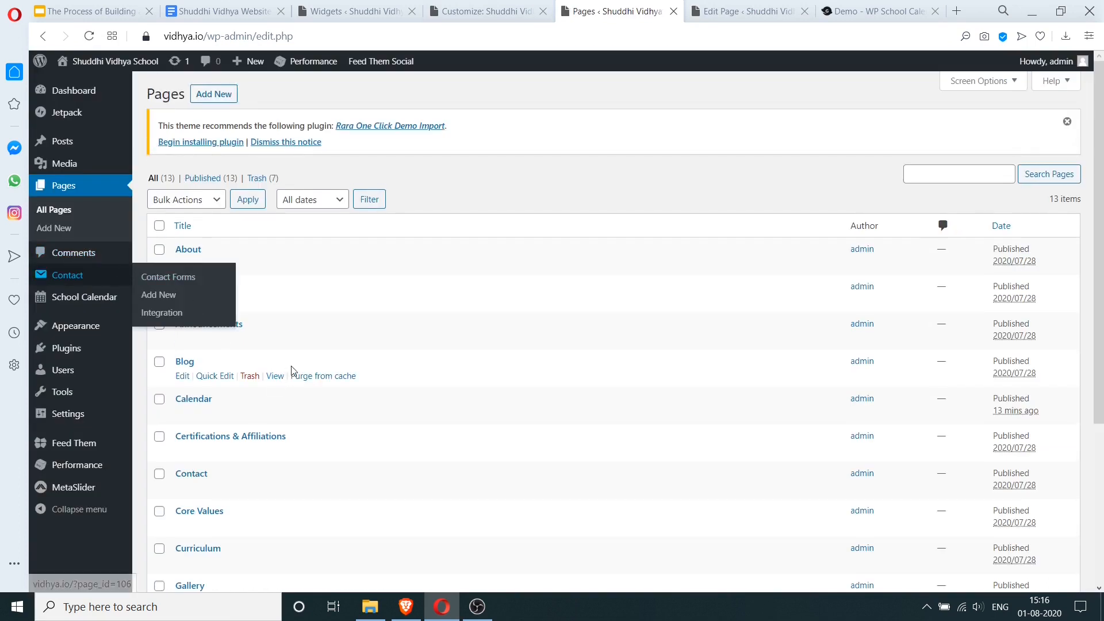
scroll(298, 377, "down", 4)
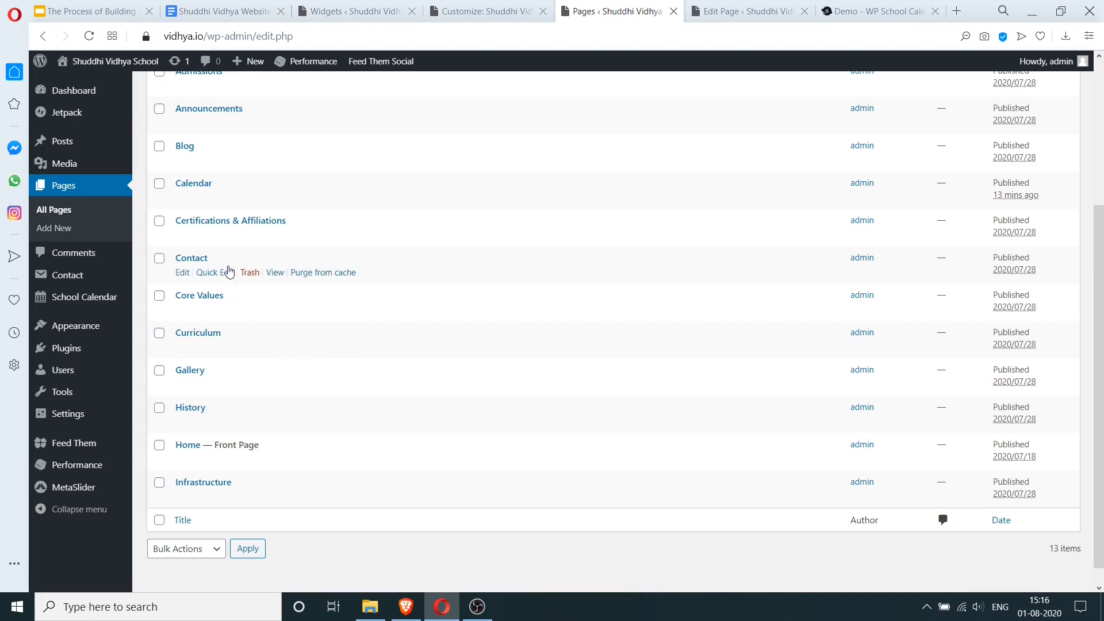
scroll(236, 360, "up", 4)
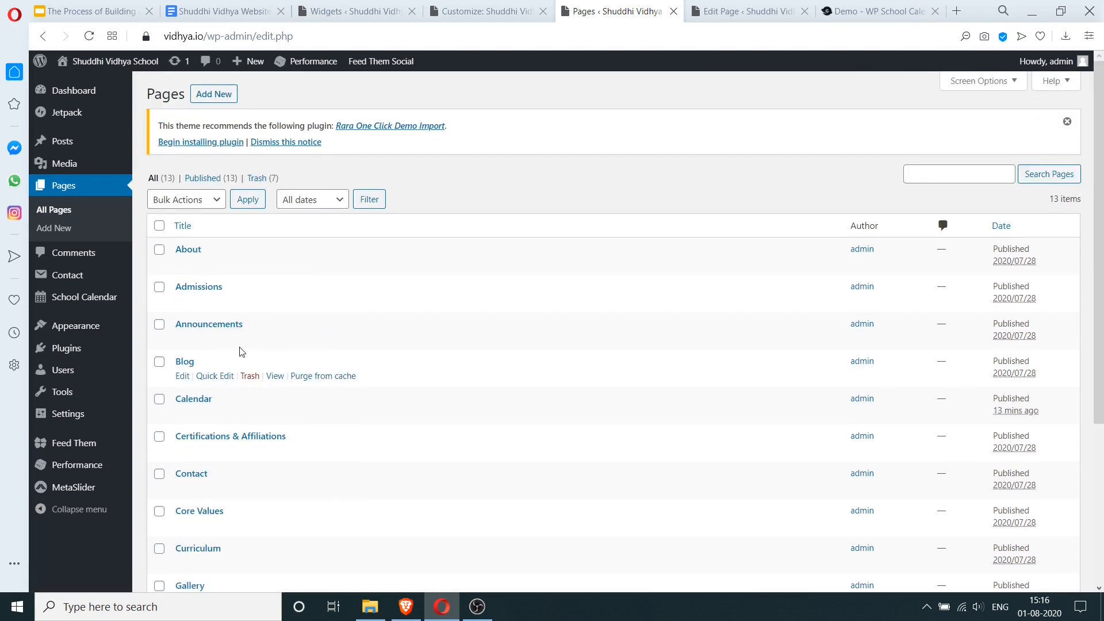
scroll(217, 431, "down", 4)
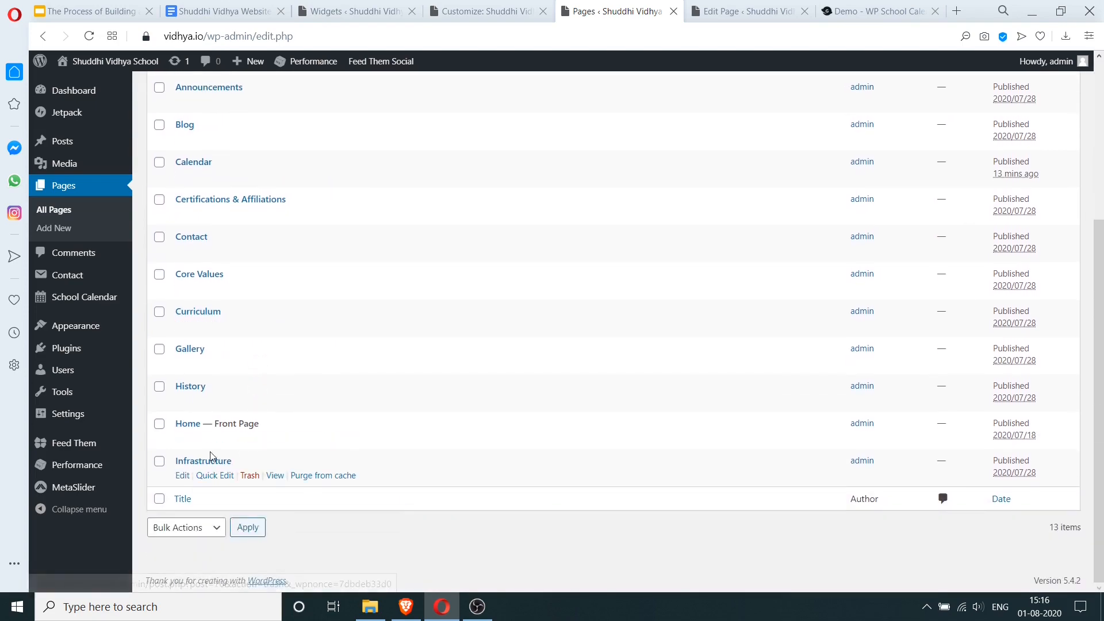
left_click(181, 476)
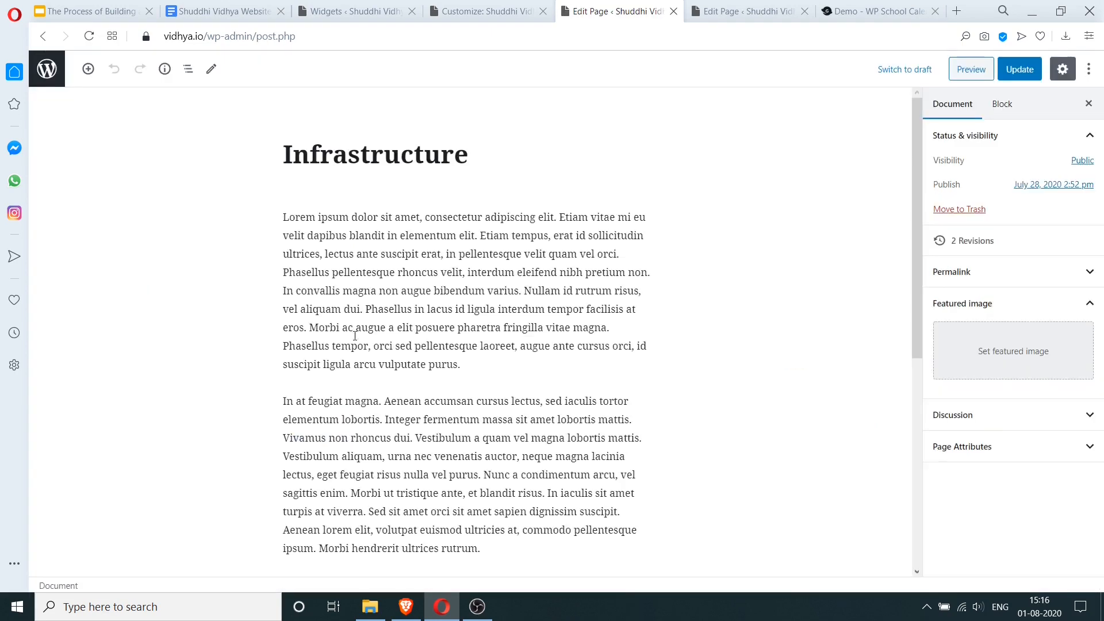
- Add the library books photo after the first paragraph with the caption 'Library'
left_click(495, 381)
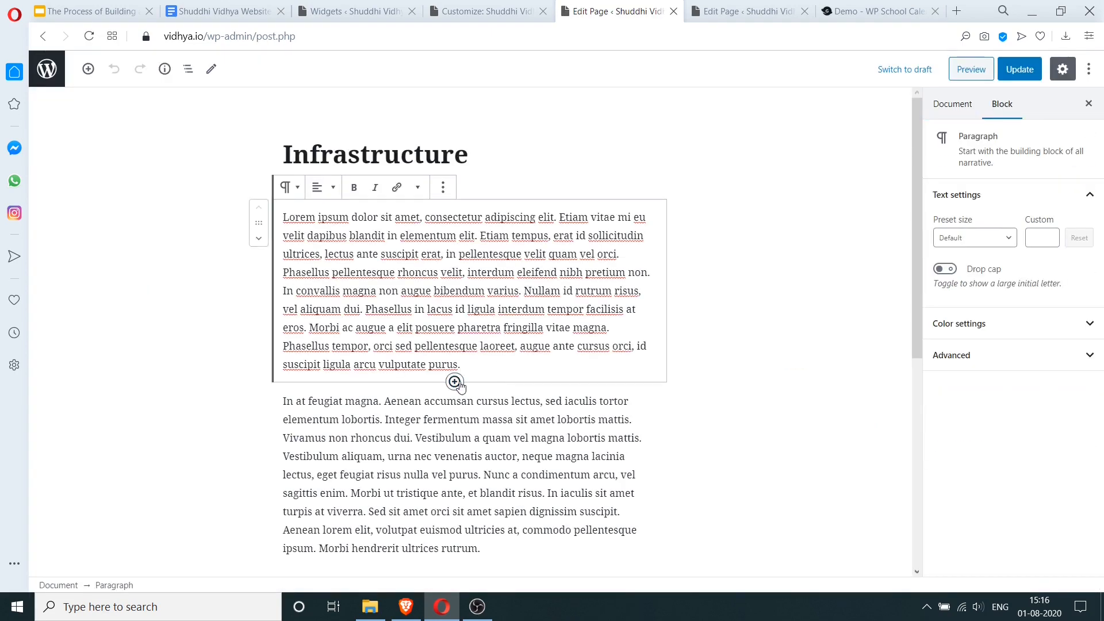
left_click(455, 383)
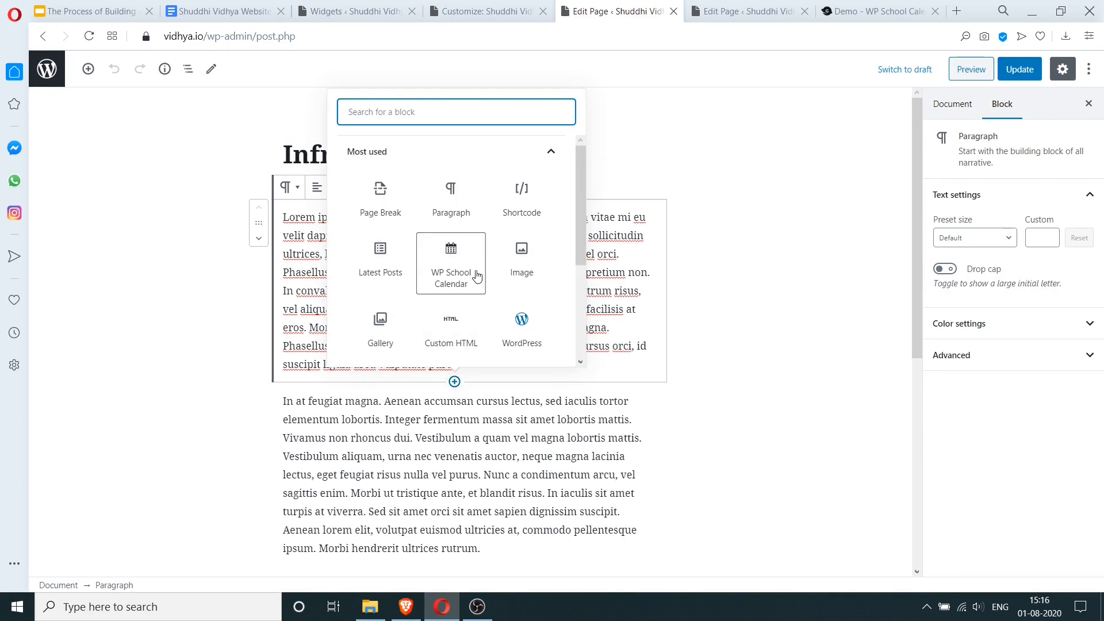
left_click(522, 253)
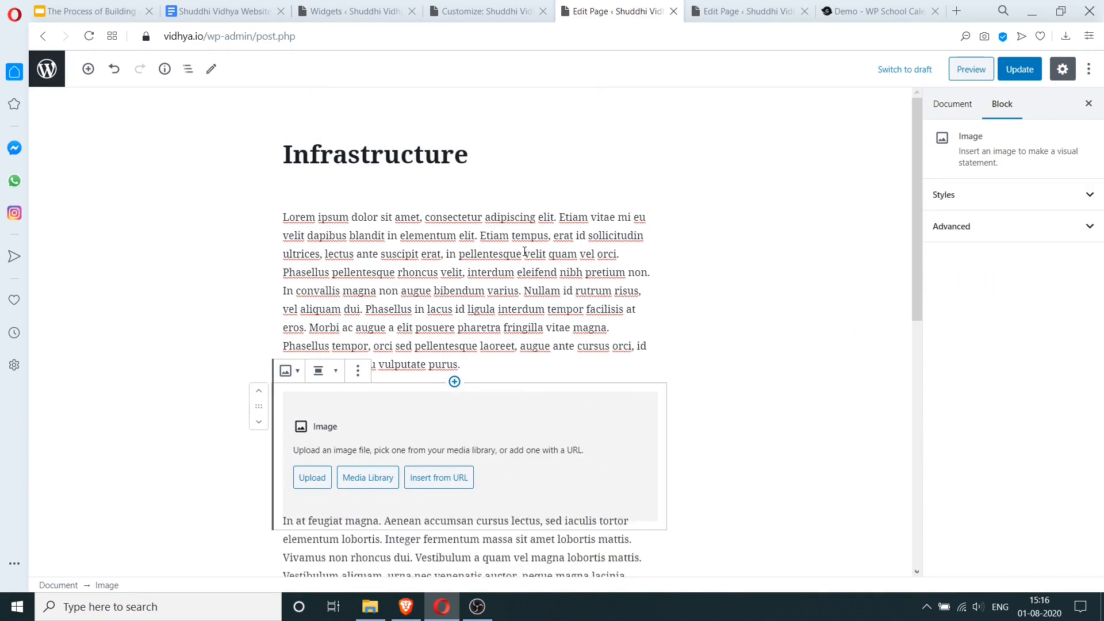
left_click(357, 477)
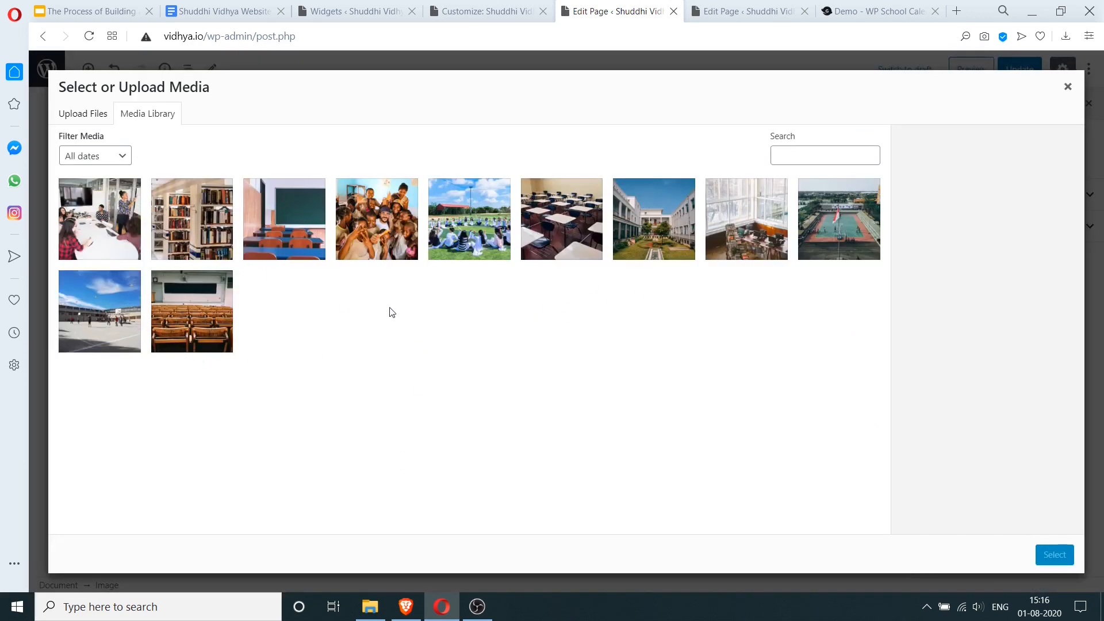
left_click(732, 225)
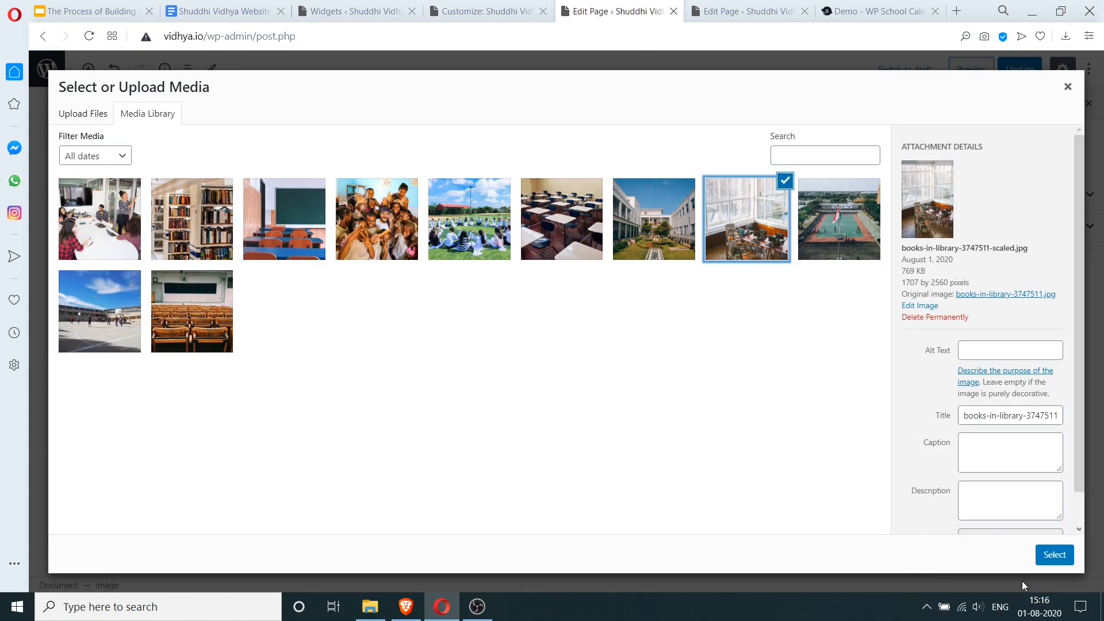
left_click(1055, 555)
scroll(410, 326, "down", 10)
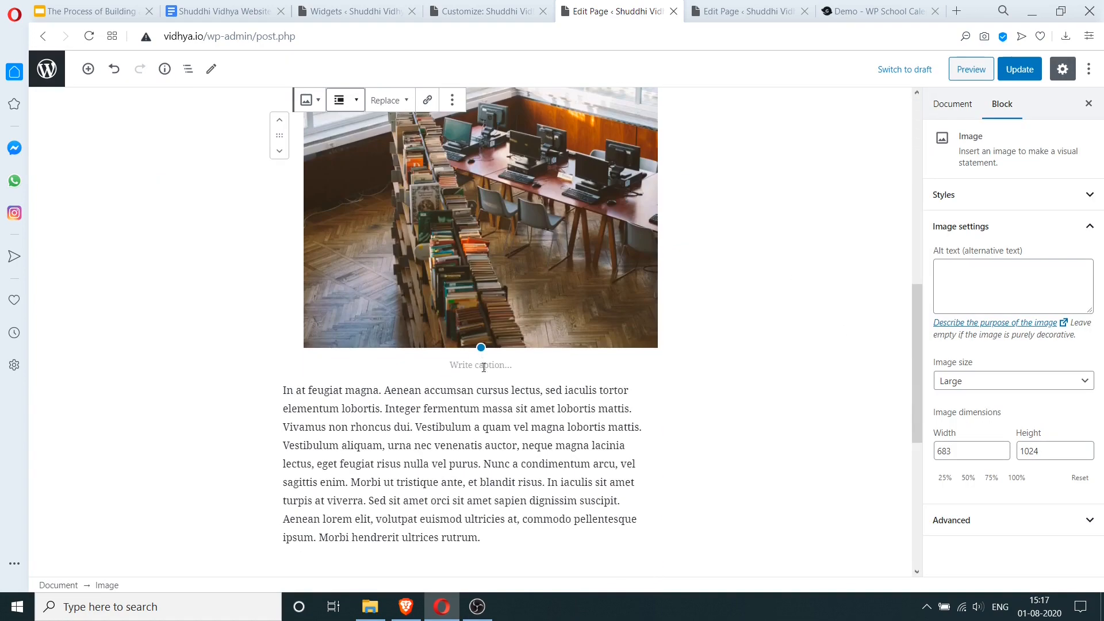
left_click(484, 366)
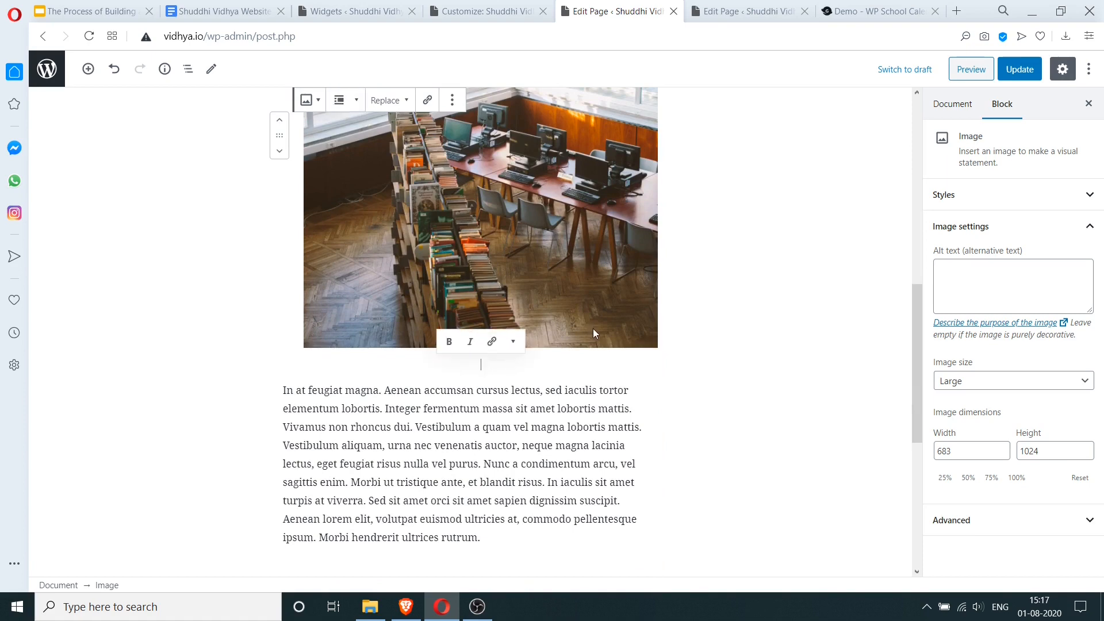
type("Library")
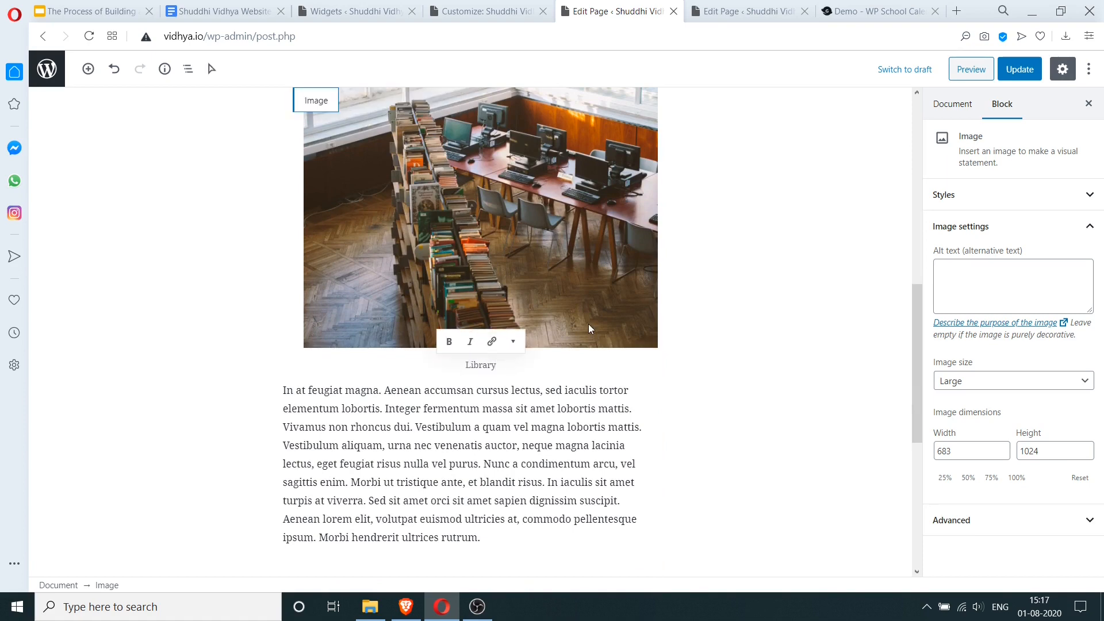
left_click(737, 328)
- Add the basketball court photo after the next paragraph, captioned 'Basketball Court'
scroll(536, 352, "down", 4)
scroll(536, 352, "up", 3)
left_click(506, 463)
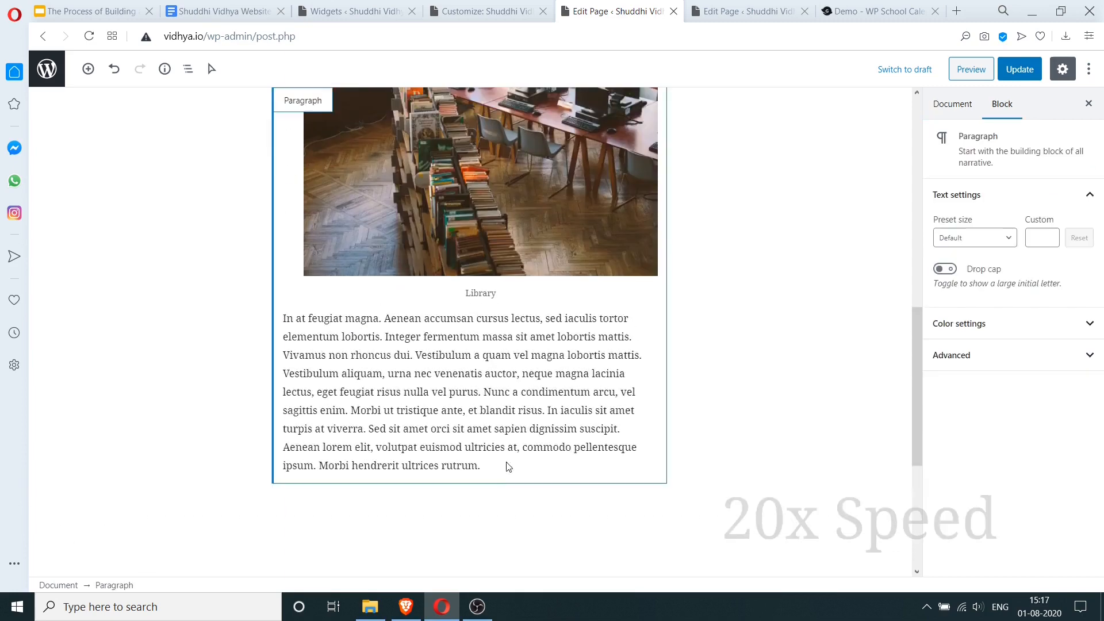
left_click(509, 467)
key("Return")
left_click(99, 310)
left_click(1055, 554)
scroll(698, 500, "down", 7)
left_click(471, 533)
type("Play")
key("BackSpace")
key("BackSpace")
key("BackSpace")
key("BackSpace")
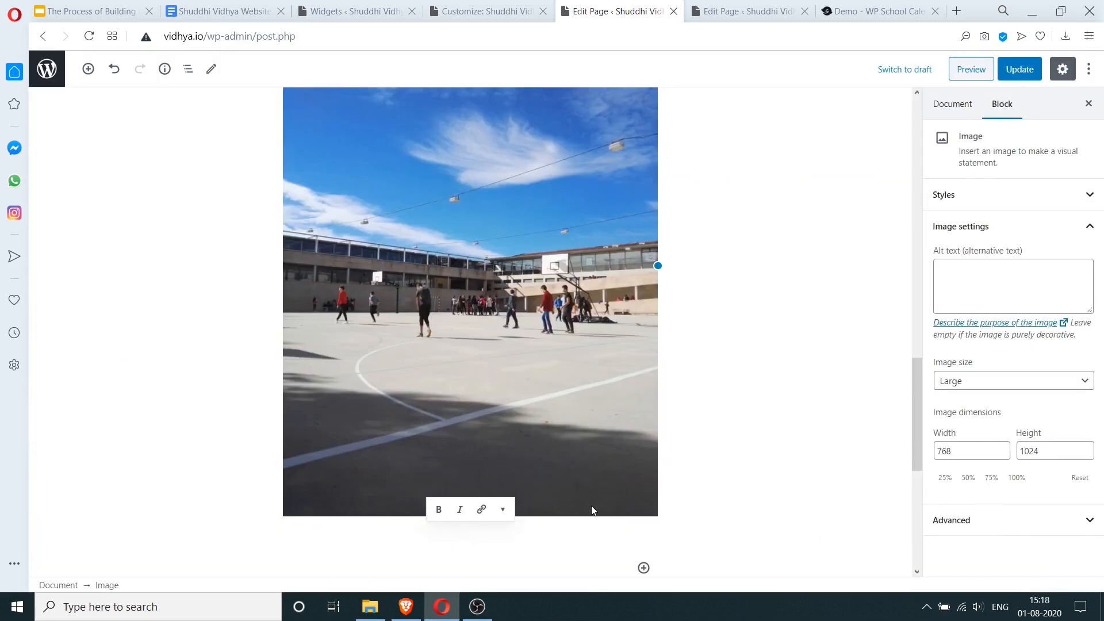
type("Basketball Court")
left_click(868, 340)
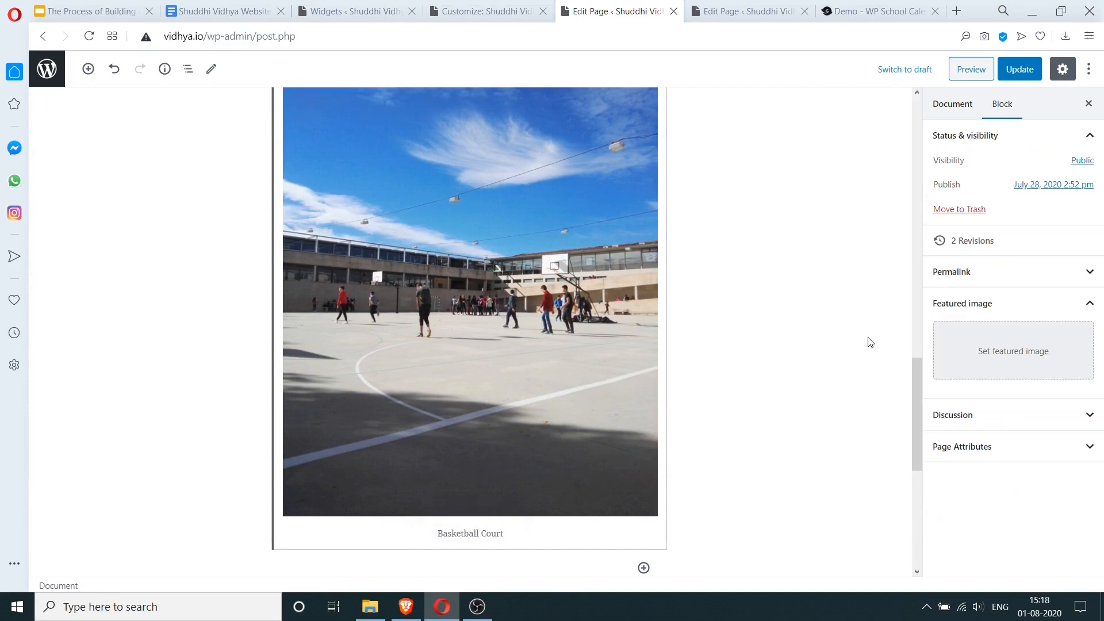
- Update the Infrastructure page and view the live school site
scroll(667, 368, "up", 10)
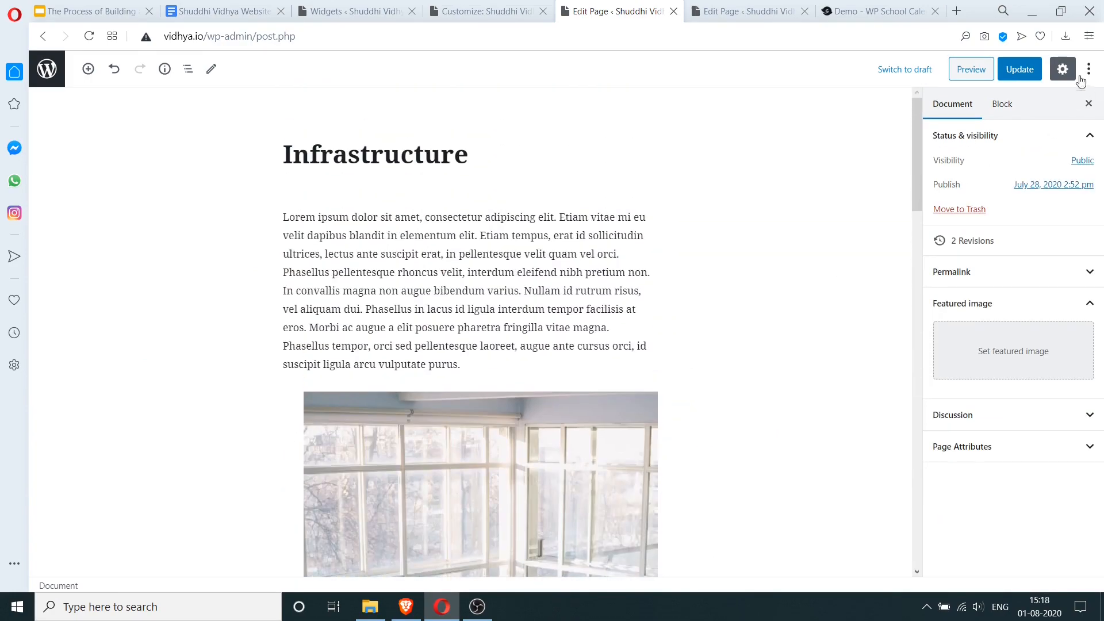
left_click(1028, 69)
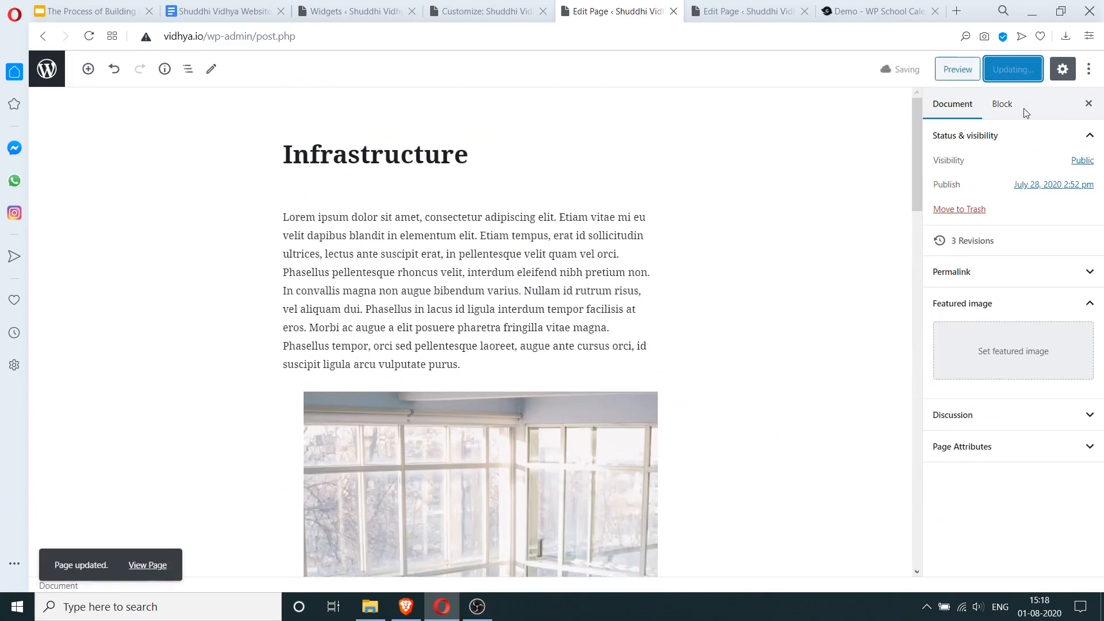
left_click(748, 11)
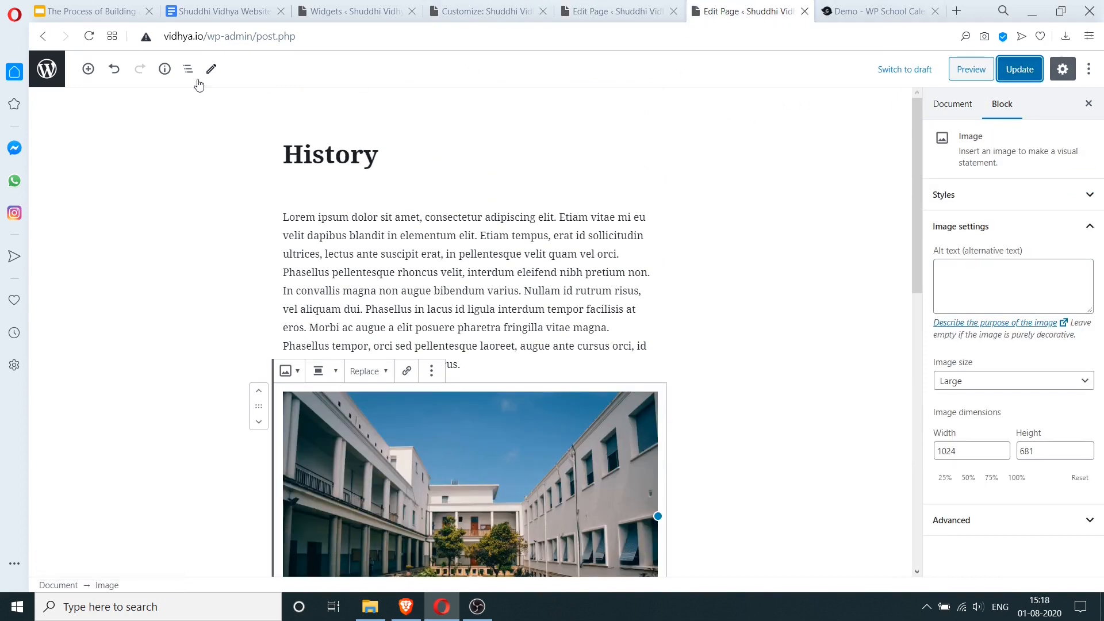
left_click(46, 69)
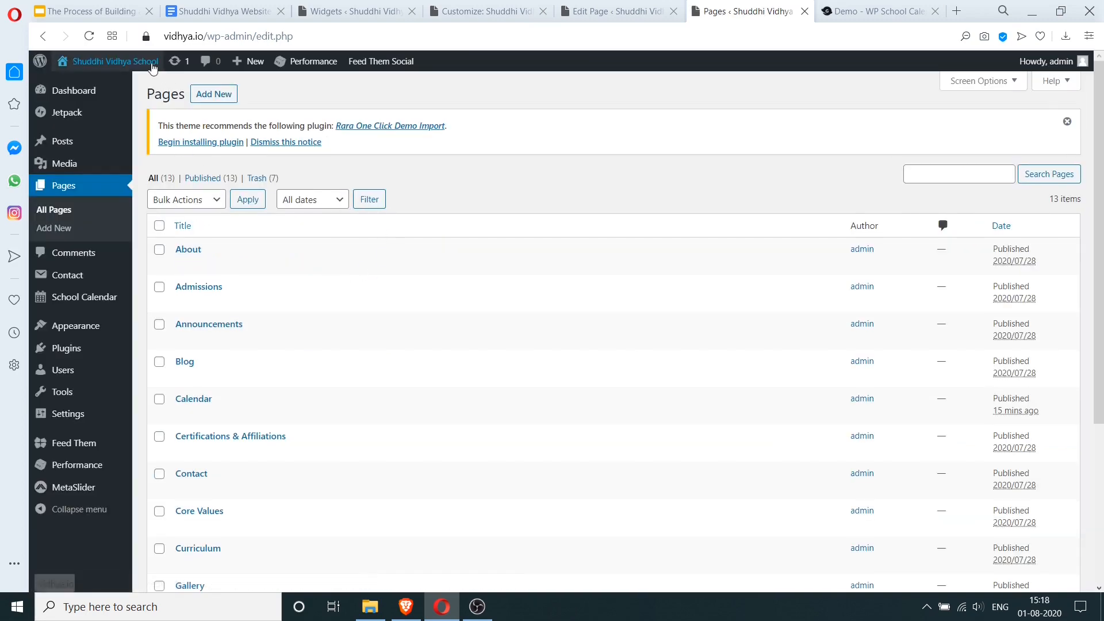
mouse_move(148, 65)
left_click(106, 87)
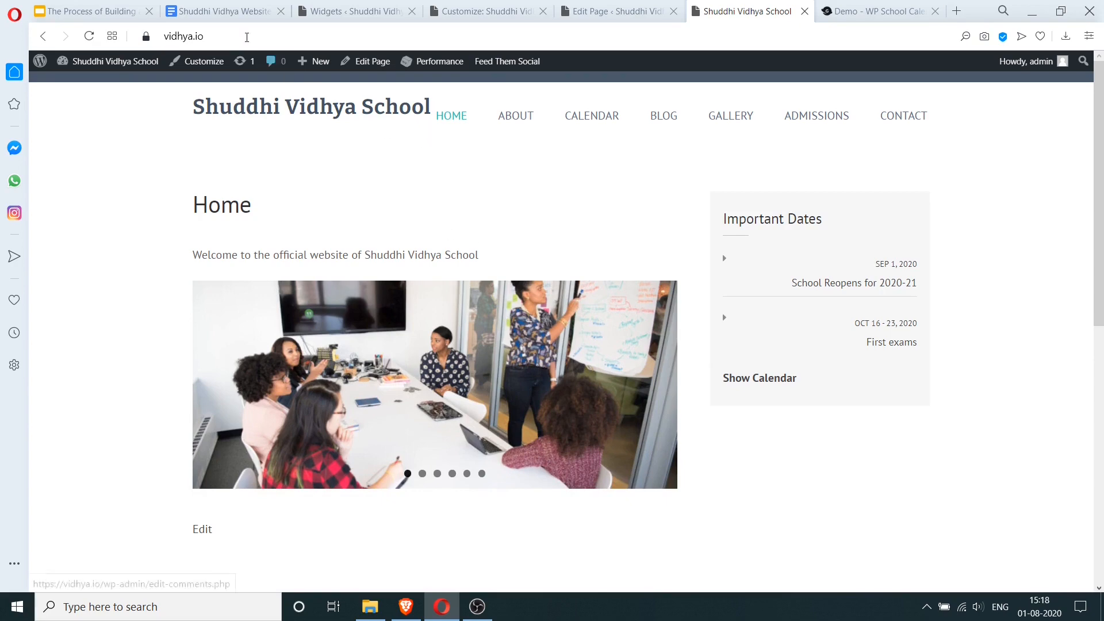
left_click(222, 12)
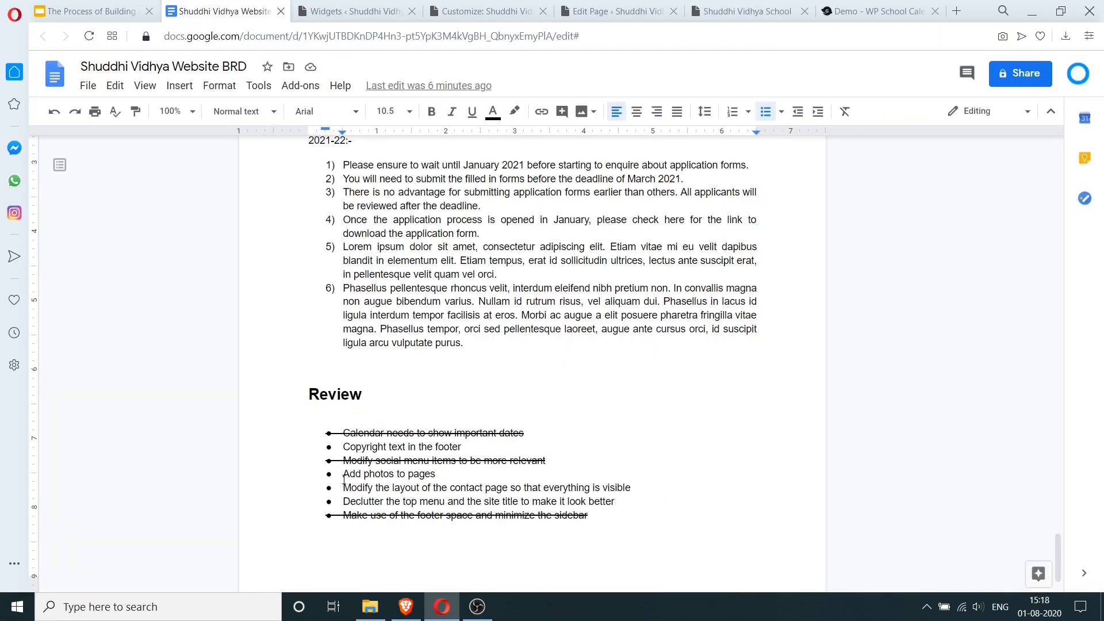
- Apply strikethrough to the 'Add photos to pages' Review bullet, then return to the live site
left_click_drag(344, 478, 441, 475)
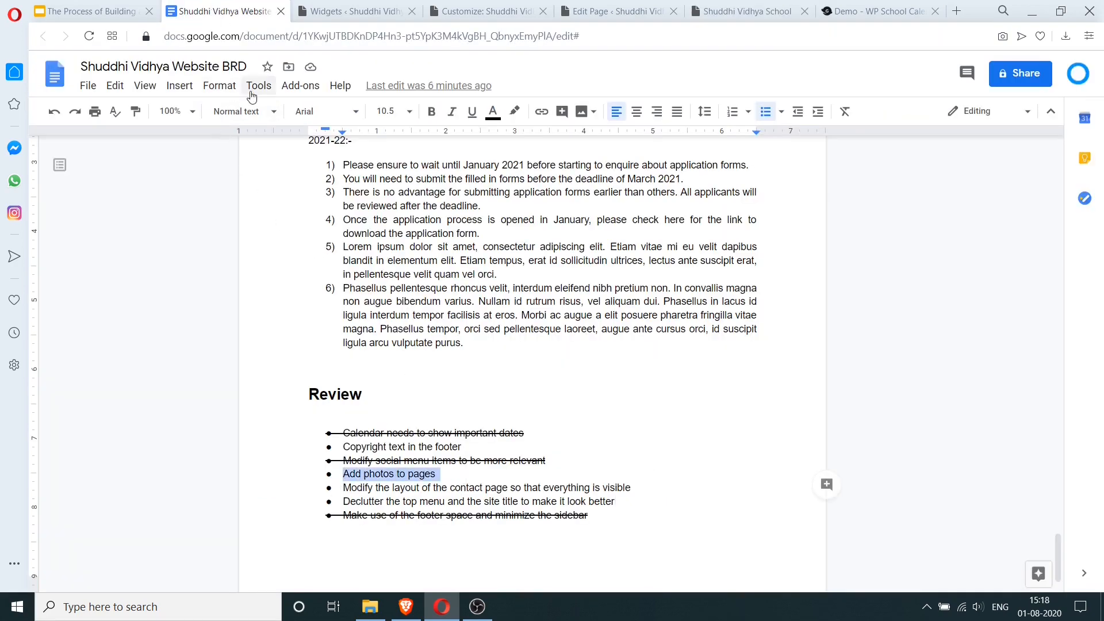
left_click(219, 85)
mouse_move(323, 111)
left_click(411, 184)
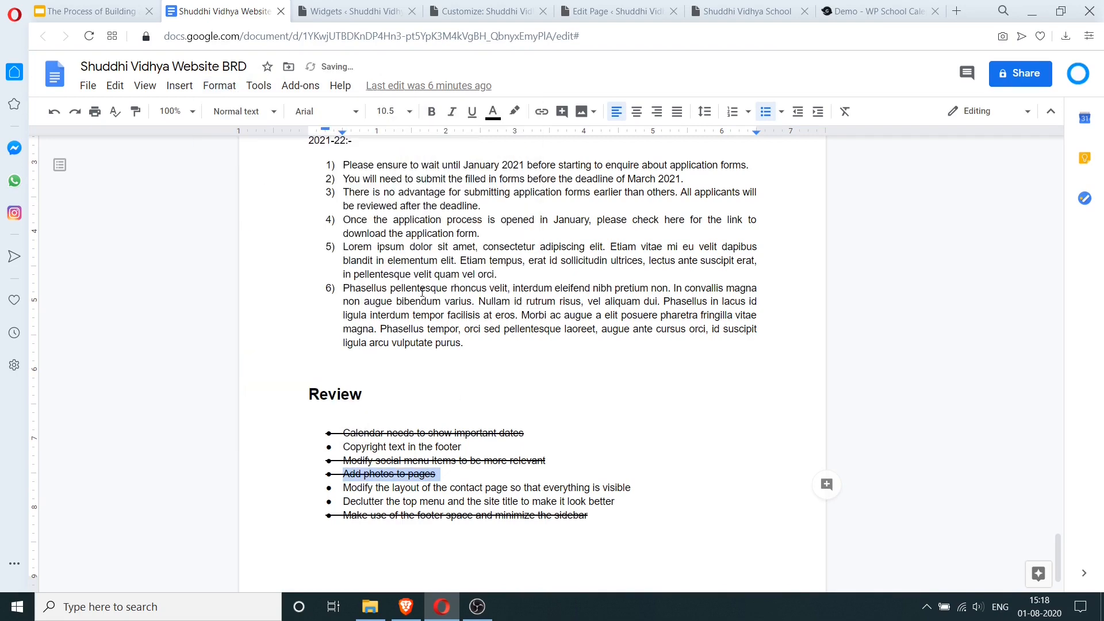
left_click(473, 512)
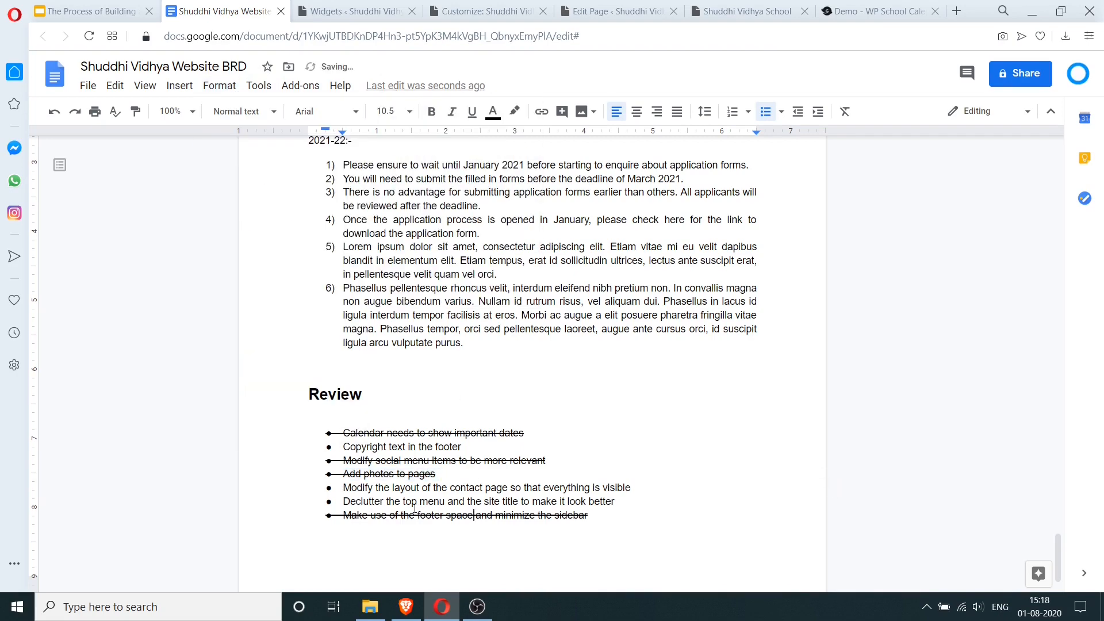
left_click(740, 11)
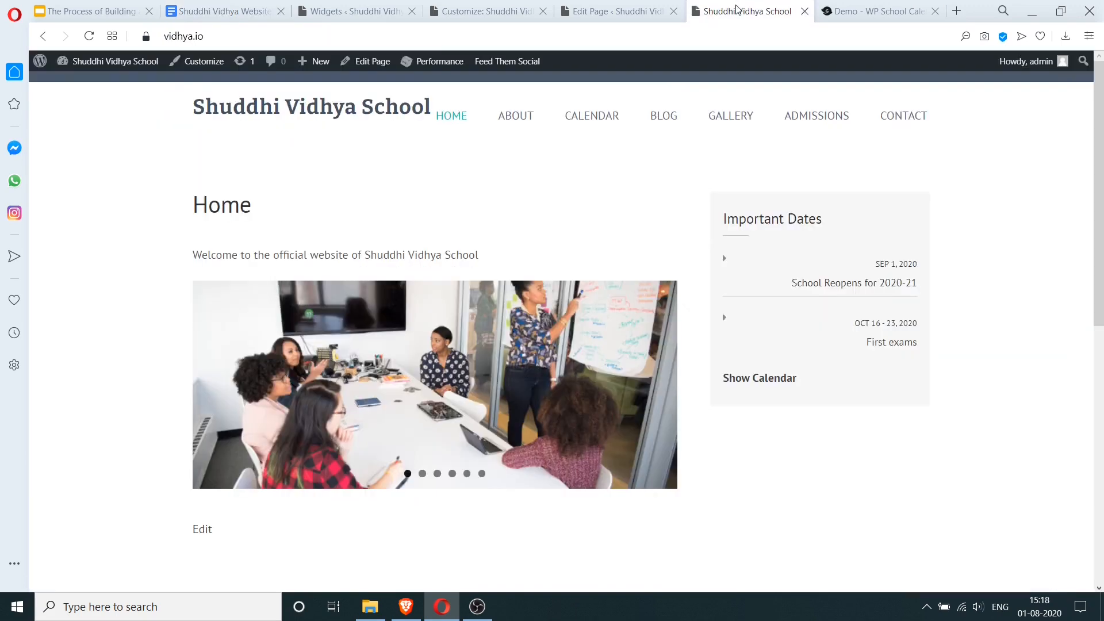
- Open the Contact page in the editor and inspect its address and map blocks
left_click(898, 116)
scroll(387, 389, "down", 12)
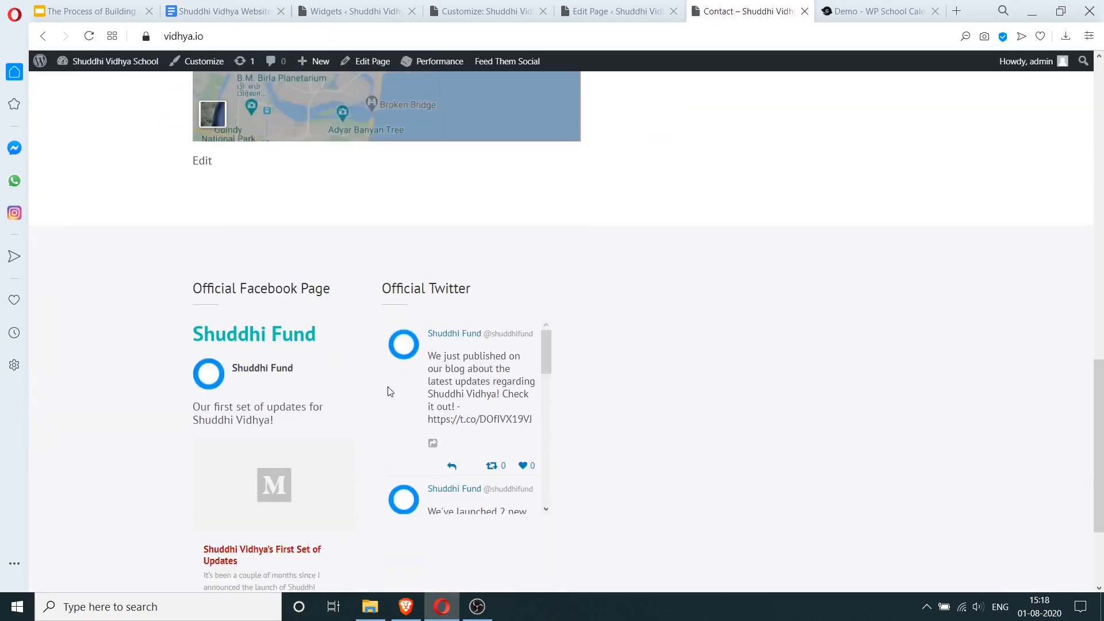
scroll(212, 393, "up", 4)
left_click(206, 380)
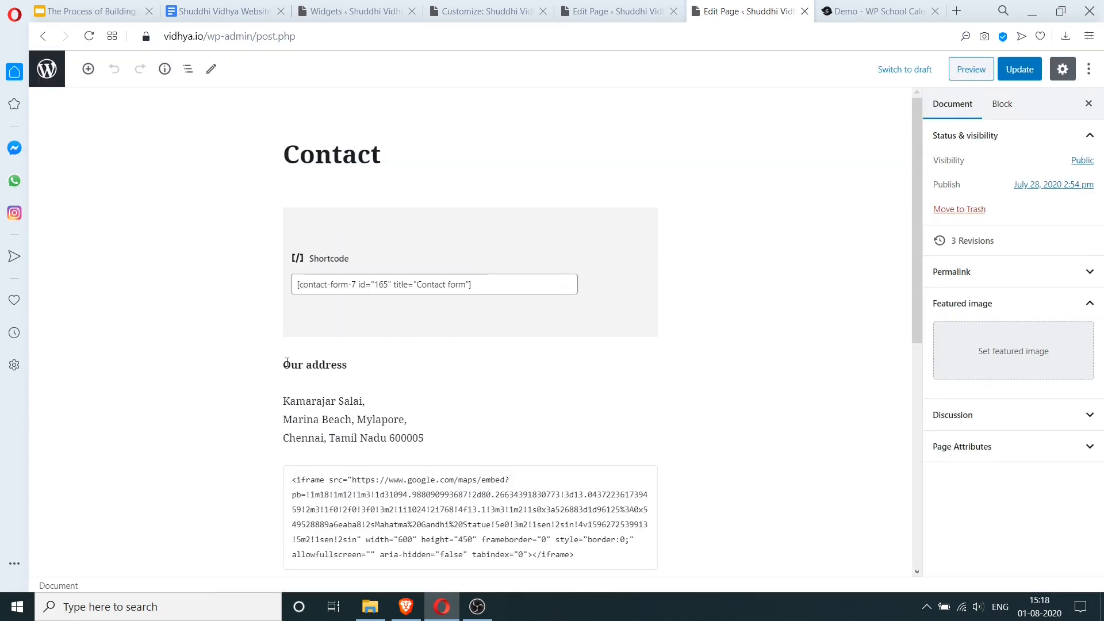
left_click_drag(286, 363, 584, 529)
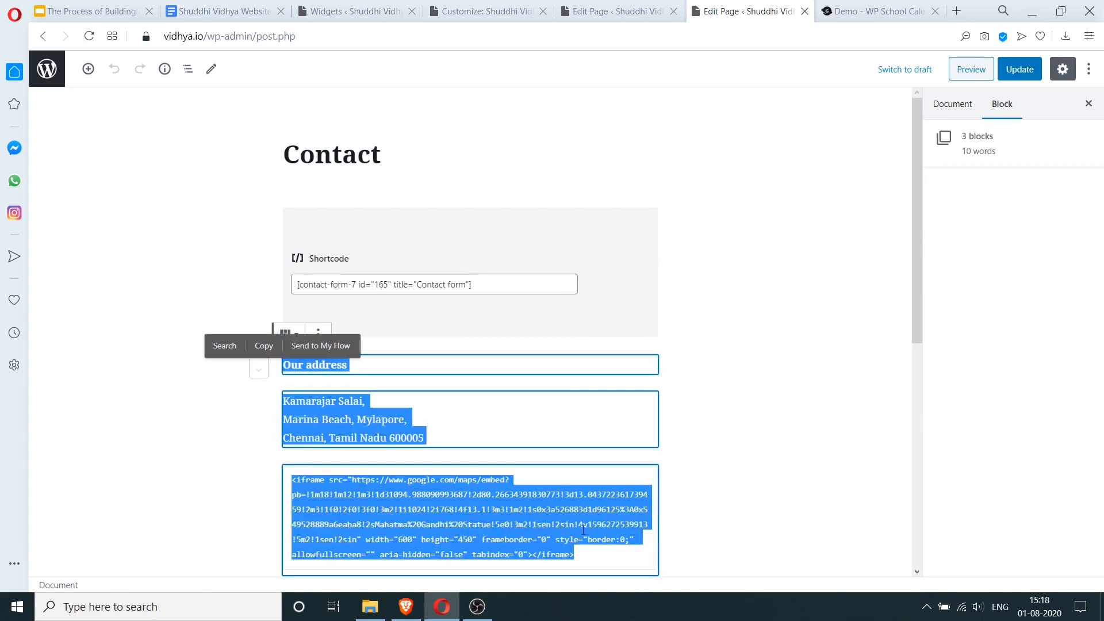
left_click(475, 492)
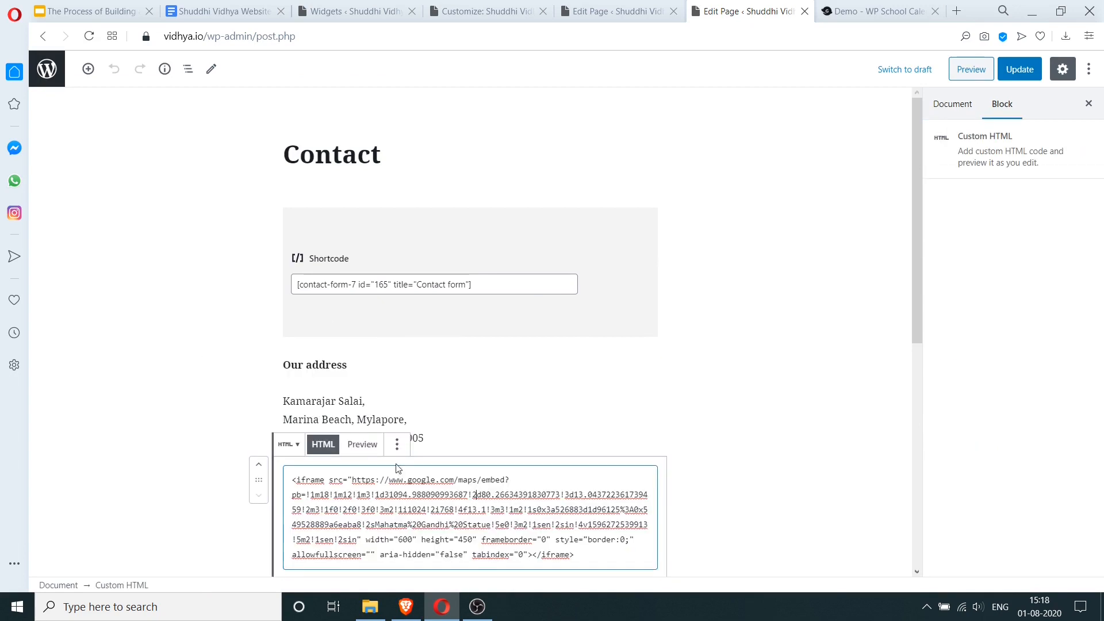
left_click_drag(283, 364, 414, 409)
left_click(414, 409)
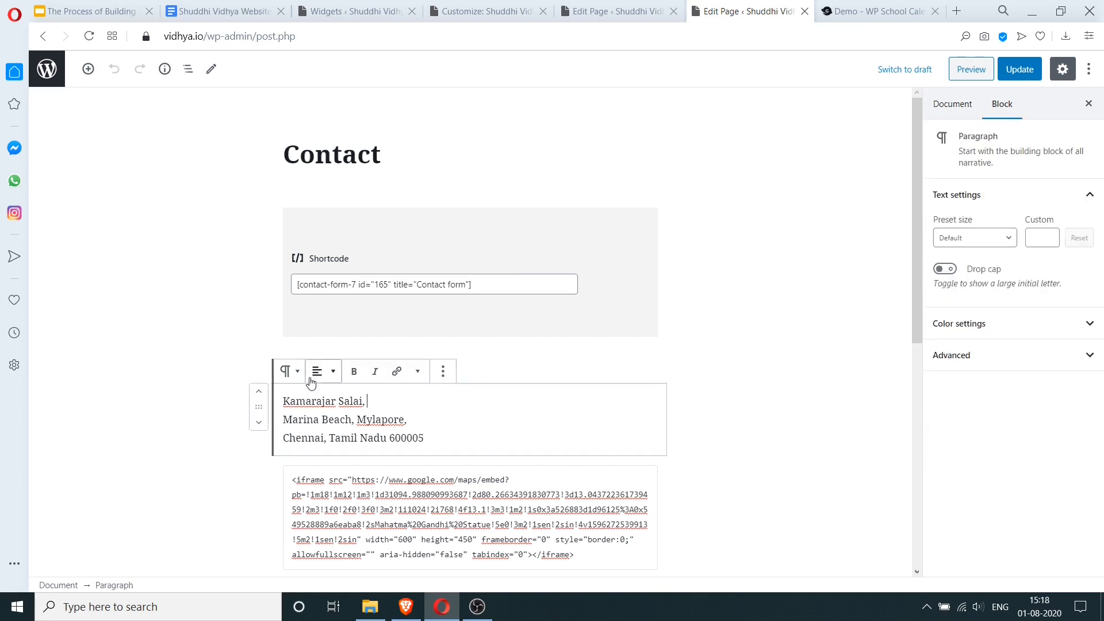
left_click(325, 416)
key("Escape")
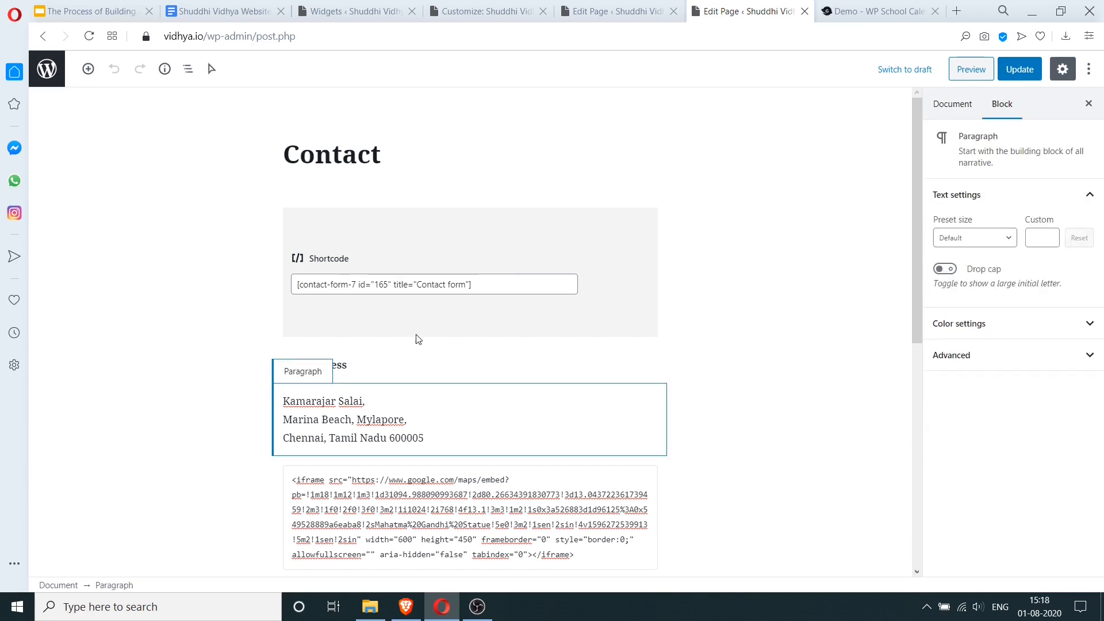
- Move the contact form Shortcode block down three places, below the address and map embed
key("Up")
key("Up")
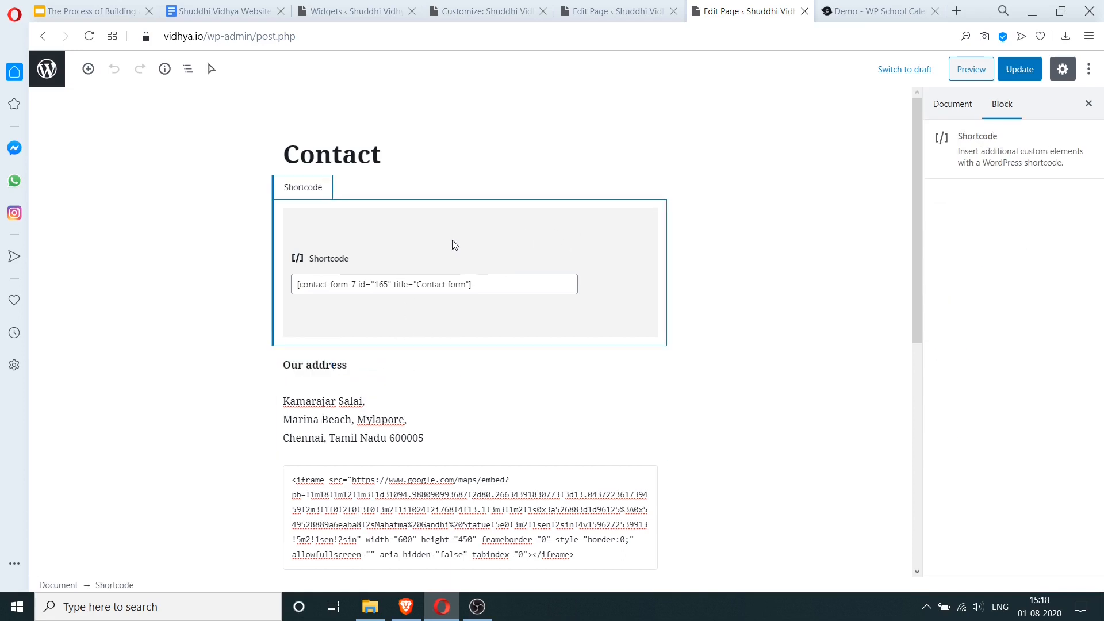
left_click(419, 240)
left_click_drag(433, 245, 299, 243)
left_click(274, 266)
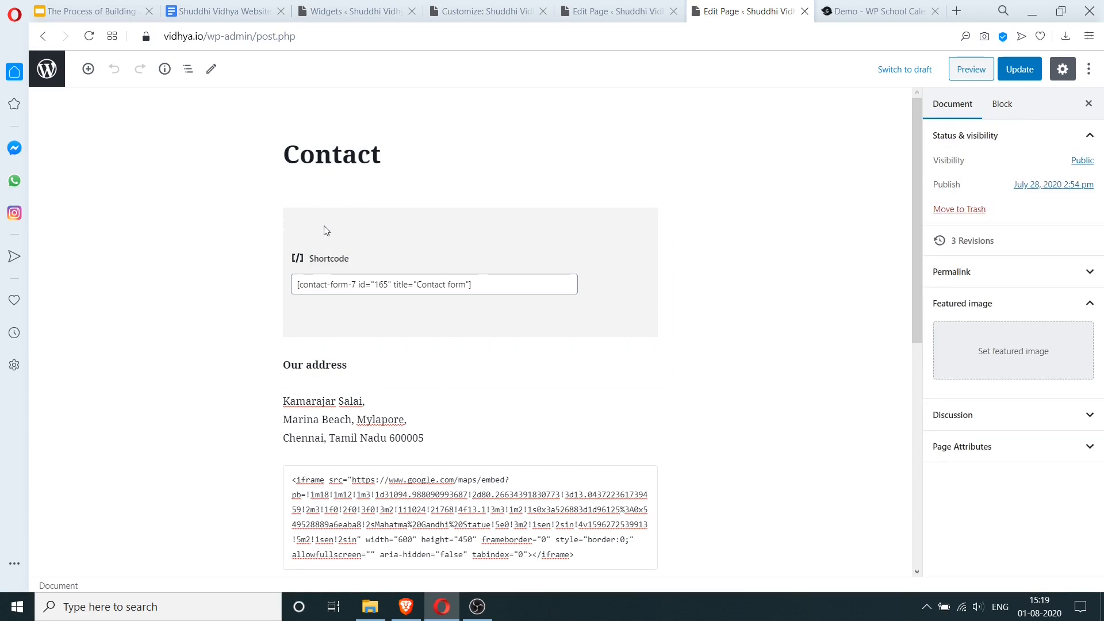
left_click(320, 225)
left_click(259, 238)
left_click(259, 238)
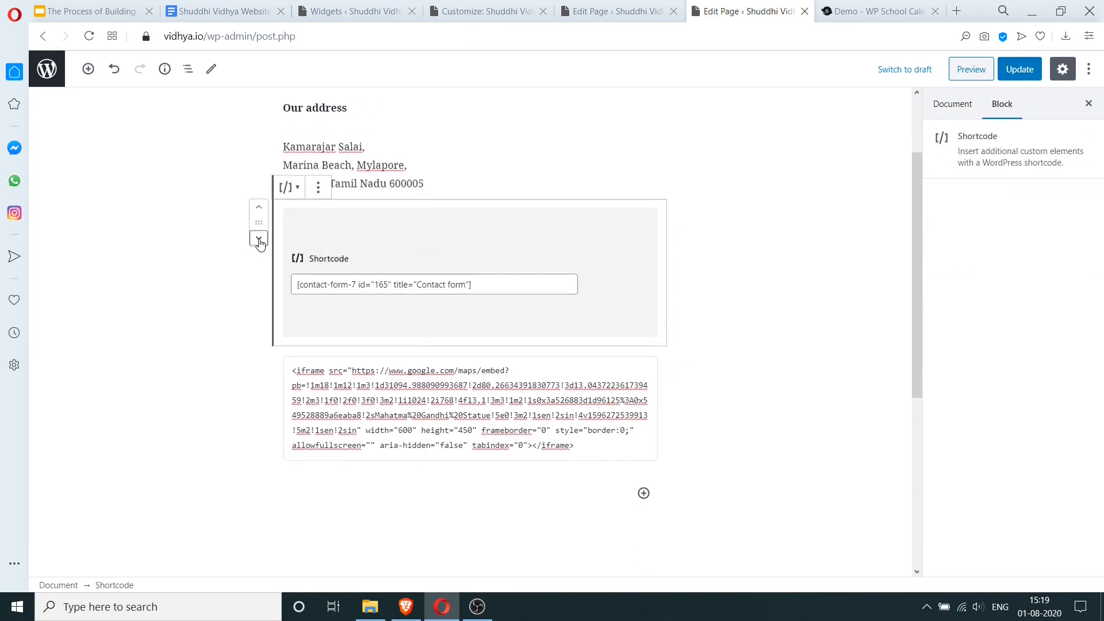
left_click(259, 239)
- Select the map embed block and open, then close, its More options menu
scroll(424, 325, "up", 3)
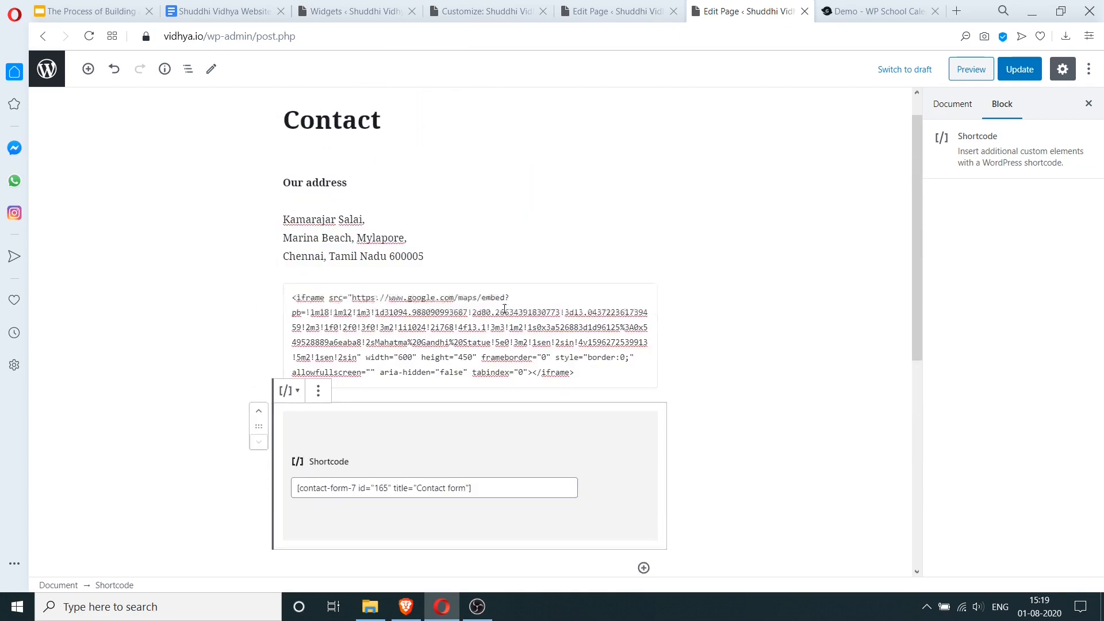
left_click(424, 325)
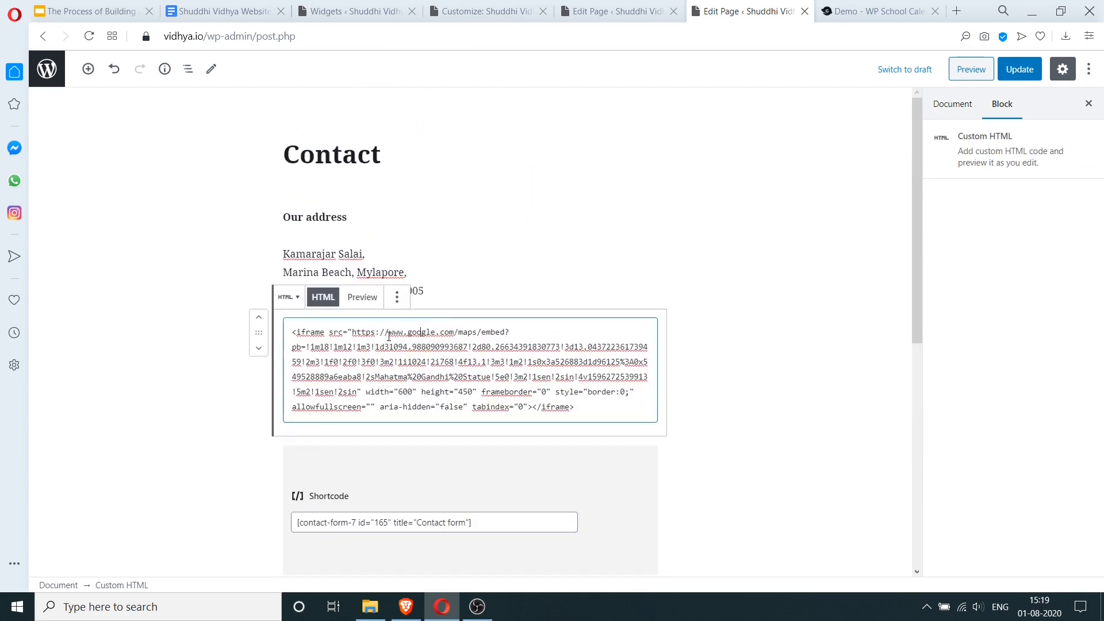
left_click(398, 298)
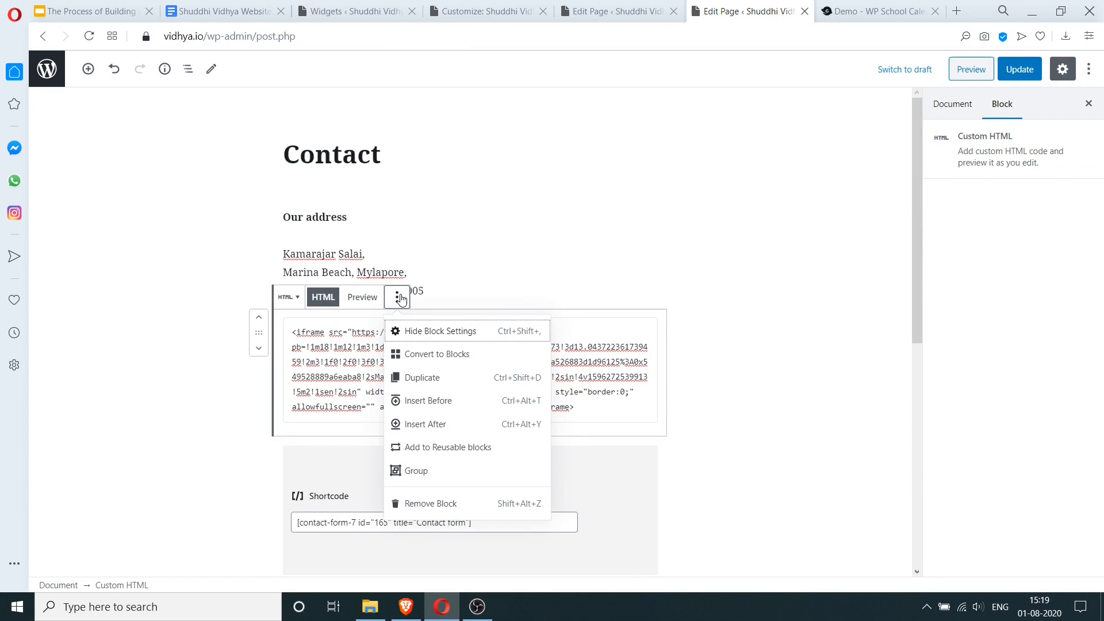
left_click(401, 298)
- Change the map embed's width to 200 and height to 300, then preview the Contact page
double_click(408, 392)
type("200")
double_click(465, 392)
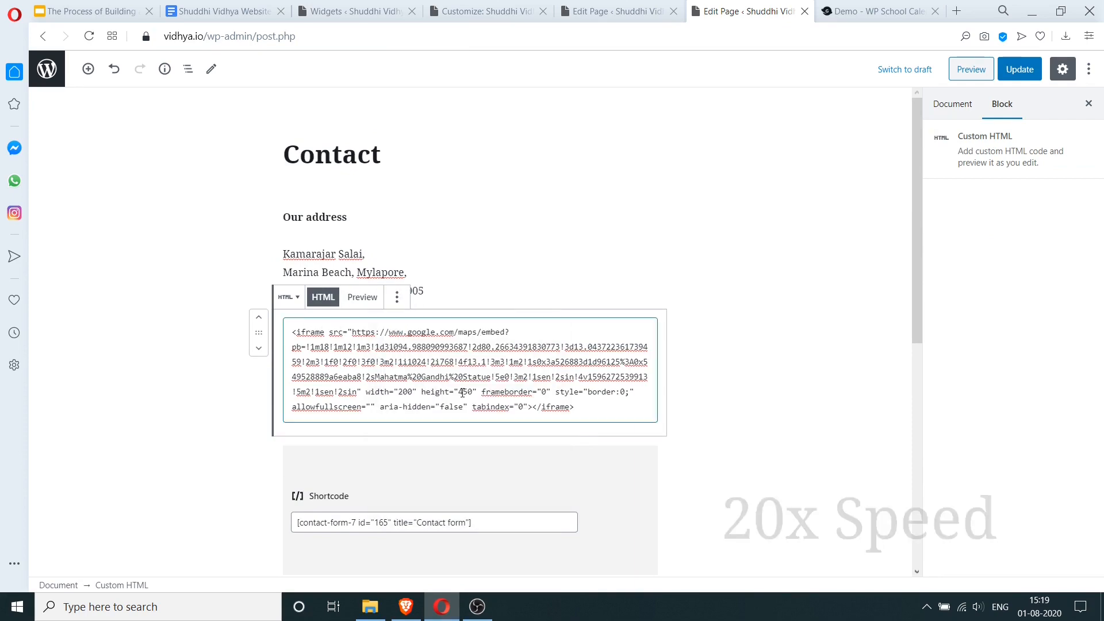
type("300")
left_click(972, 69)
left_click(659, 12)
- Add a 'Send us a message!' heading above the contact form
scroll(550, 326, "down", 2)
left_click(550, 326)
scroll(550, 326, "up", 3)
left_click(454, 436)
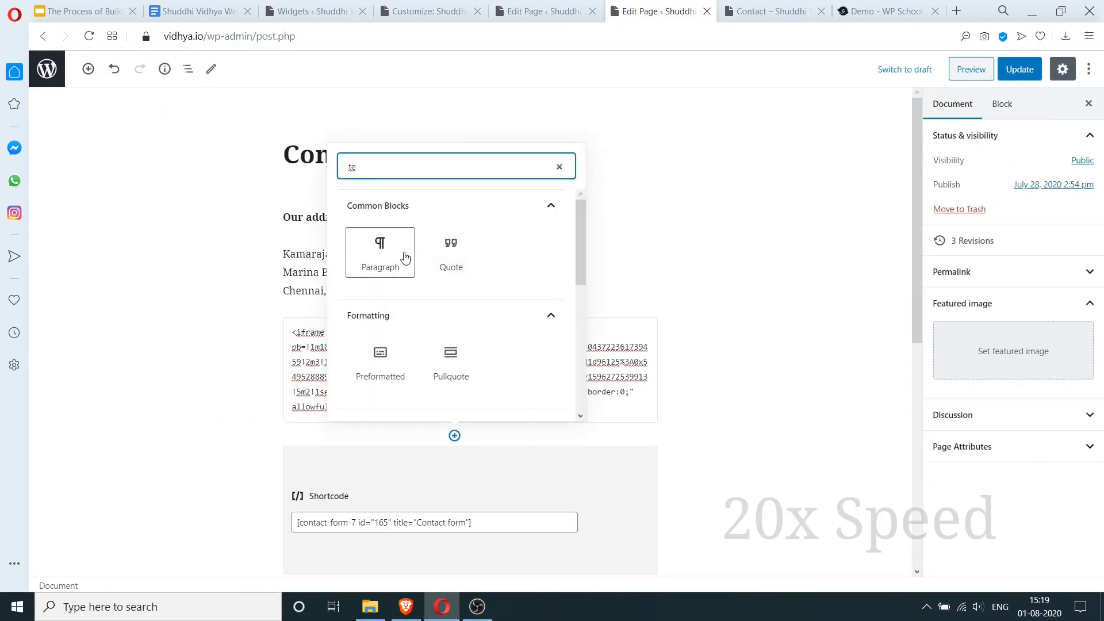
left_click(404, 257)
type("Send us a message!")
- Add 'Phone - 23234234' and an email line below the address, each on its own line
left_click(446, 291)
key("Return")
type("Phone - 23234234 Email - abc@email.com")
key("shift+Return")
left_click(400, 326)
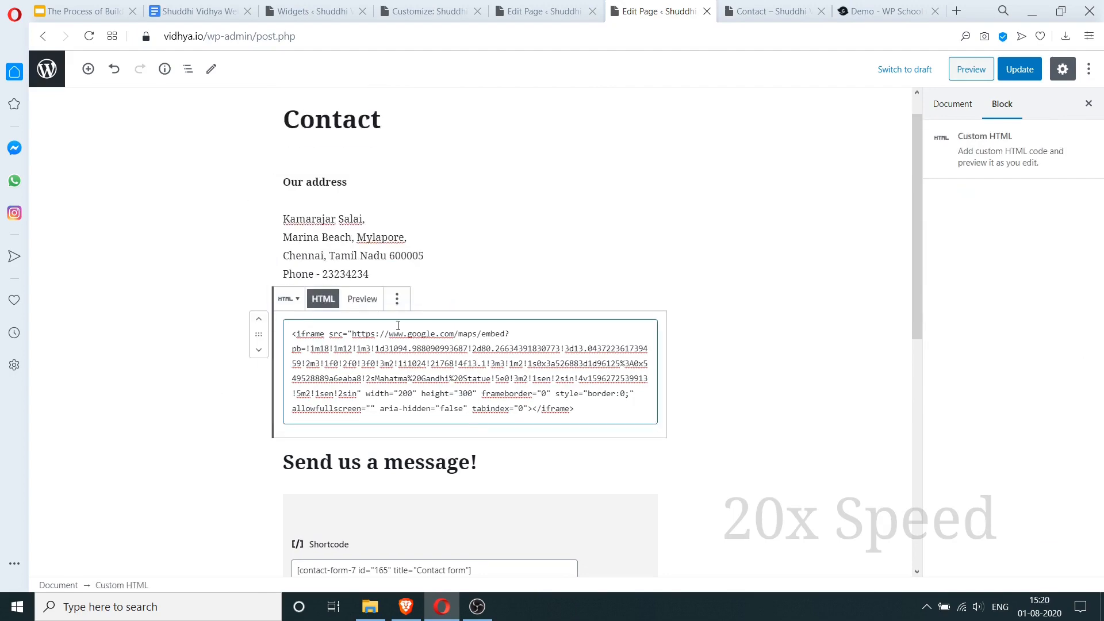
- Put the map embed code into a Custom HTML block inside a new Group block, then preview it
left_click(453, 200)
type("gr")
left_click(380, 427)
left_click(471, 227)
left_click(643, 219)
type("htm")
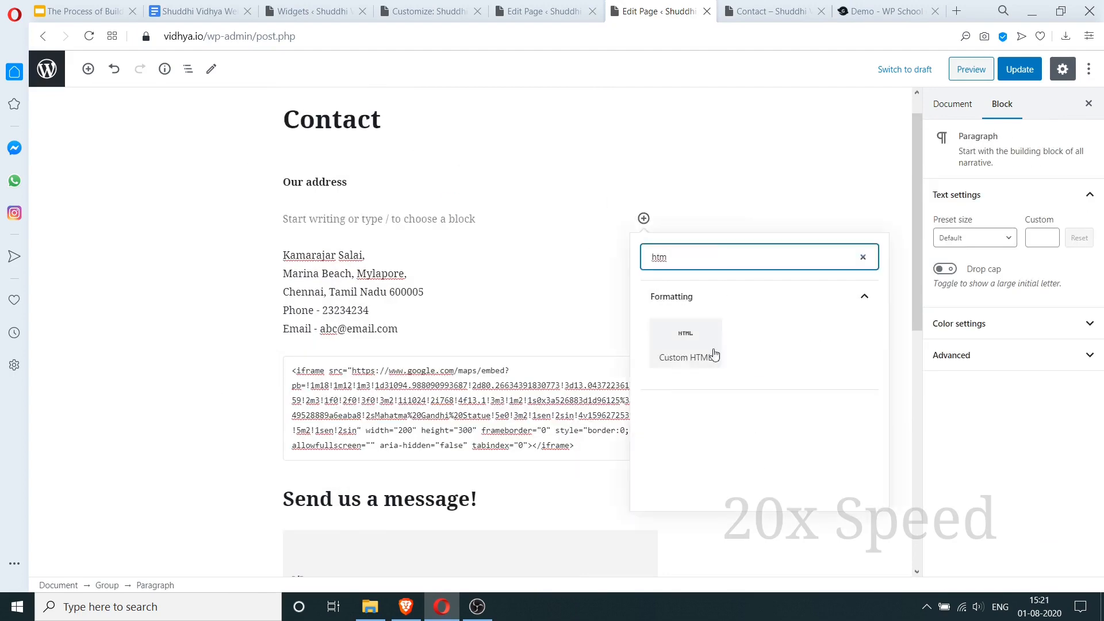
left_click(714, 355)
key("ctrl+v")
left_click(971, 69)
left_click(660, 11)
- Edit the map's width value to 300
left_click(403, 284)
key("BackSpace")
type("3")
left_click(450, 450)
key("Delete")
left_click(468, 376)
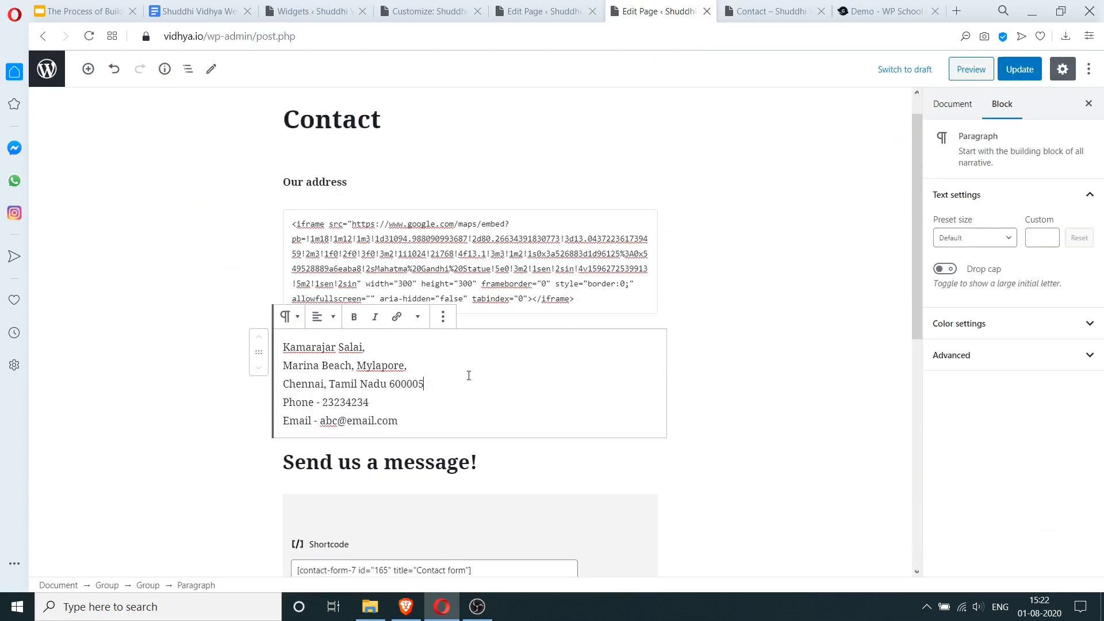
- Preview the updated Contact page and scroll through the map, address and form
left_click(959, 79)
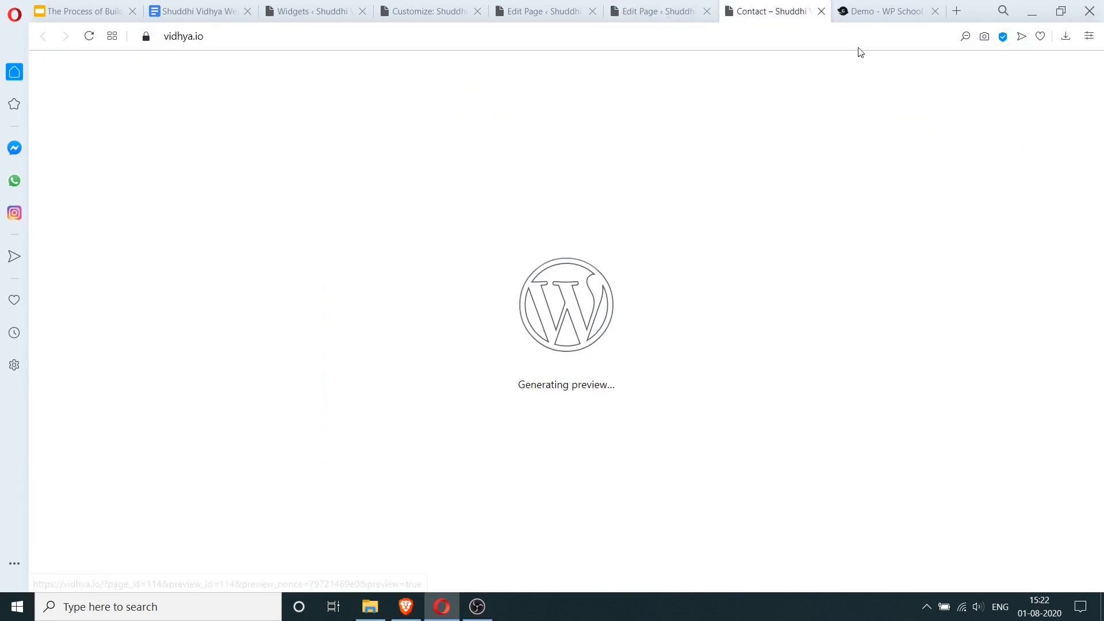
scroll(460, 246, "down", 4)
scroll(461, 246, "down", 8)
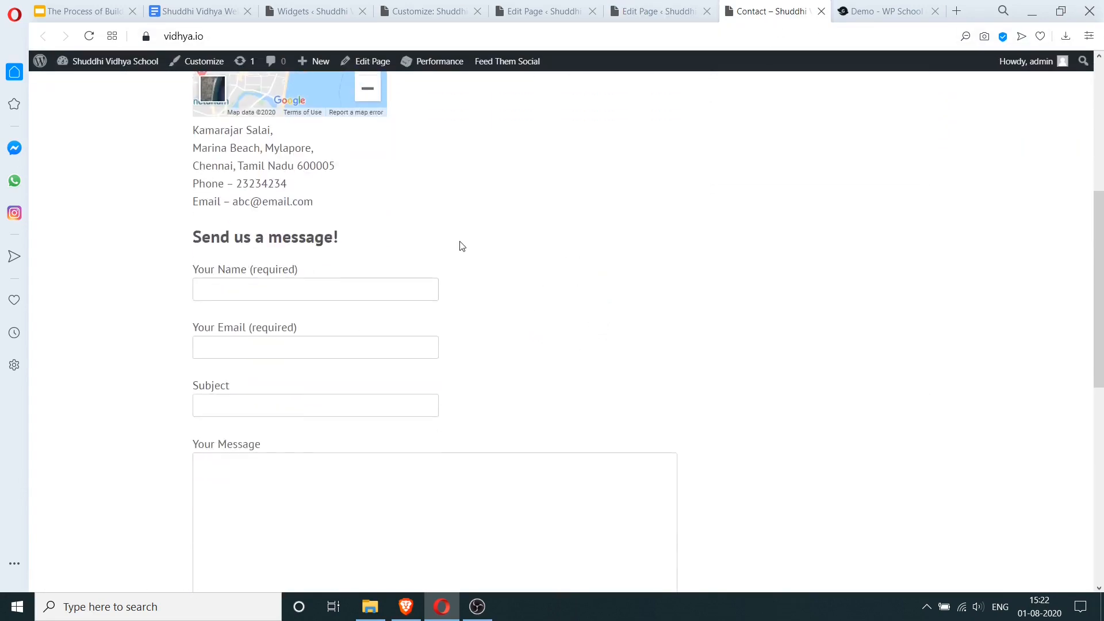
scroll(460, 247, "up", 6)
scroll(540, 237, "up", 6)
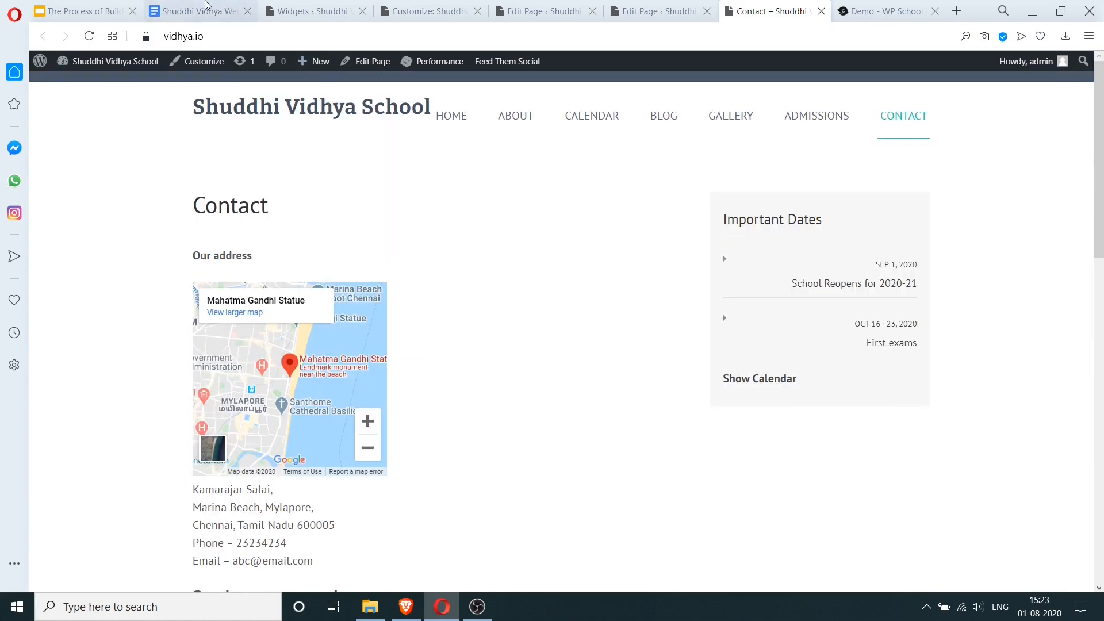
left_click(196, 11)
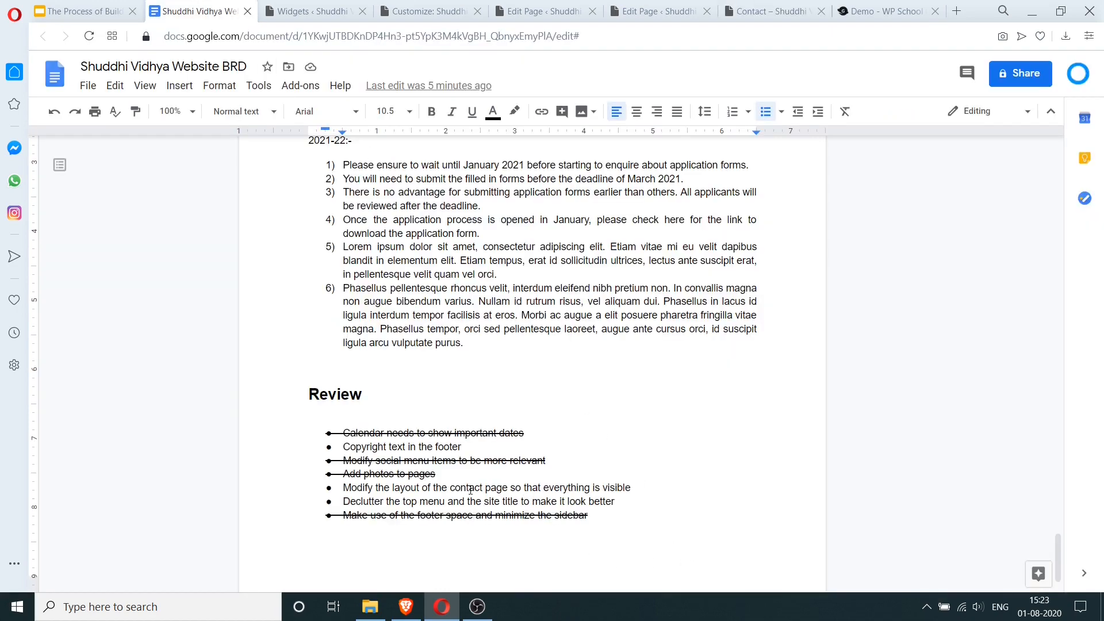
- Strike through the 'Modify the layout of the contact page…' item in the Review list
left_click_drag(344, 486, 673, 488)
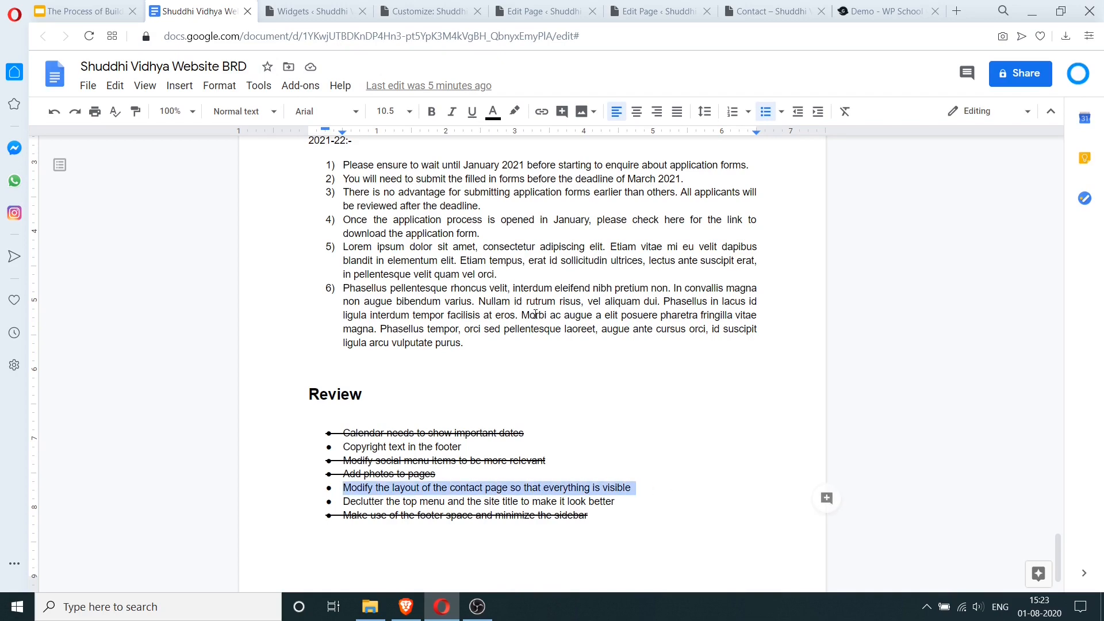
left_click(257, 87)
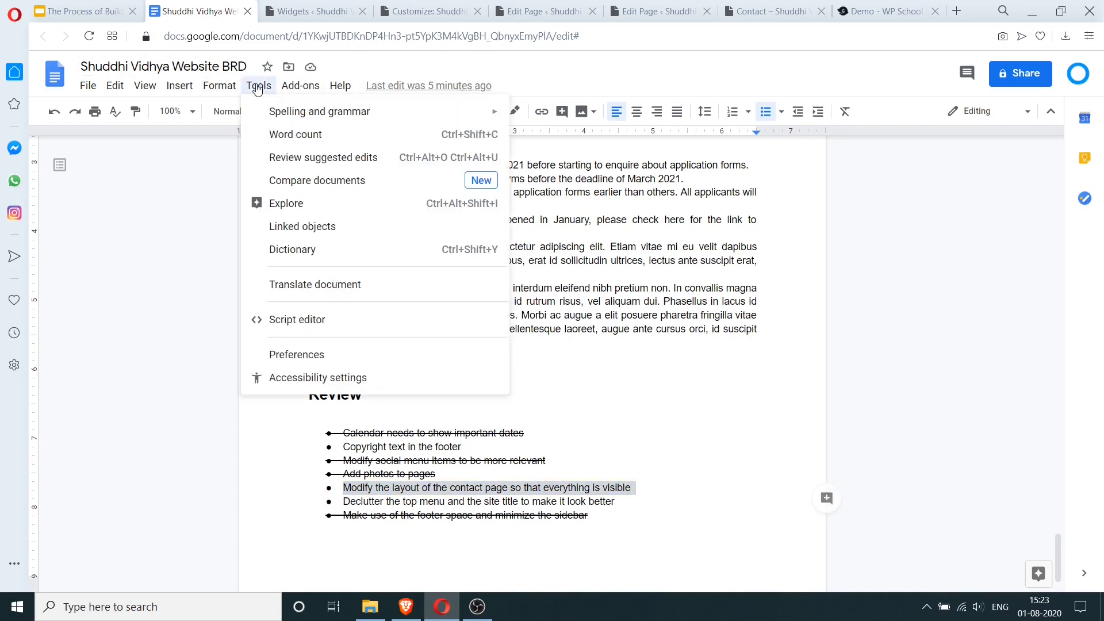
mouse_move(219, 89)
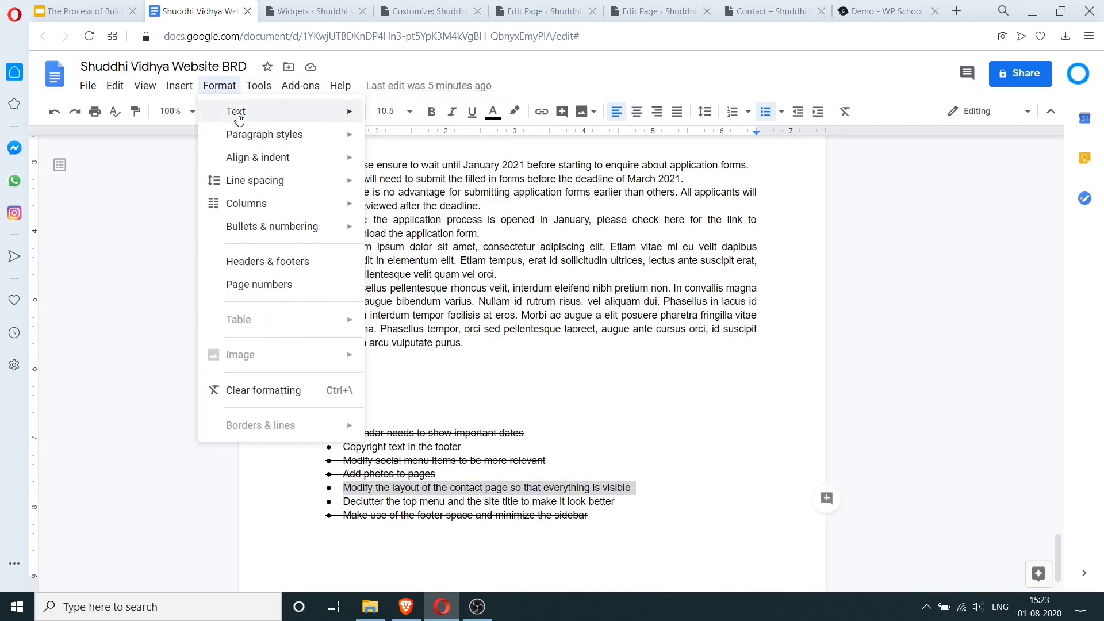
mouse_move(237, 115)
left_click(403, 185)
left_click(455, 488)
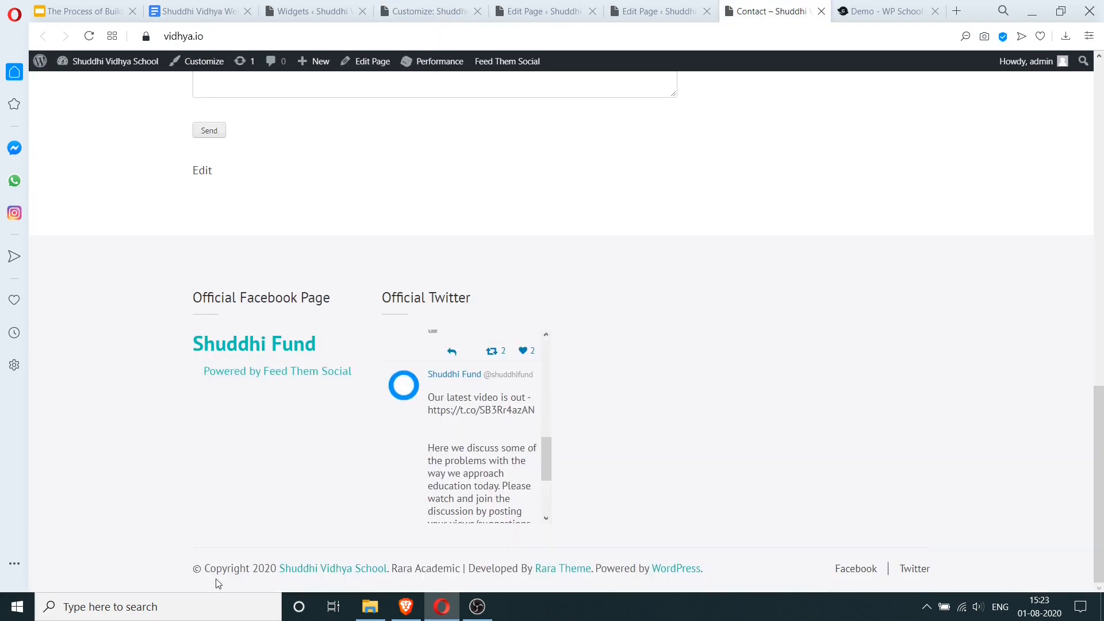
- Inspect the Contact page footer's copyright line and theme credit, then zoom in on the header
left_click_drag(207, 569, 718, 581)
left_click_drag(707, 574, 712, 563)
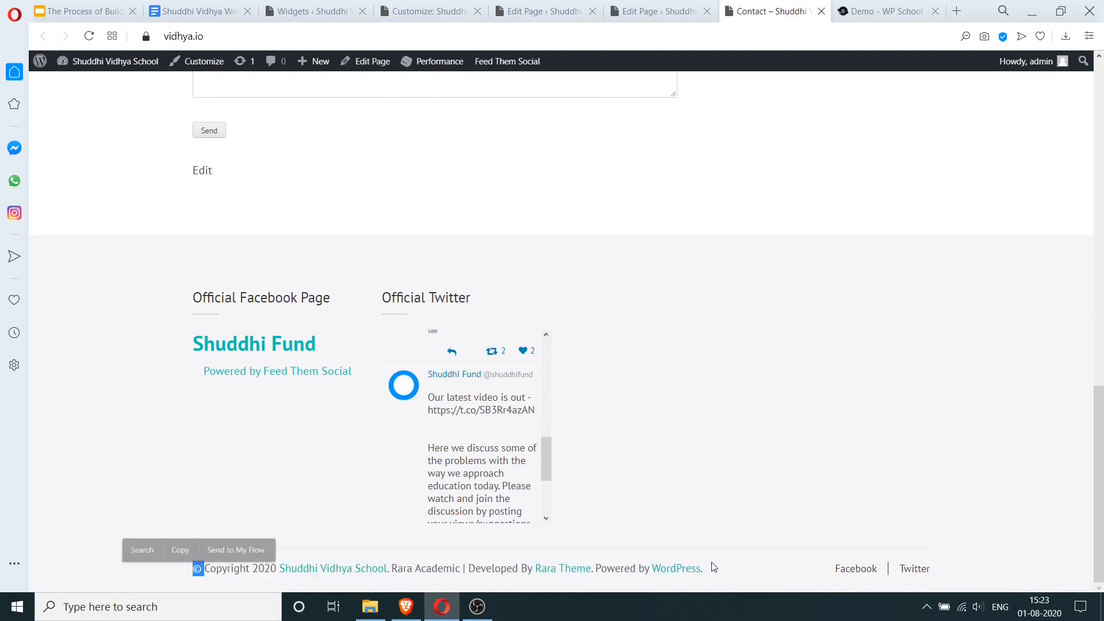
left_click(730, 569)
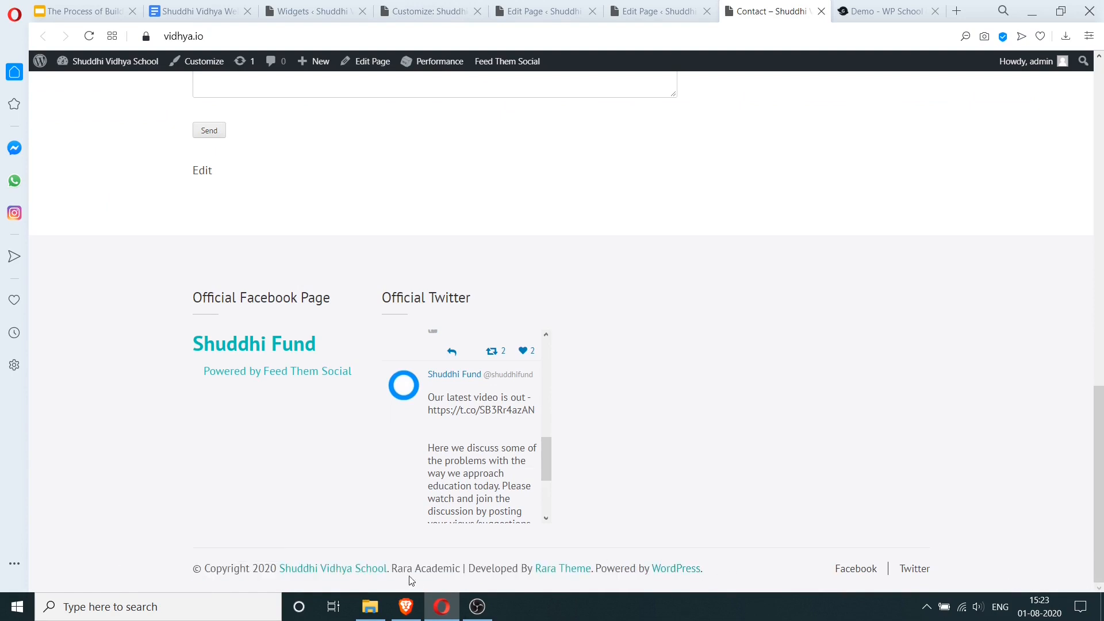
left_click_drag(393, 569, 508, 567)
left_click(509, 567)
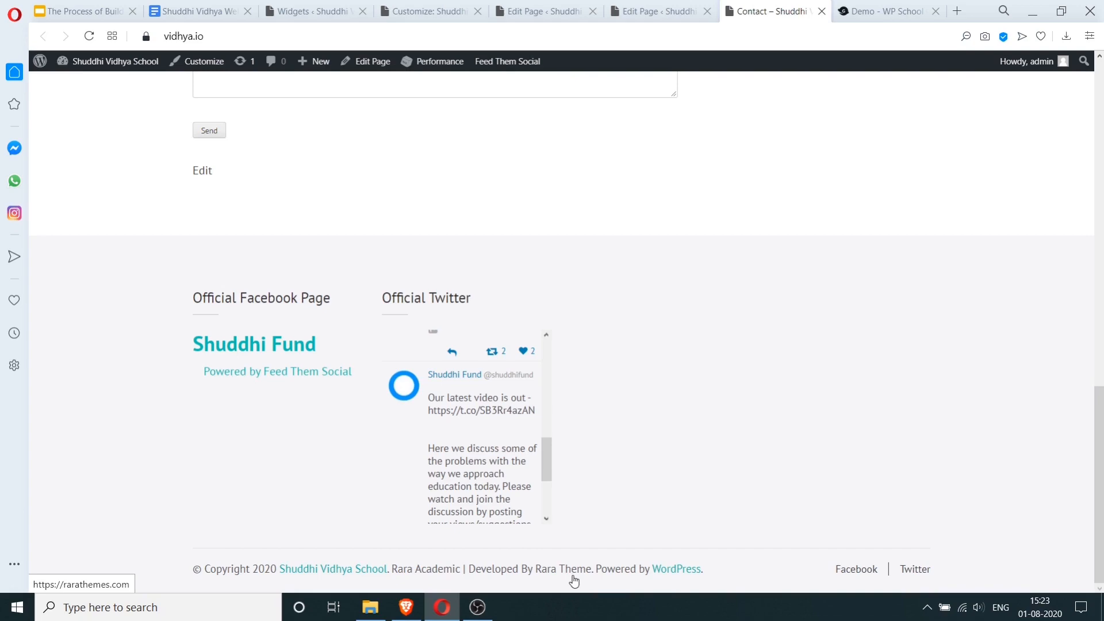
scroll(776, 401, "up", 15)
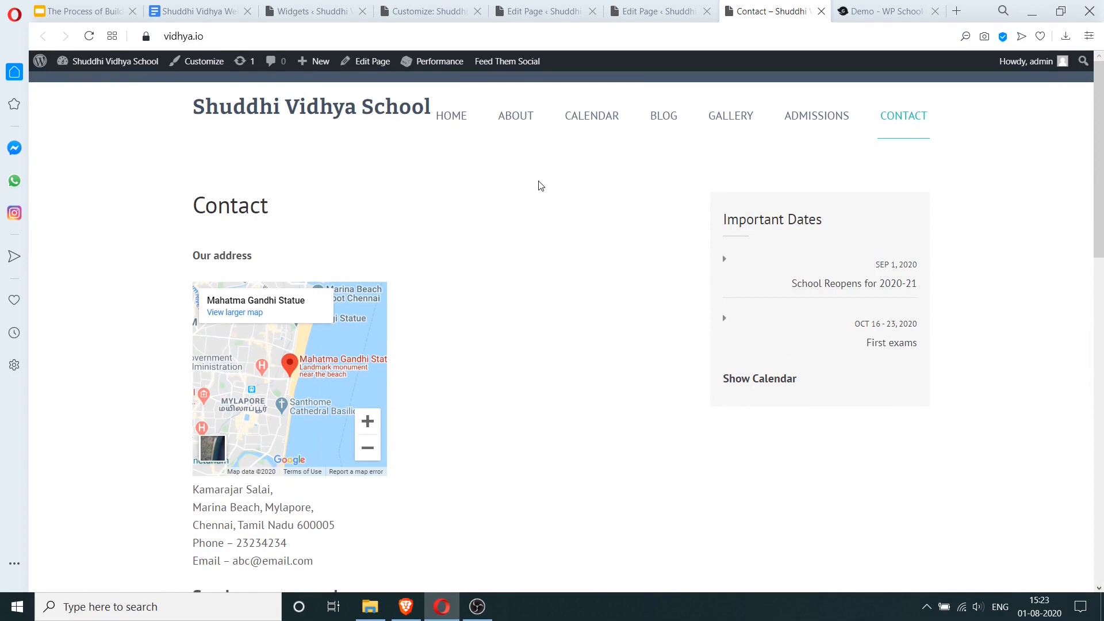
key("ctrl+plus")
key("ctrl+plus")
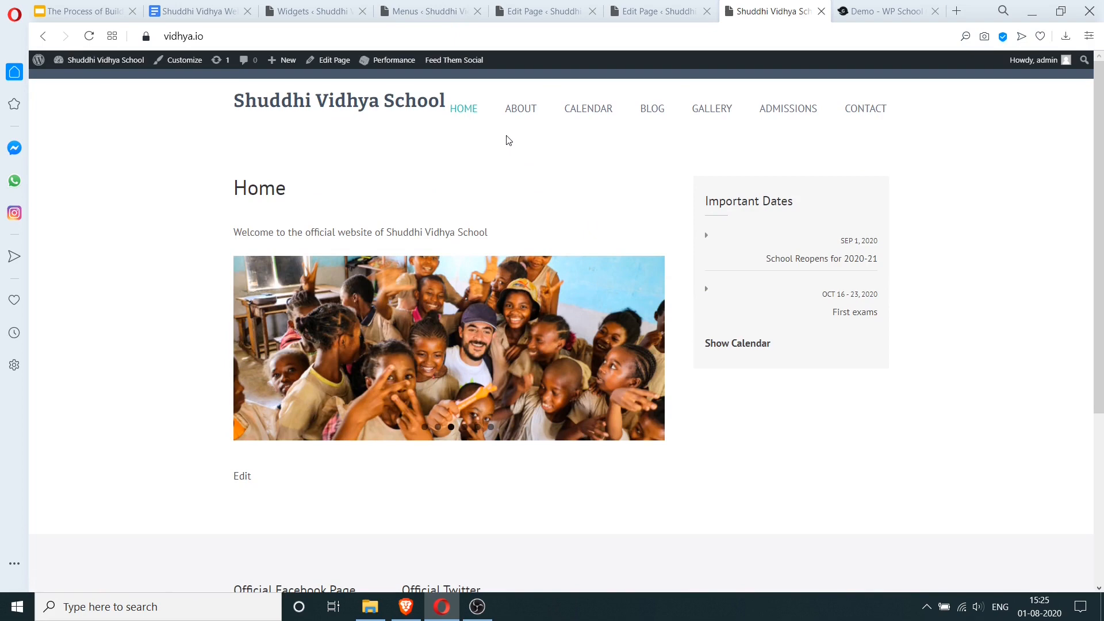
- Reset the zoom and bring up the Menus screen with Home, About, Calendar, Blog, Gallery, Admissions and Contact
key("ctrl+plus")
key("ctrl+plus")
key("ctrl+plus")
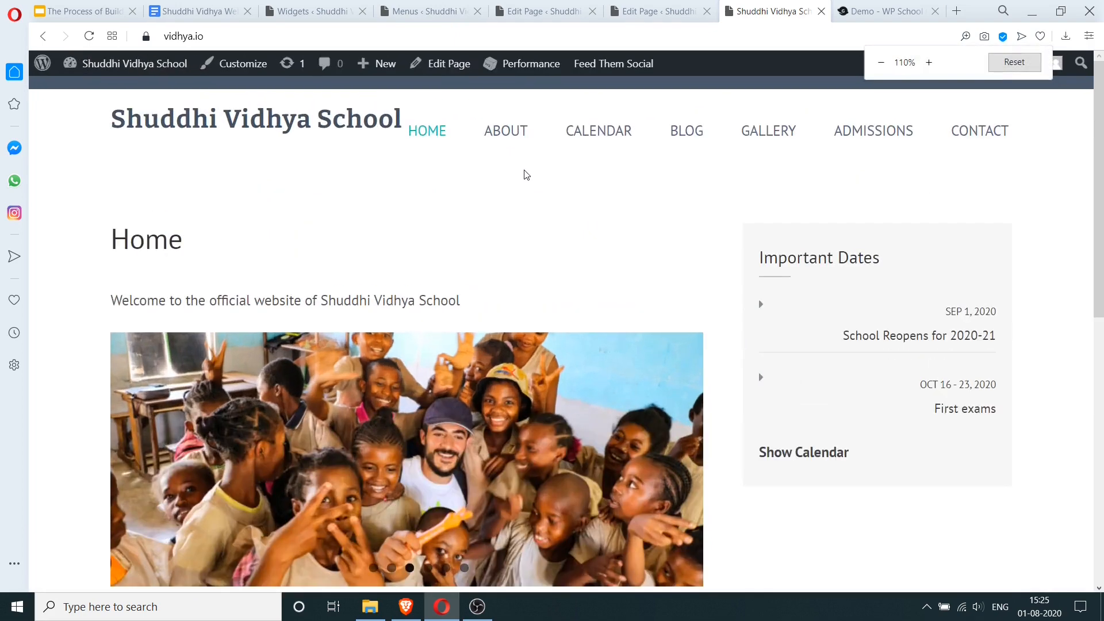
key("ctrl+minus")
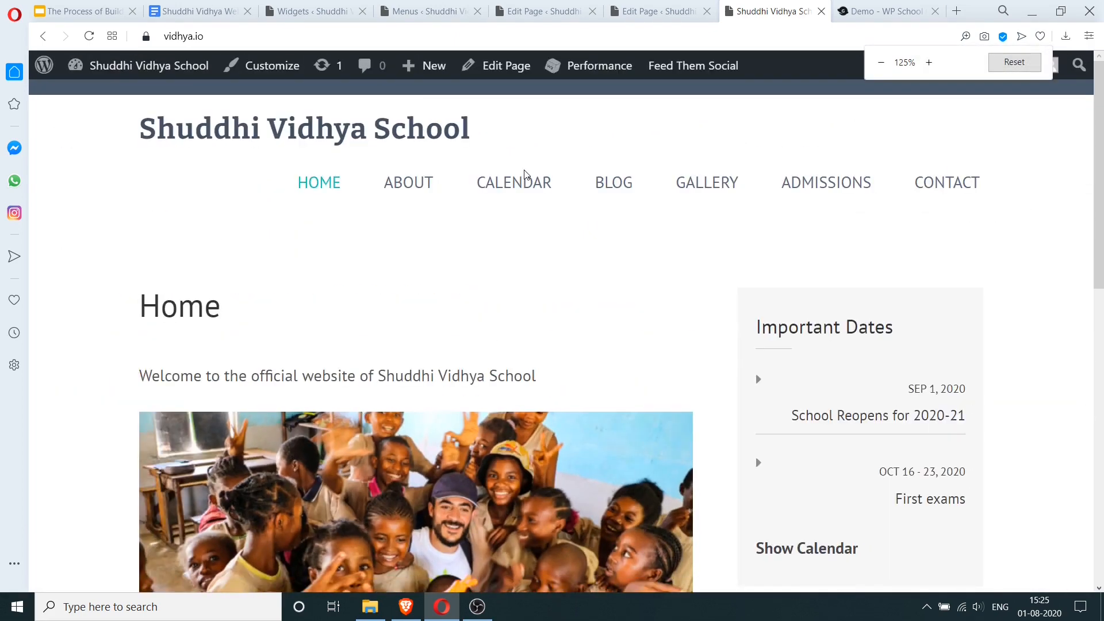
key("ctrl+minus")
key("ctrl+minus")
key("ctrl+minus")
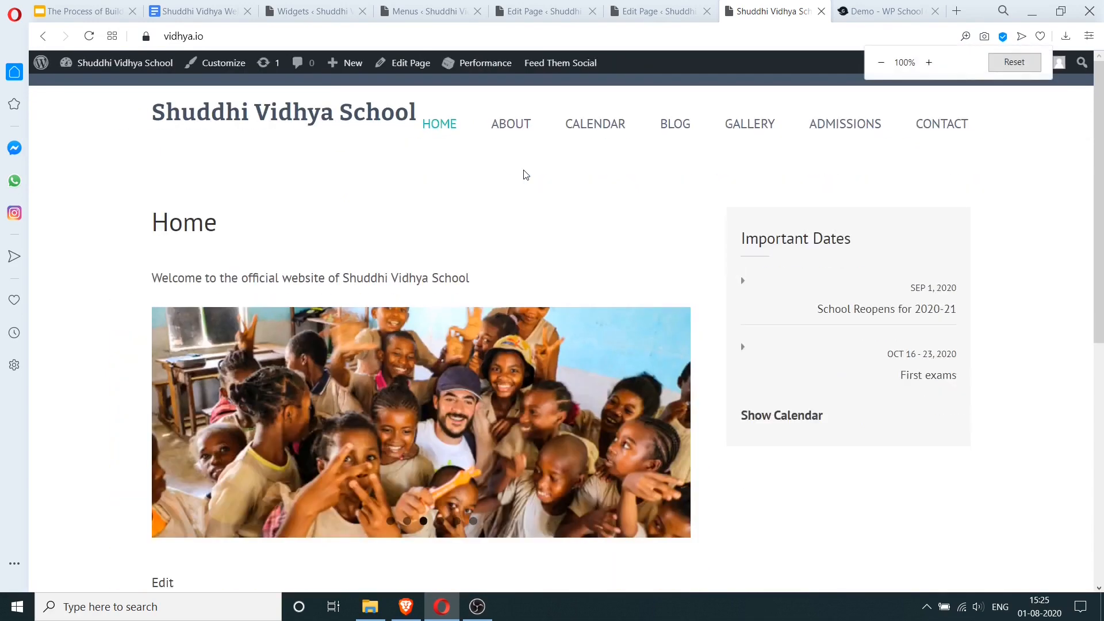
key("ctrl+plus")
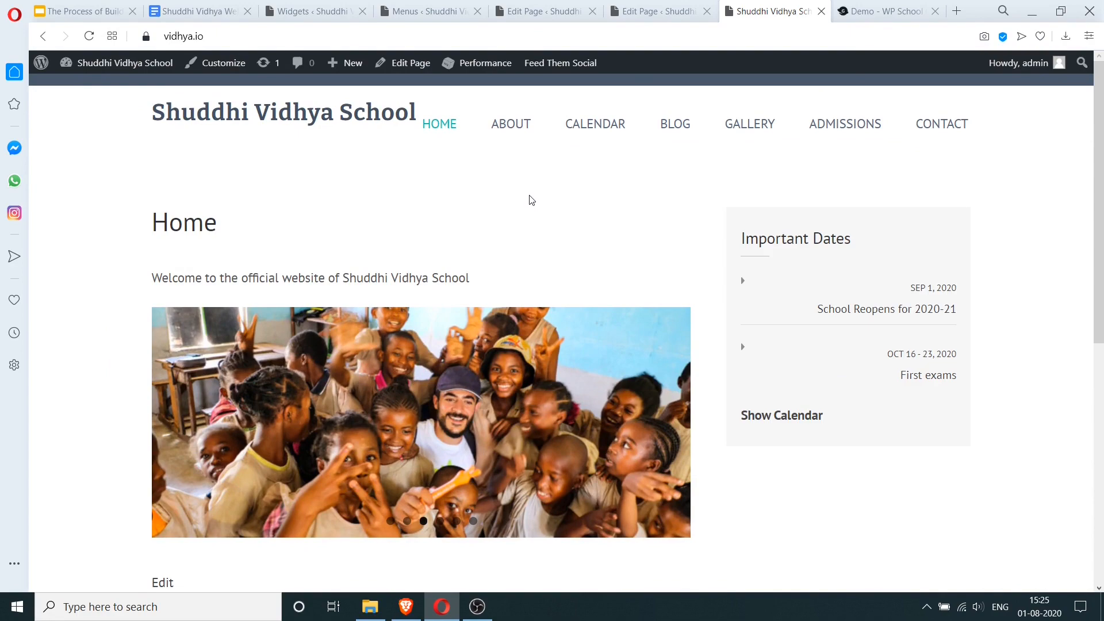
left_click(663, 9)
left_click(546, 6)
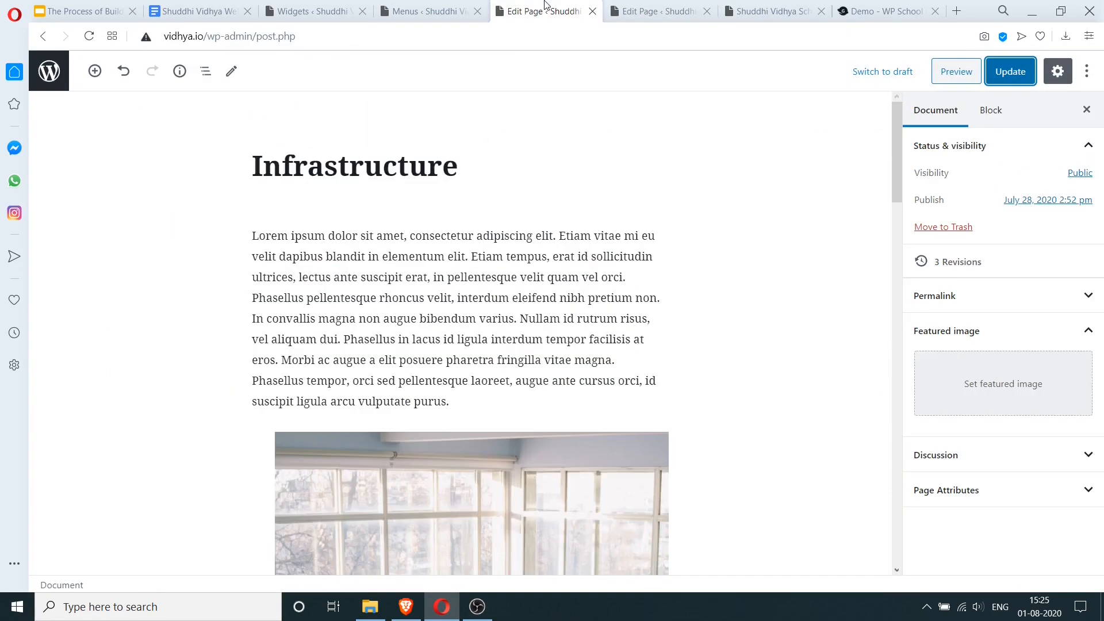
left_click(428, 9)
scroll(90, 470, "down", 5)
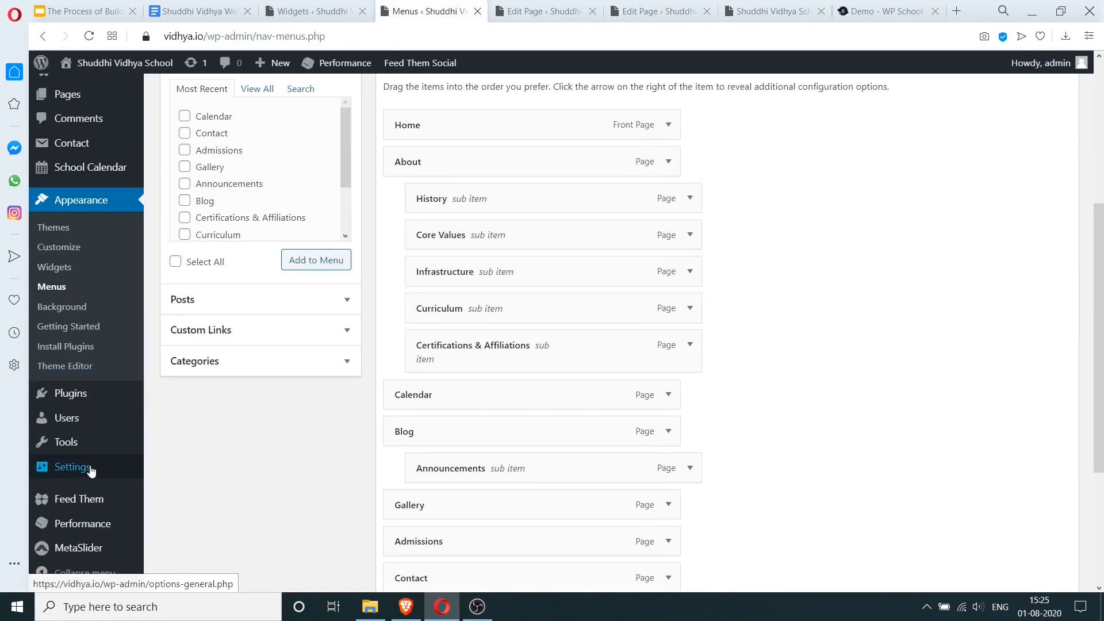
mouse_move(92, 550)
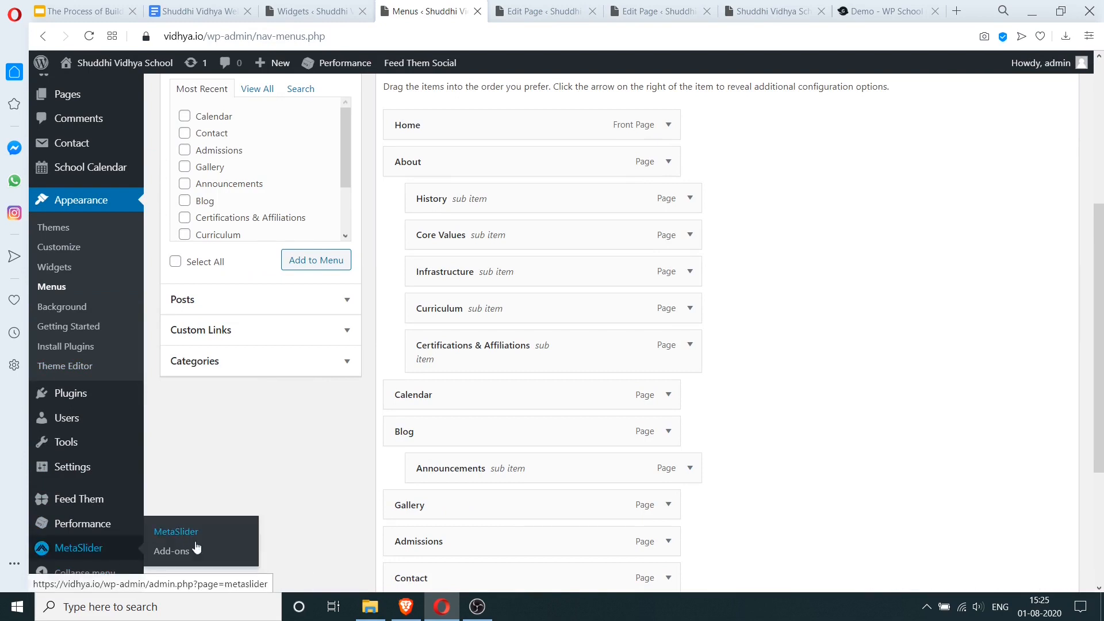
- Open the Rara Academic Theme Editor, accept the warning, and expand the css folder
left_click(68, 368)
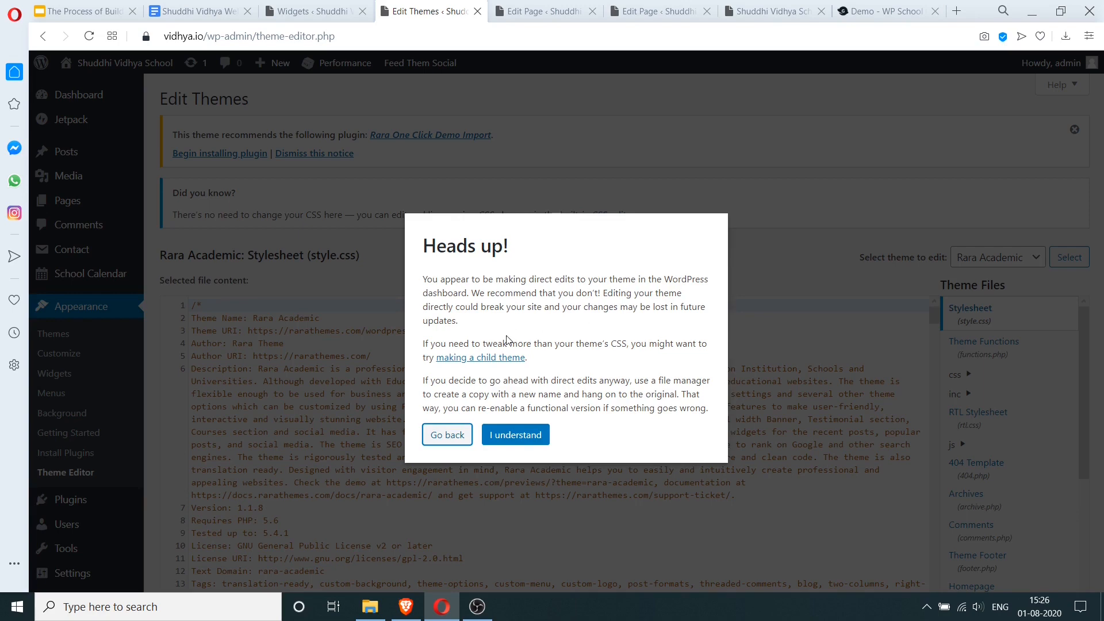
left_click(519, 437)
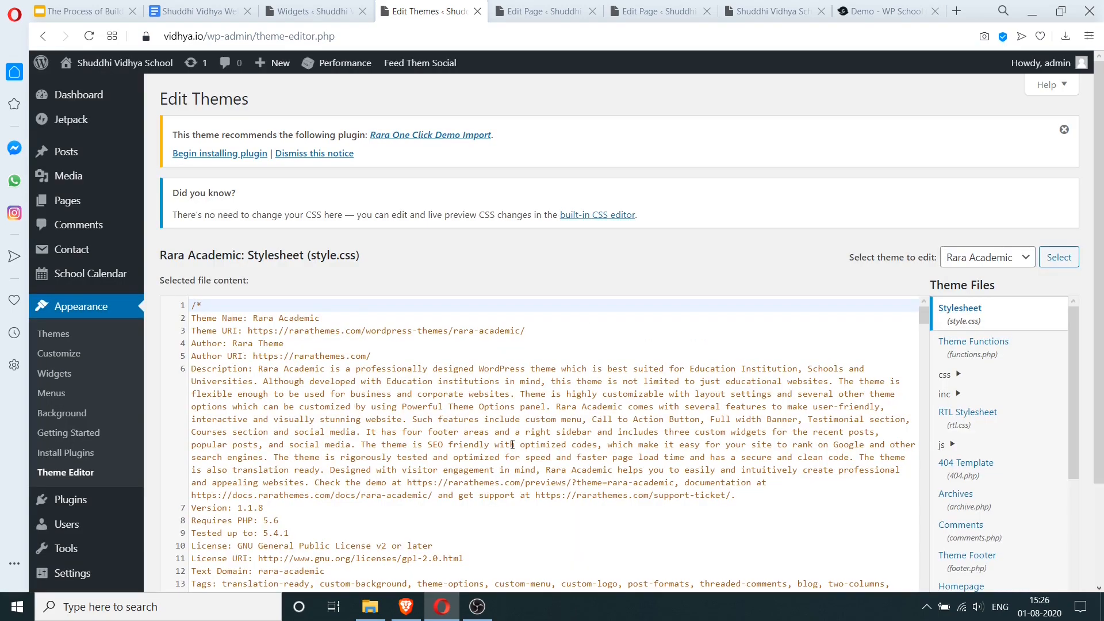
left_click(946, 374)
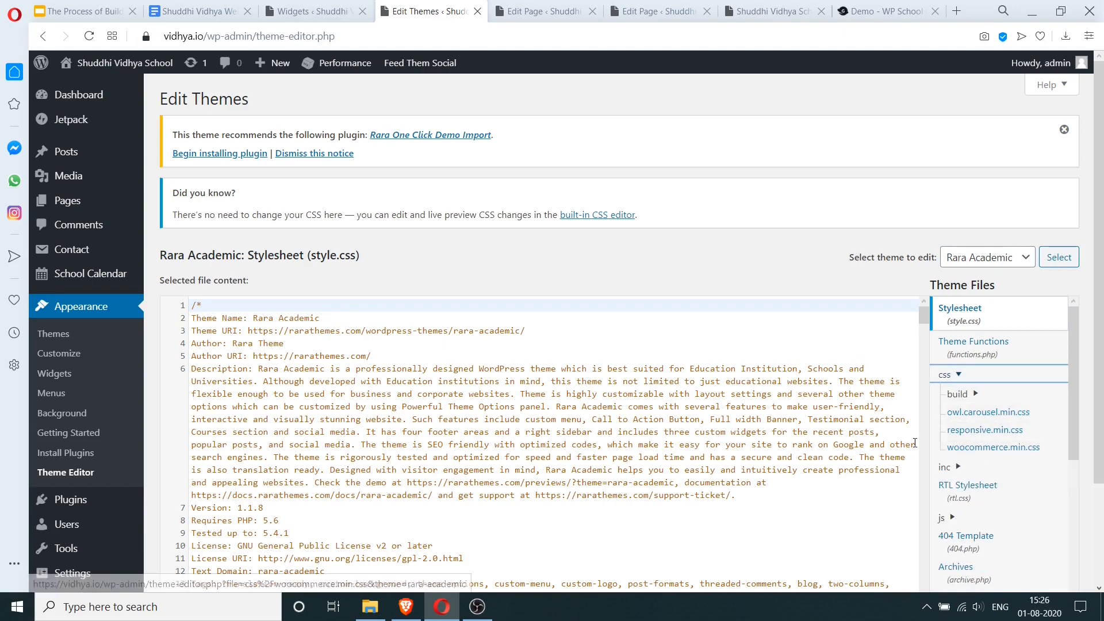
left_click(568, 9)
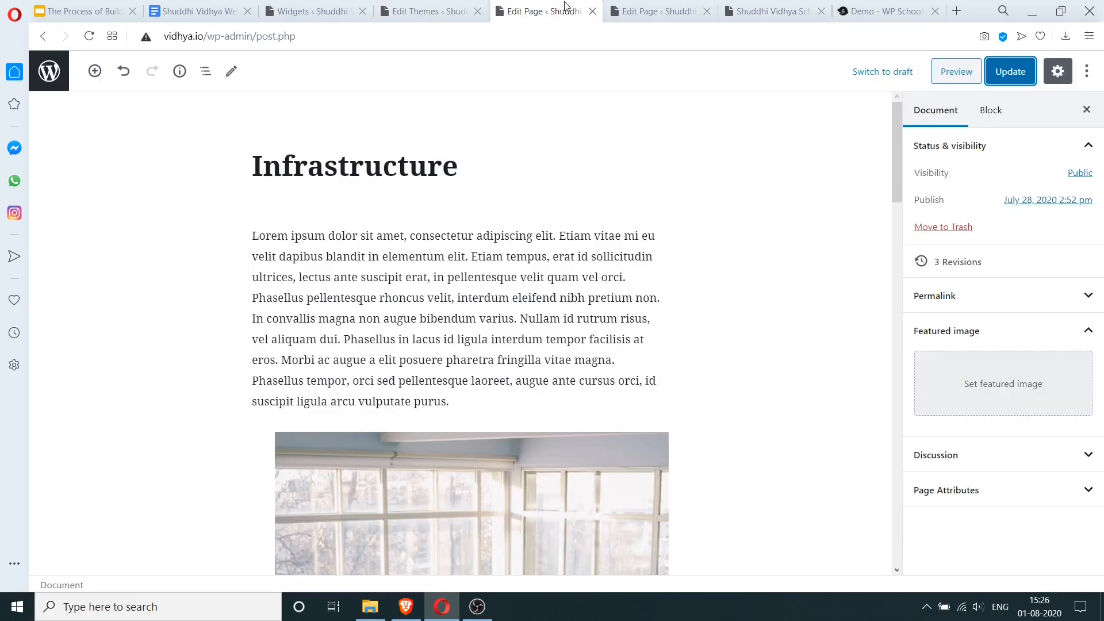
left_click(644, 10)
left_click(760, 10)
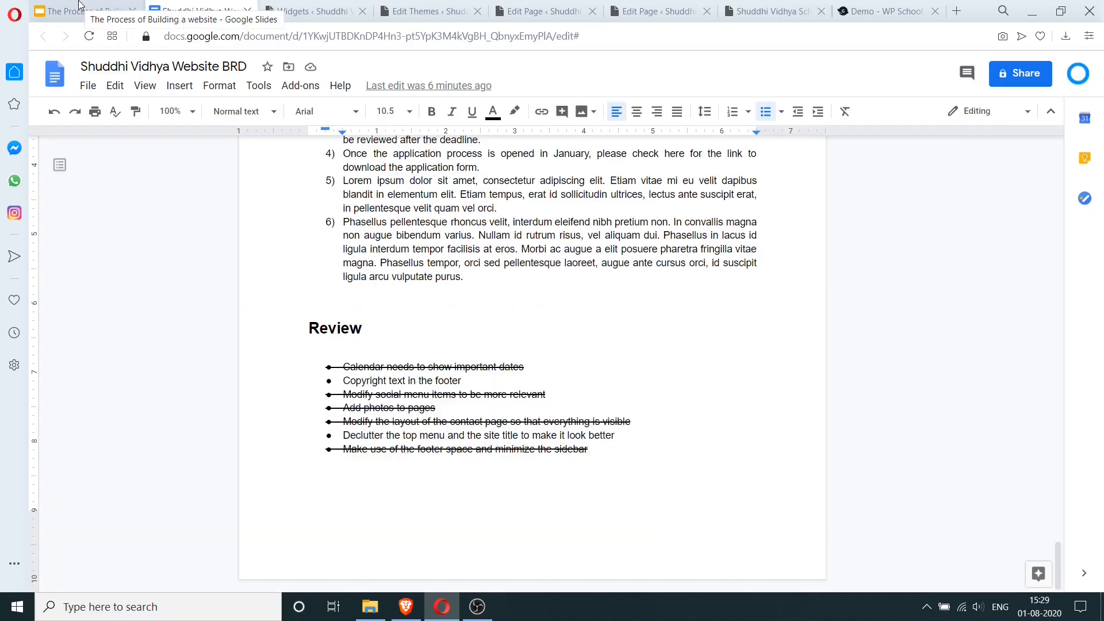
- Show slide 2 of 'The Process of Building a website' and work in its numbered stage list
left_click(79, 9)
key("Up")
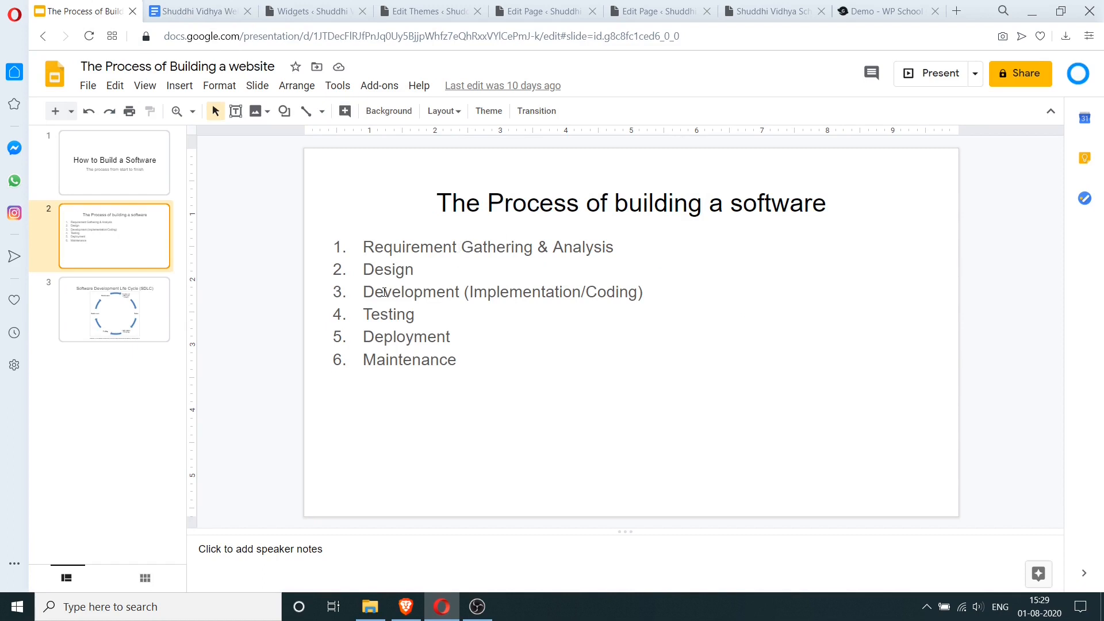
left_click(494, 308)
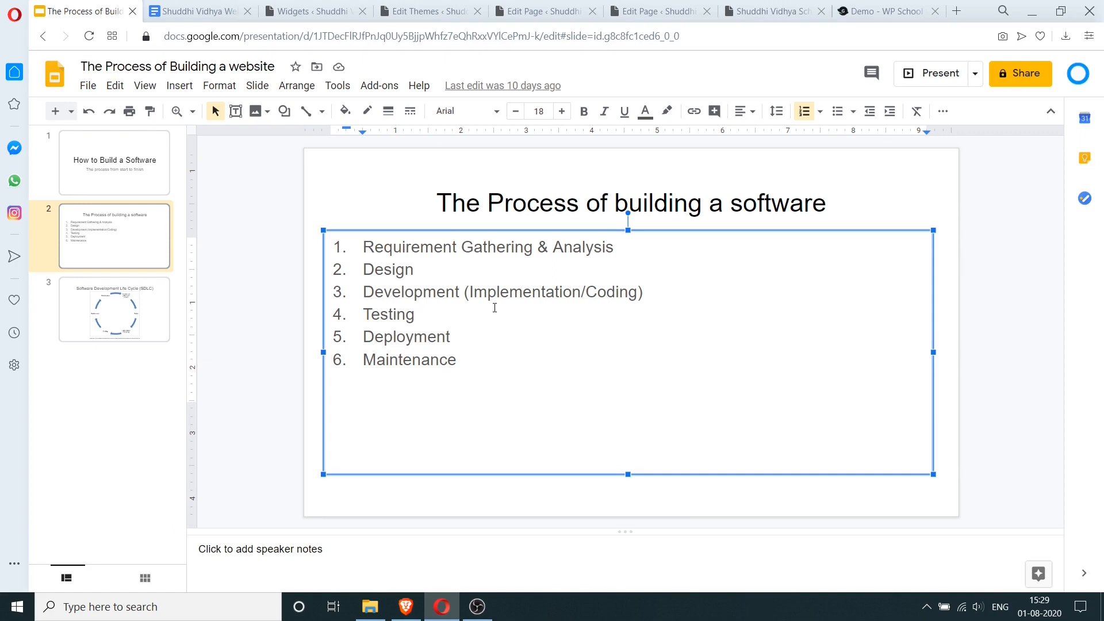
left_click(492, 339)
- Scroll the BRD to the Specific user stories and select them for review
left_click(195, 11)
scroll(501, 387, "up", 5)
scroll(502, 387, "up", 20)
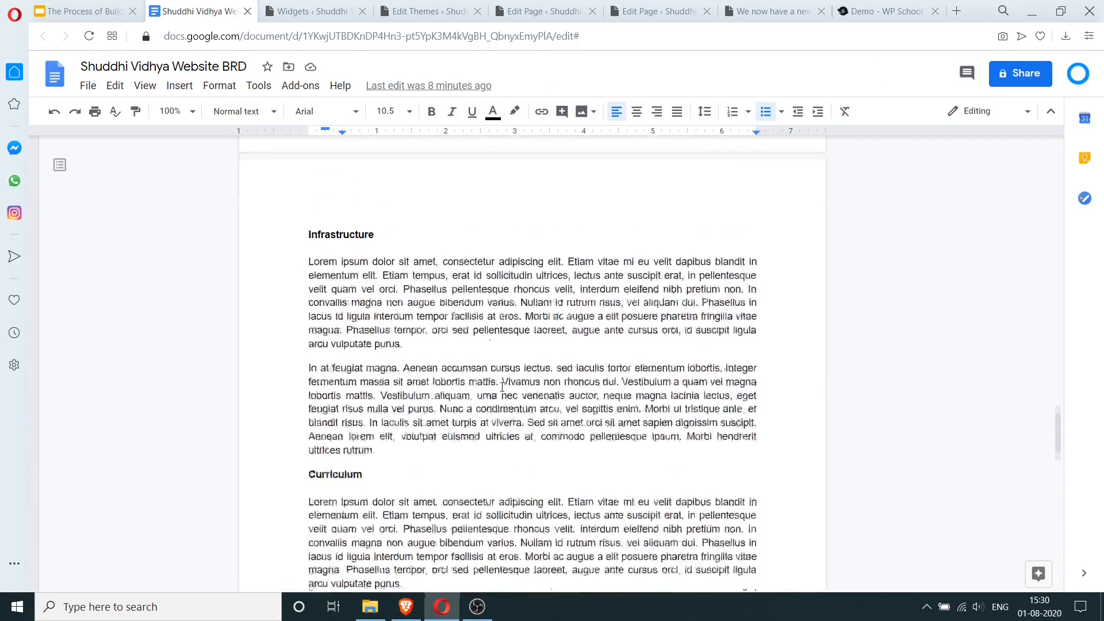
scroll(504, 374, "up", 5)
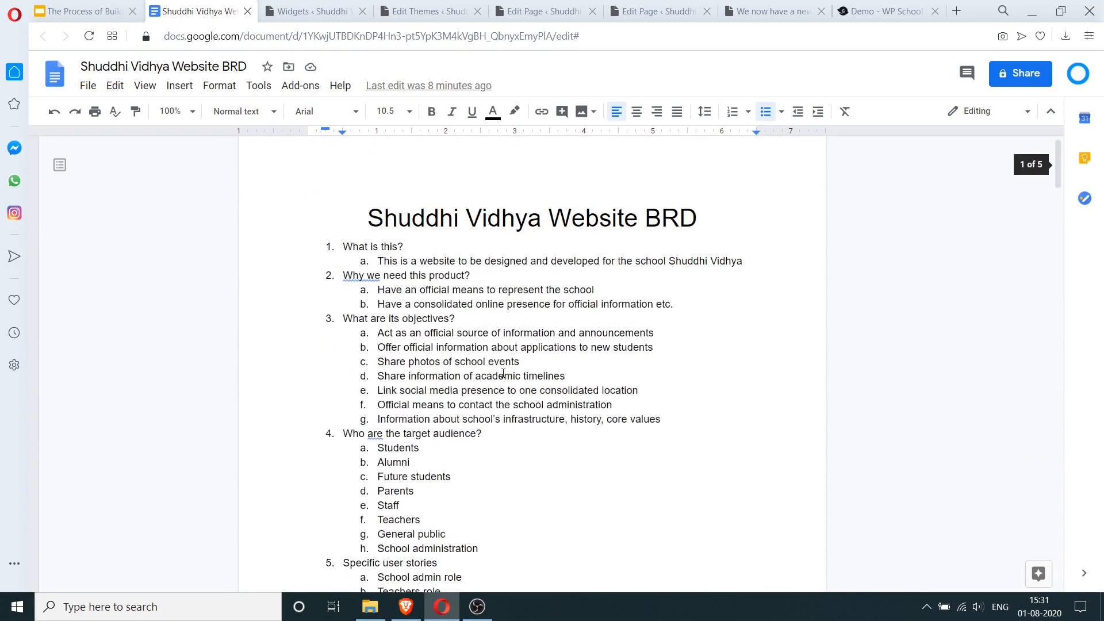
scroll(504, 373, "down", 2)
left_click_drag(378, 434, 420, 476)
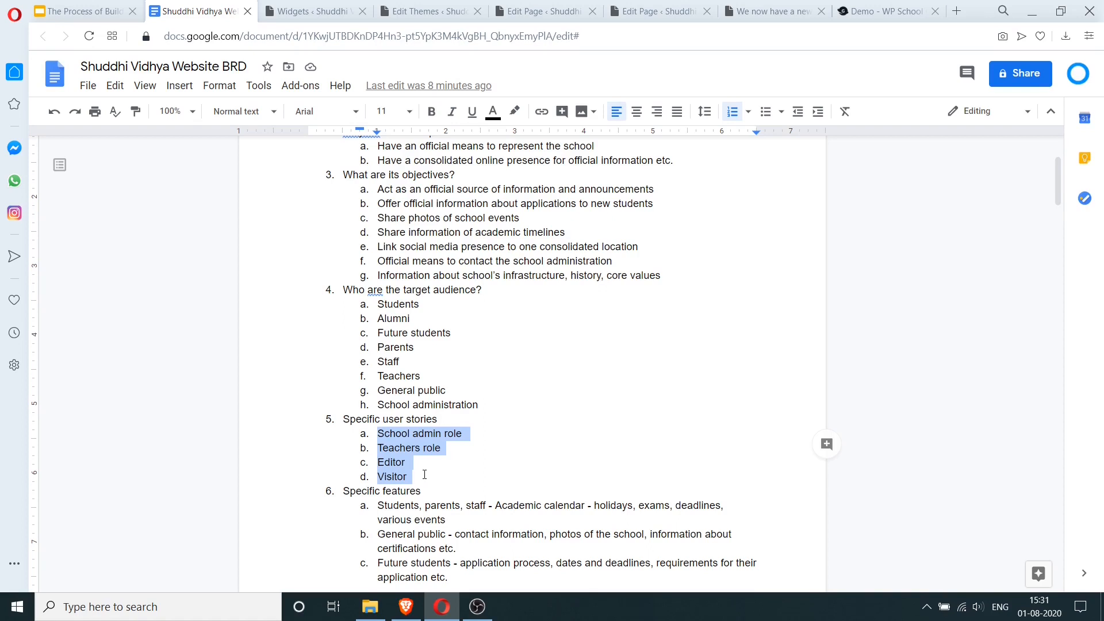
left_click(423, 476)
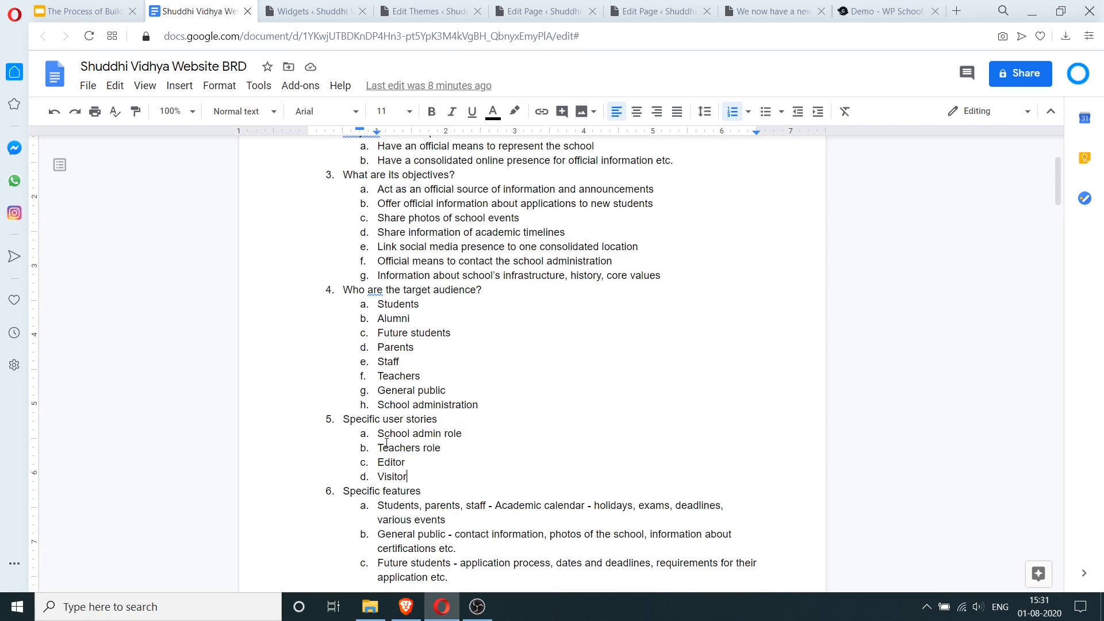
left_click(428, 10)
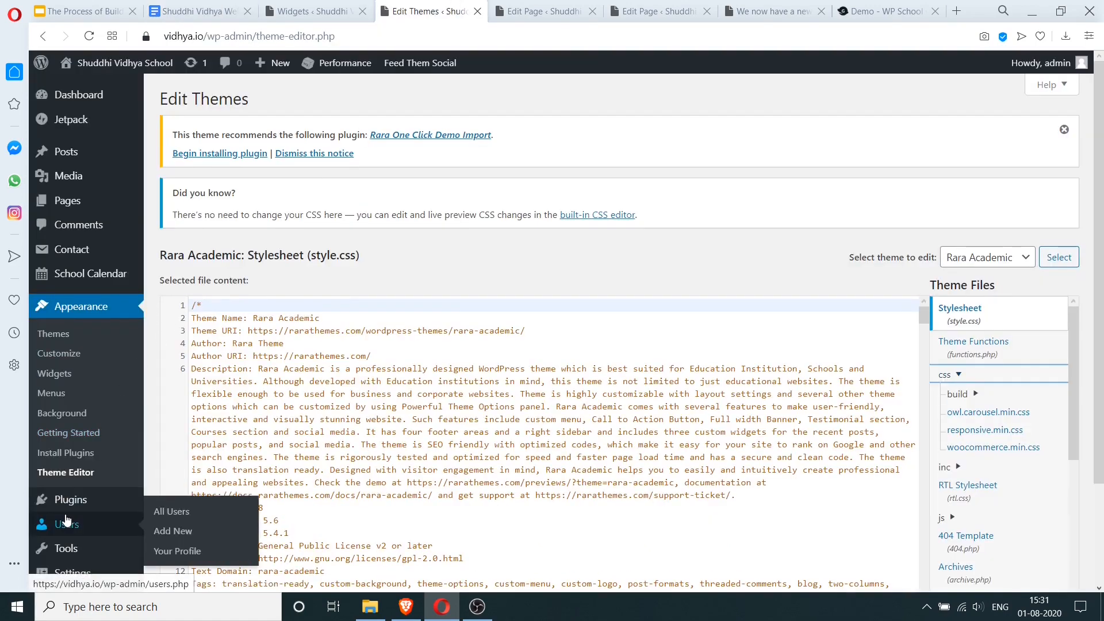
- Start a new user with the username 'schooladmin'
scroll(54, 410, "down", 2)
mouse_move(59, 394)
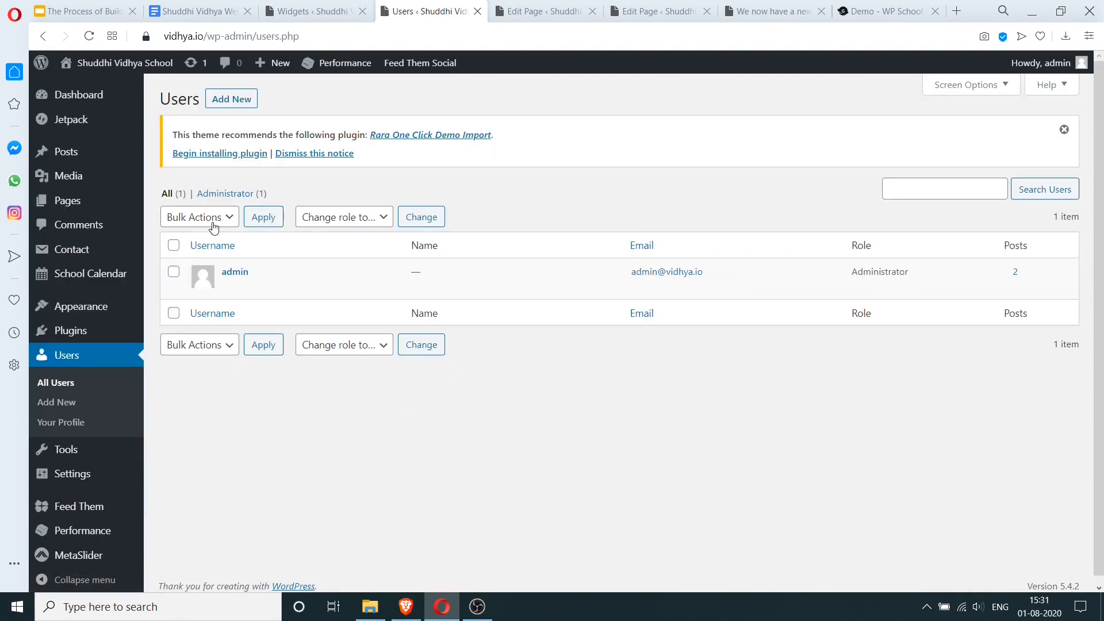
left_click(237, 99)
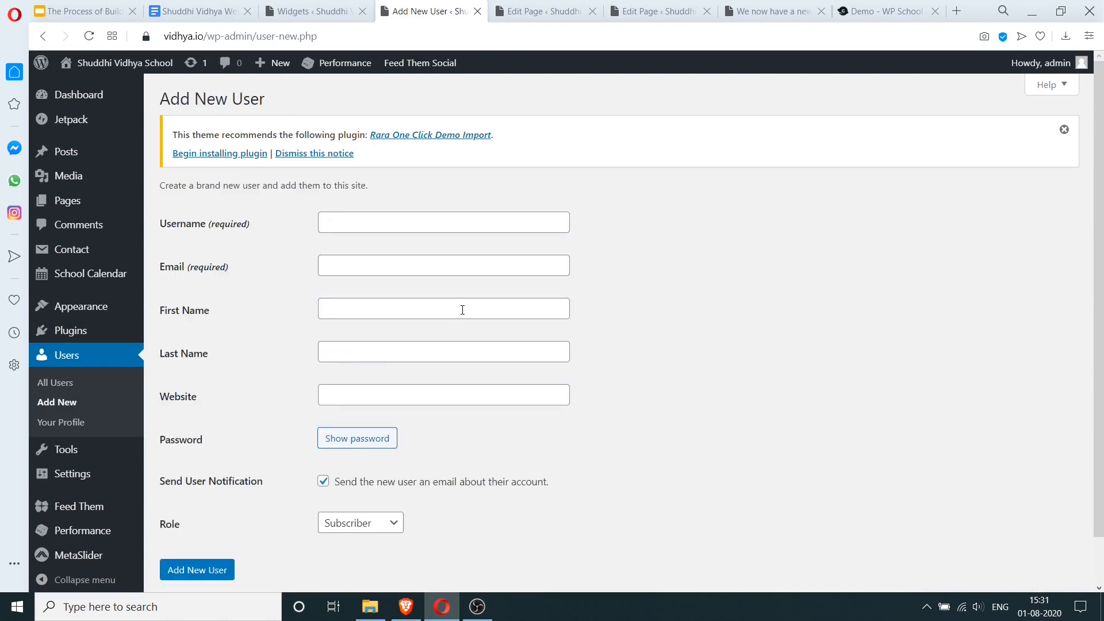
left_click(418, 233)
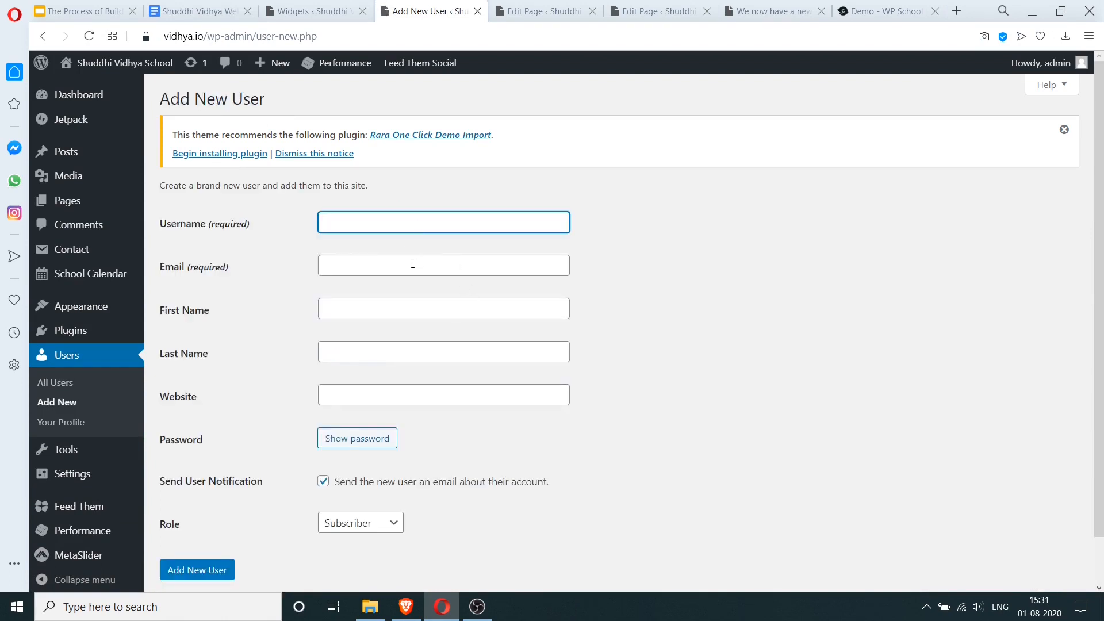
type("schooladmin")
- Enter the new user's email address and the name 'The Principal'
left_click(413, 264)
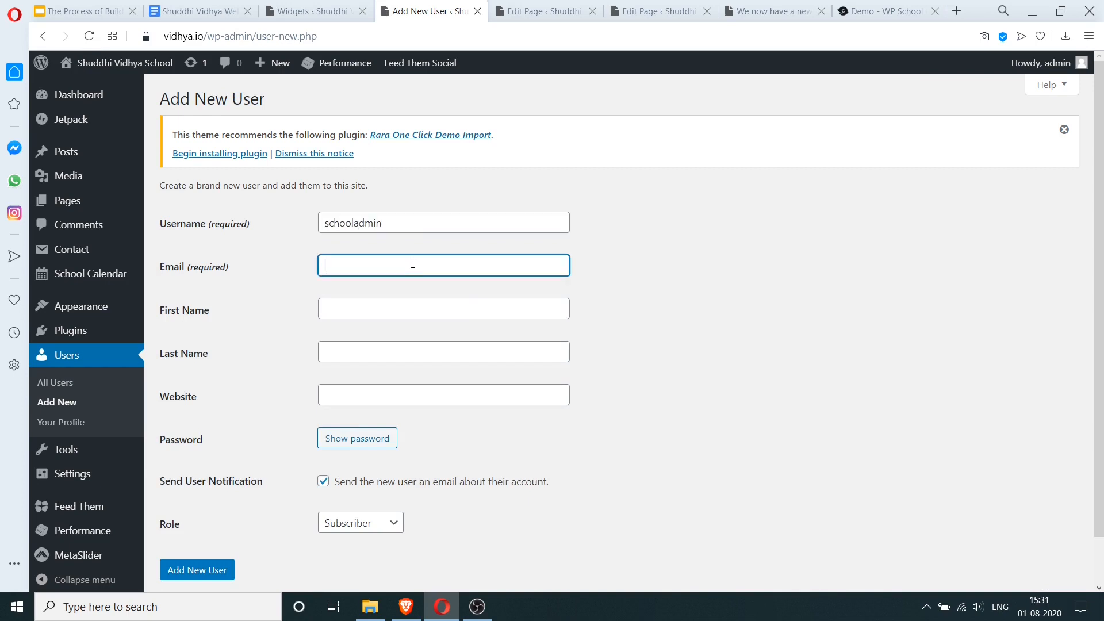
type("adf@emai.com")
key("Tab")
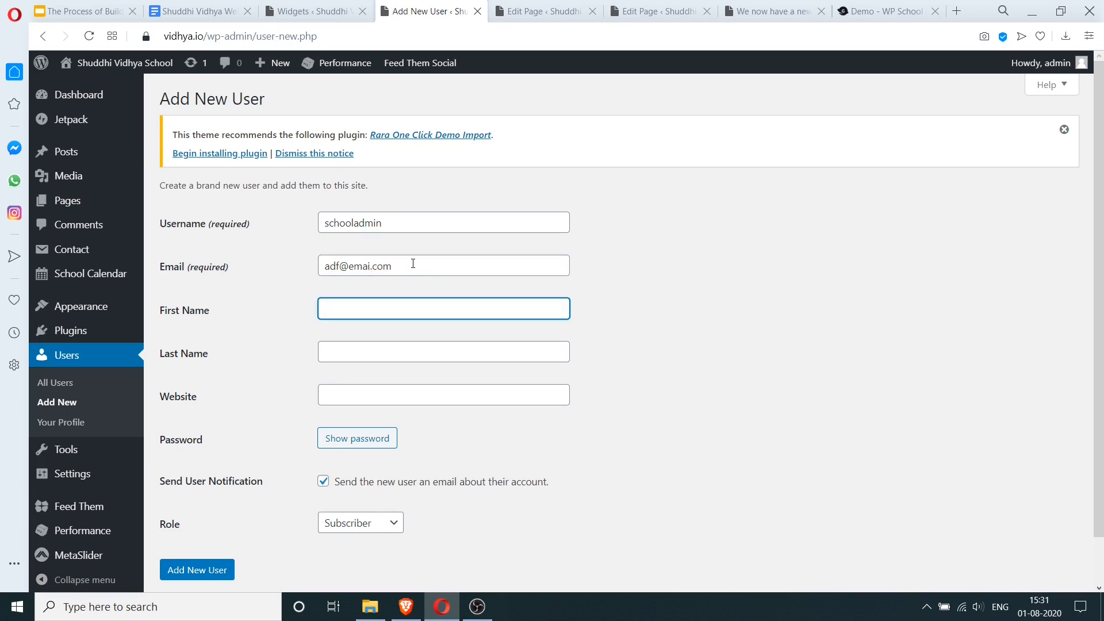
type("The")
key("Tab")
type("Pri")
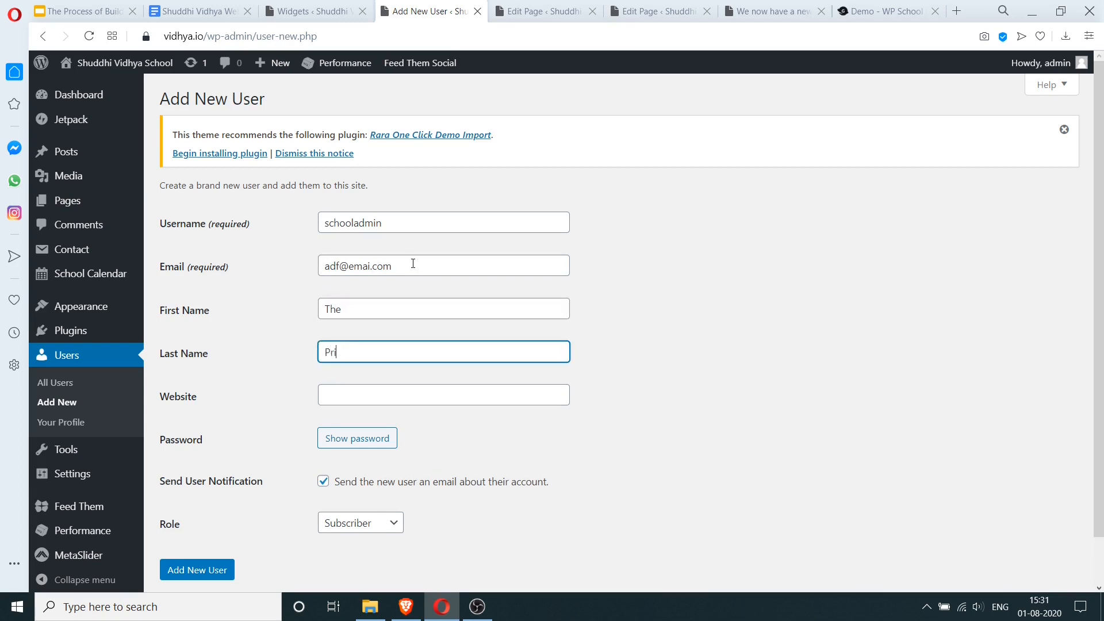
type("ncipal")
key("Tab")
key("Tab")
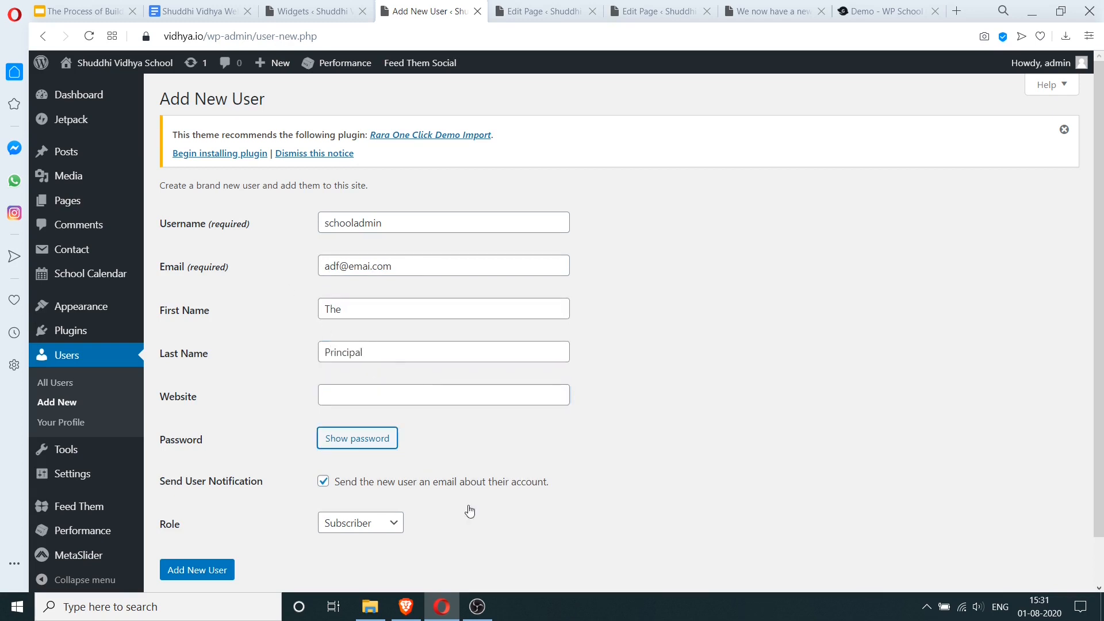
- Give the user the Administrator role and create the account
left_click(392, 523)
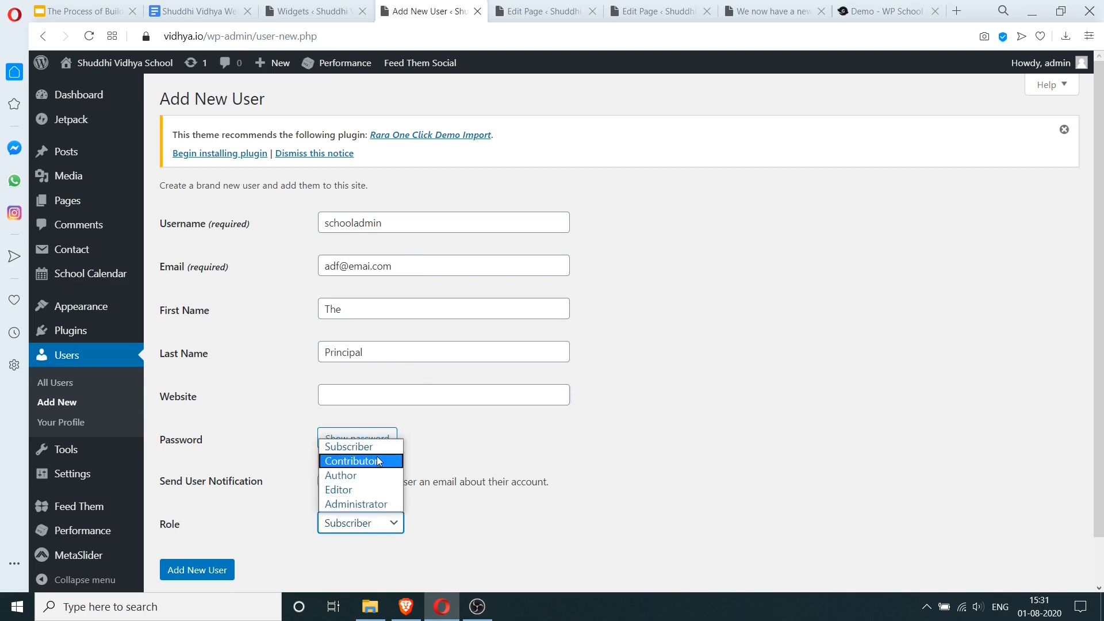
left_click(368, 503)
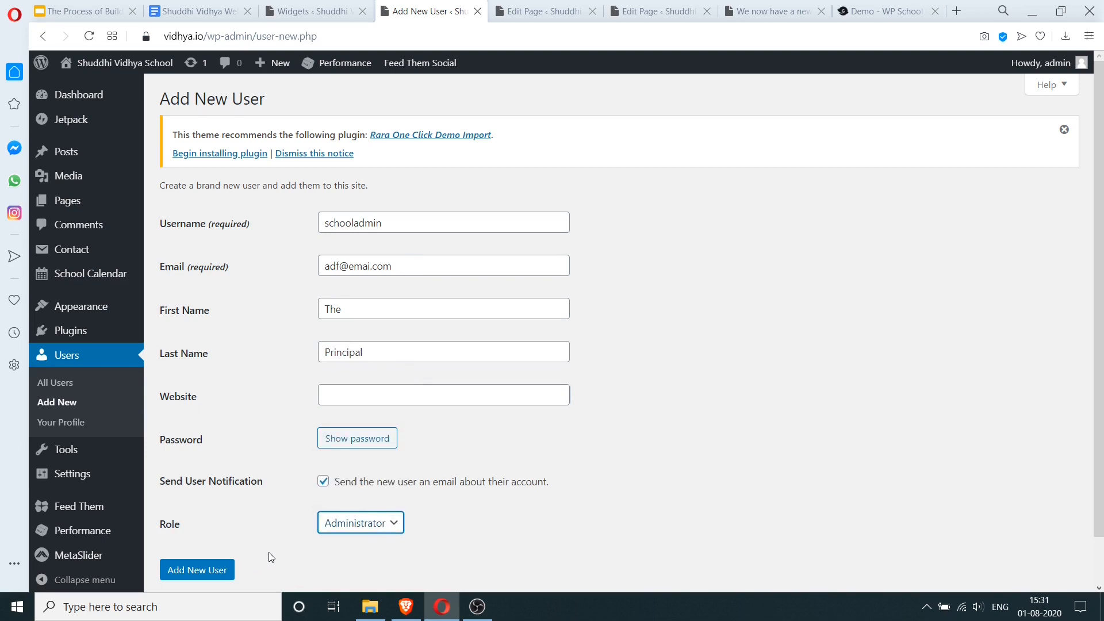
left_click(195, 575)
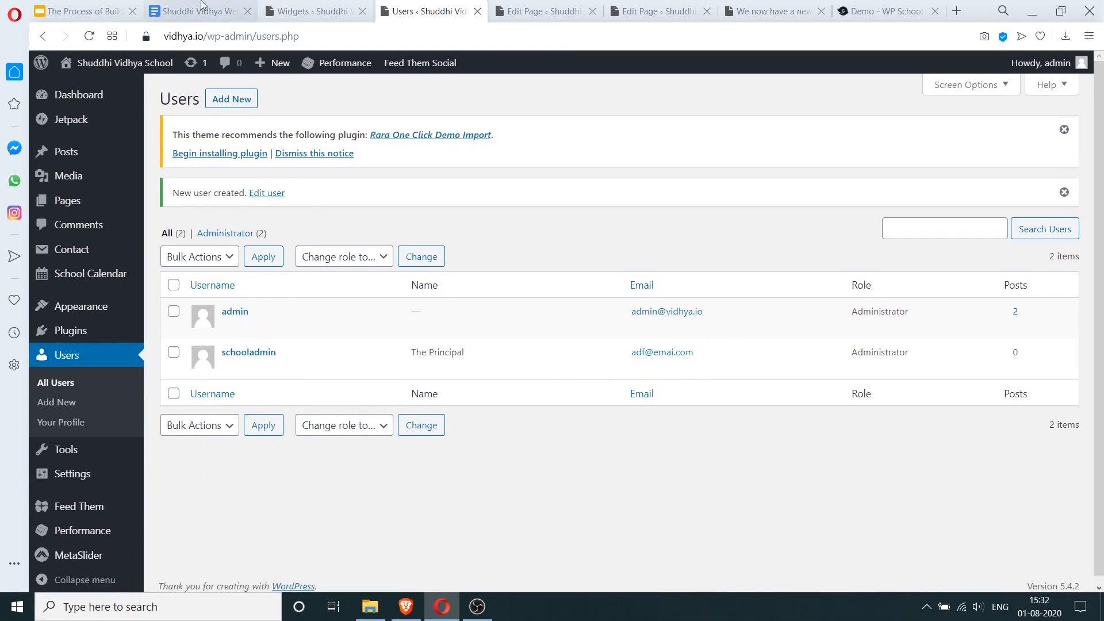
- Glance back over the requirements document, then return to the software-process slides
left_click(201, 10)
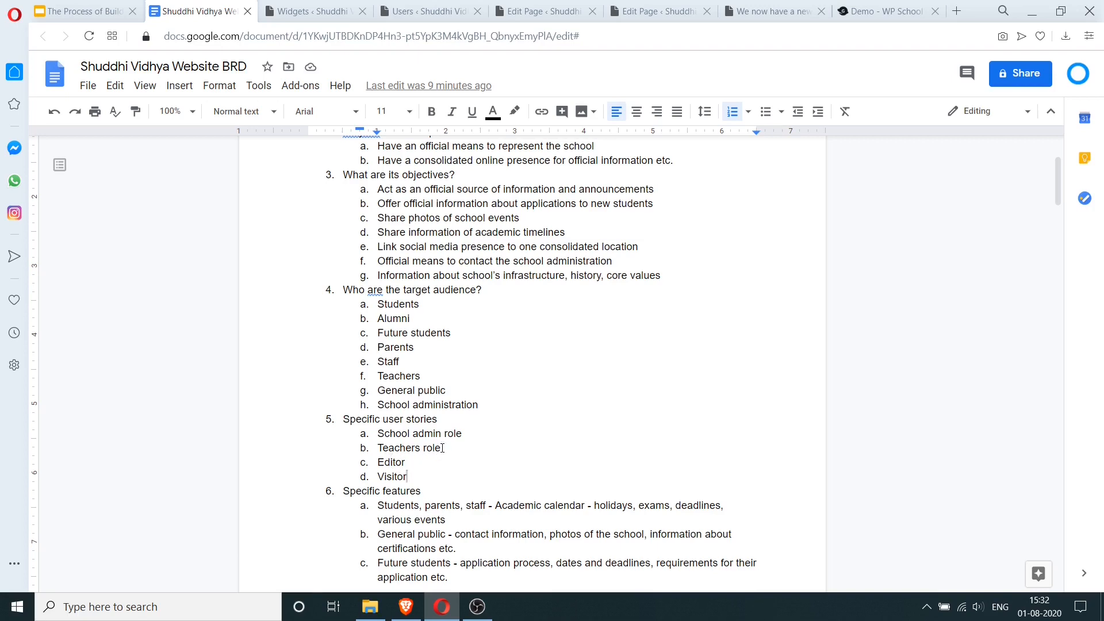
scroll(443, 448, "down", 4)
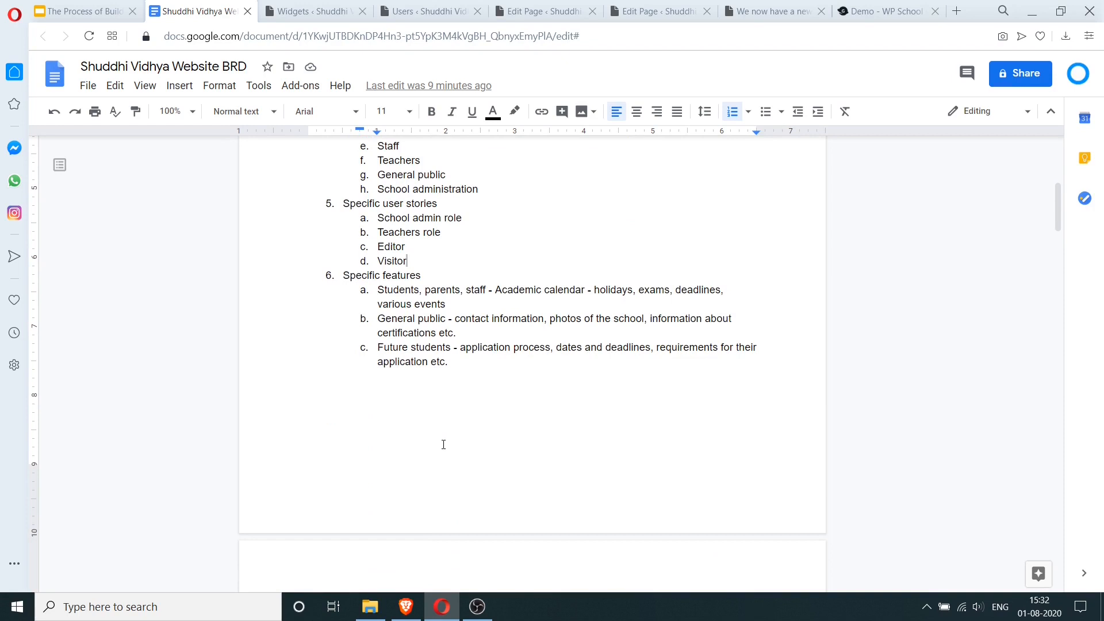
key("ctrl+shift+Tab")
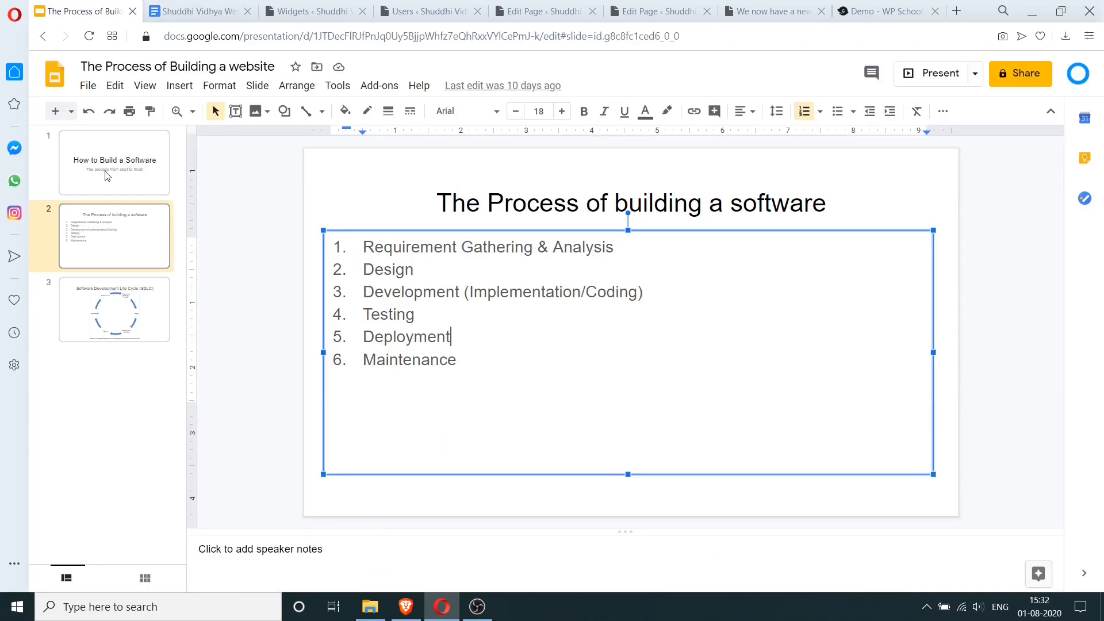